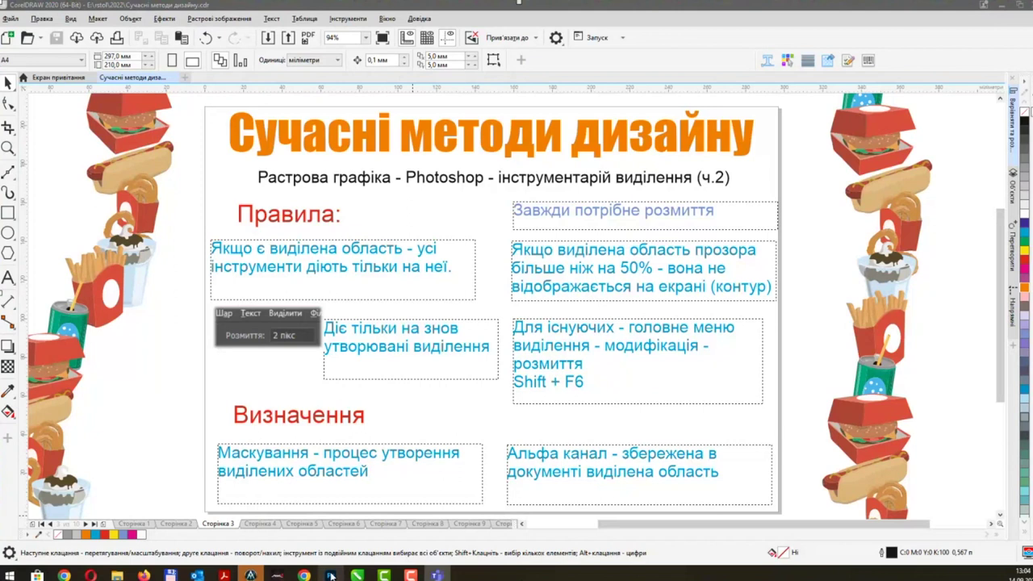
Return to the Photoshop artboard and put the landscape photo into Free Transform.
left_click(331, 576)
key("ctrl+t")
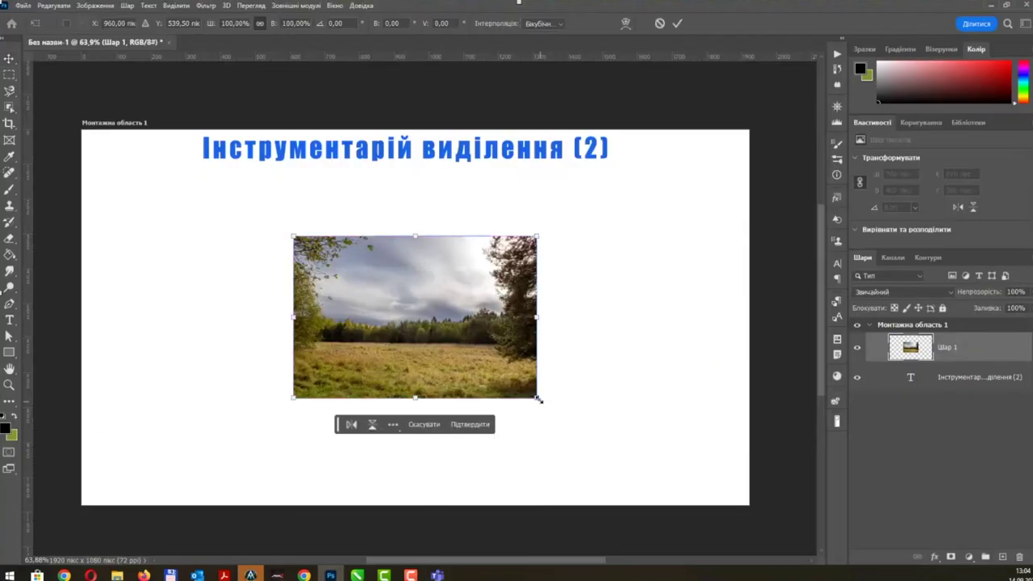
Scale the landscape photo to about 196% to fill the artboard under the title.
left_click_drag(538, 399, 664, 487)
left_click_drag(427, 298, 419, 299)
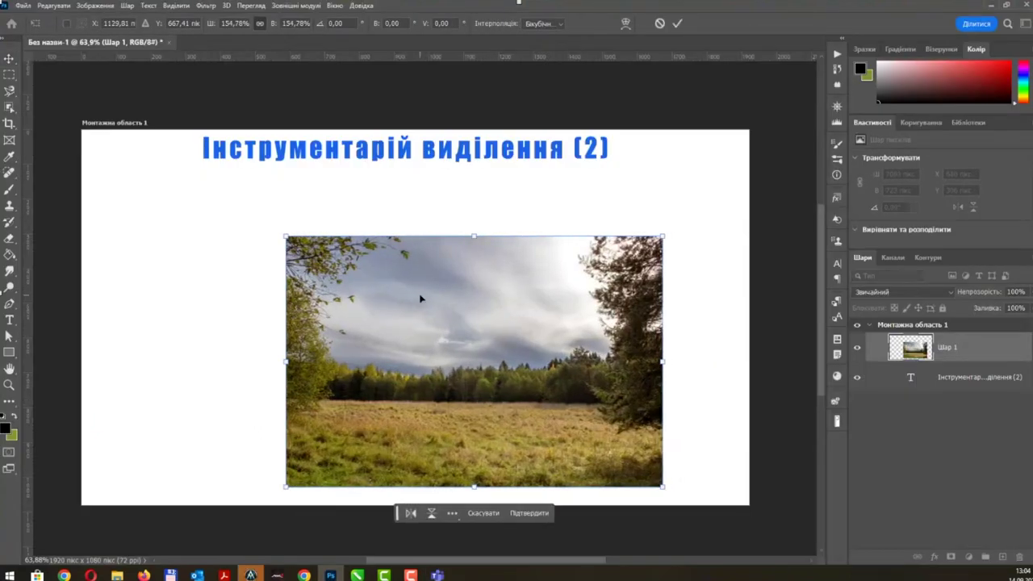
left_click_drag(286, 236, 186, 169)
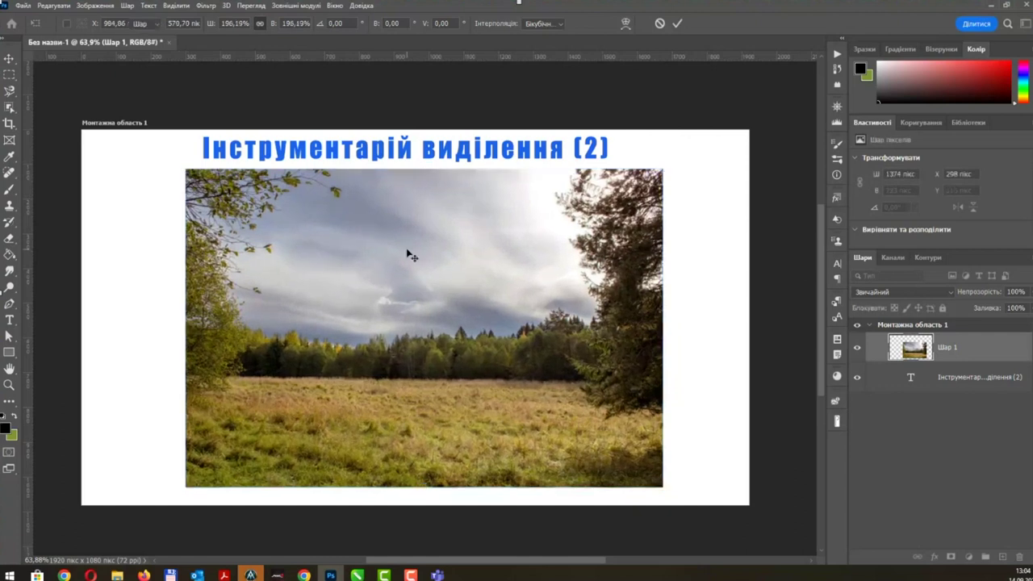
key("Return")
Draw an L-shaped rectangular marquee selection over the sky.
left_click(8, 75)
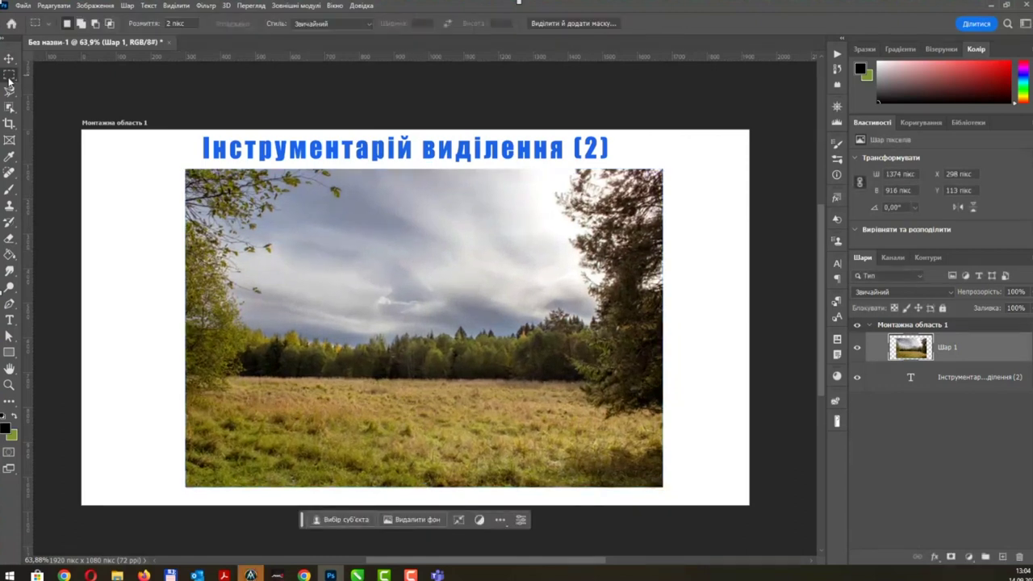
left_click_drag(222, 206, 236, 221)
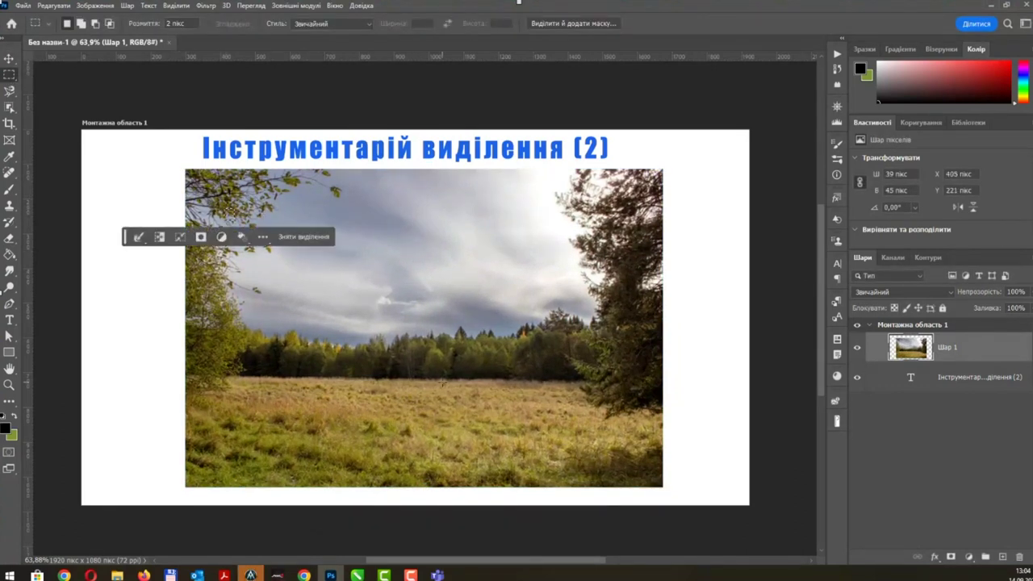
left_click_drag(483, 262, 550, 353)
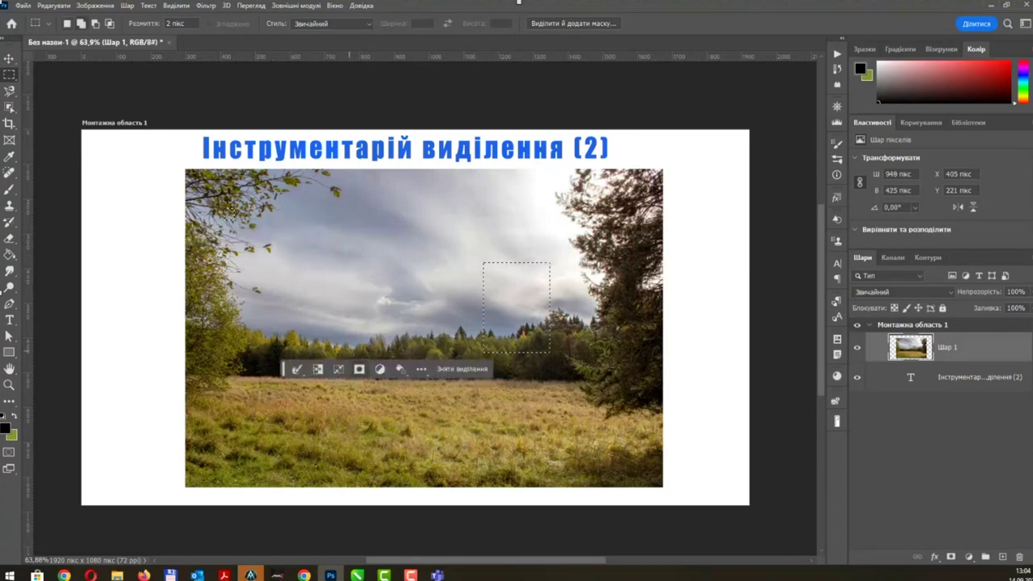
left_click_drag(293, 238, 532, 281)
Brush black inside the L-shaped selection, undo the strokes, and deselect.
key("b")
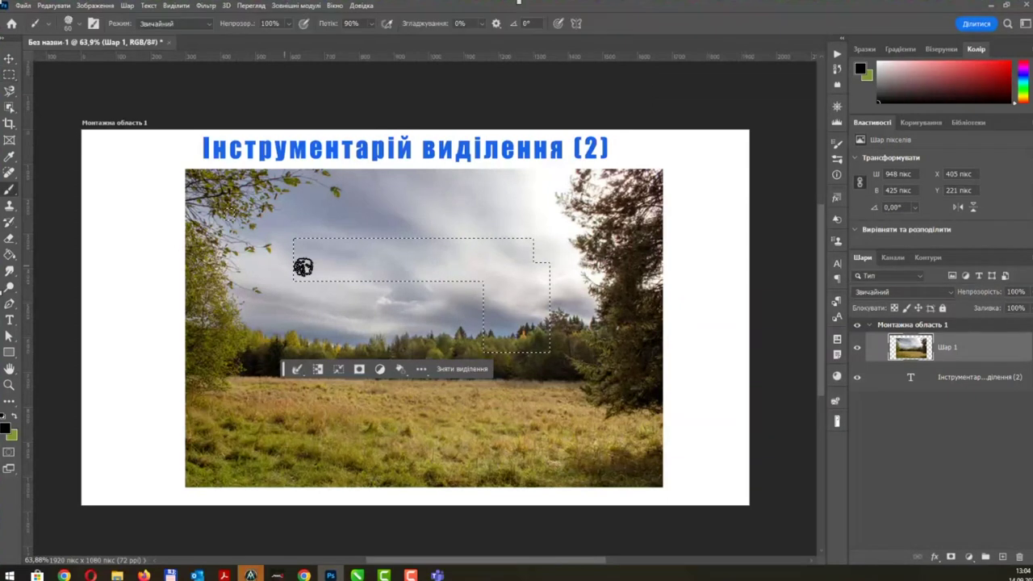
mouse_move(319, 281)
left_mouse_down()
mouse_move(384, 238)
mouse_move(456, 239)
mouse_move(560, 295)
mouse_move(488, 349)
left_mouse_up()
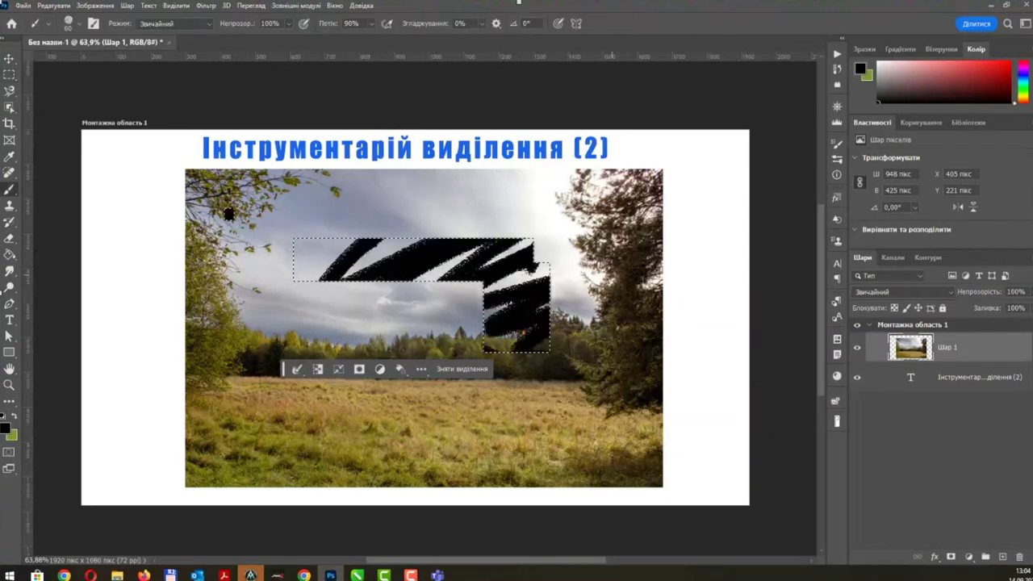
mouse_move(277, 277)
left_mouse_down()
mouse_move(485, 221)
mouse_move(558, 396)
left_mouse_up()
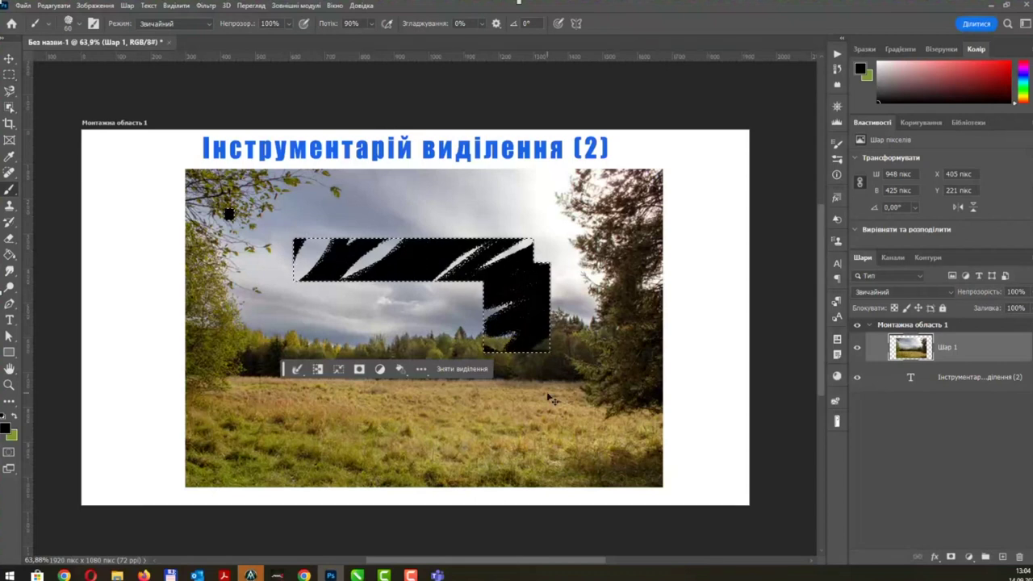
key("ctrl+z")
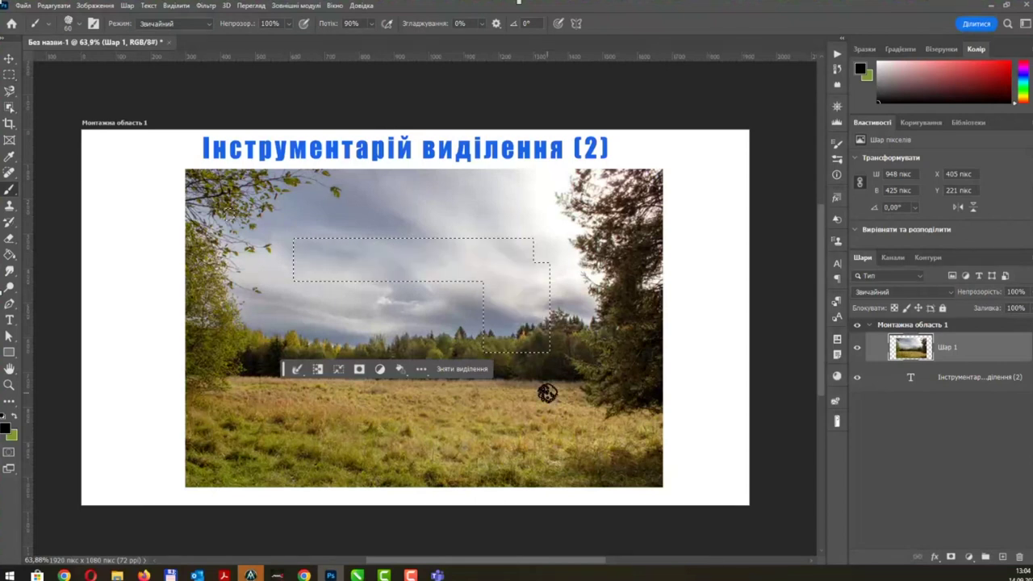
scroll(452, 306, "up", 1)
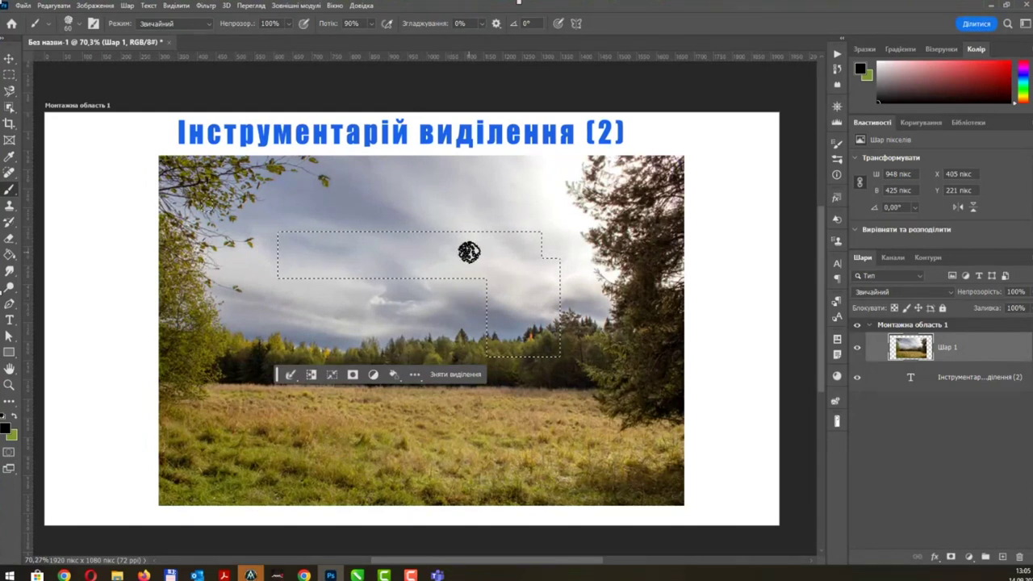
key("ctrl+d")
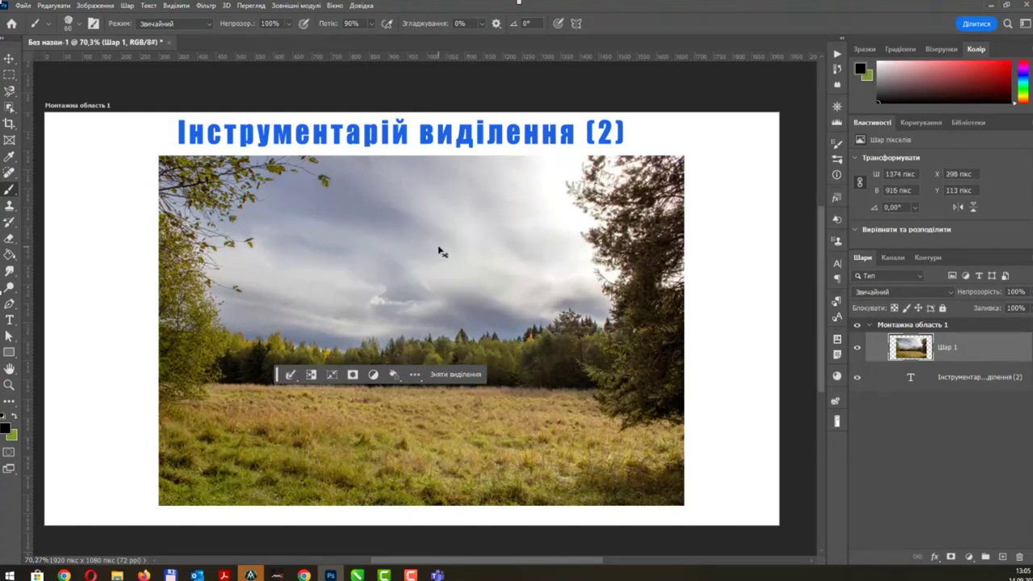
Make a tiny test marquee beside the photo, zoom in, then fit the artboard back in view.
left_click(9, 74)
left_click_drag(148, 145, 156, 156)
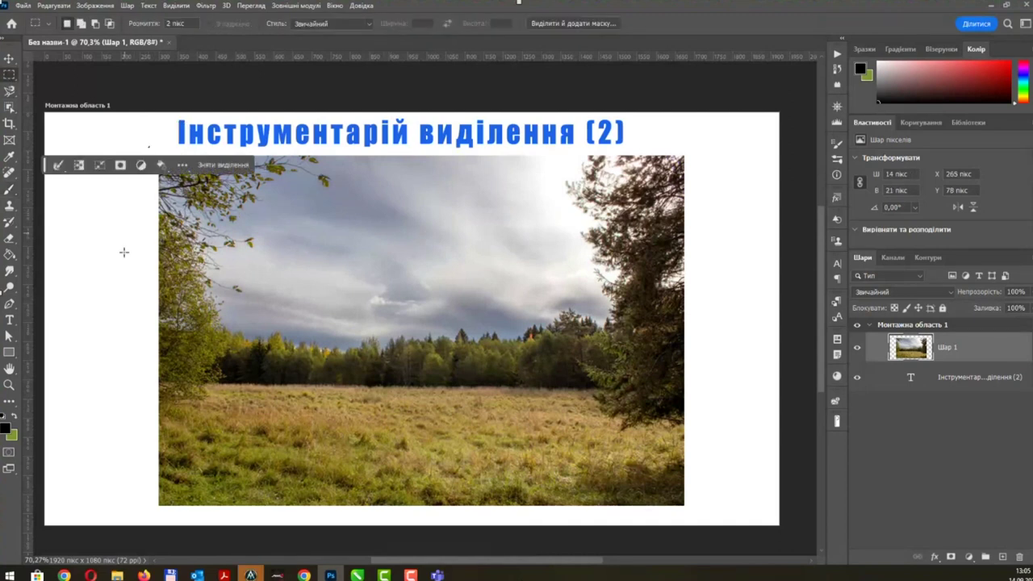
left_click_drag(46, 165, 58, 85)
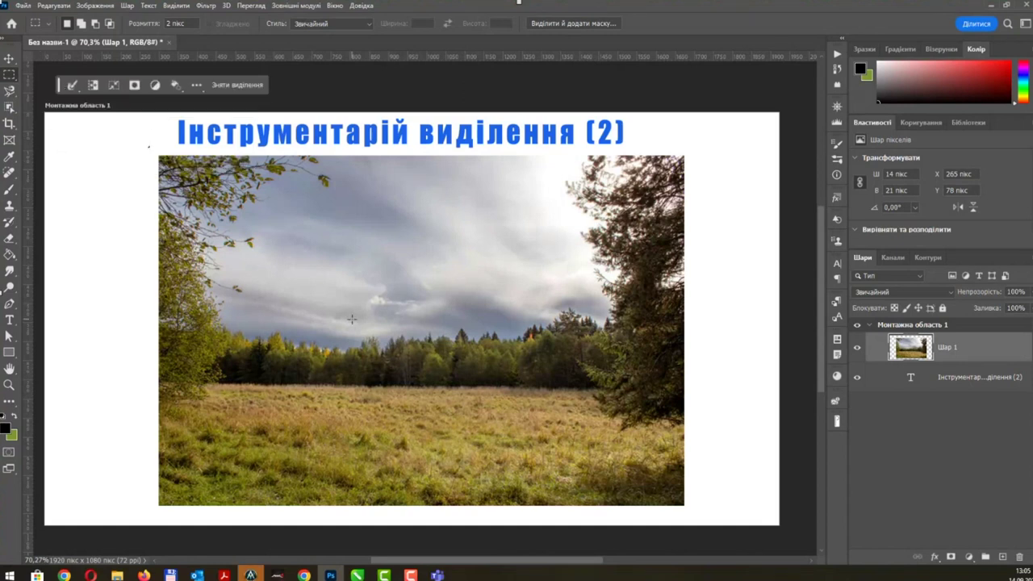
scroll(575, 309, "up", 1)
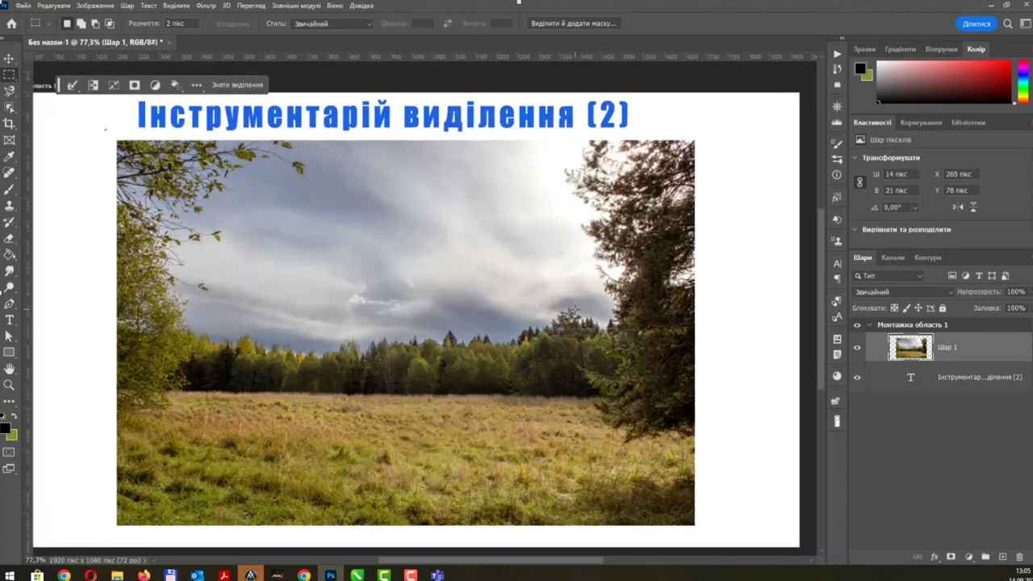
scroll(520, 312, "up", 4)
scroll(520, 312, "up", 1)
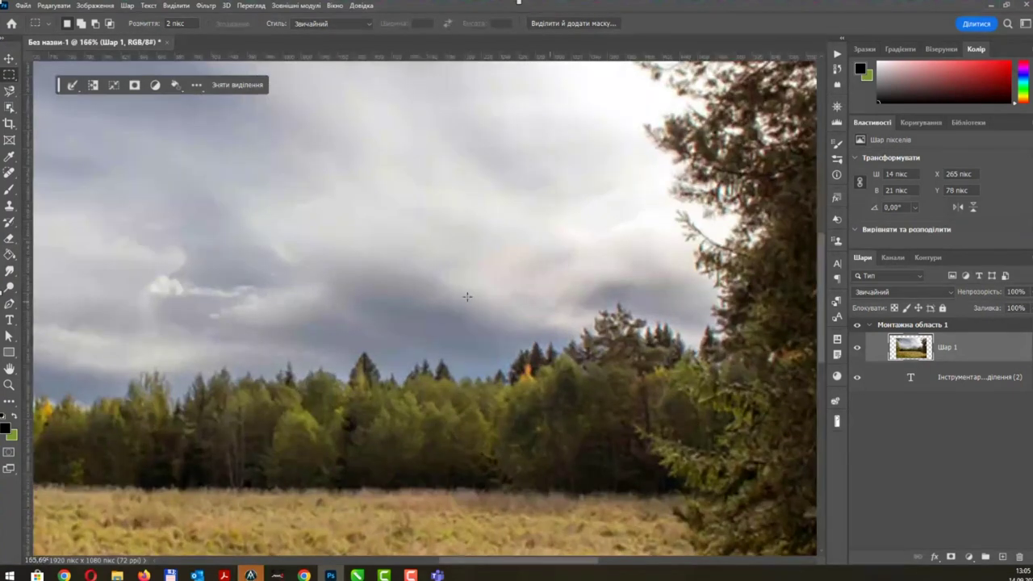
left_click(10, 189)
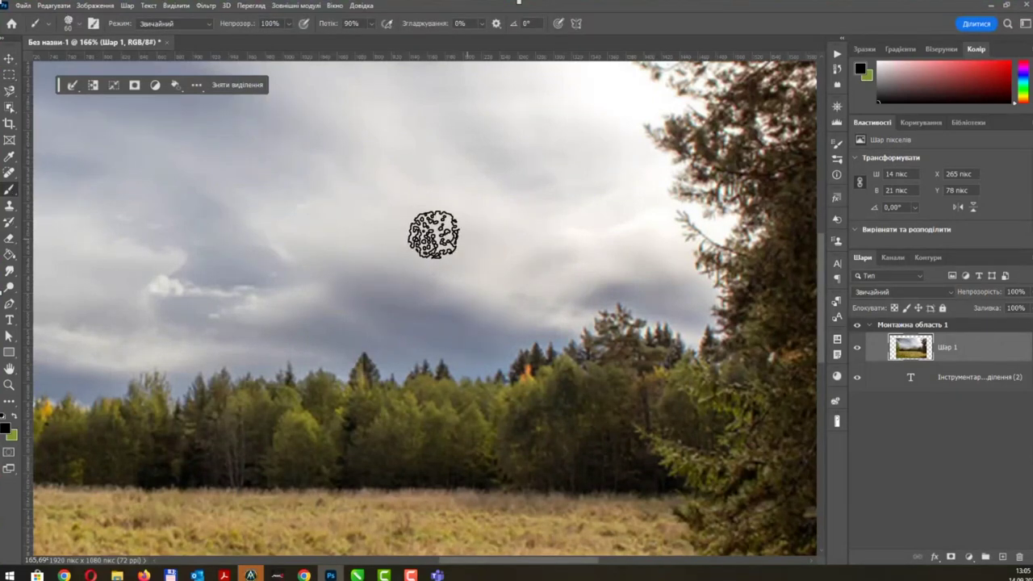
key("ctrl+0")
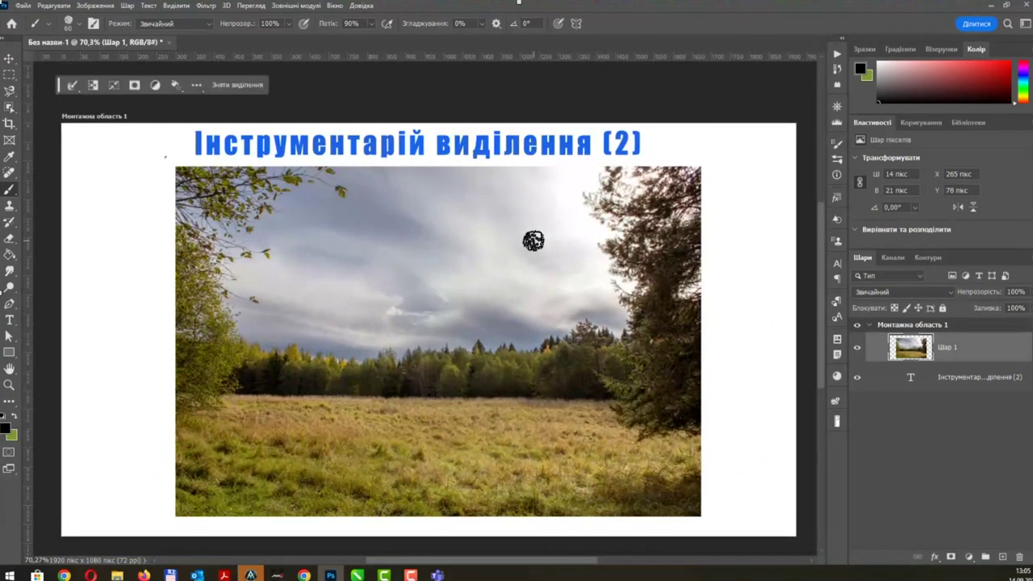
Clear the selection with Select > Deselect and switch to the CorelDRAW slide.
left_click(176, 5)
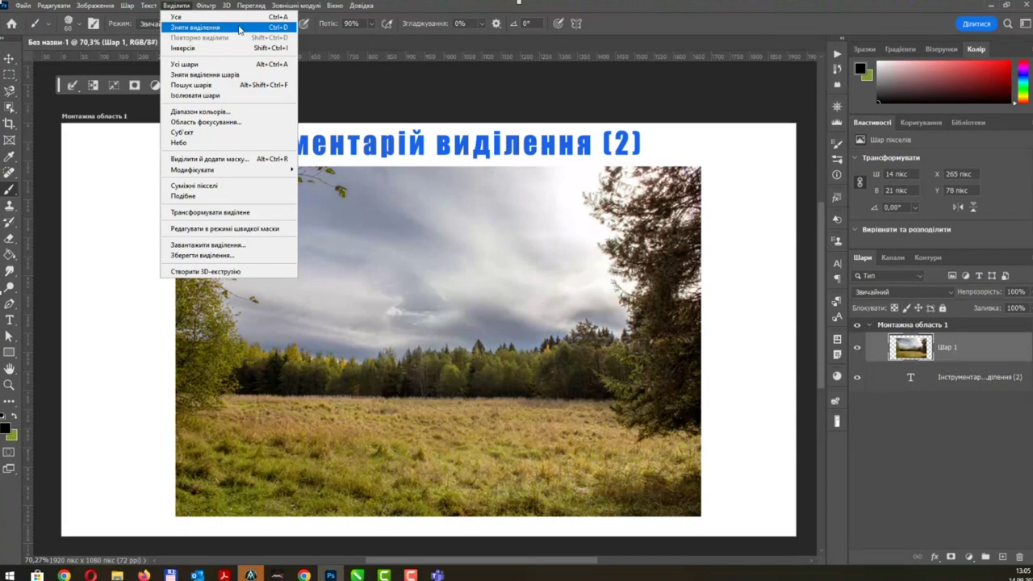
left_click(239, 30)
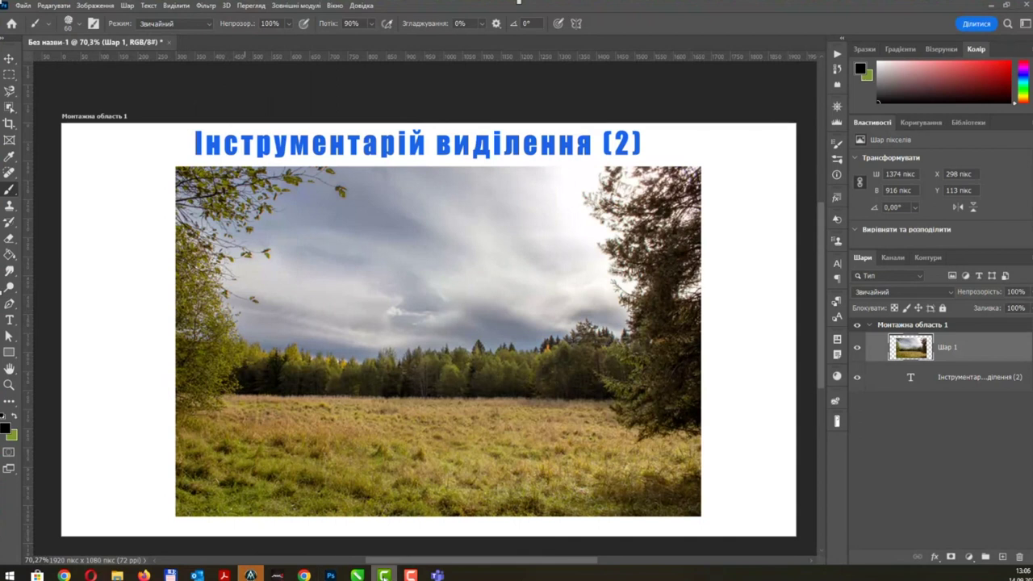
key("alt+Tab")
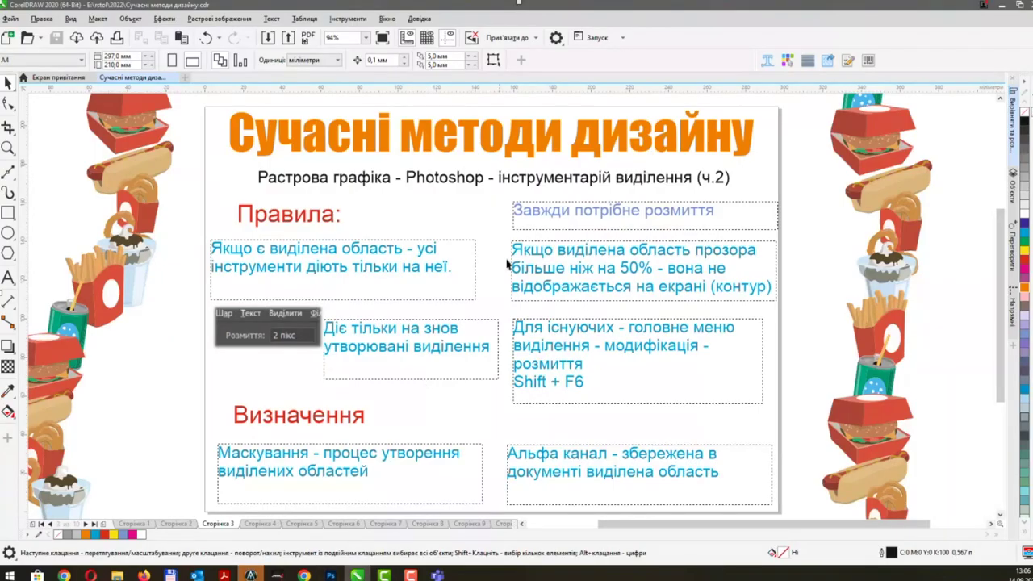
Review the slide's rule on mostly transparent selections, then return to Photoshop.
left_click(587, 264)
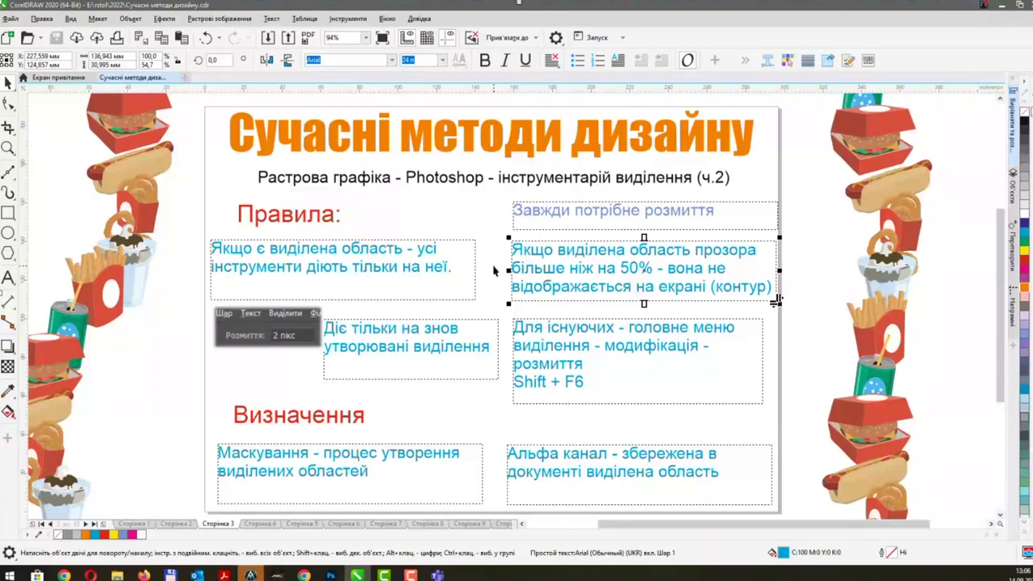
left_click(1001, 8)
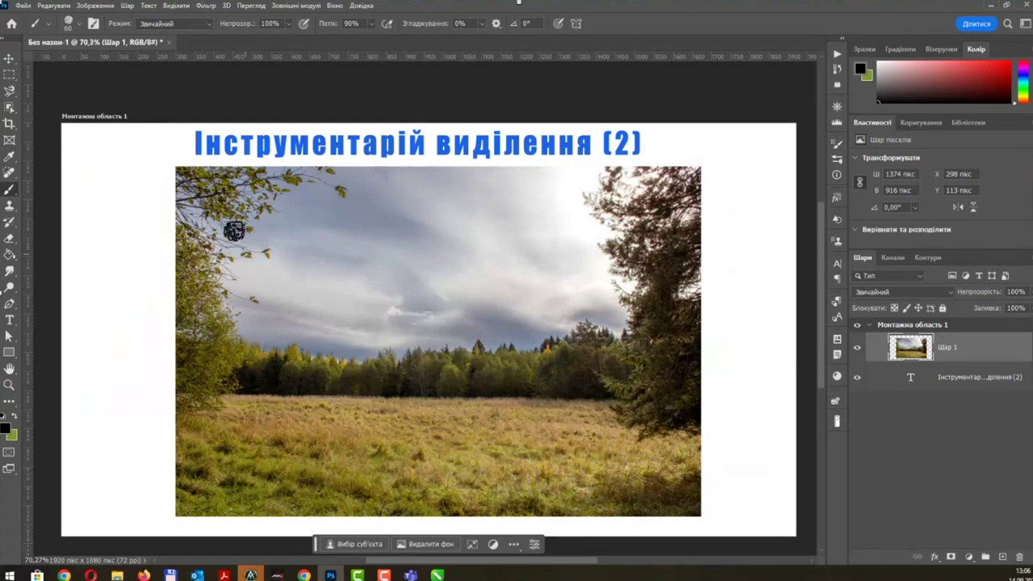
left_click(9, 75)
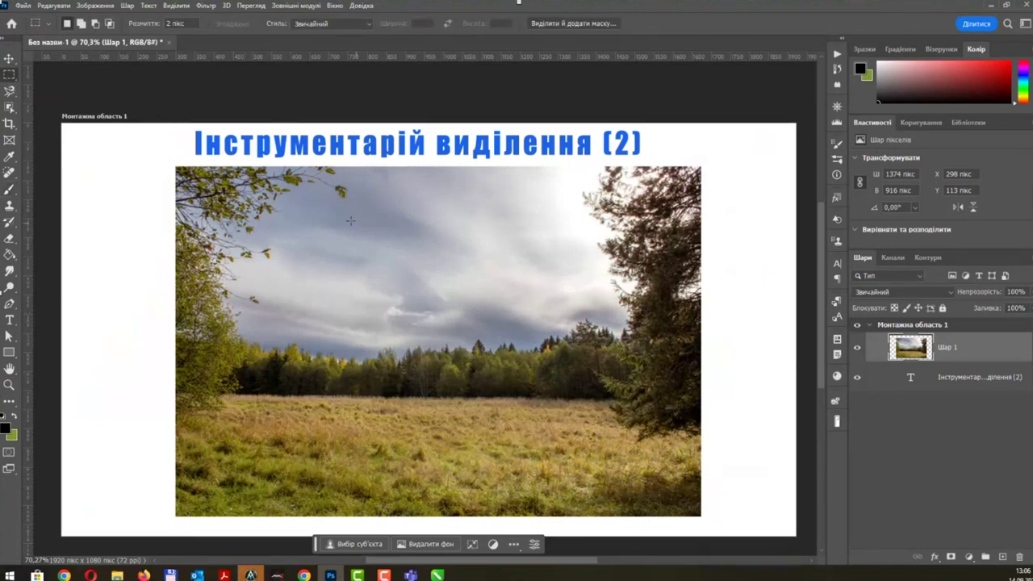
left_click_drag(307, 216, 530, 339)
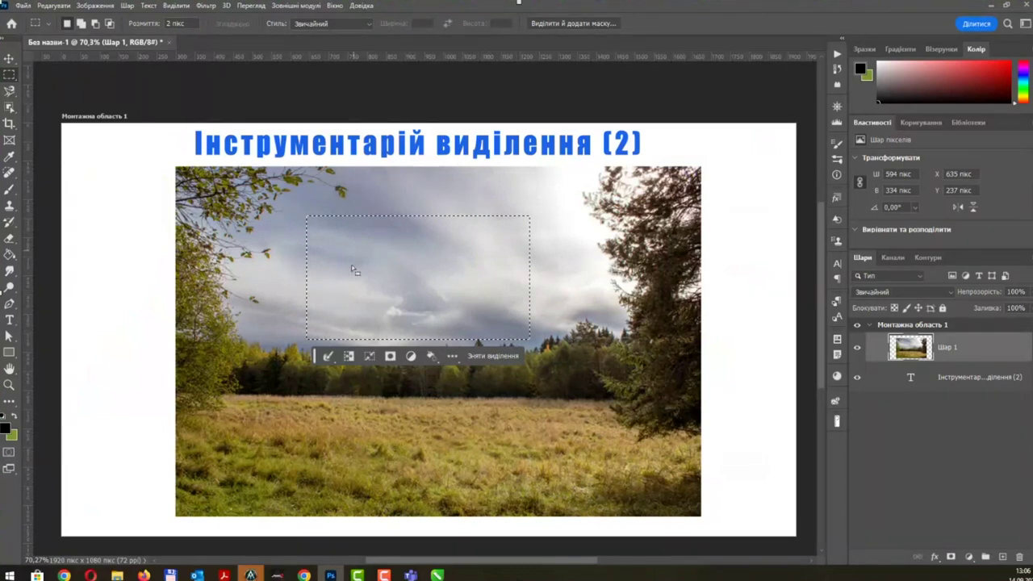
left_click(388, 222)
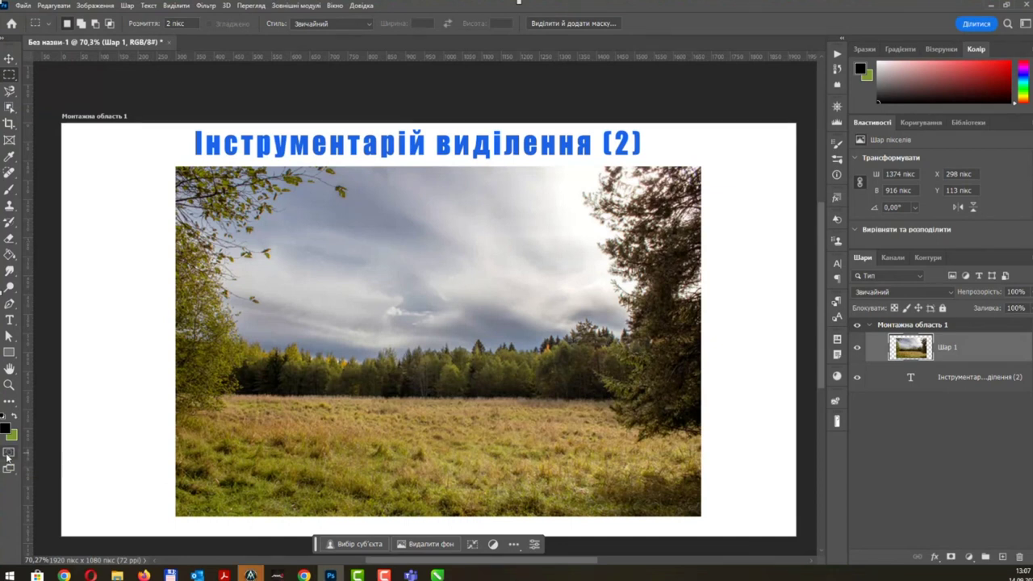
Toggle Quick Mask off and on, leave it on with Q, and switch to the CorelDRAW slide.
left_click(8, 457)
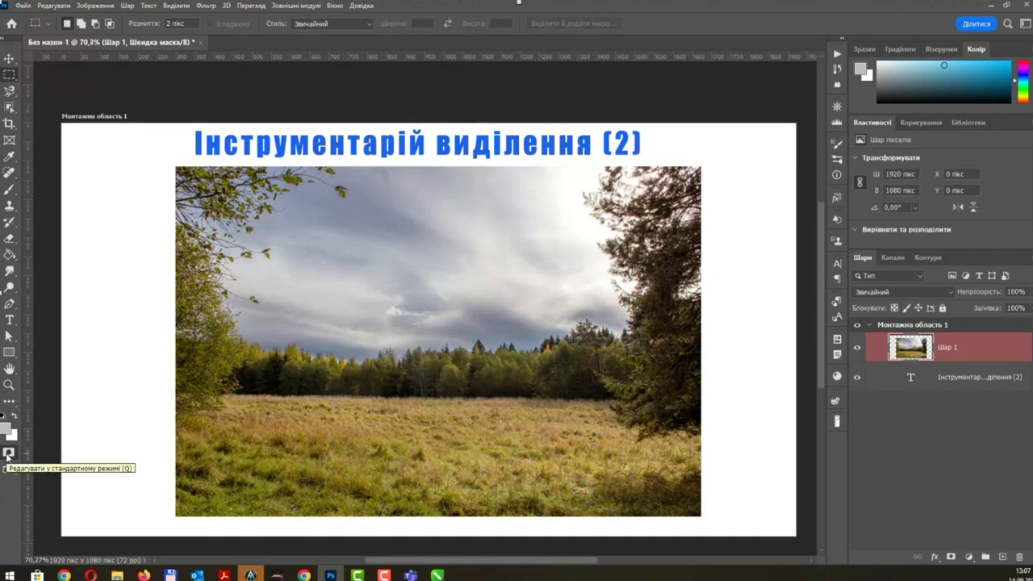
left_click(8, 457)
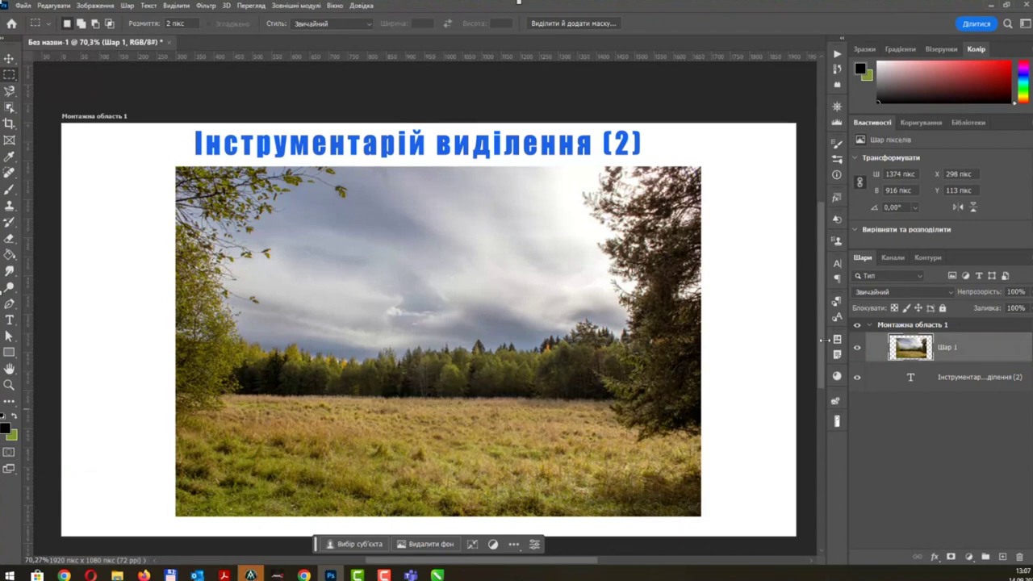
left_click(8, 454)
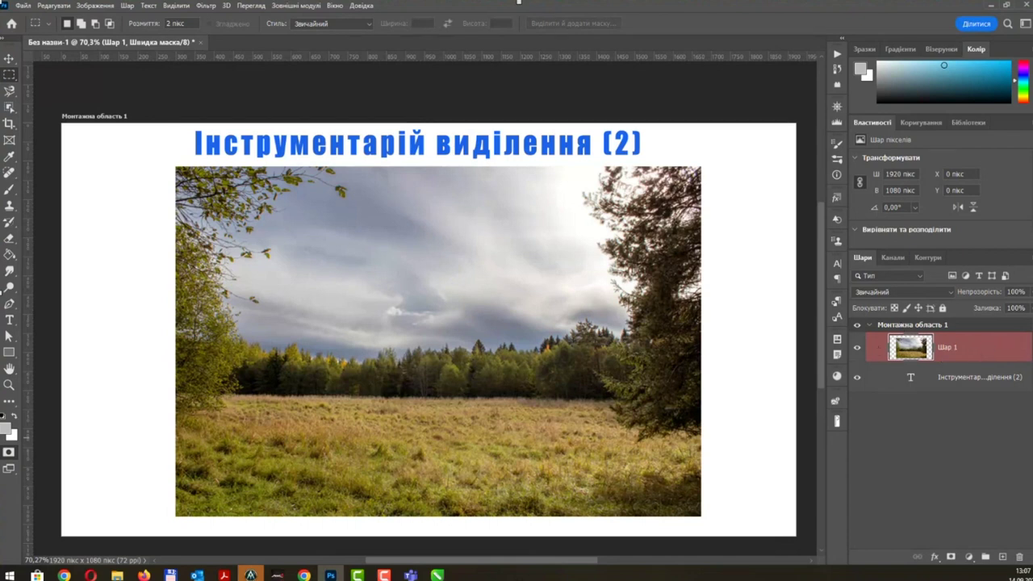
left_click(9, 453)
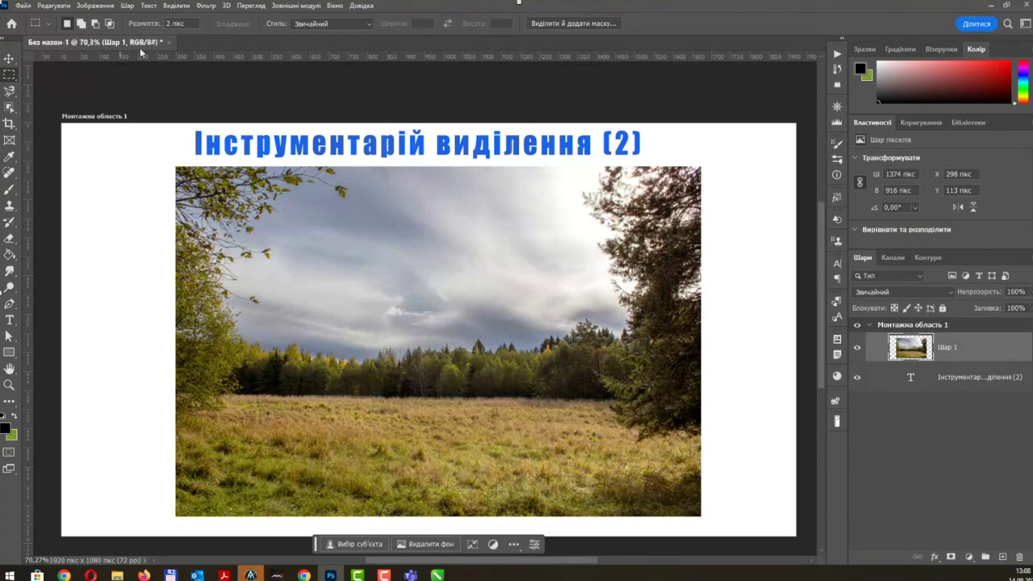
key("q")
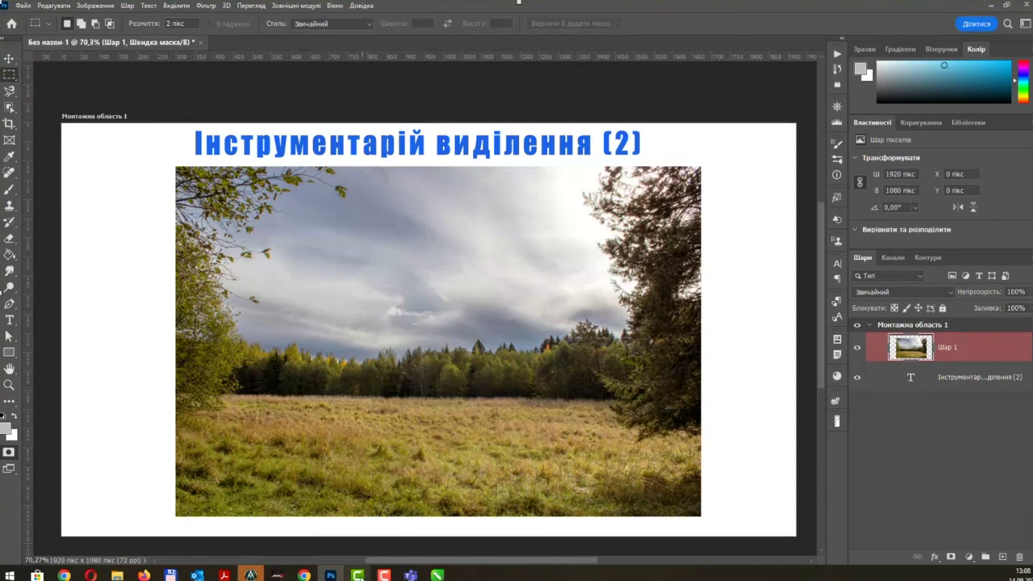
left_click(436, 575)
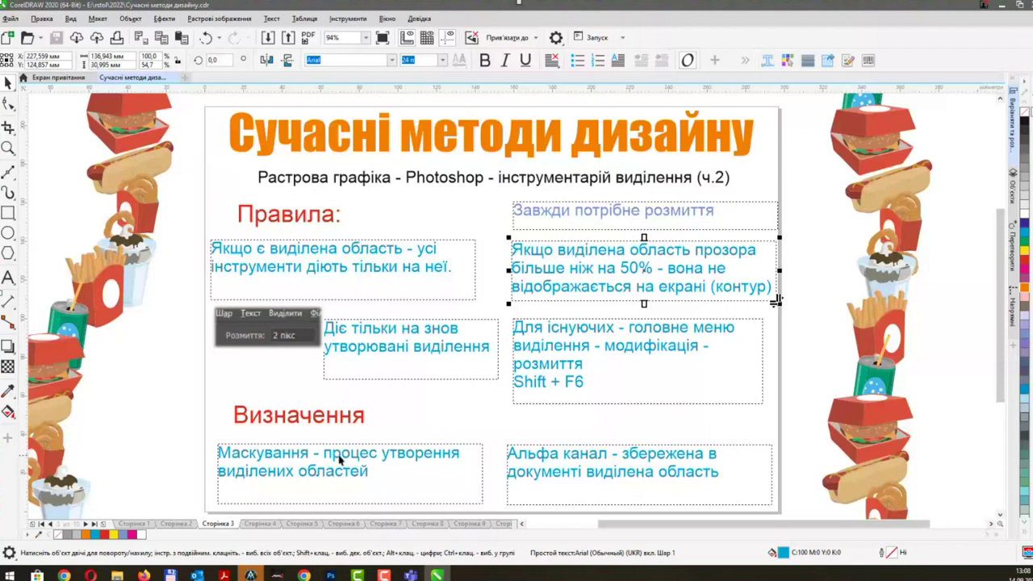
Switch from CorelDRAW back to the Photoshop landscape document.
left_click(1002, 5)
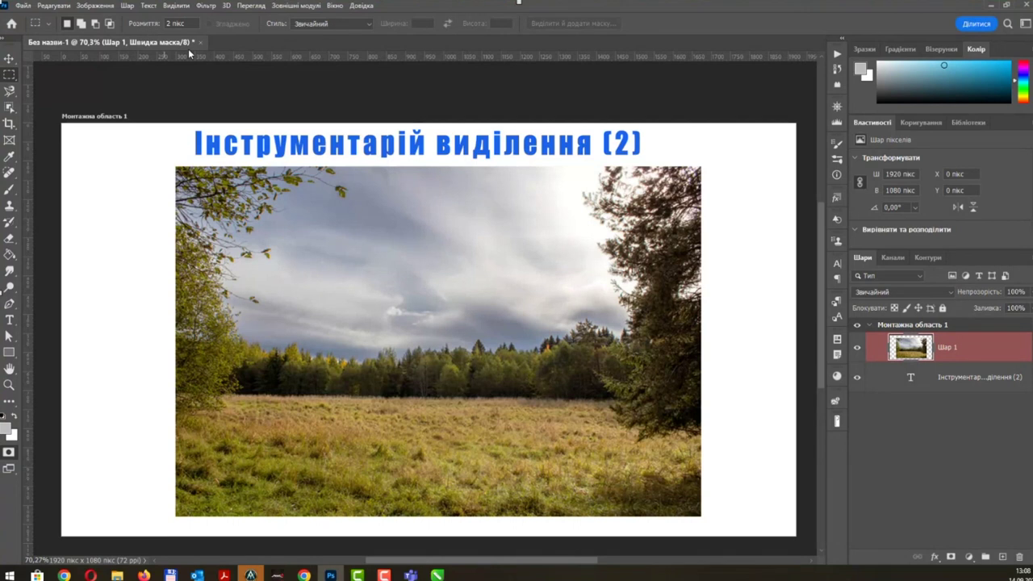
With a default-colour brush, paint a quick-mask band across the sky to the trees and convert it to a selection.
left_click(9, 189)
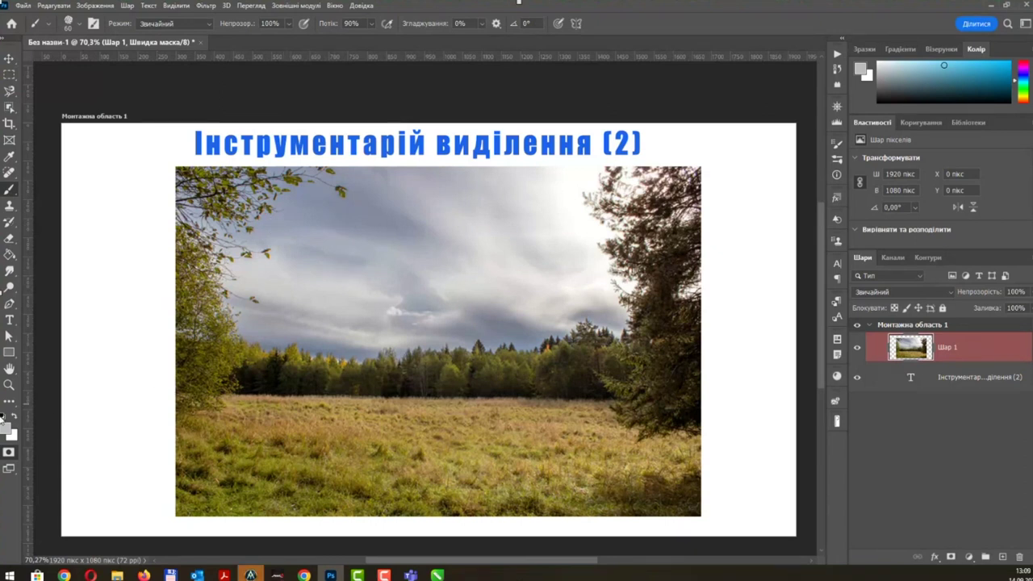
left_click(4, 415)
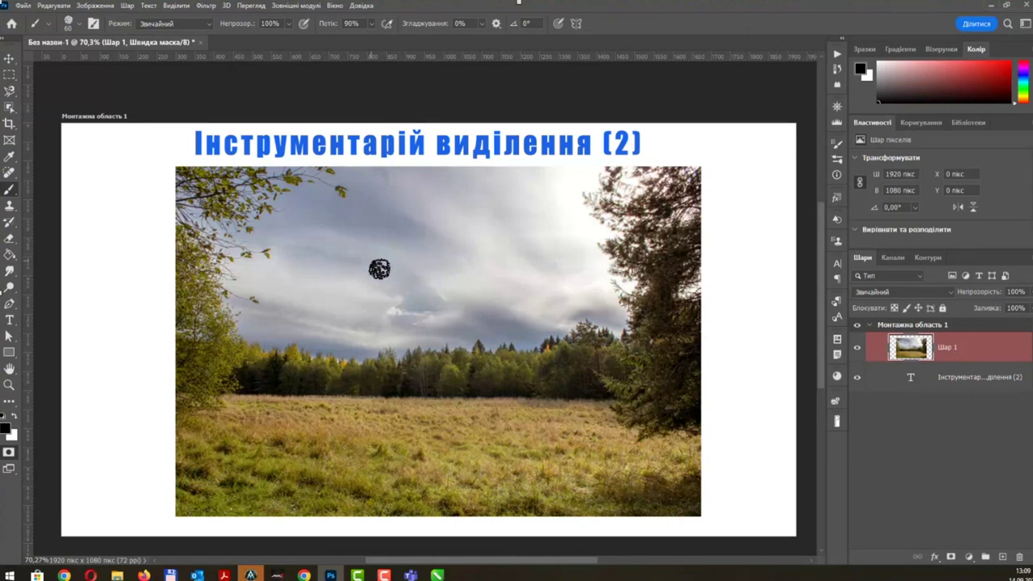
mouse_move(415, 300)
left_mouse_down()
mouse_move(403, 303)
mouse_move(632, 419)
mouse_move(656, 225)
mouse_move(546, 208)
mouse_move(409, 284)
mouse_move(399, 330)
left_mouse_up()
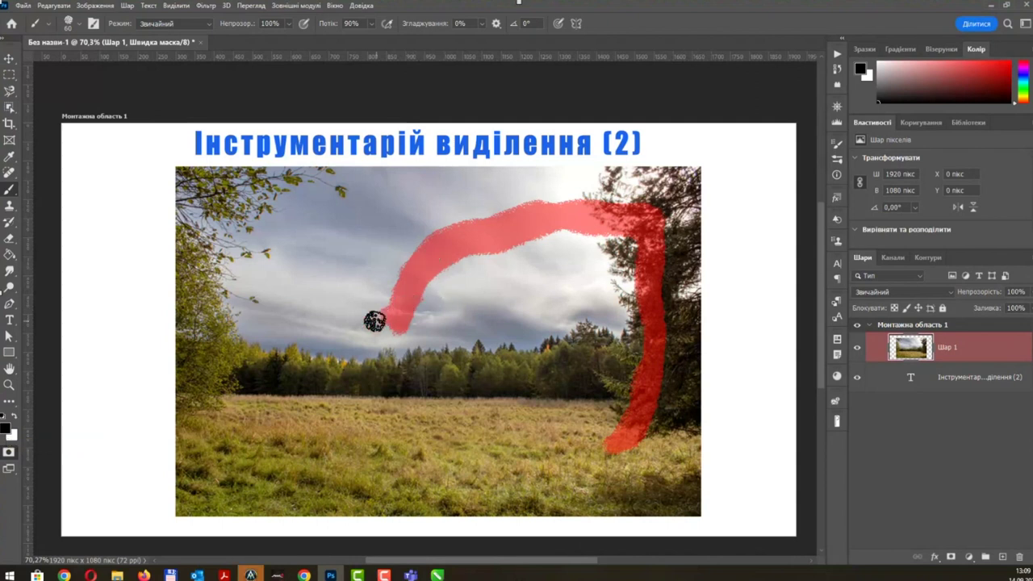
left_click_drag(369, 318, 363, 307)
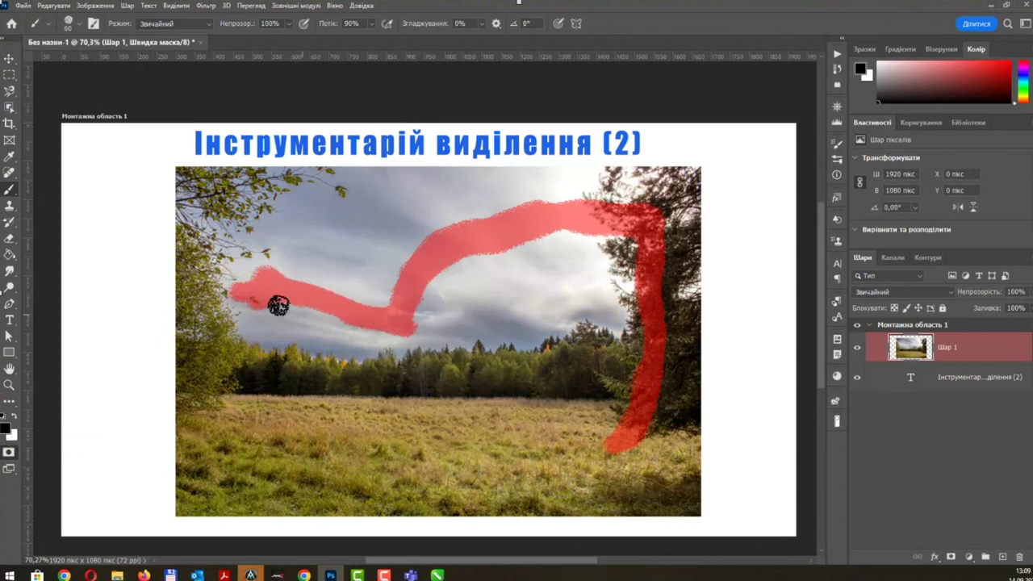
left_click_drag(296, 299, 363, 328)
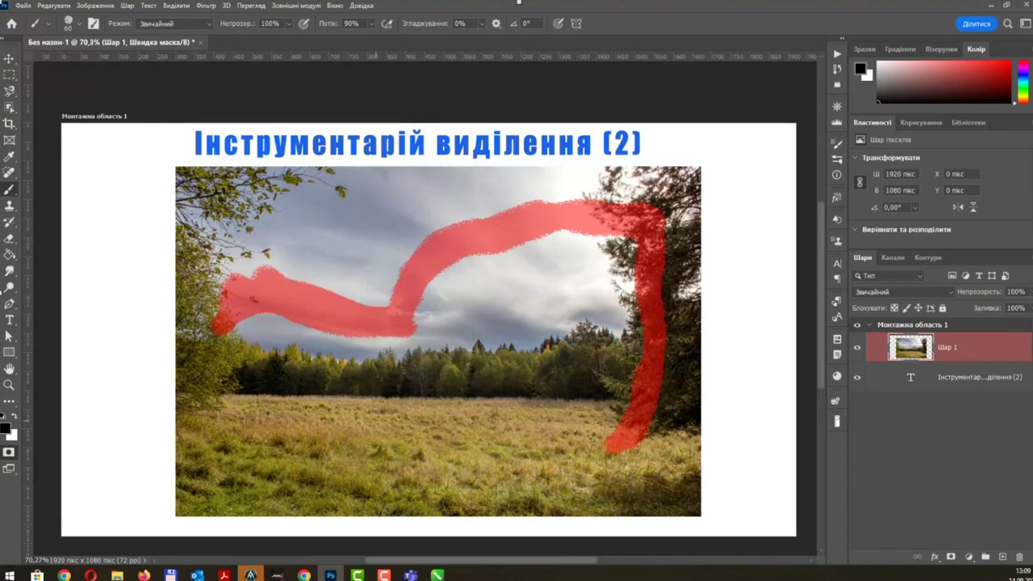
left_click(11, 453)
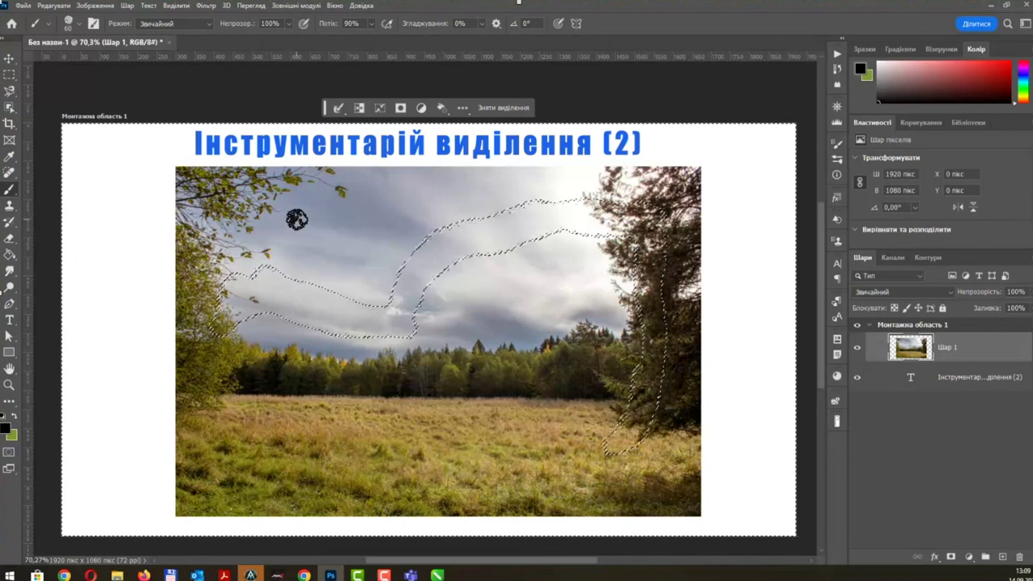
Test-paint over the selection, undo it, and toggle Quick Mask to compare mask and outline.
mouse_move(296, 219)
left_mouse_down()
mouse_move(606, 107)
mouse_move(687, 533)
left_mouse_up()
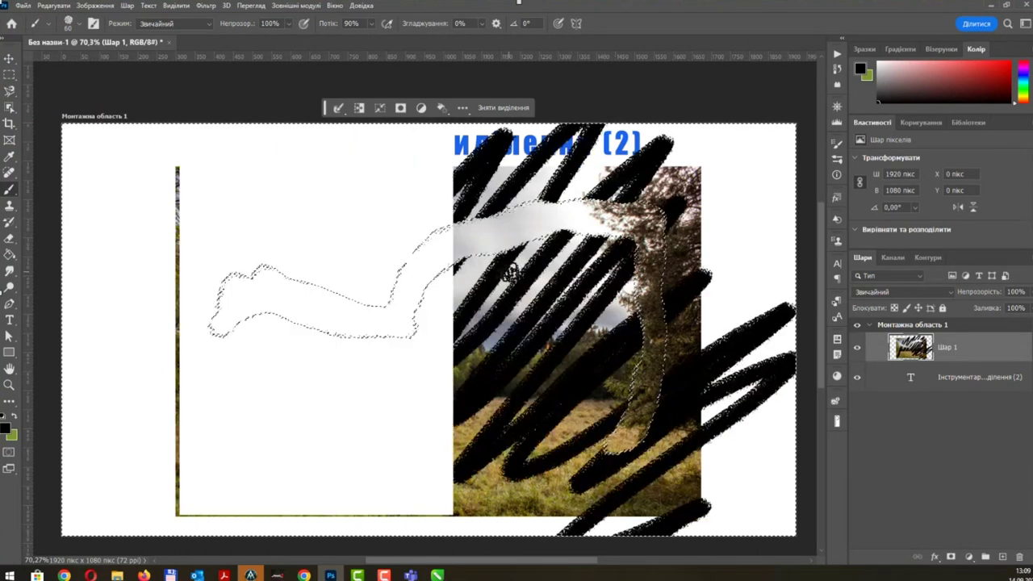
key("ctrl+z")
scroll(489, 257, "down", 1)
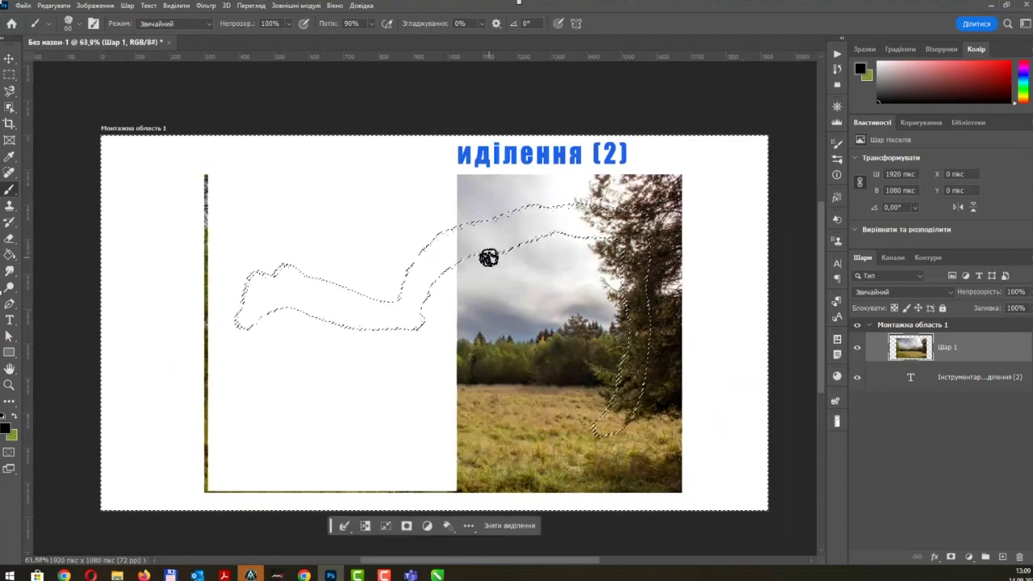
scroll(488, 257, "up", 1)
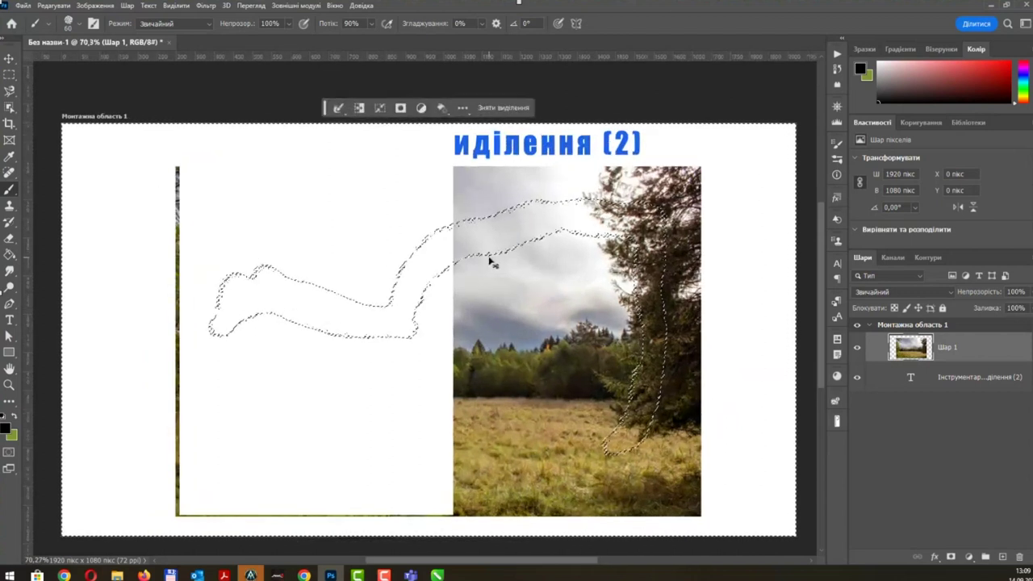
left_click(8, 455)
left_click(8, 454)
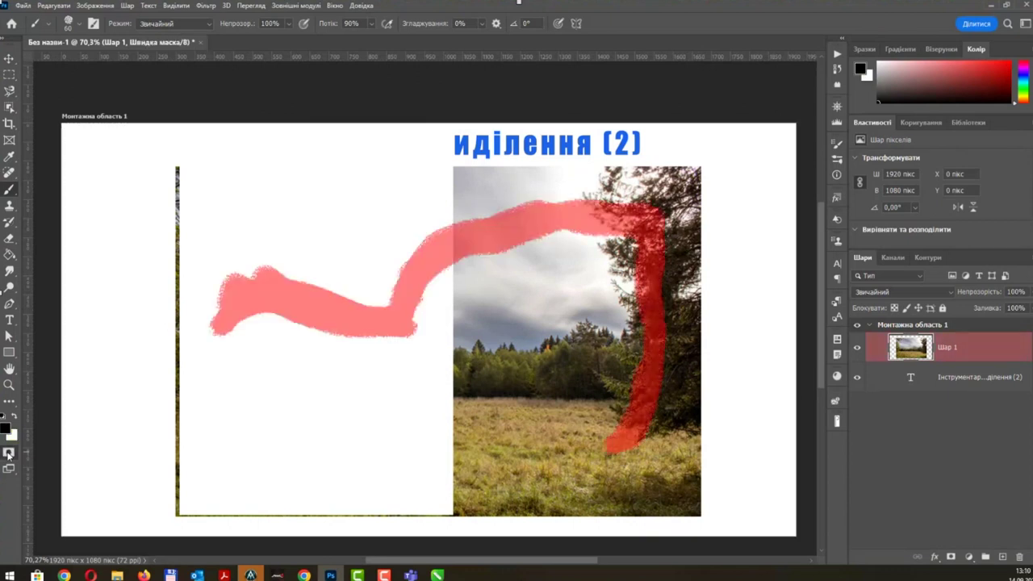
left_click(8, 455)
left_click(8, 454)
key("q")
key("q")
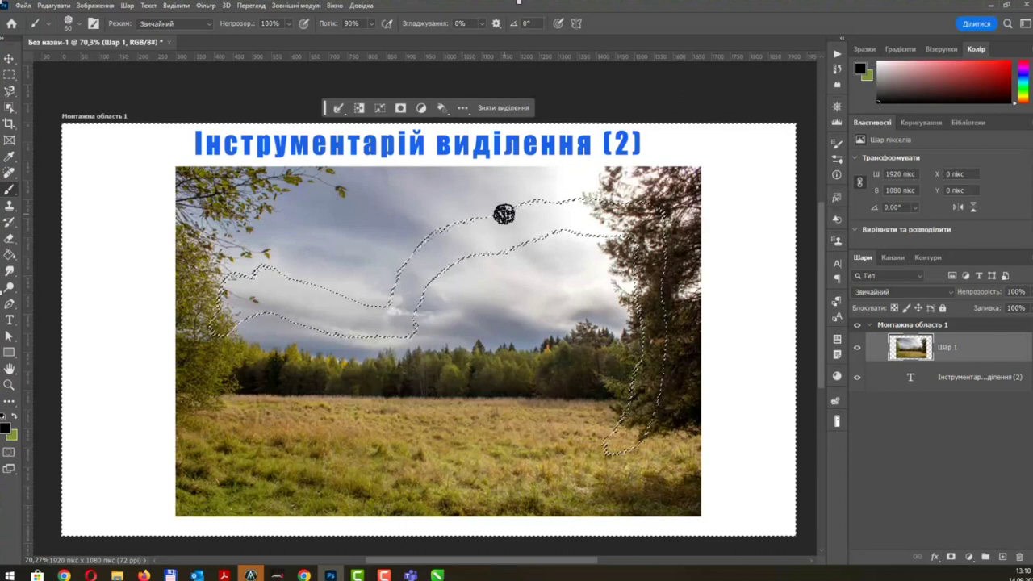
Invert the selection, test-paint along the sky band and right tree edge, then undo.
left_click(175, 7)
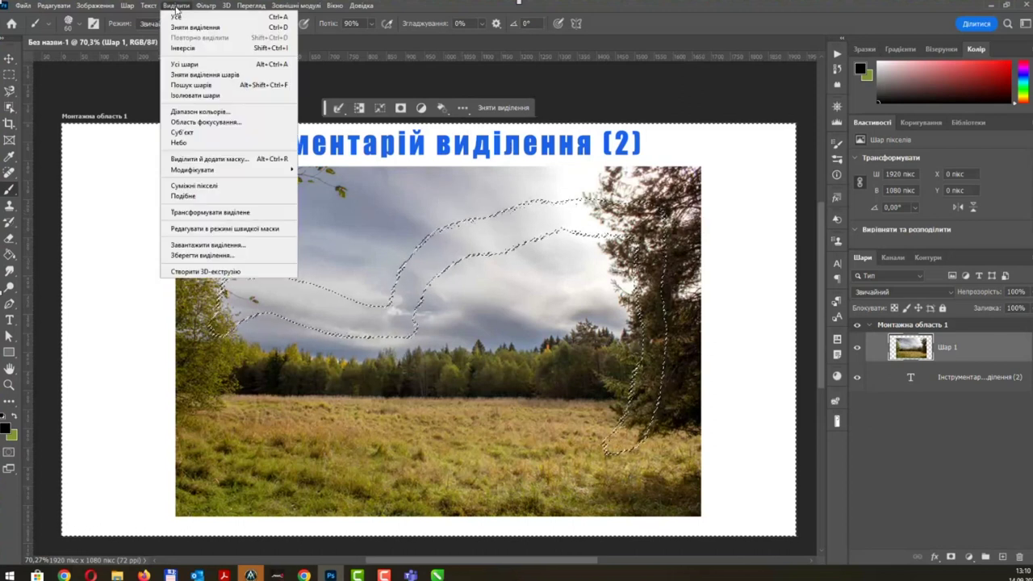
left_click(226, 48)
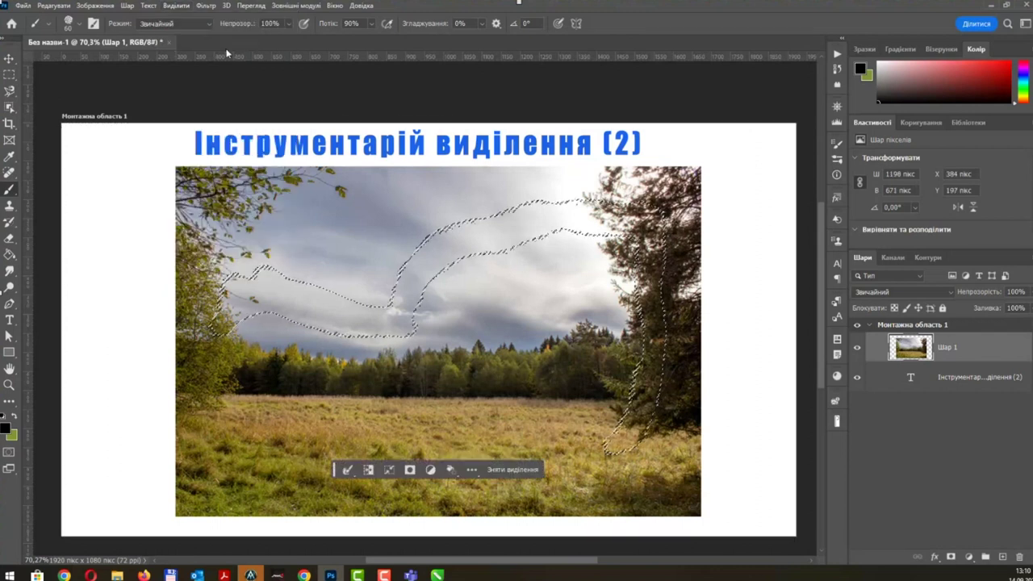
left_click_drag(258, 273, 270, 311)
left_click_drag(333, 292, 319, 327)
left_click_drag(395, 282, 394, 333)
left_click_drag(464, 222, 408, 327)
left_click_drag(507, 212, 500, 249)
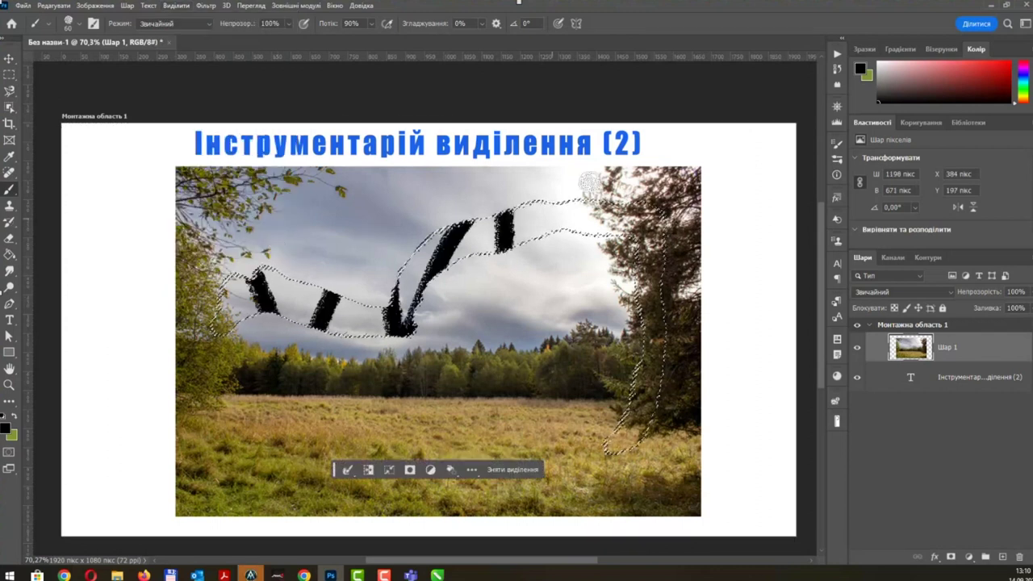
left_click_drag(569, 203, 537, 236)
left_click_drag(614, 206, 609, 234)
left_click_drag(658, 236, 642, 278)
left_click_drag(654, 359, 618, 448)
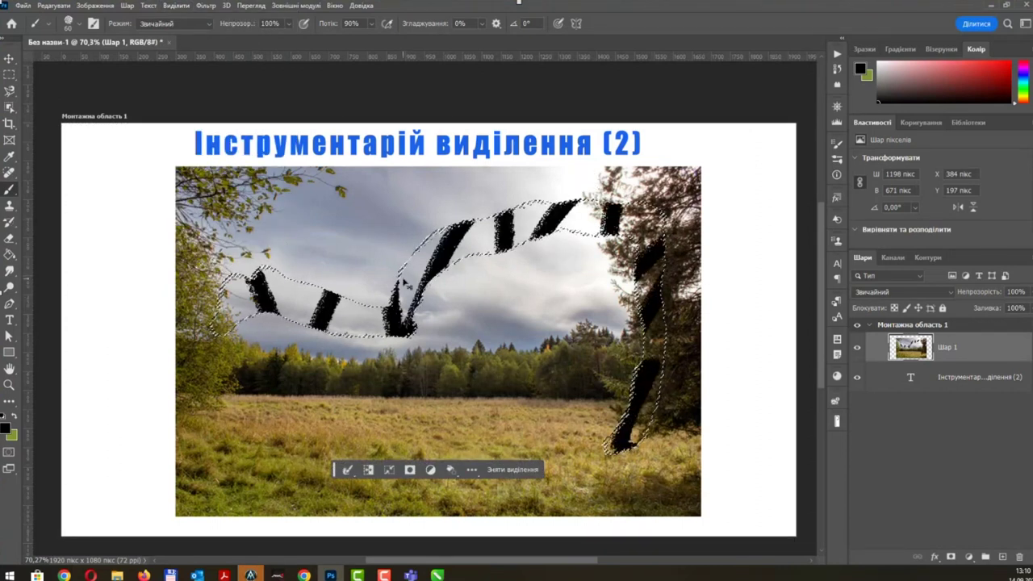
key("ctrl+z")
key("ctrl+z")
key("ctrl+z")
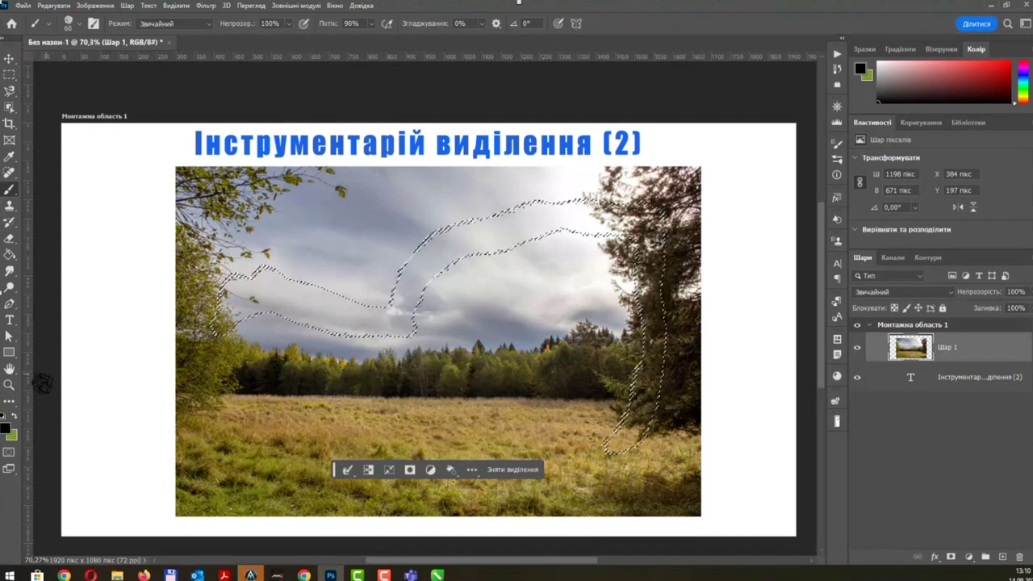
Check the inverted selection in Quick Mask and reopen the Select menu without changes.
left_click(7, 454)
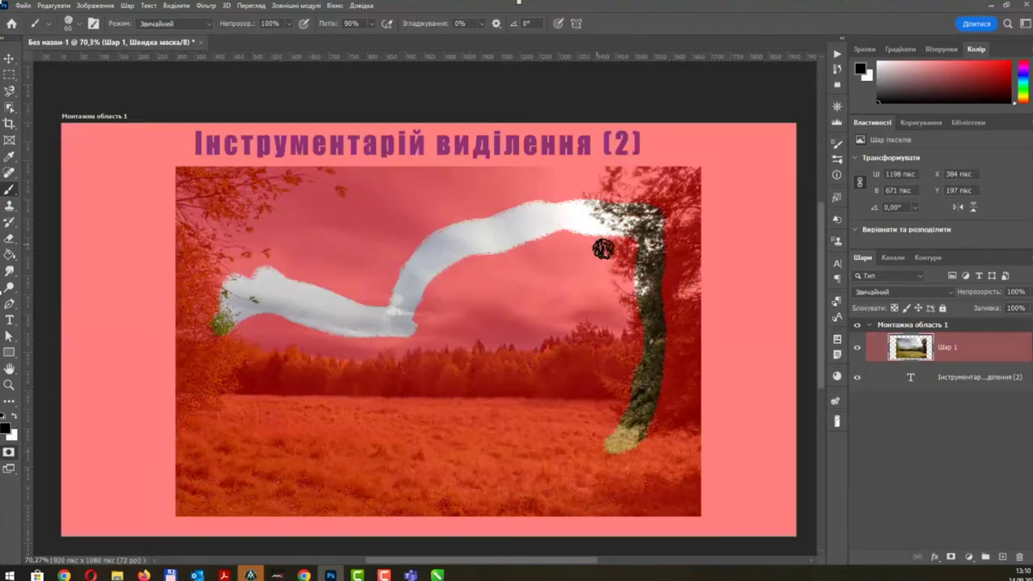
left_click(8, 452)
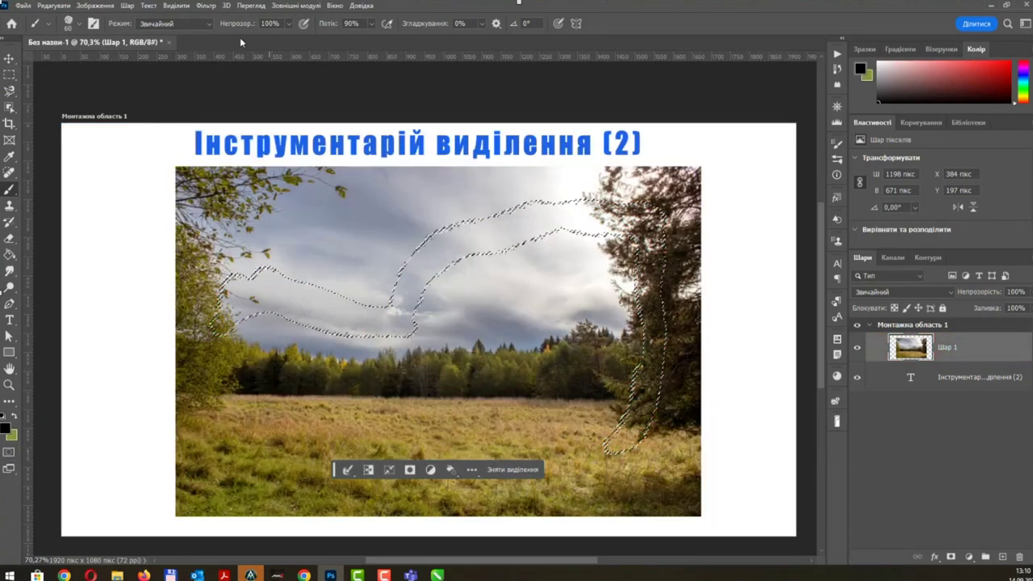
left_click(176, 5)
left_click(189, 50)
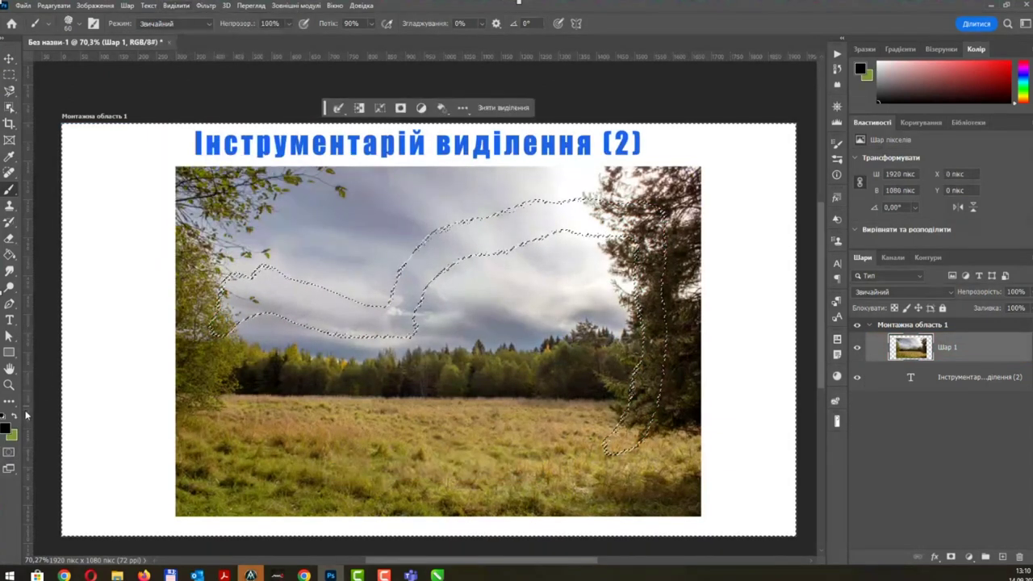
In Quick Mask, add a branch to the sky band and erase part of it with a size-50 eraser.
left_click(8, 452)
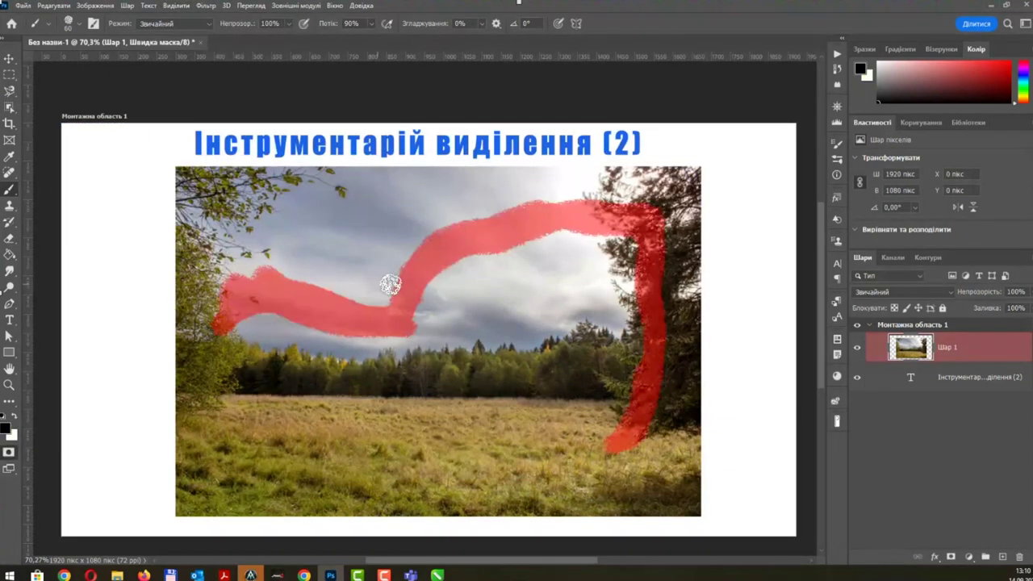
left_click_drag(429, 239, 359, 213)
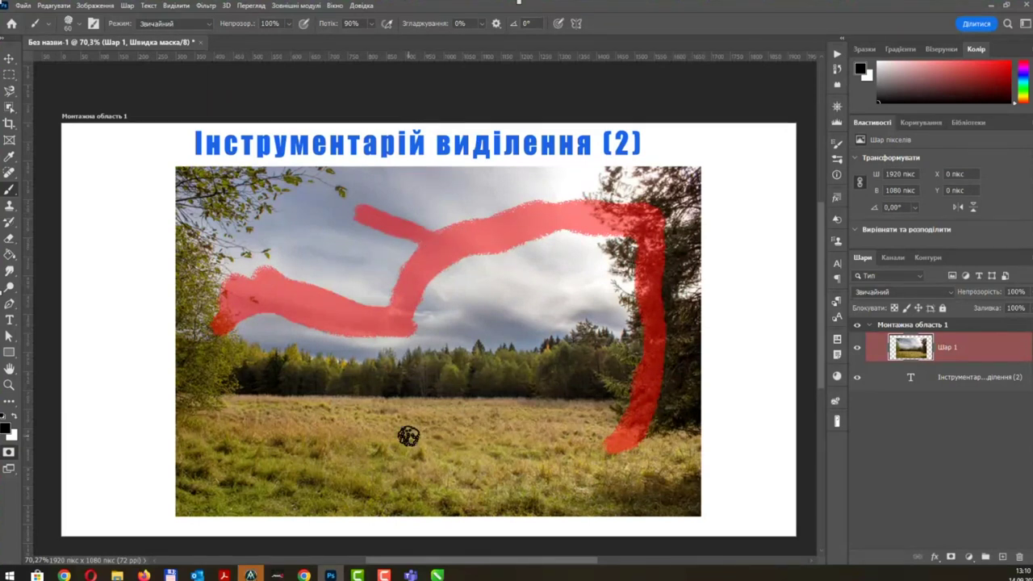
key("e")
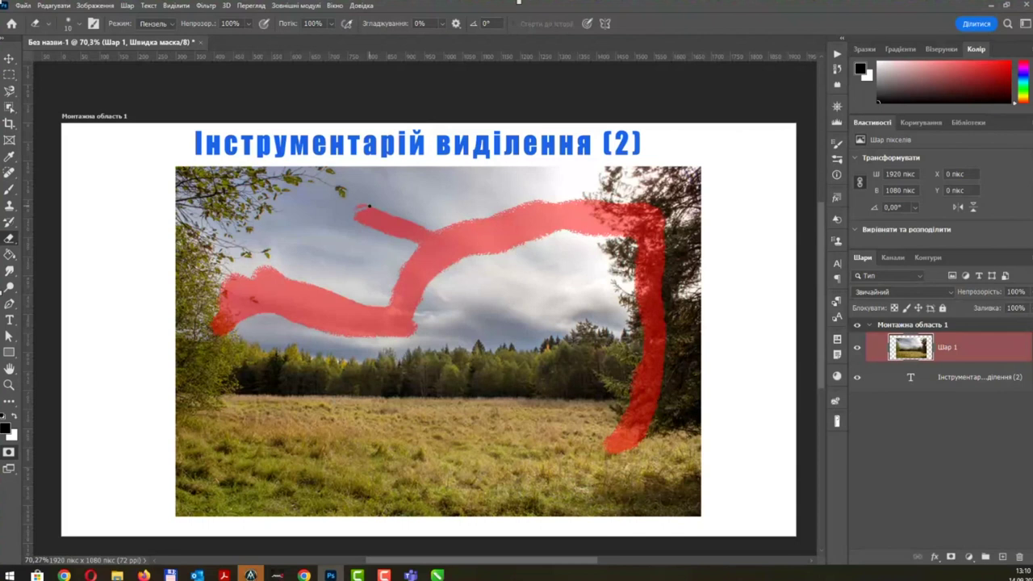
key("]")
key("]")
key("]")
mouse_move(364, 213)
left_mouse_down()
mouse_move(382, 208)
mouse_move(425, 249)
mouse_move(320, 295)
mouse_move(208, 307)
left_mouse_up()
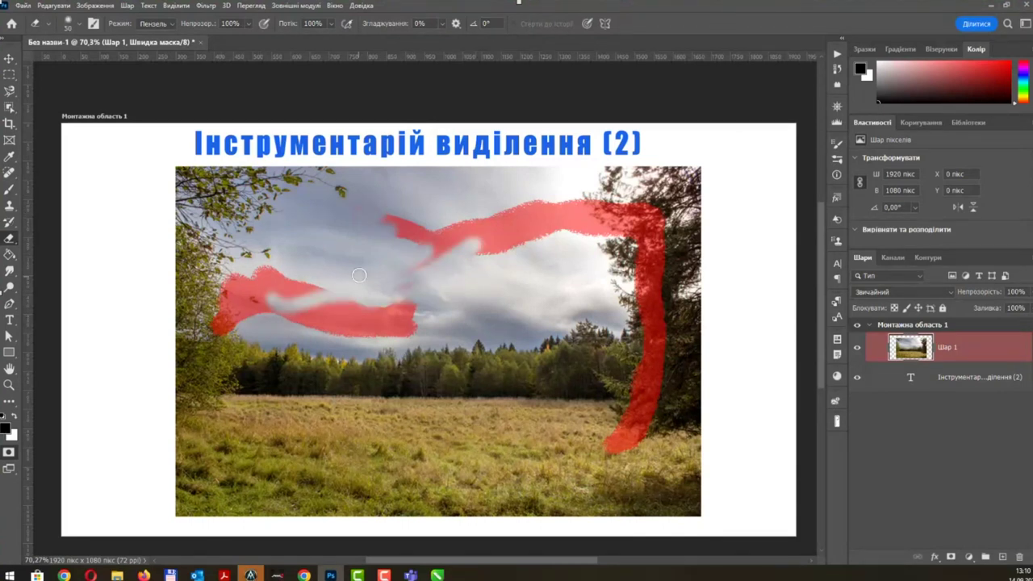
key("b")
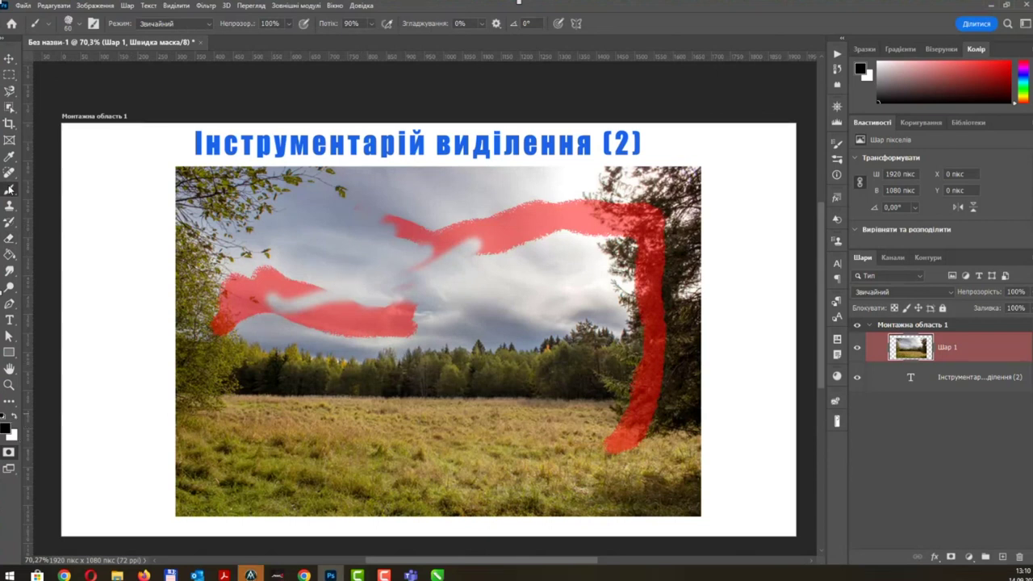
Erase mask strokes with white, repaint red strokes across the sky, convert to selection and deselect.
left_click(13, 416)
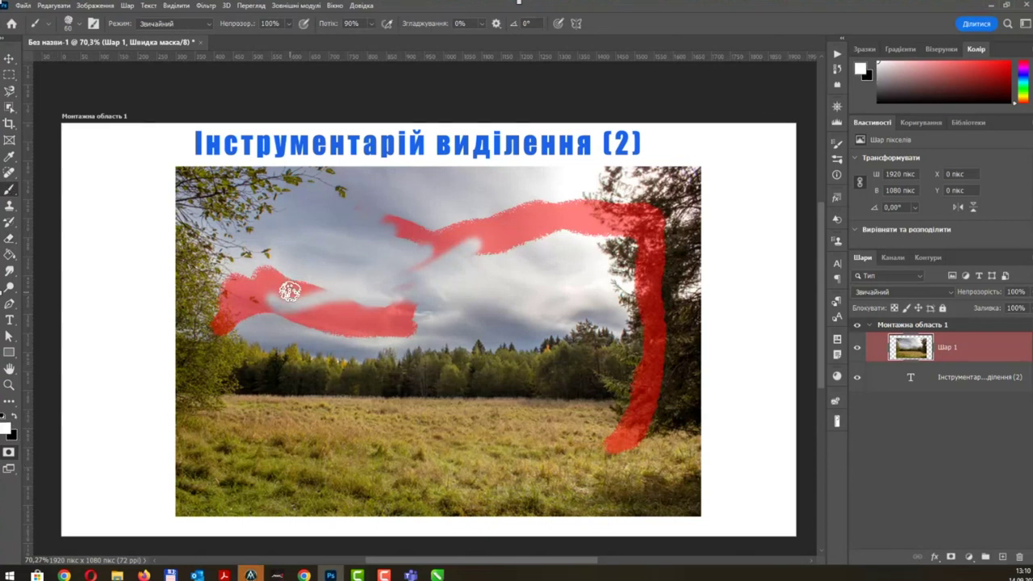
mouse_move(288, 293)
left_mouse_down()
mouse_move(253, 323)
mouse_move(538, 231)
mouse_move(376, 276)
mouse_move(374, 224)
mouse_move(307, 261)
mouse_move(484, 281)
mouse_move(404, 323)
left_mouse_up()
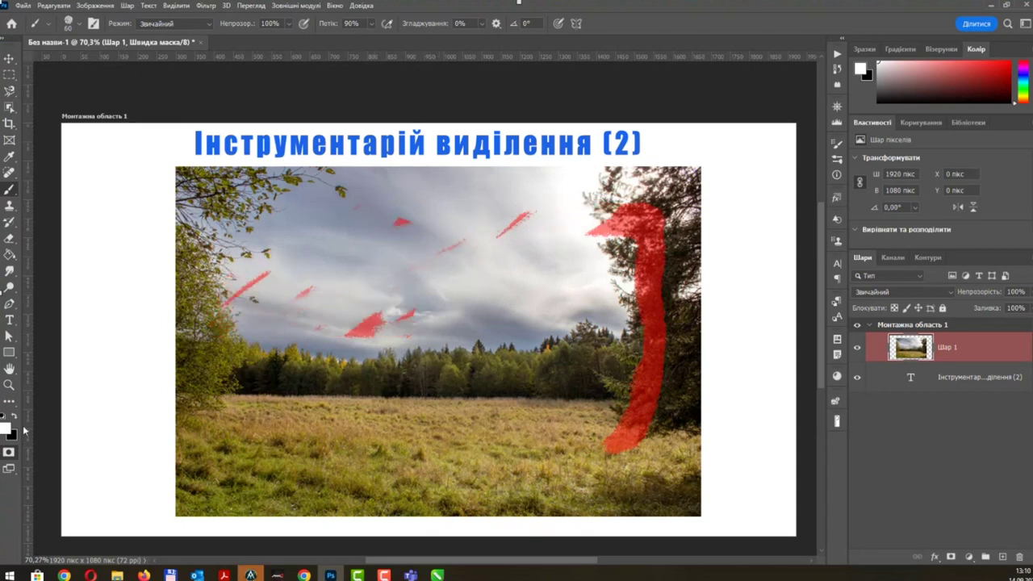
left_click(13, 416)
left_click_drag(300, 284, 448, 233)
mouse_move(350, 304)
left_mouse_down()
mouse_move(630, 242)
mouse_move(521, 371)
left_mouse_up()
key("q")
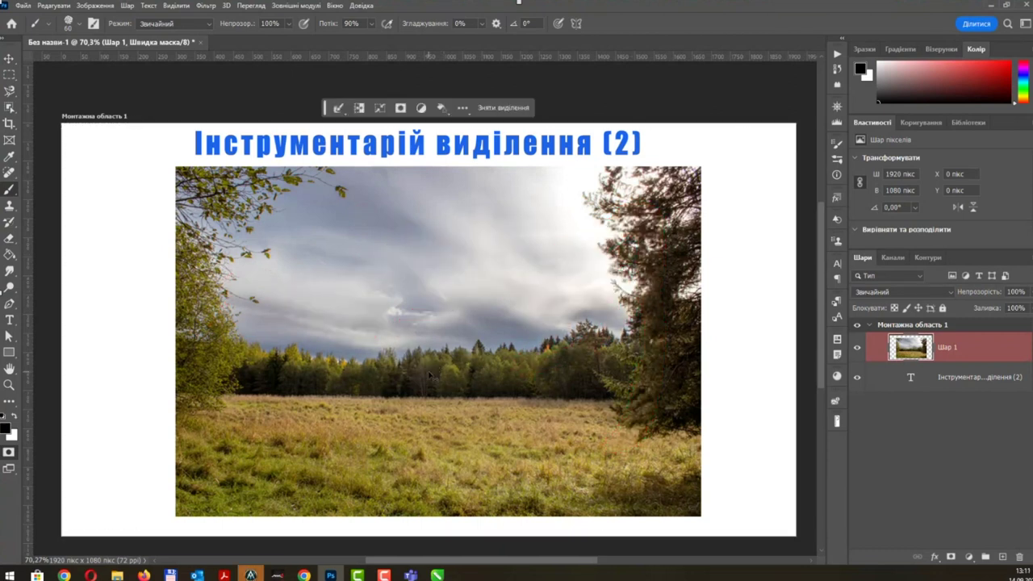
key("ctrl+d")
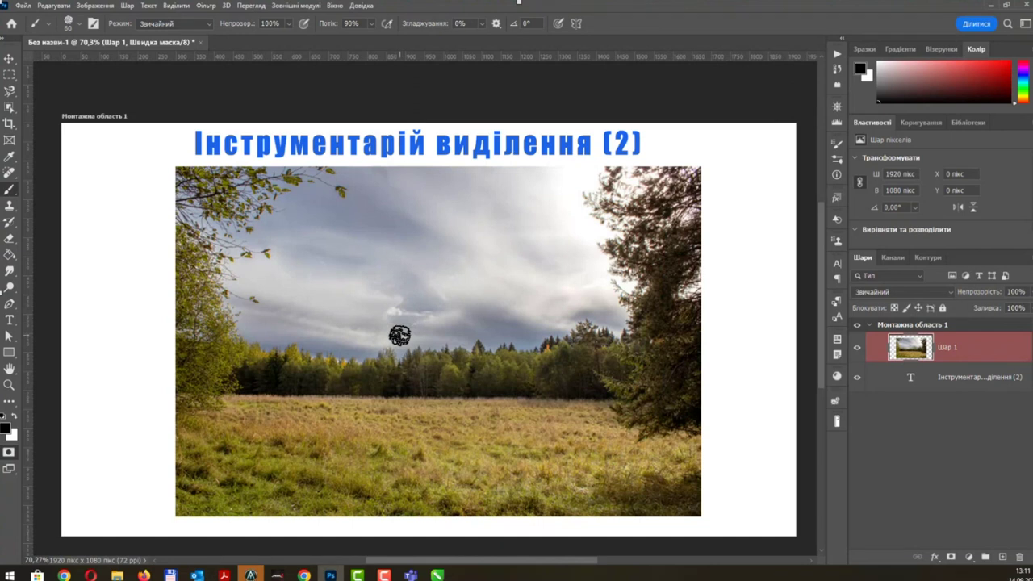
Paint a solid quick-mask sun disc above the treeline and set brush opacity to 45%.
mouse_move(406, 350)
left_mouse_down()
mouse_move(443, 307)
mouse_move(414, 337)
mouse_move(461, 337)
mouse_move(429, 337)
mouse_move(458, 327)
left_mouse_up()
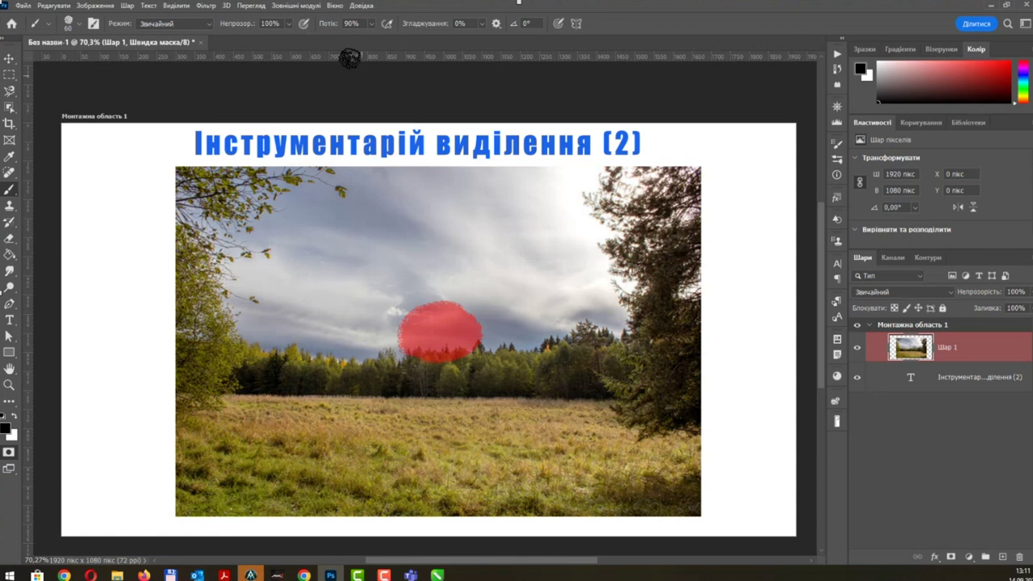
left_click(291, 25)
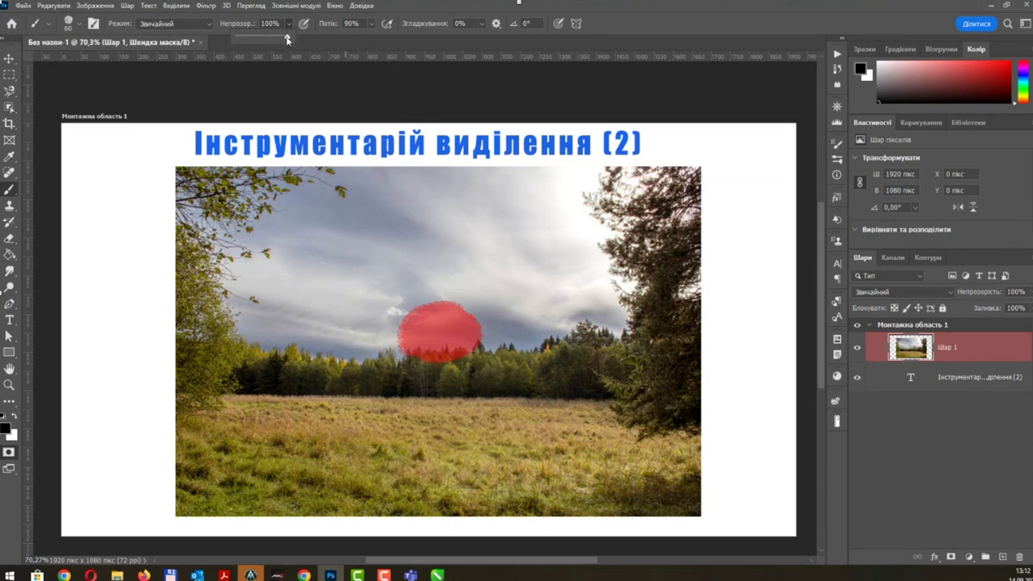
left_click_drag(287, 40, 261, 41)
left_click_drag(260, 40, 260, 41)
Paint six faint rays around the sun disc and convert the mask into a selection.
left_click_drag(334, 200, 399, 274)
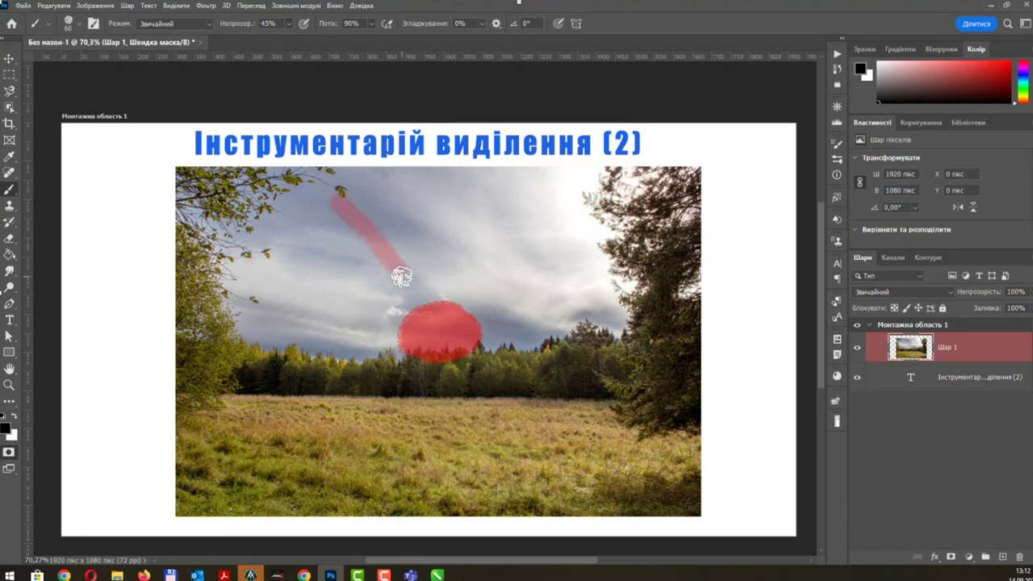
left_click_drag(477, 274, 575, 205)
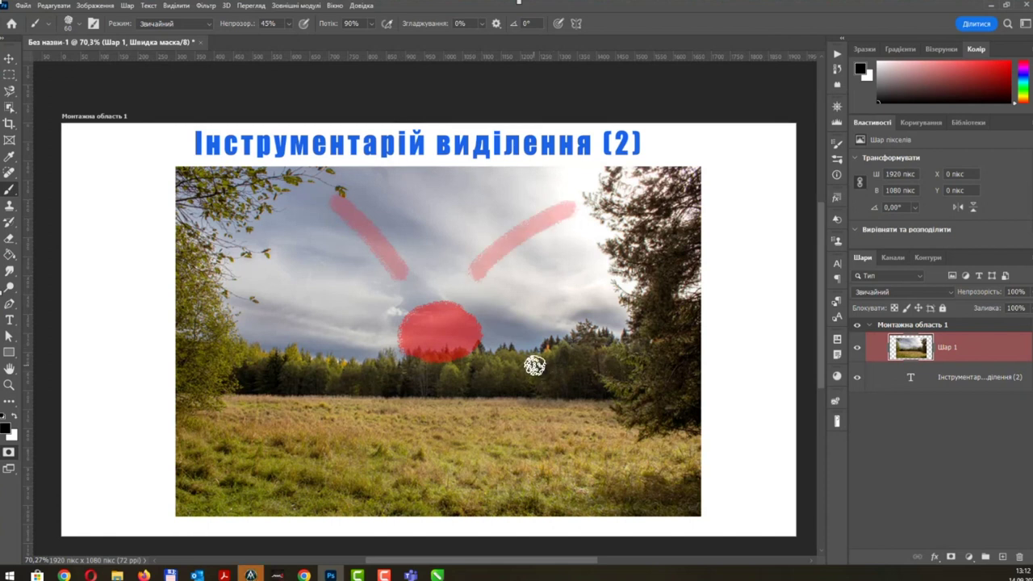
left_click_drag(534, 364, 626, 428)
left_click_drag(408, 394, 388, 418)
left_click_drag(359, 452, 343, 468)
left_click_drag(351, 341, 259, 355)
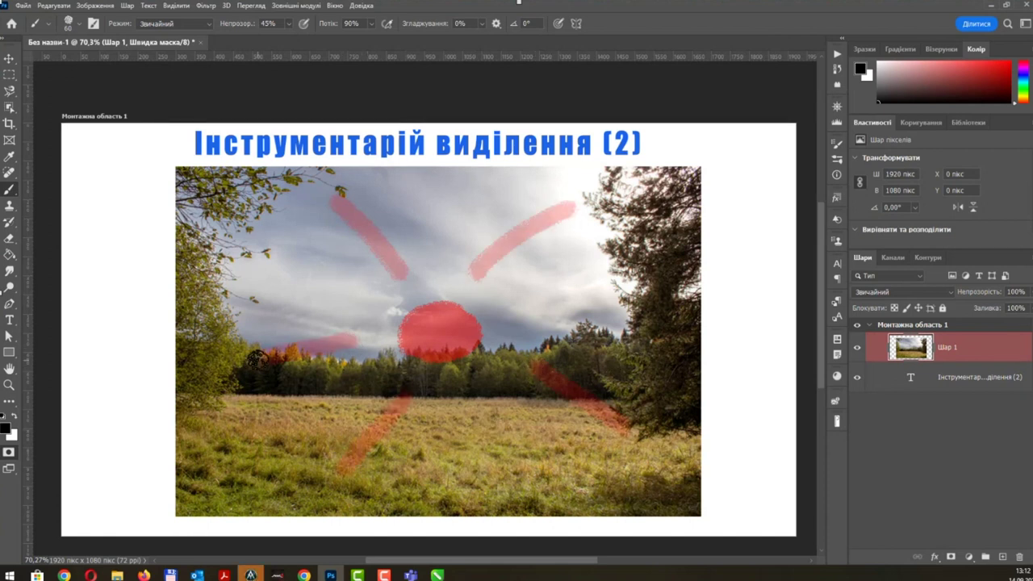
left_click(10, 452)
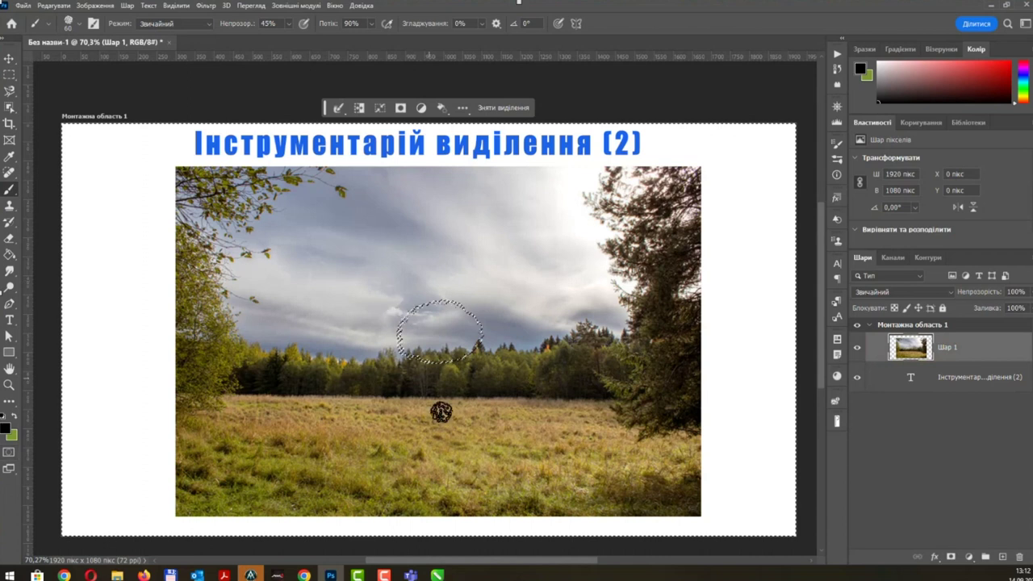
Undo the stray brush dab, then test-move the sun selection left with the Move tool and undo it.
left_click(176, 6)
left_click(399, 330)
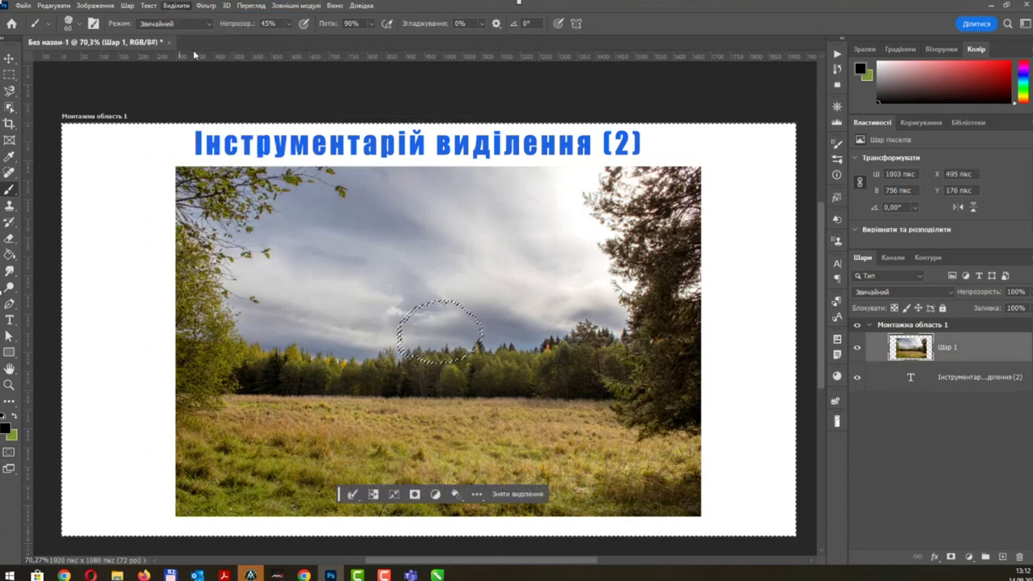
key("ctrl+z")
key("v")
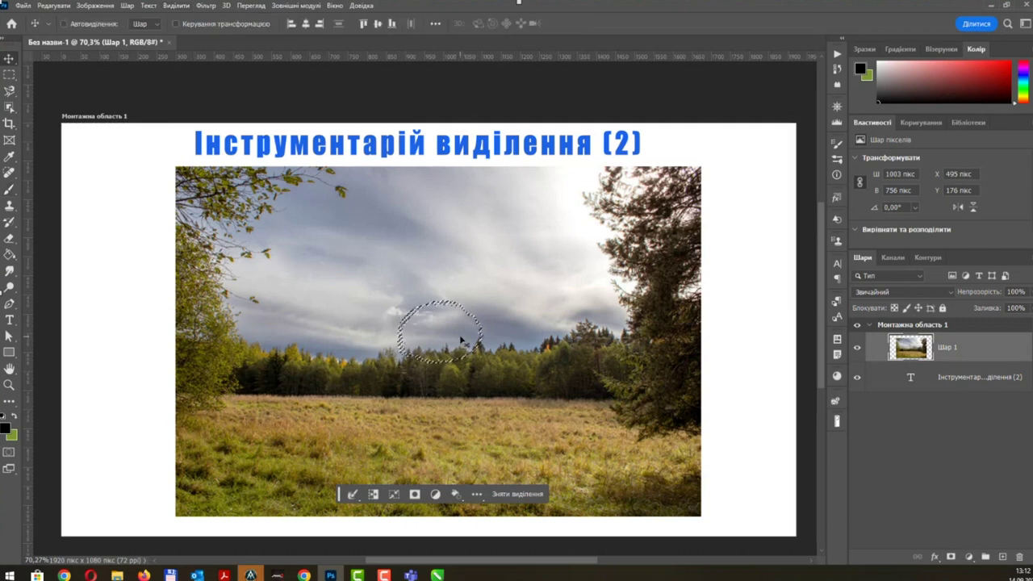
left_click_drag(452, 335, 389, 321)
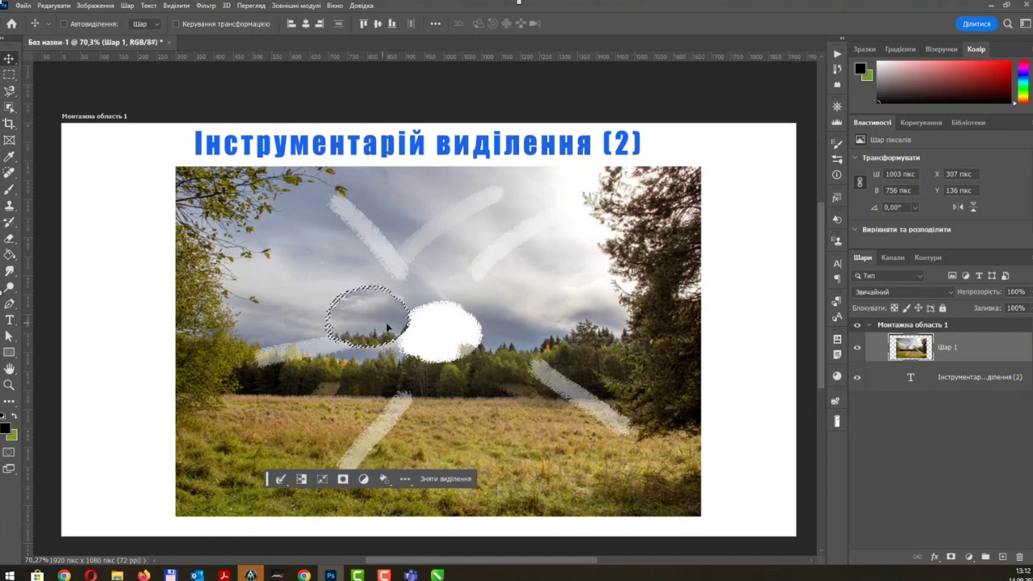
key("ctrl+z")
key("ctrl+z")
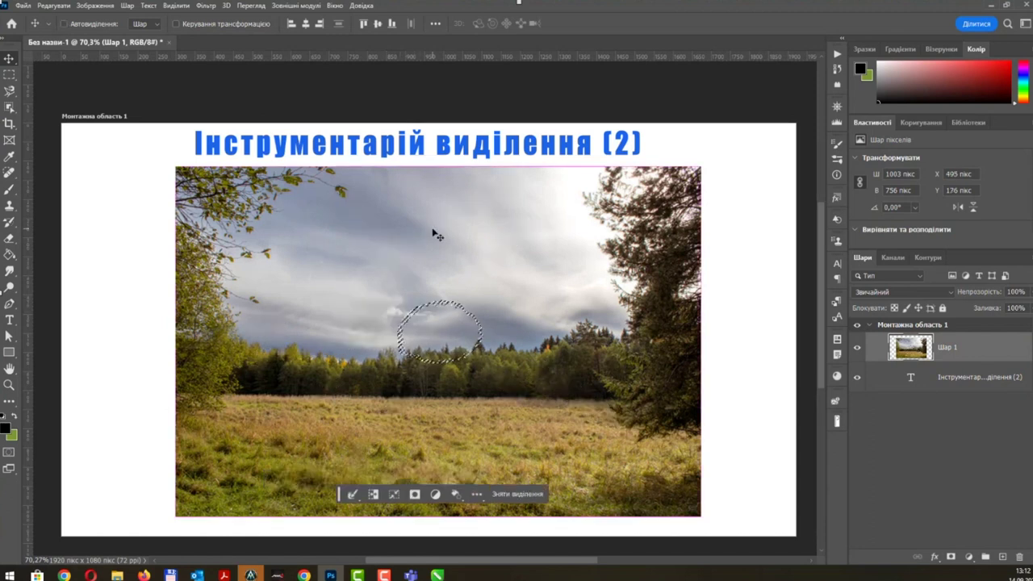
After a look at the CorelDRAW slide, invert the sun selection and view it as a quick mask.
left_click(441, 576)
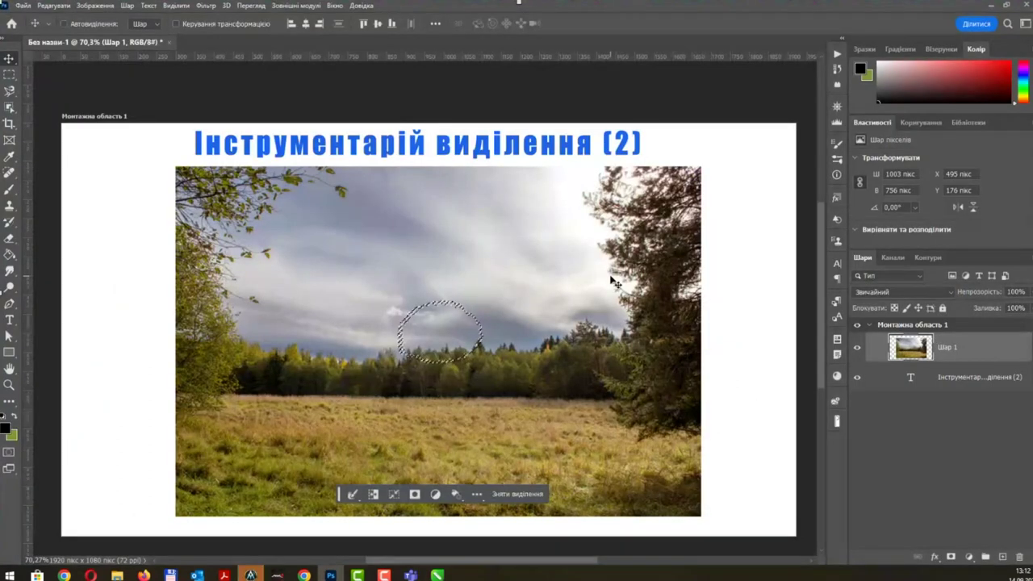
left_click(176, 6)
left_click(181, 47)
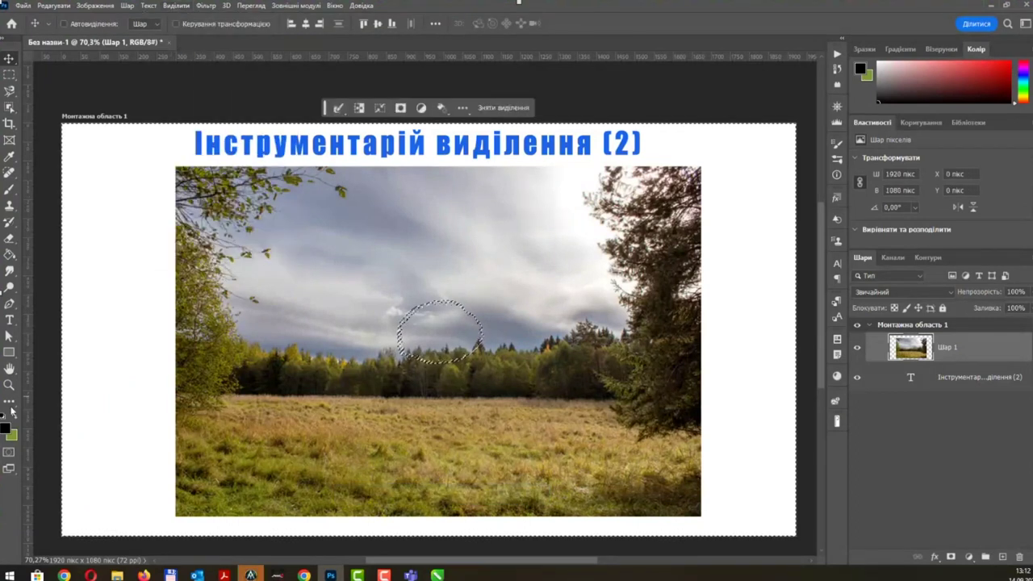
left_click(8, 453)
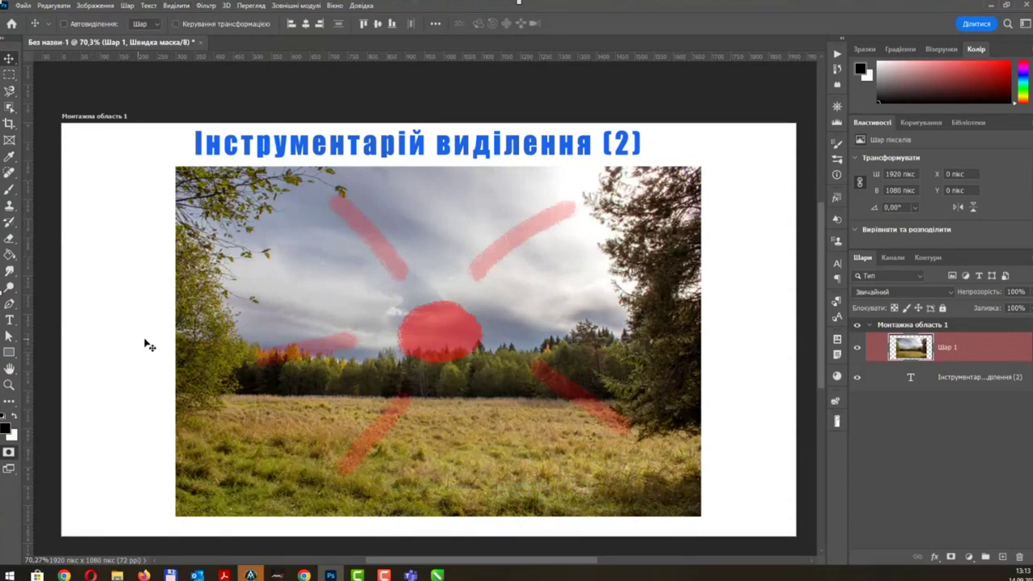
Brush an extra ray left of the sun mask, then exit Quick Mask and deselect everything.
key("b")
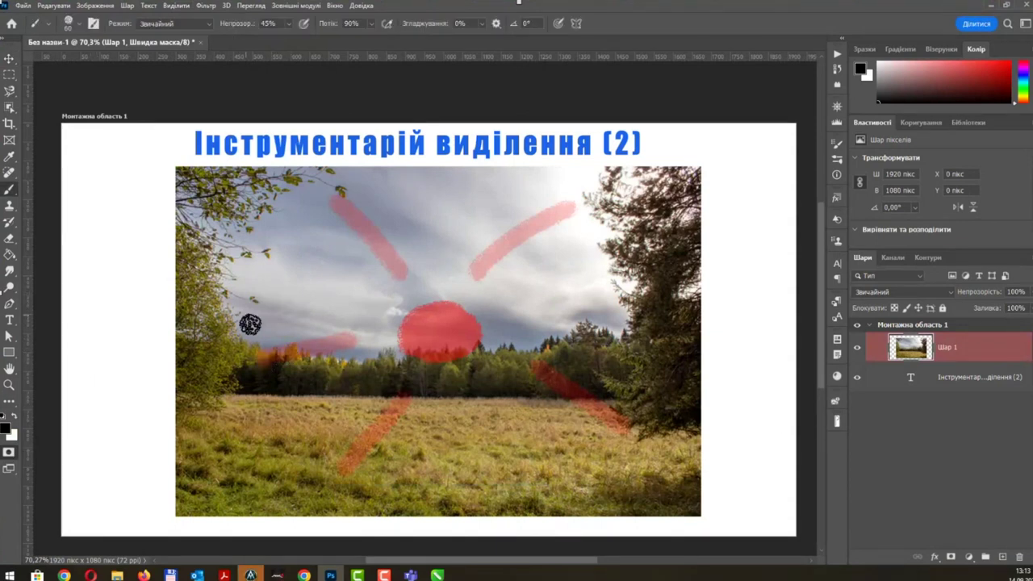
mouse_move(250, 323)
left_mouse_down()
mouse_move(269, 349)
mouse_move(275, 427)
left_mouse_up()
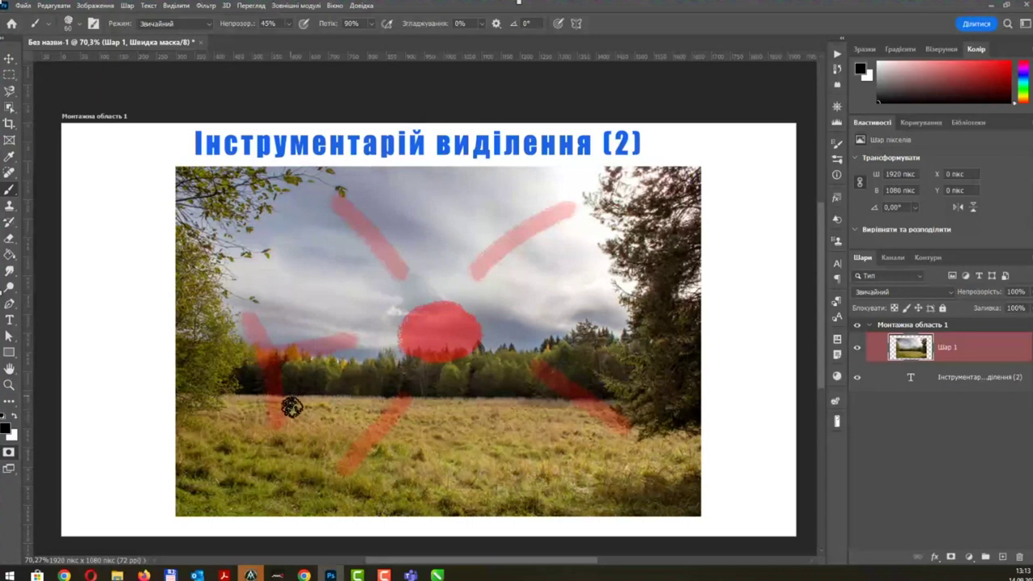
left_click(9, 455)
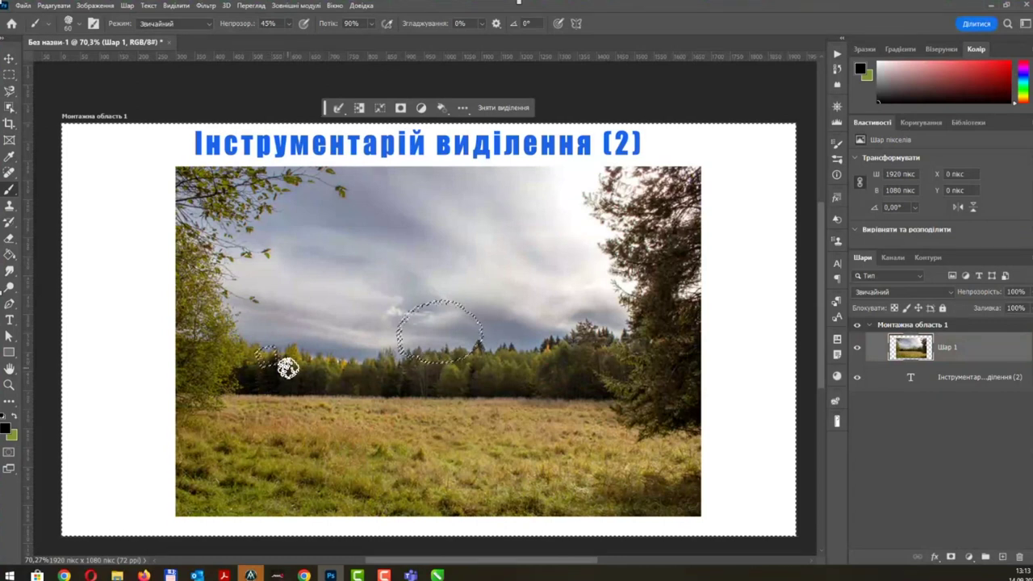
left_click(8, 453)
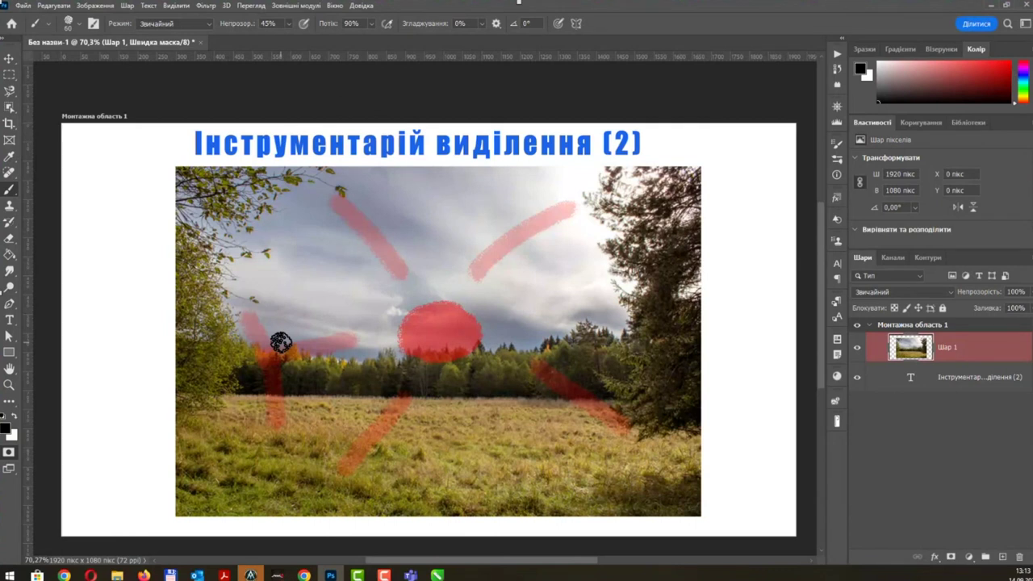
key("q")
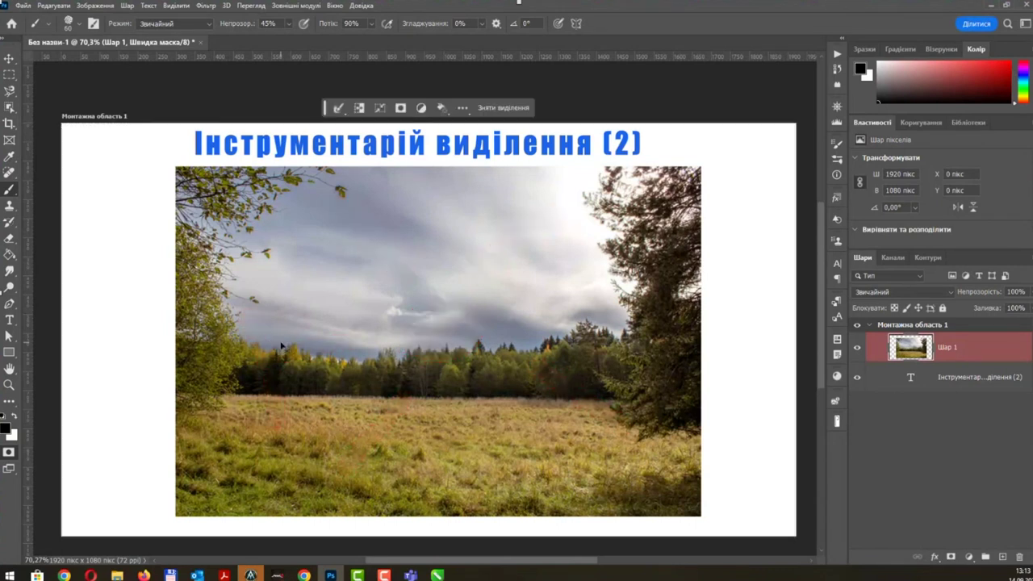
key("ctrl+d")
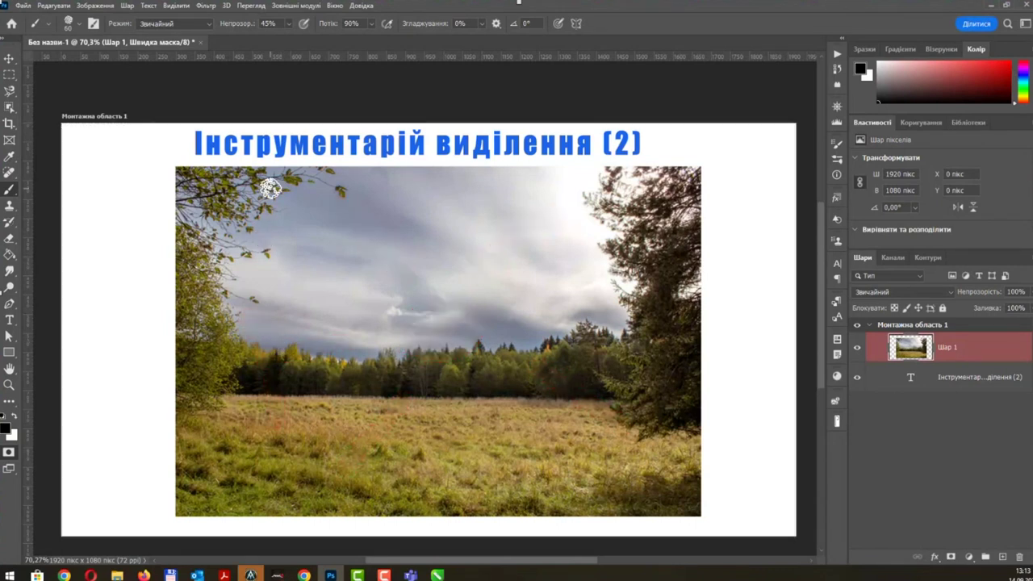
Set brush opacity to 100% and brush flow to 47%.
left_click(288, 24)
left_click_drag(289, 41, 328, 40)
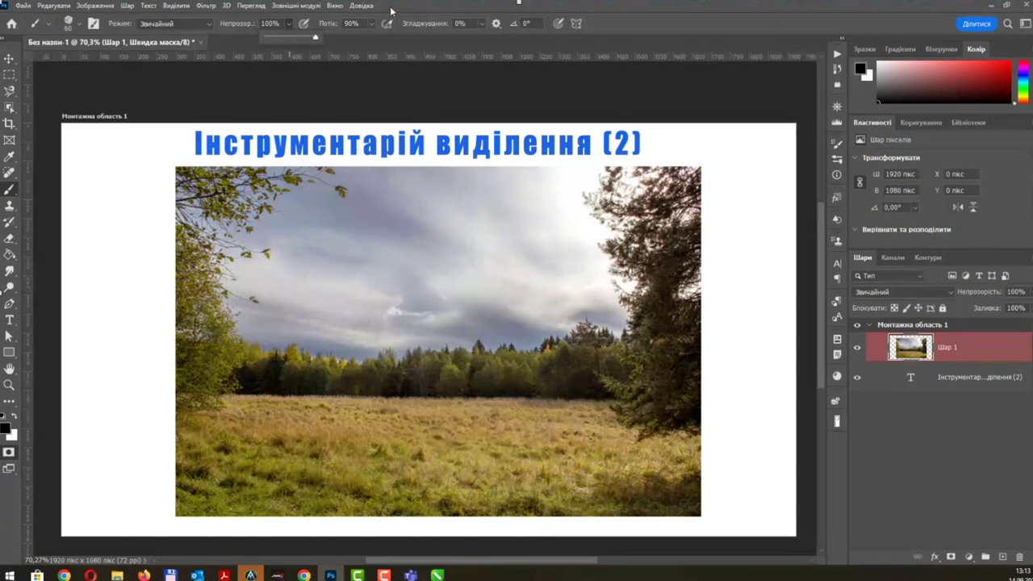
left_click(285, 73)
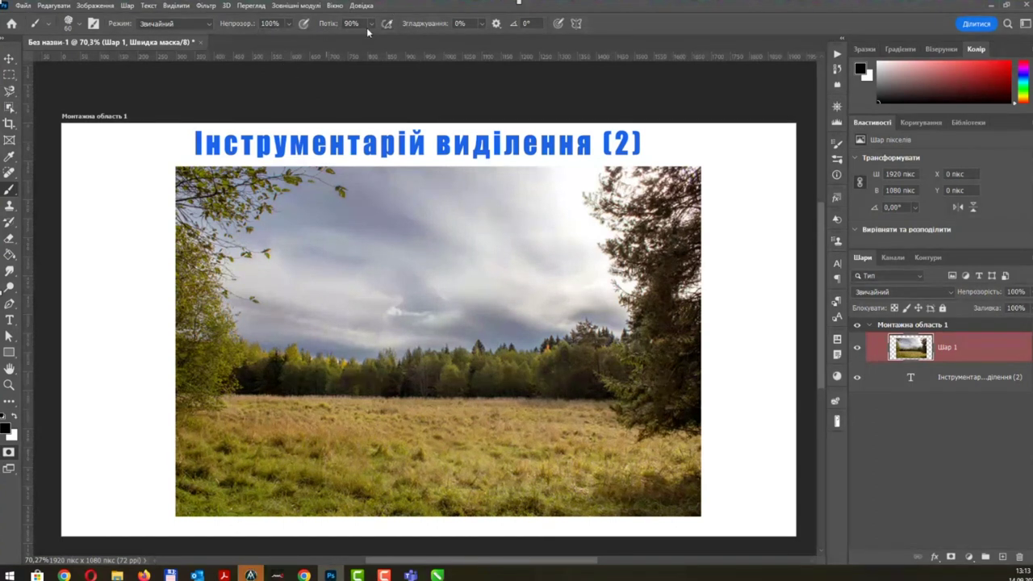
left_click(370, 23)
left_click_drag(370, 38, 376, 38)
left_click(390, 14)
left_click(369, 24)
left_click_drag(367, 38, 346, 40)
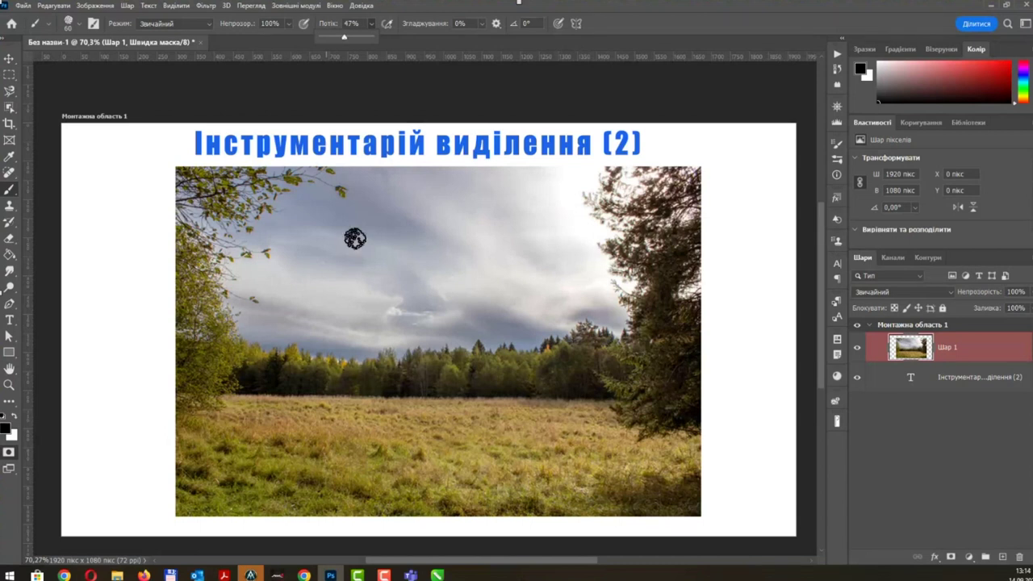
Paint a four-stroke star on the quick mask and check it as a selection.
left_click_drag(356, 238, 563, 443)
left_click_drag(408, 428, 442, 359)
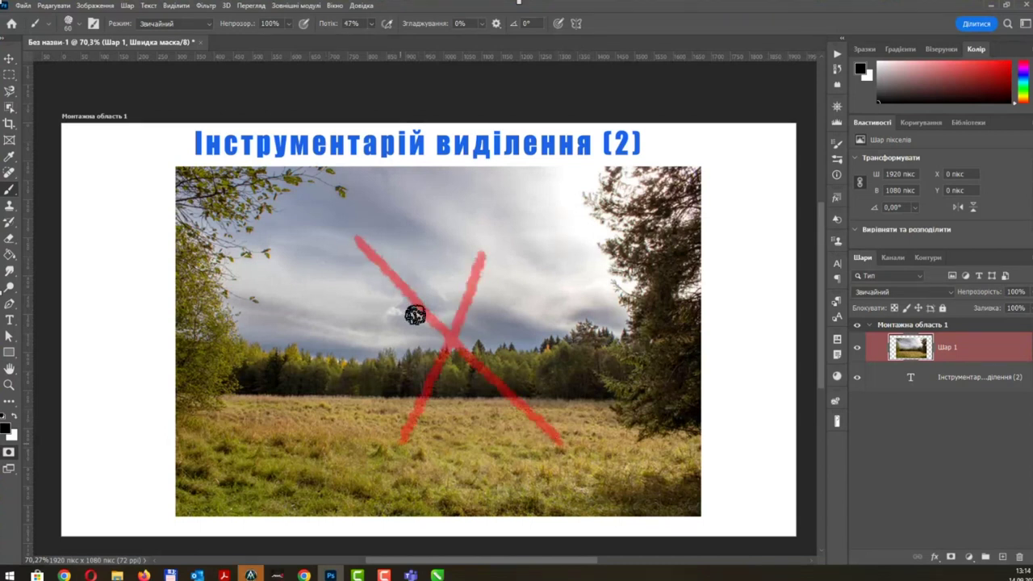
left_click_drag(428, 266, 454, 419)
left_click_drag(377, 342, 574, 317)
left_click(9, 452)
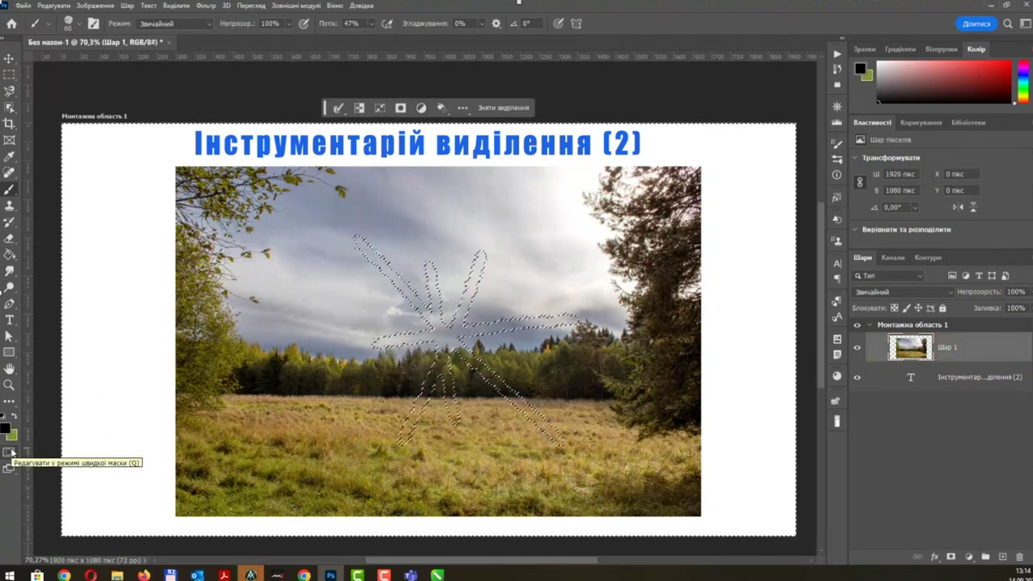
left_click(10, 453)
At 26% flow, paint another quick-mask stroke and preview it as a selection.
left_click_drag(369, 24, 334, 26)
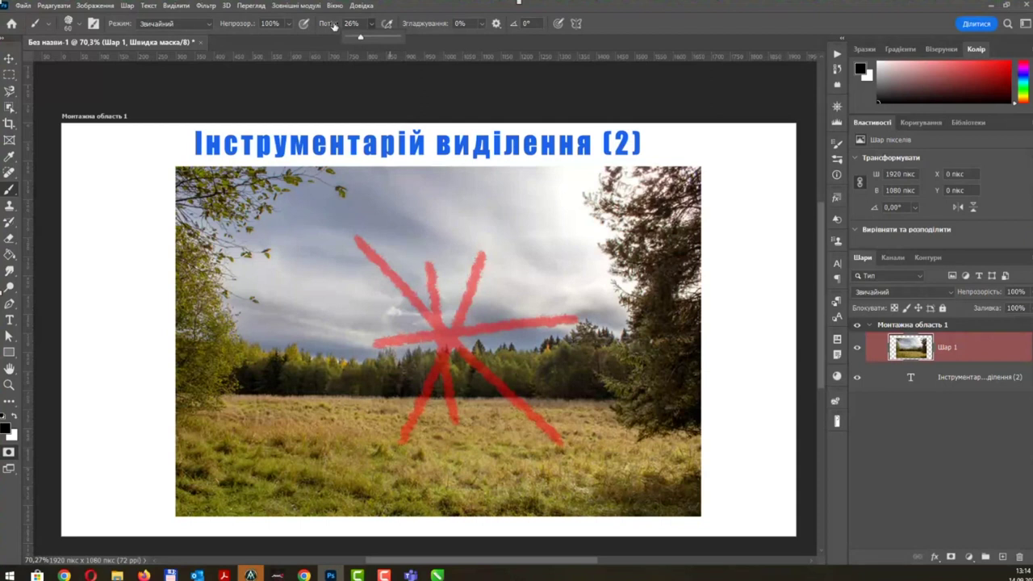
left_click_drag(256, 231, 307, 386)
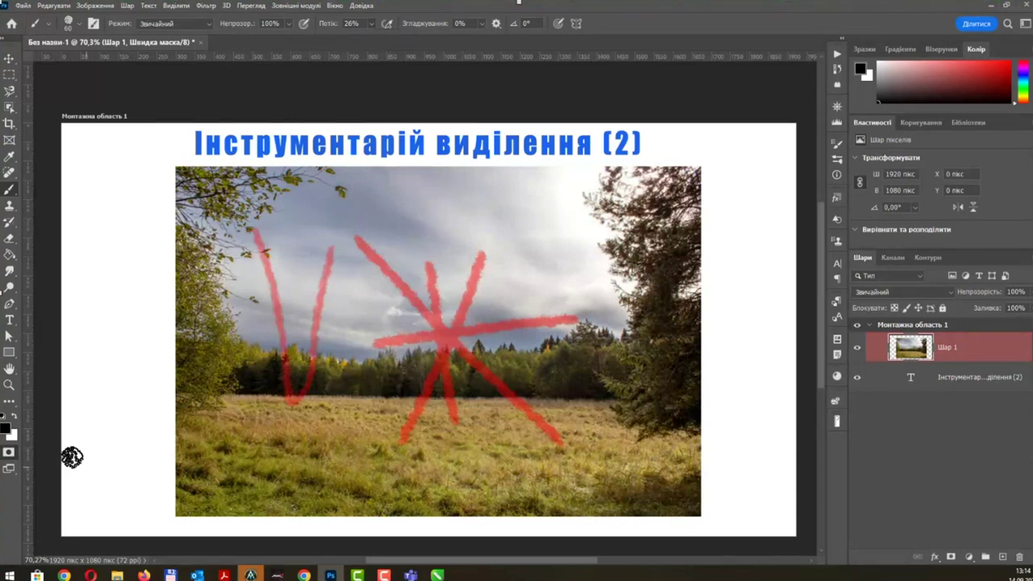
left_click(9, 453)
left_click(10, 454)
At 100% flow, erase all quick-mask strokes and paint one blob in the sky.
left_click(371, 24)
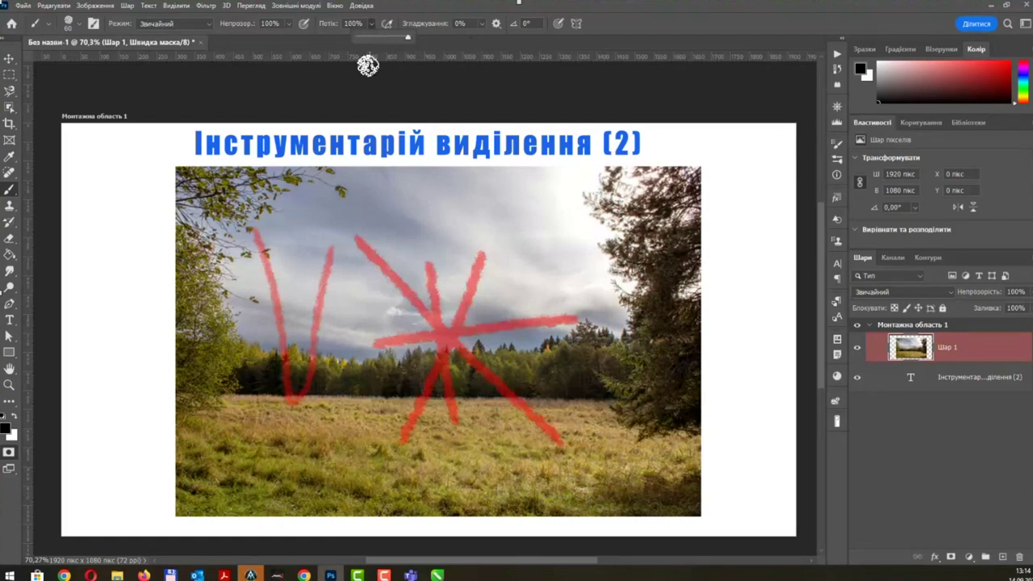
left_click_drag(369, 37, 408, 37)
key("ctrl+a")
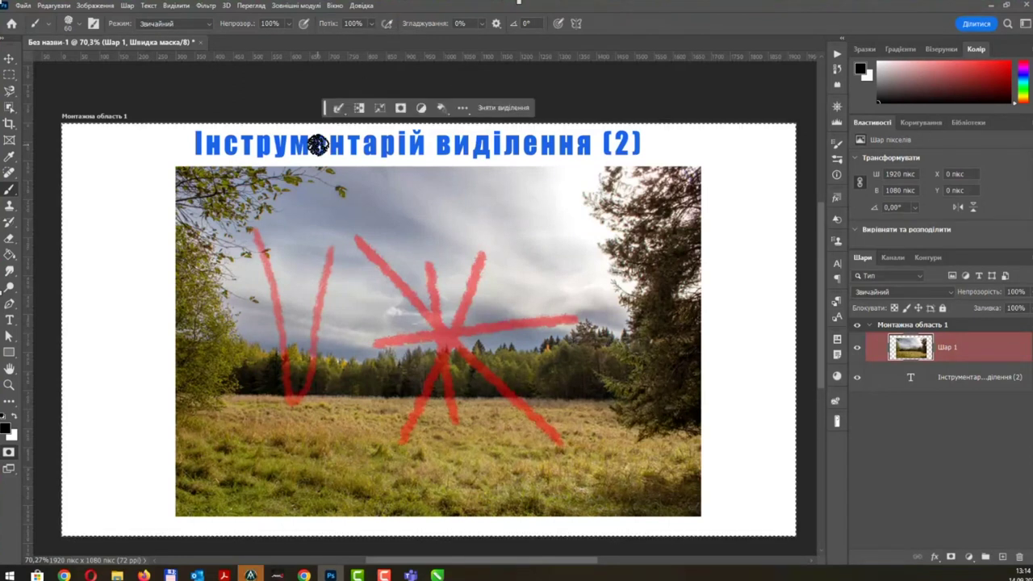
key("Delete")
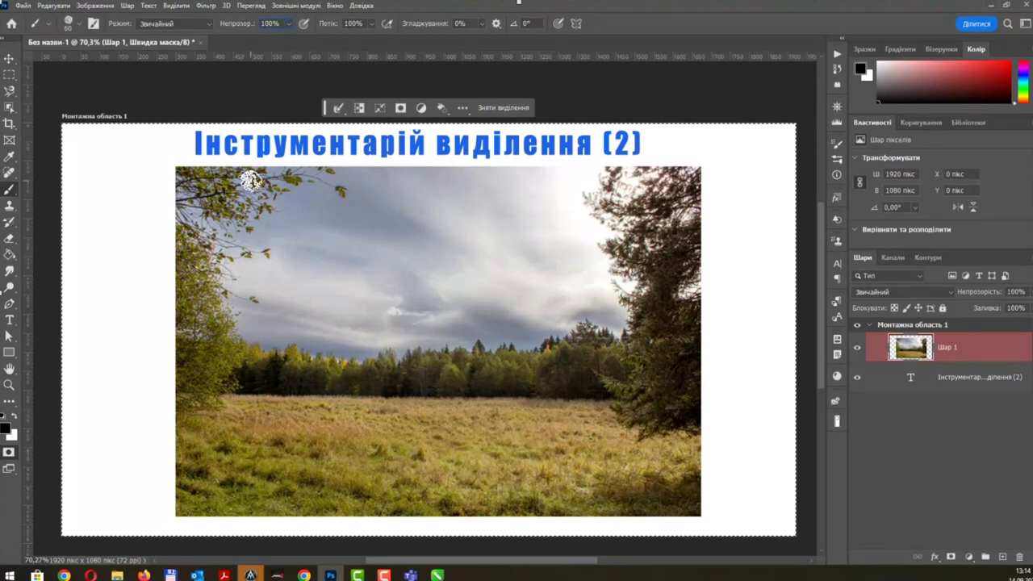
key("ctrl+d")
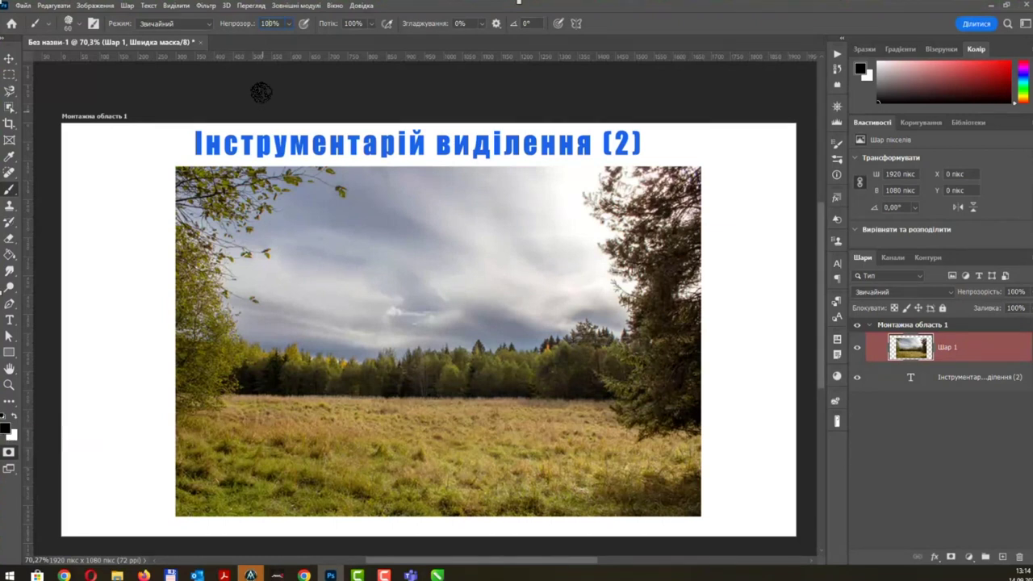
left_click_drag(423, 315, 420, 329)
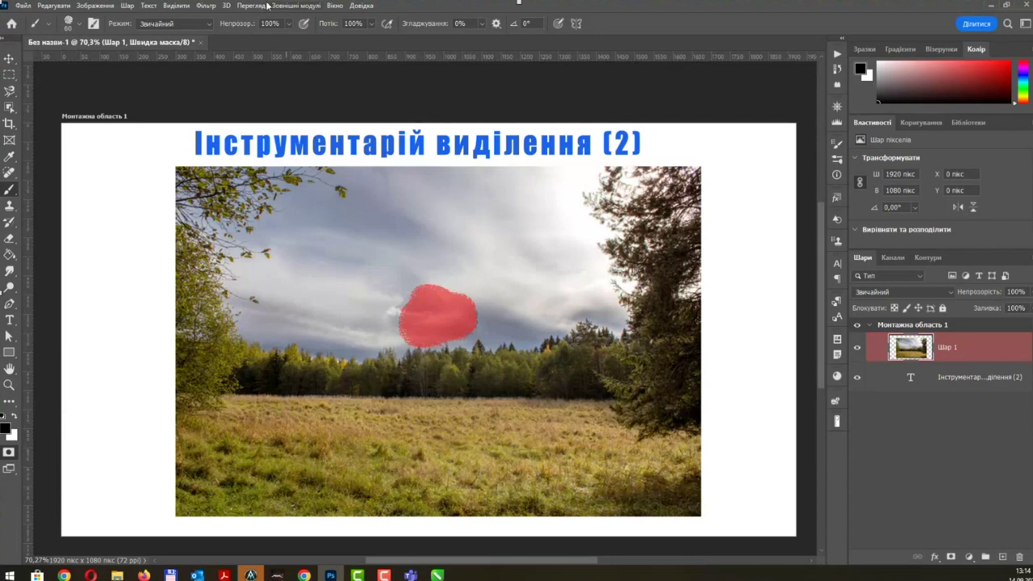
With a light blue foreground (from #175eff), paint strokes from the meadow and upper corners to the blob.
left_click(6, 429)
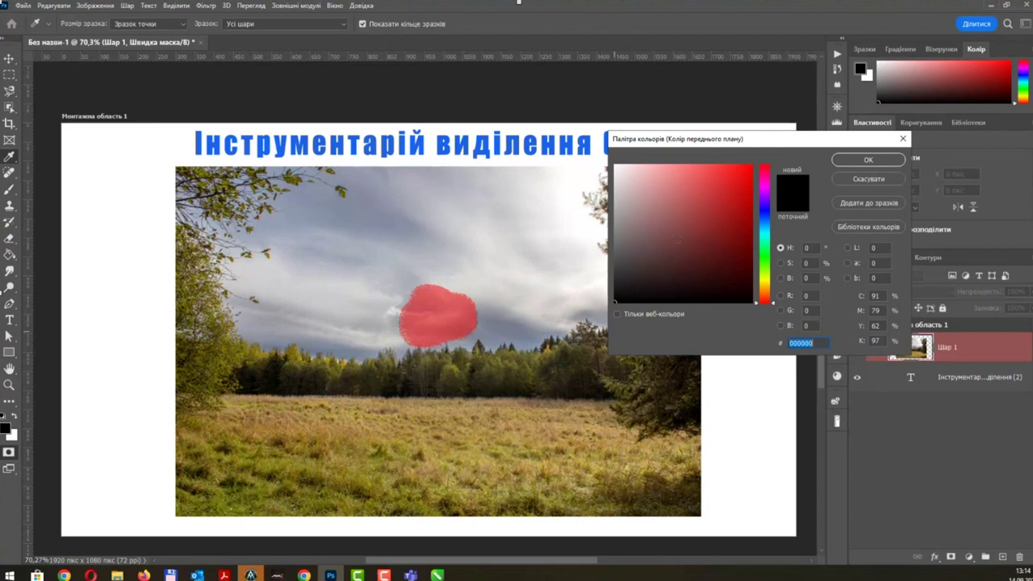
type("175eff")
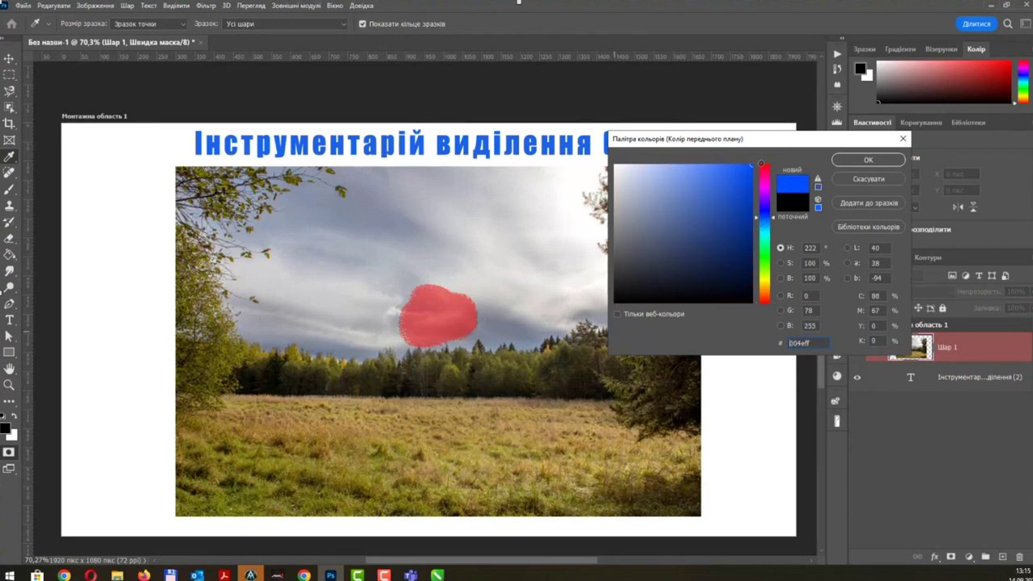
left_click_drag(748, 151, 723, 151)
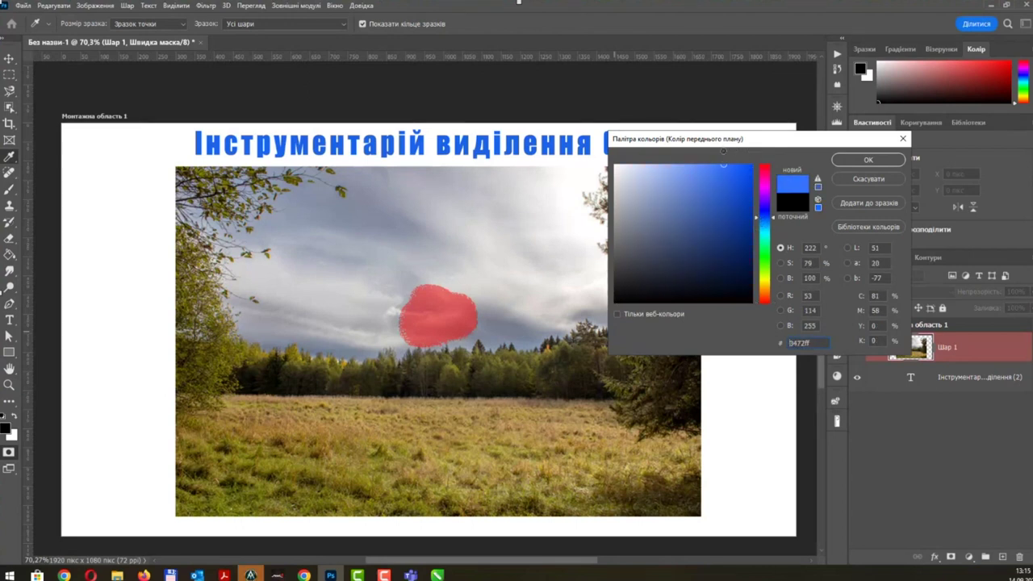
left_click(851, 161)
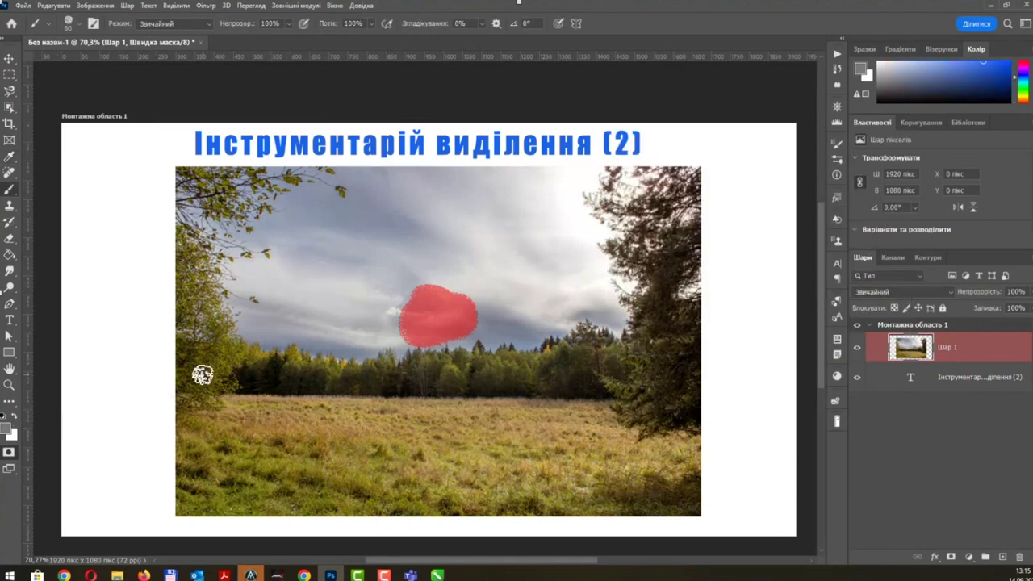
left_click_drag(278, 467, 416, 343)
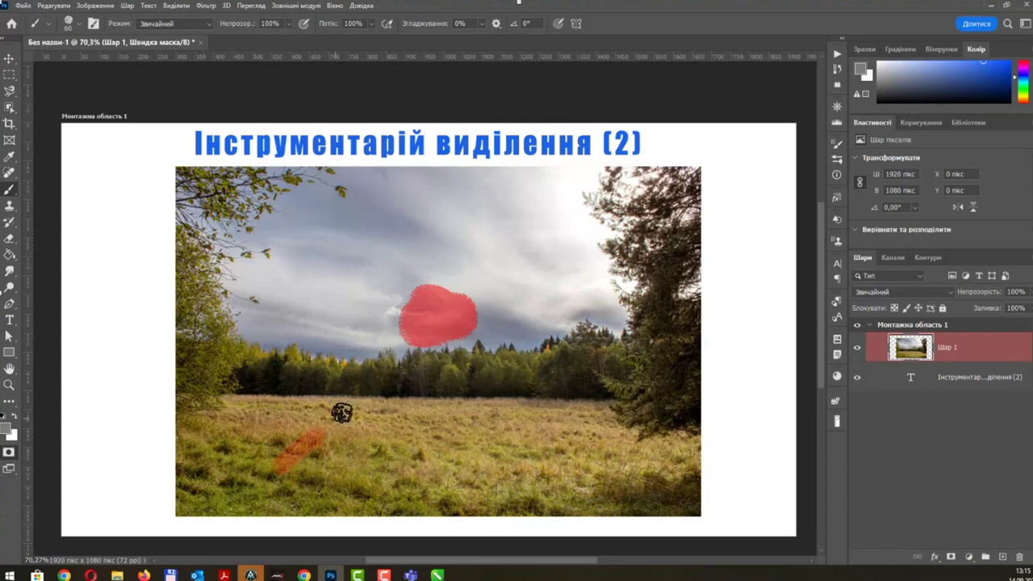
mouse_move(277, 219)
left_mouse_down()
mouse_move(443, 307)
mouse_move(597, 214)
left_mouse_up()
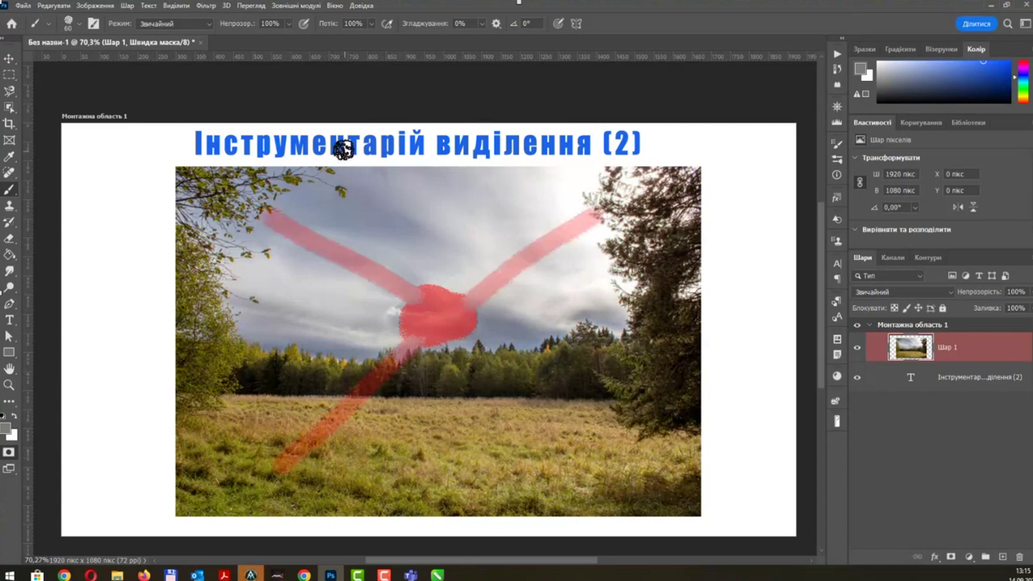
Switch to paler blue #84a8fa, paint a faint down-right ray, and convert the mask to a selection.
left_click(6, 429)
left_click(678, 167)
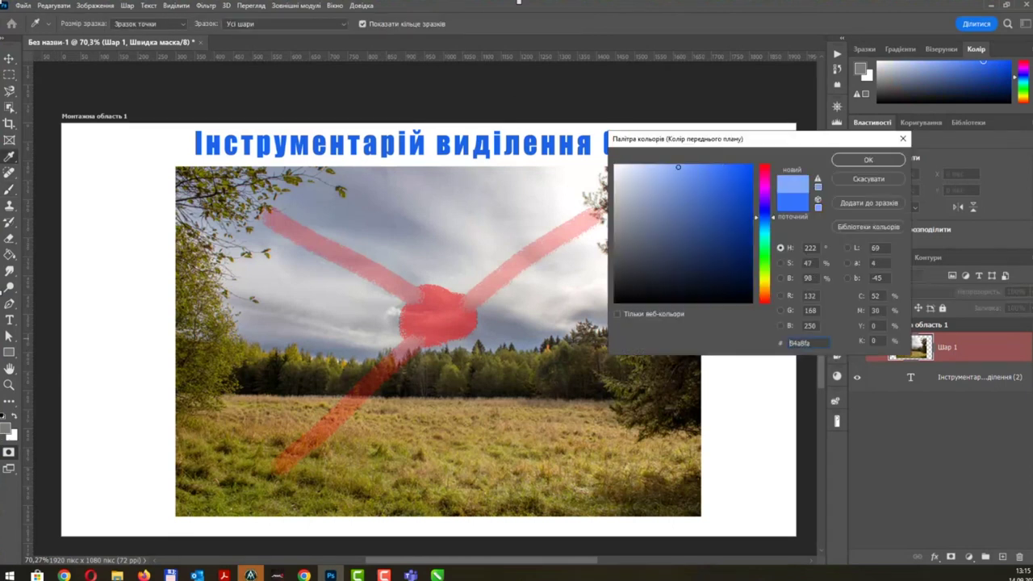
left_click(868, 160)
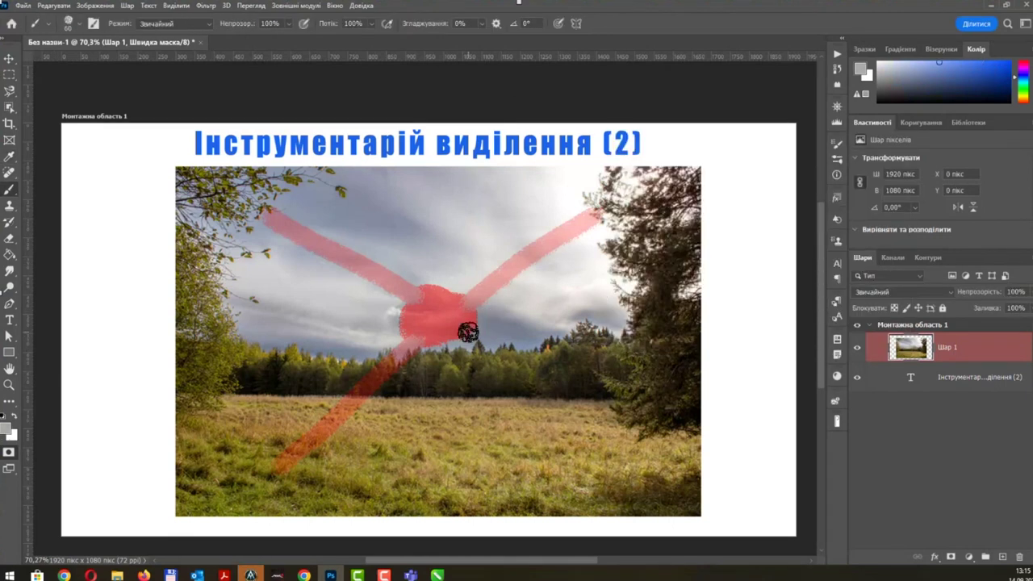
left_click_drag(461, 330, 578, 425)
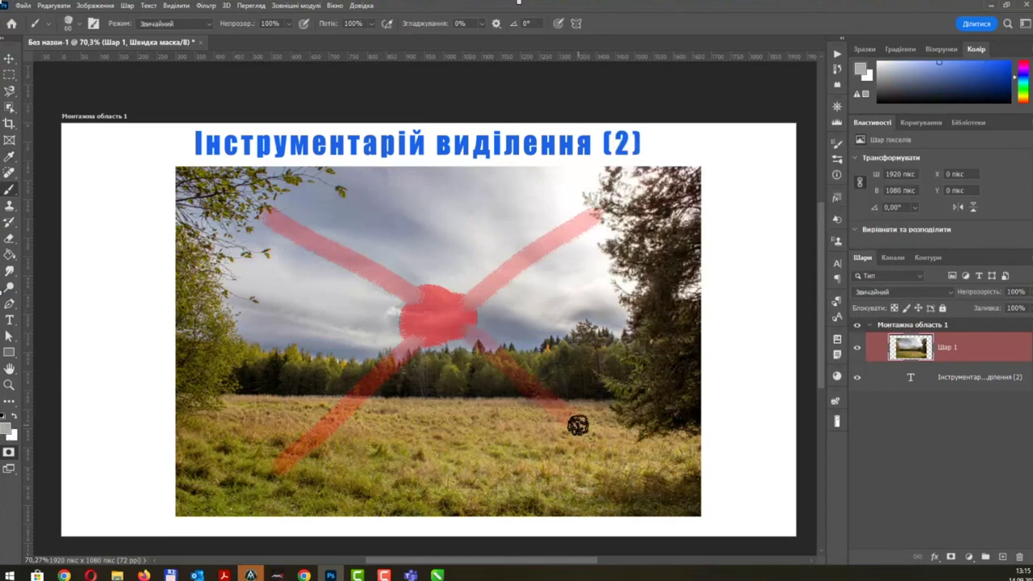
left_click(9, 452)
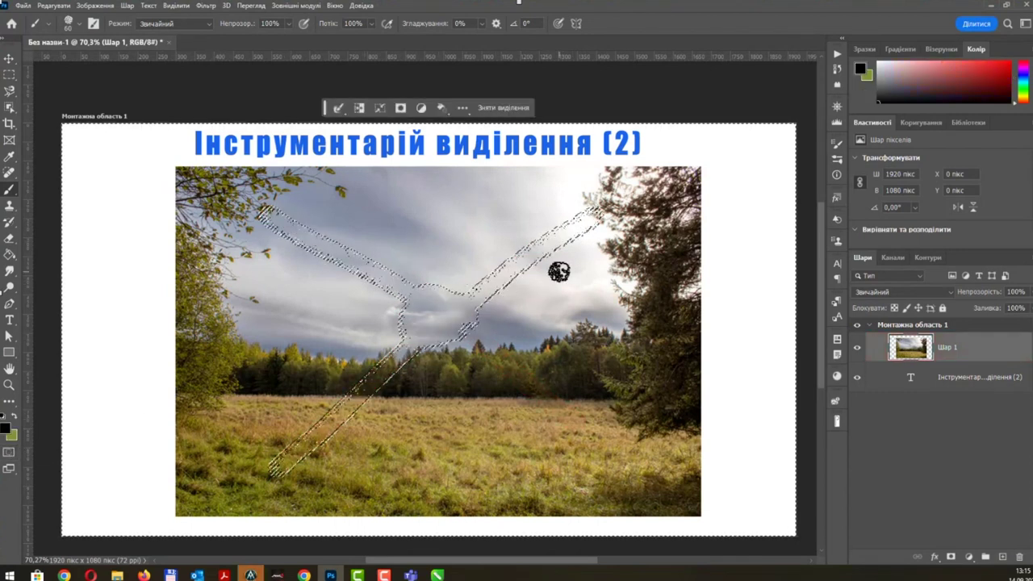
Invert the selection to the X shape, test-move its pixels, and undo the move.
left_click(176, 6)
left_click(194, 48)
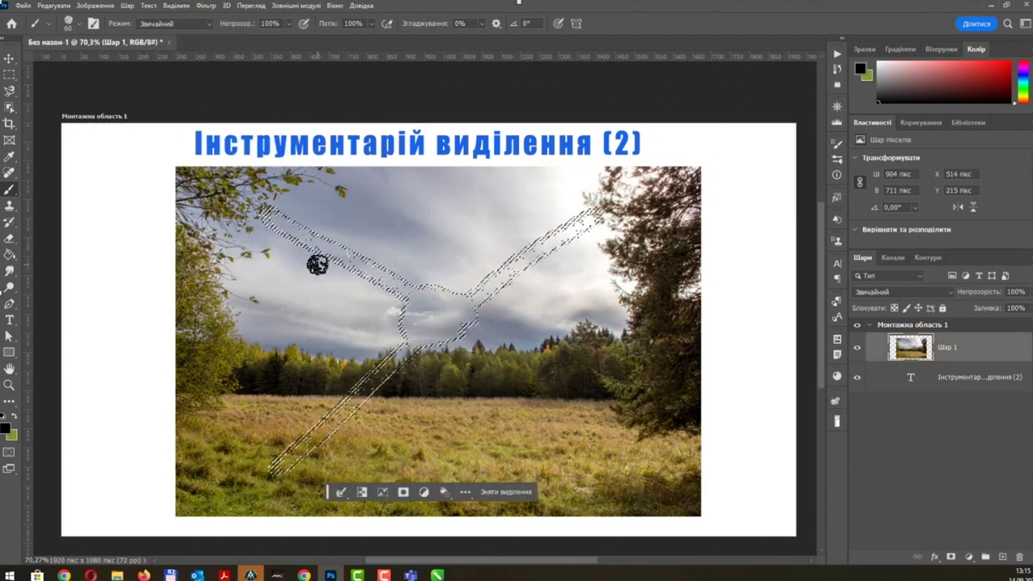
key("v")
left_click_drag(452, 308, 407, 301)
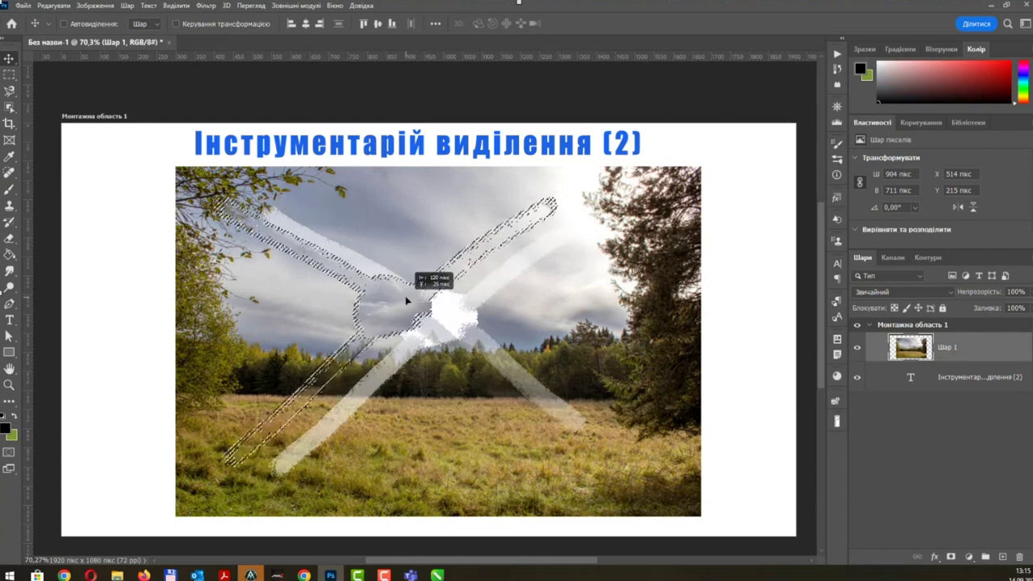
key("ctrl+z")
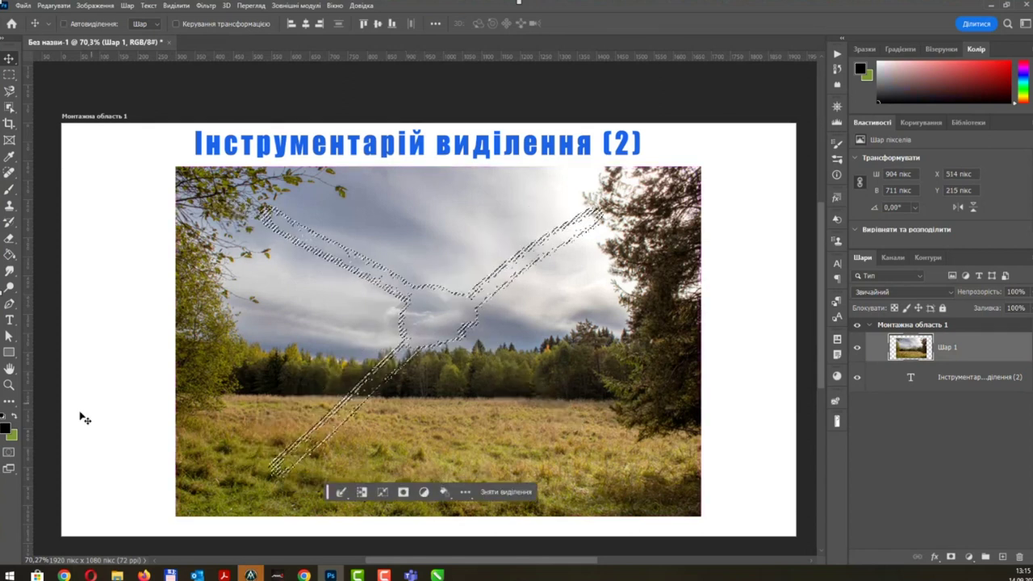
Invert the selection again and view the four-rayed sun as a quick mask.
left_click(9, 453)
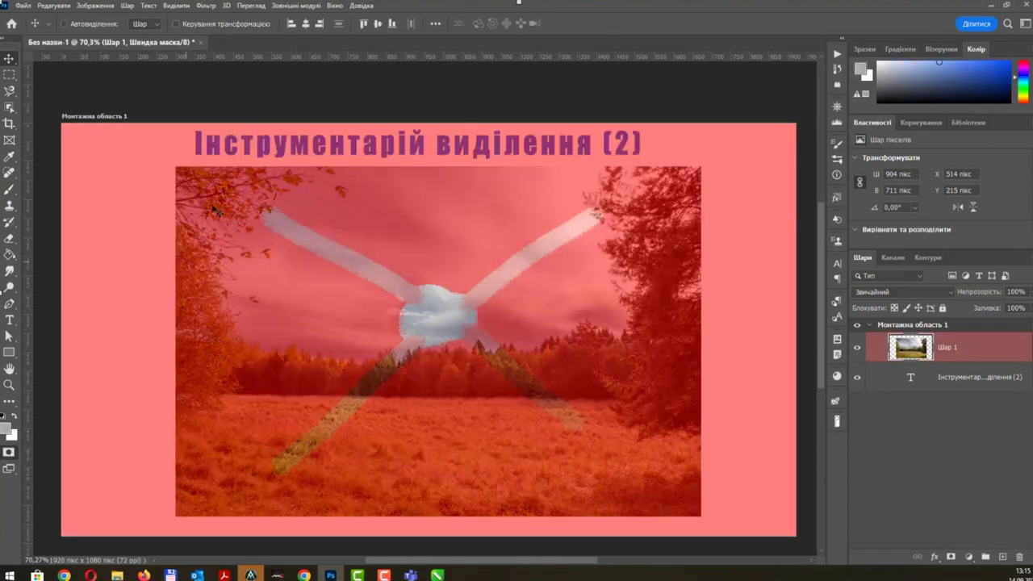
left_click(8, 452)
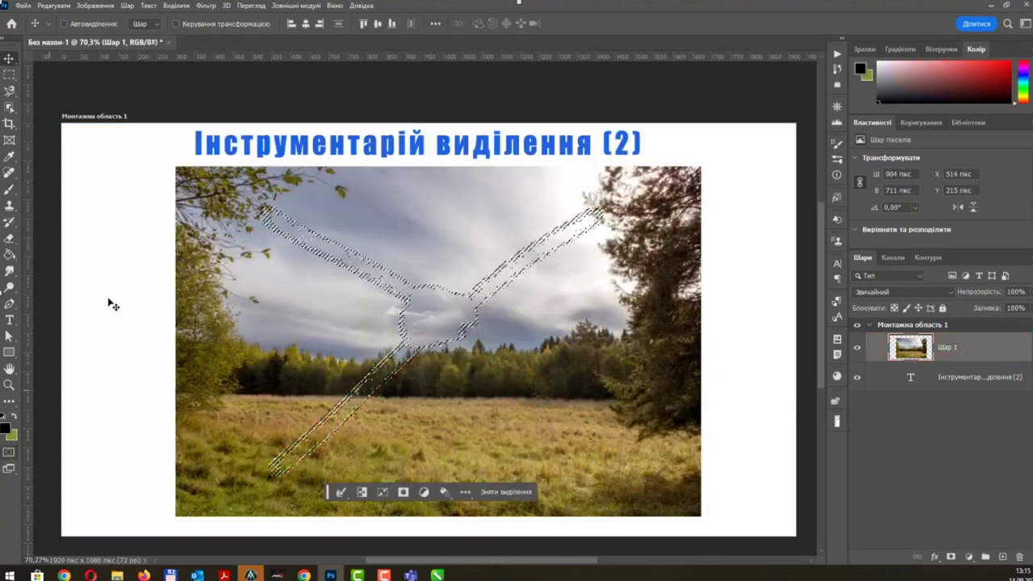
left_click(176, 6)
left_click(197, 48)
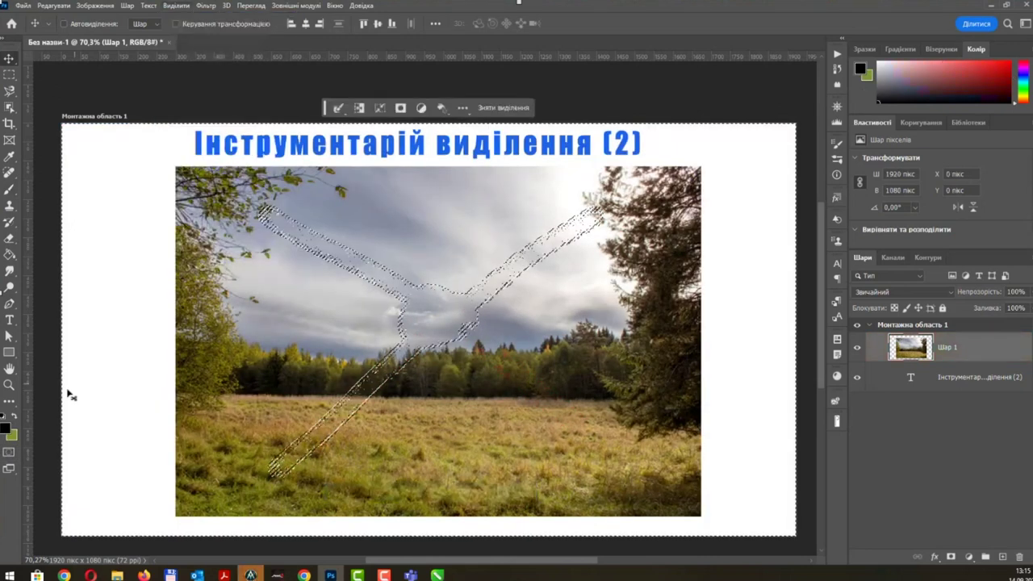
left_click(8, 452)
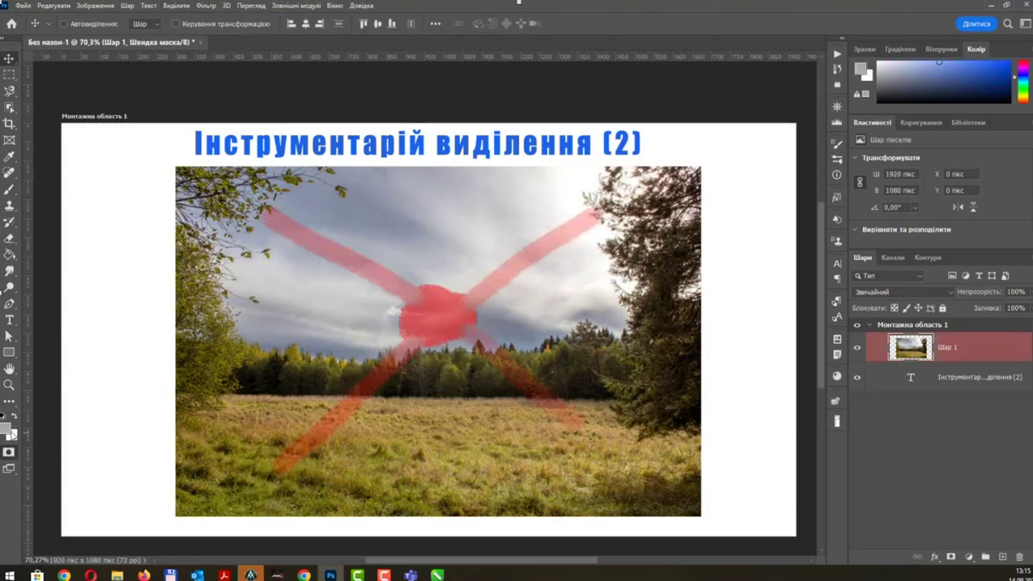
left_click(10, 430)
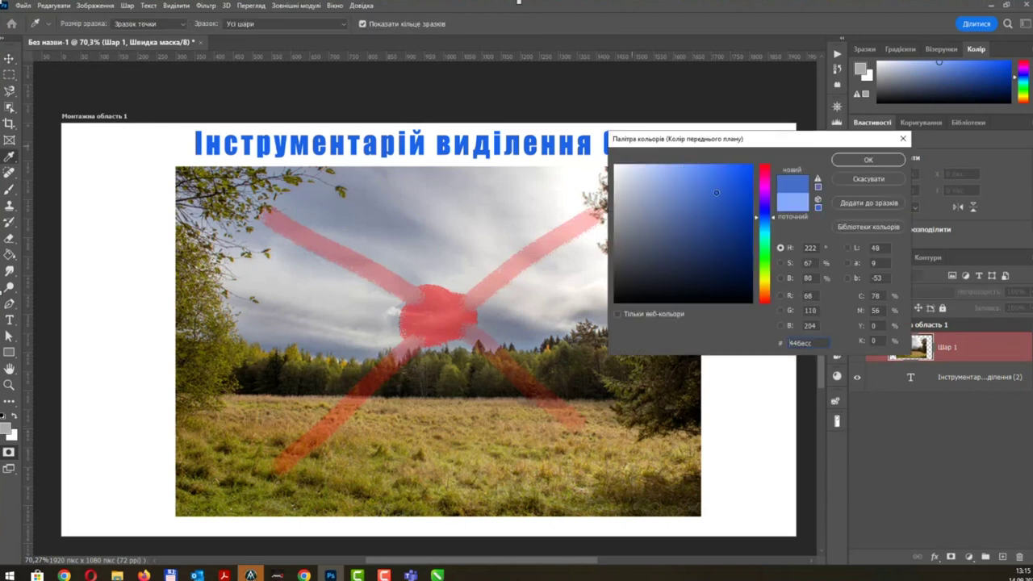
Set the foreground to black, reset default black and white colours, and return to the Brush tool.
mouse_move(716, 192)
left_mouse_down()
mouse_move(659, 234)
mouse_move(673, 192)
left_mouse_up()
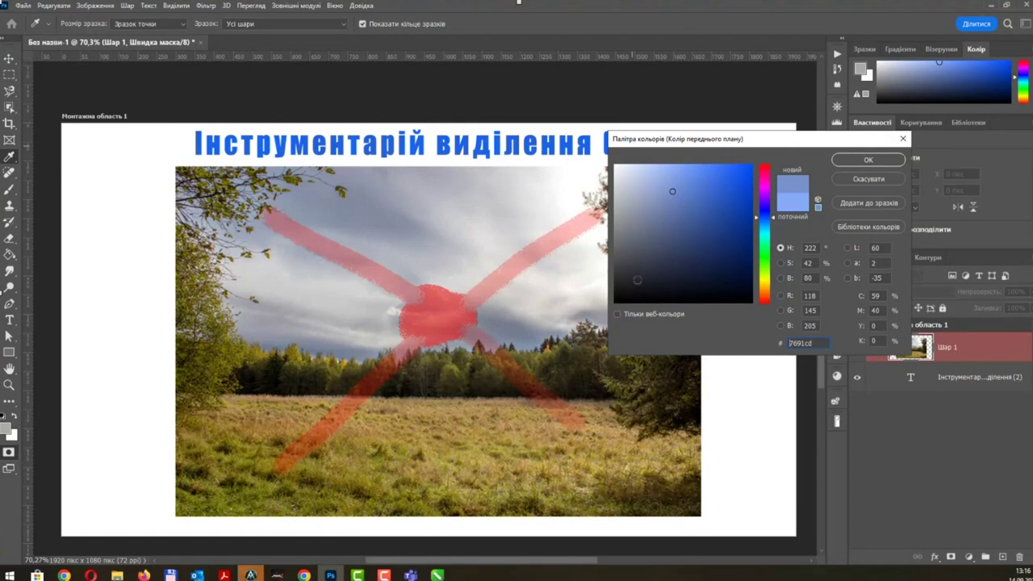
left_click_drag(638, 281, 616, 326)
left_click(902, 159)
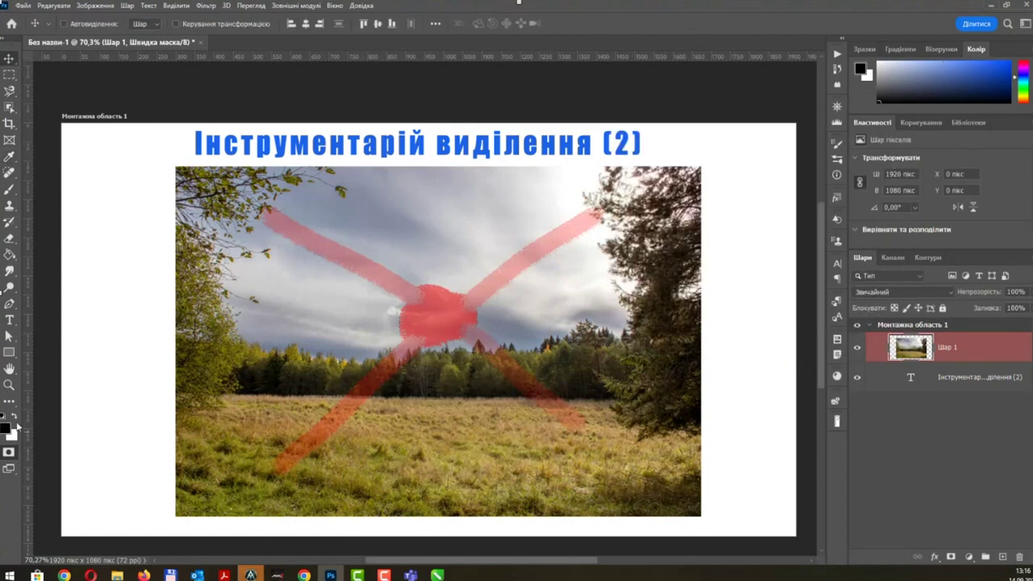
left_click(4, 417)
key("b")
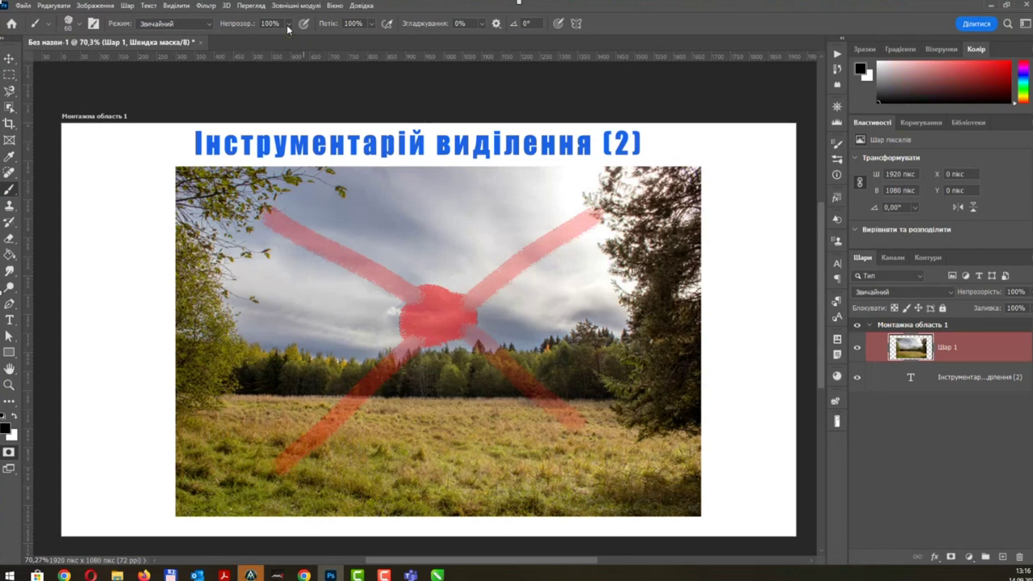
key("alt+Tab")
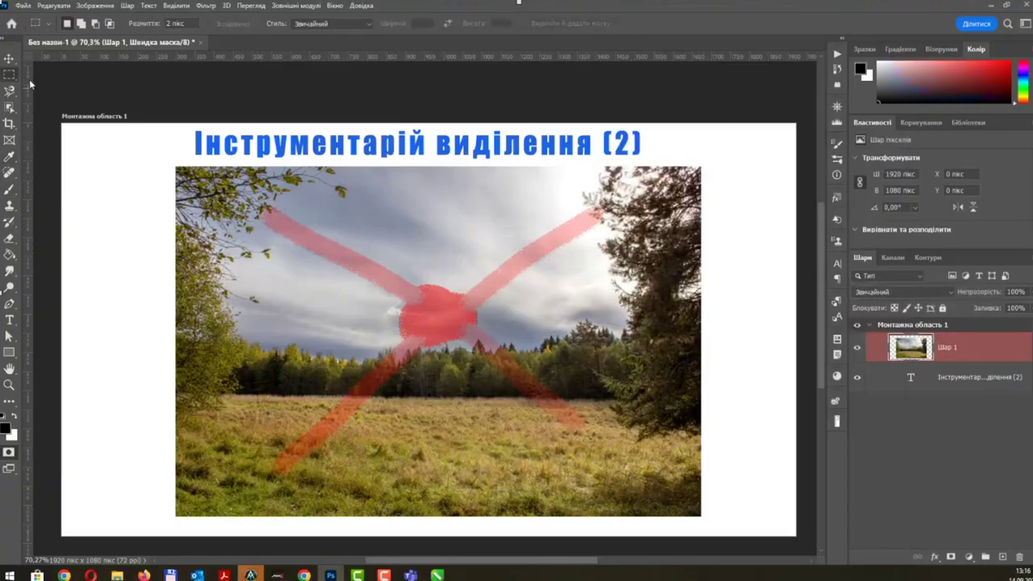
Deselect, leave Quick Mask, and marquee a roughly 554 × 343 px rectangle of sky.
left_click_drag(336, 201, 567, 389)
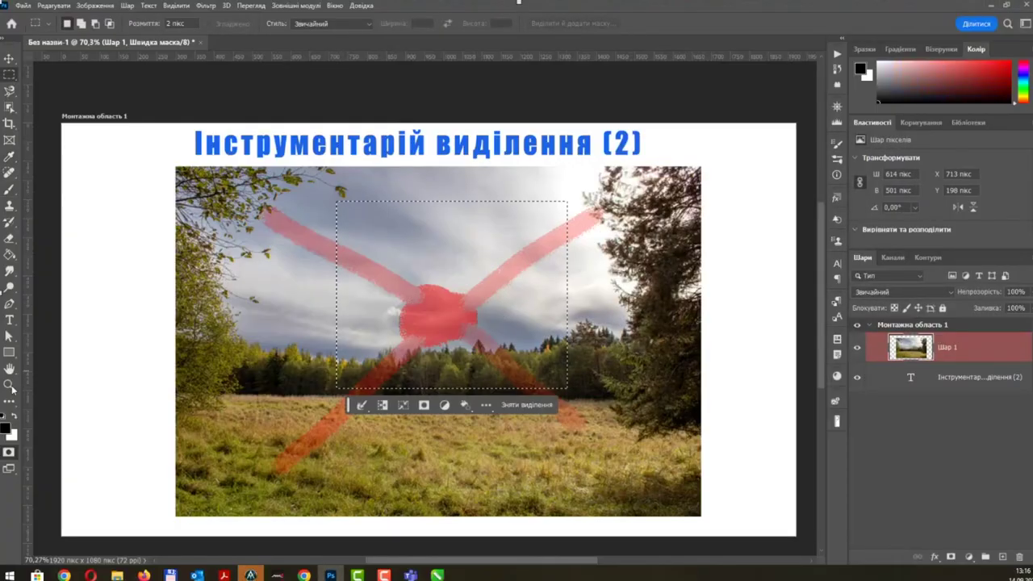
key("ctrl+d")
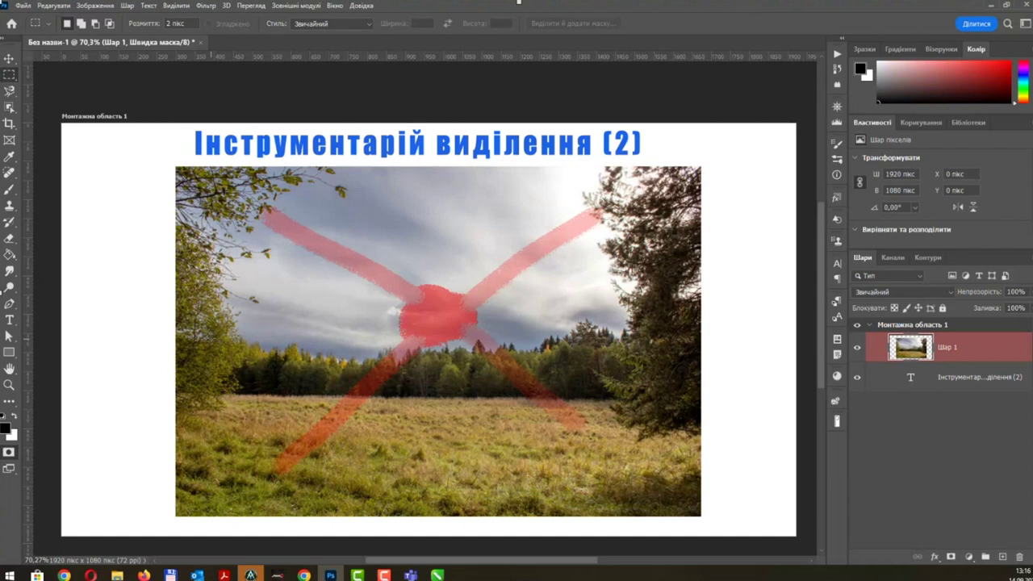
left_click(8, 453)
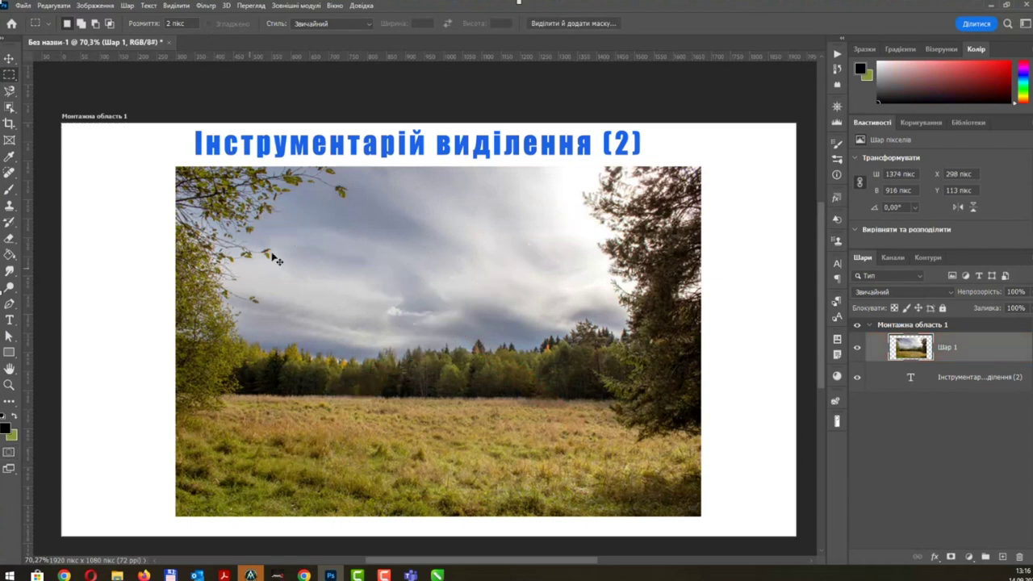
left_click_drag(236, 202, 443, 328)
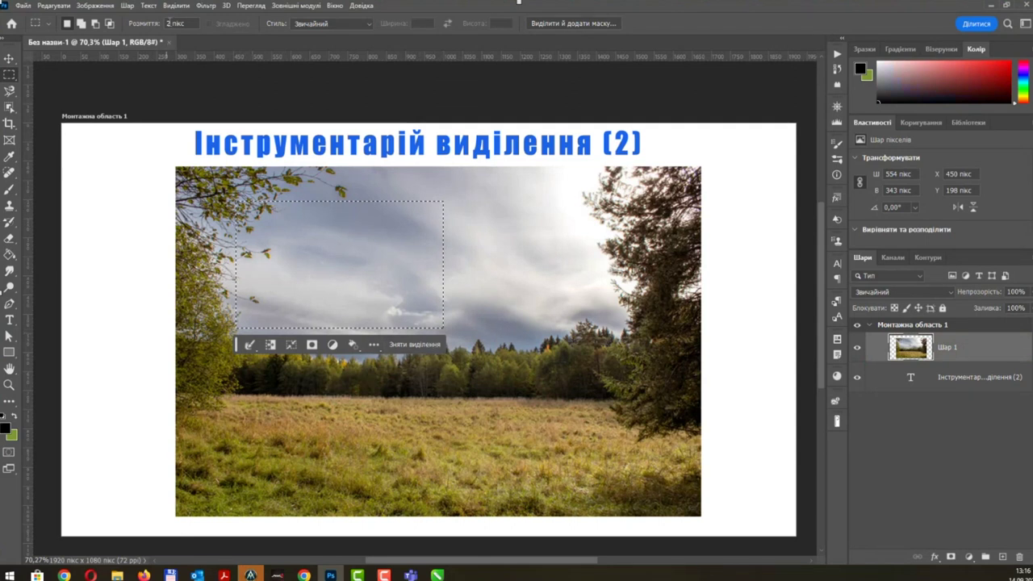
Try a 55 px feather on a marquee selection over the landscape.
double_click(168, 24)
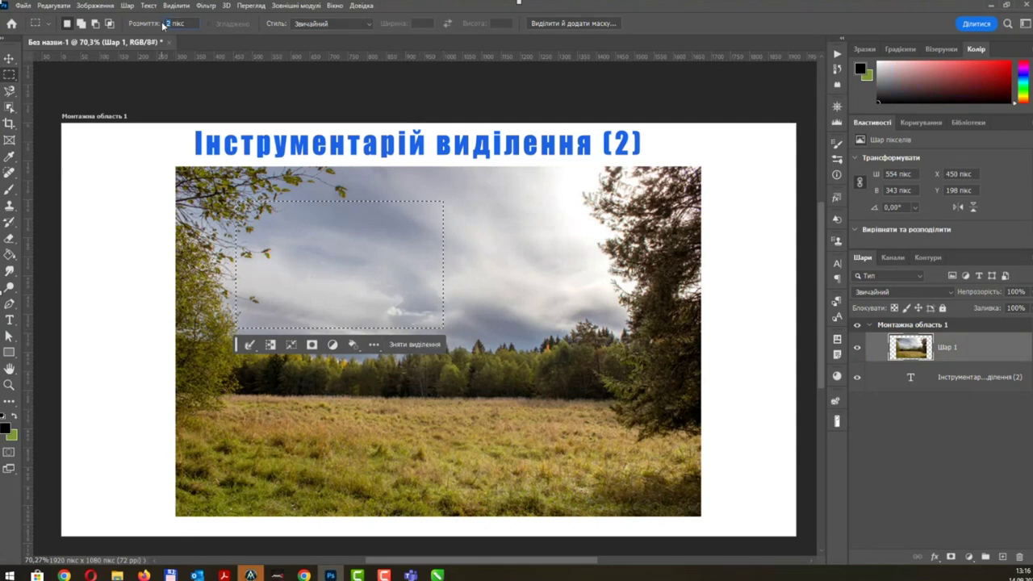
type("555")
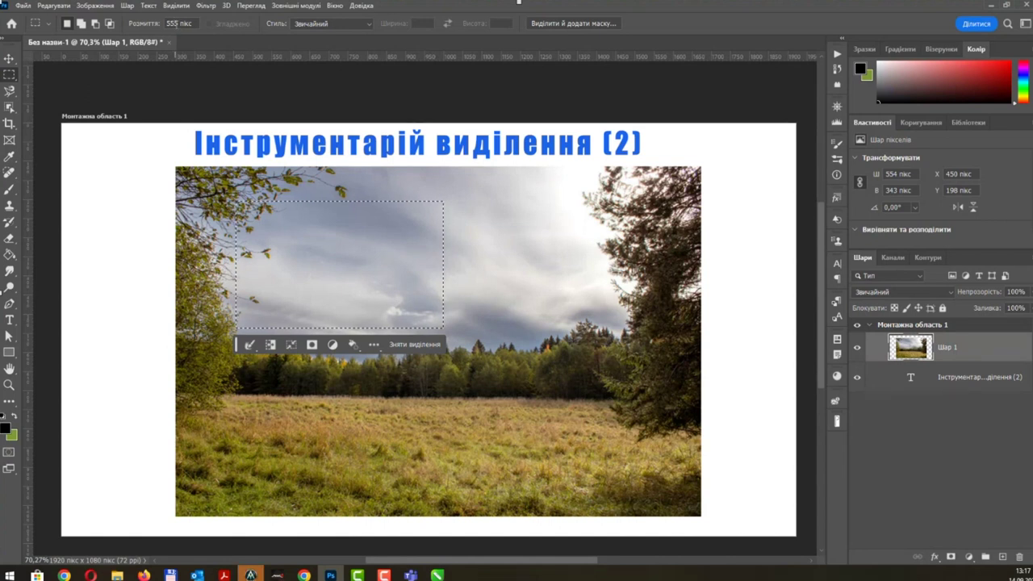
key("BackSpace")
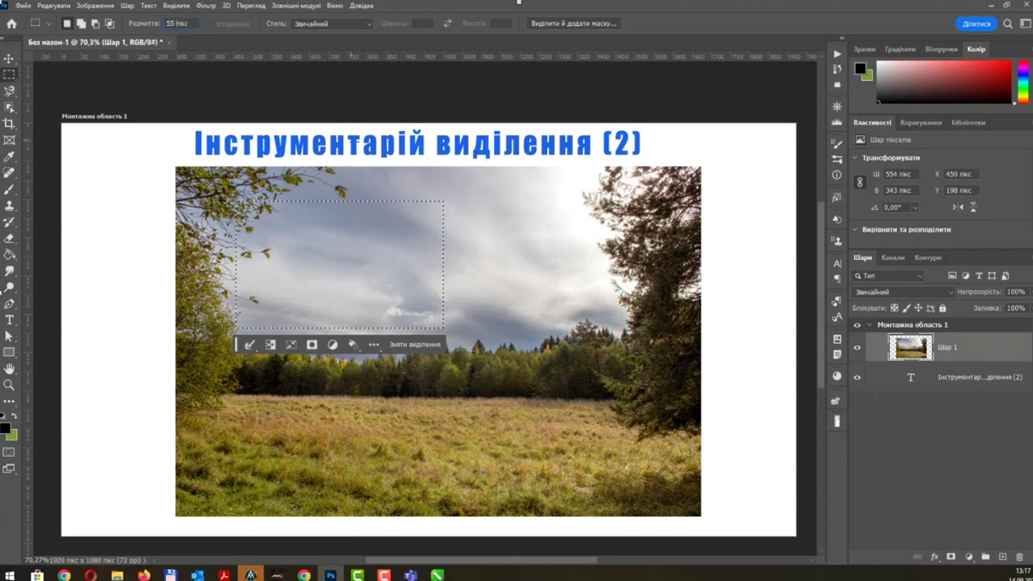
left_click_drag(612, 245, 289, 405)
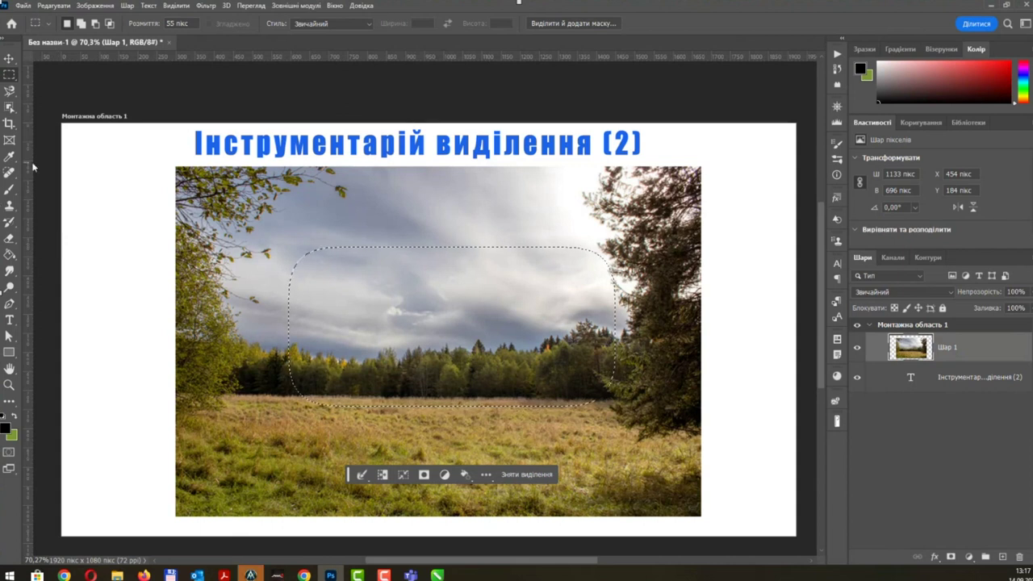
Reset feather to 2 px, then draw a sky-and-forest rectangle and add lower-right and lower-left rectangles.
double_click(171, 24)
type("2")
key("Return")
left_click_drag(245, 195, 570, 398)
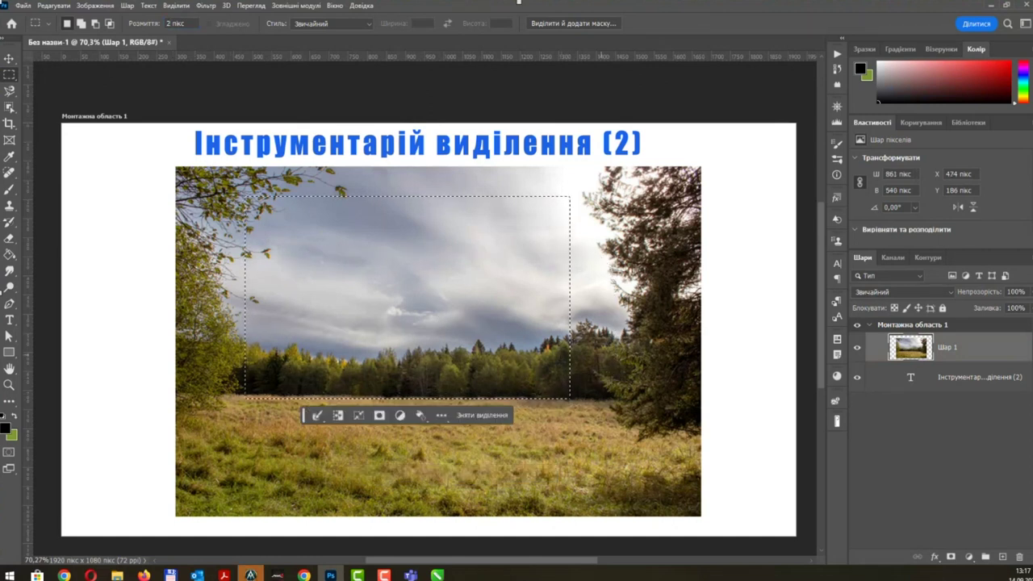
left_click_drag(589, 370, 657, 459)
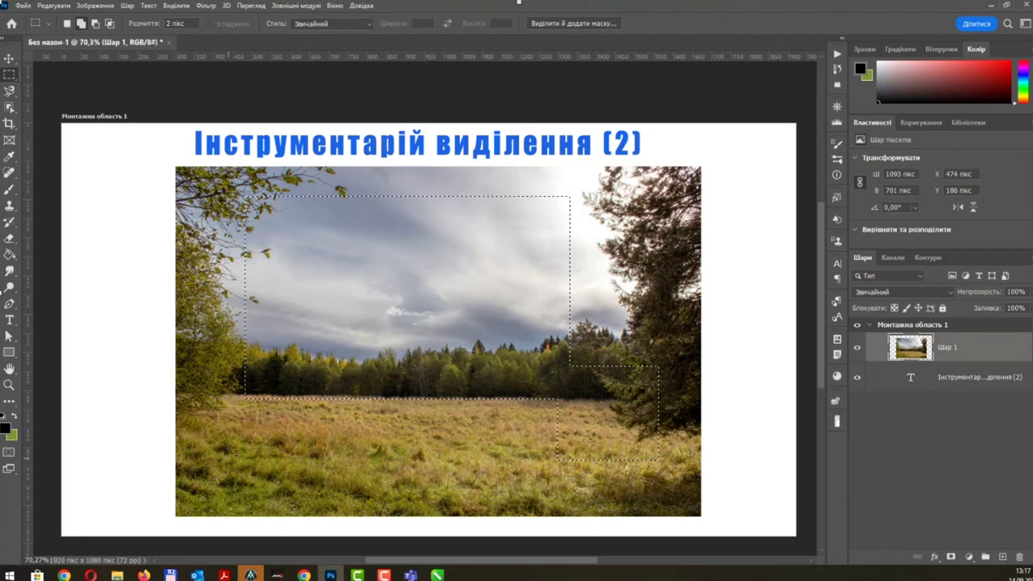
left_click_drag(228, 331, 299, 458)
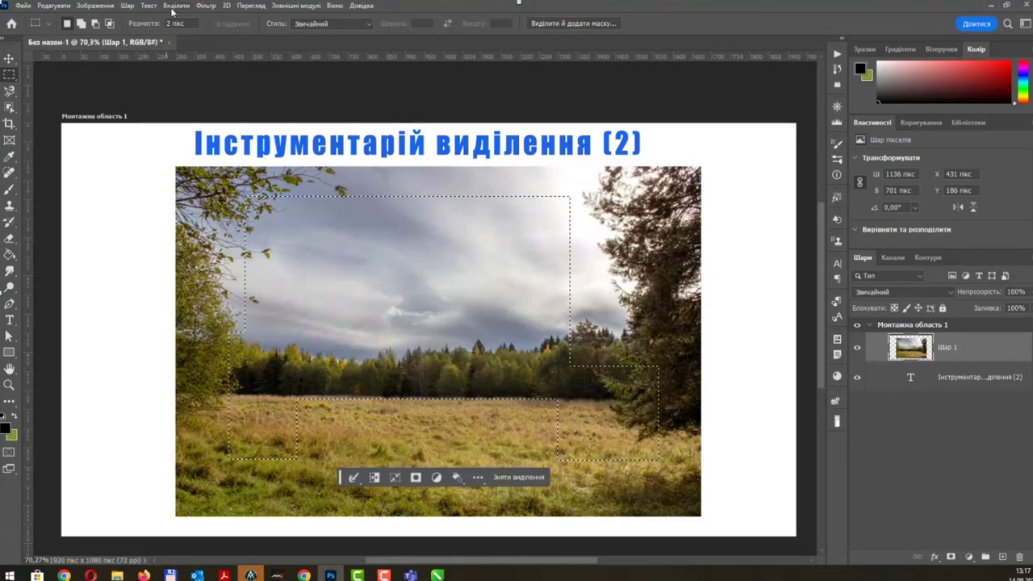
Apply a 77 px Feather Radius to the stepped selection, then pick the Move tool.
left_click(175, 6)
mouse_move(229, 169)
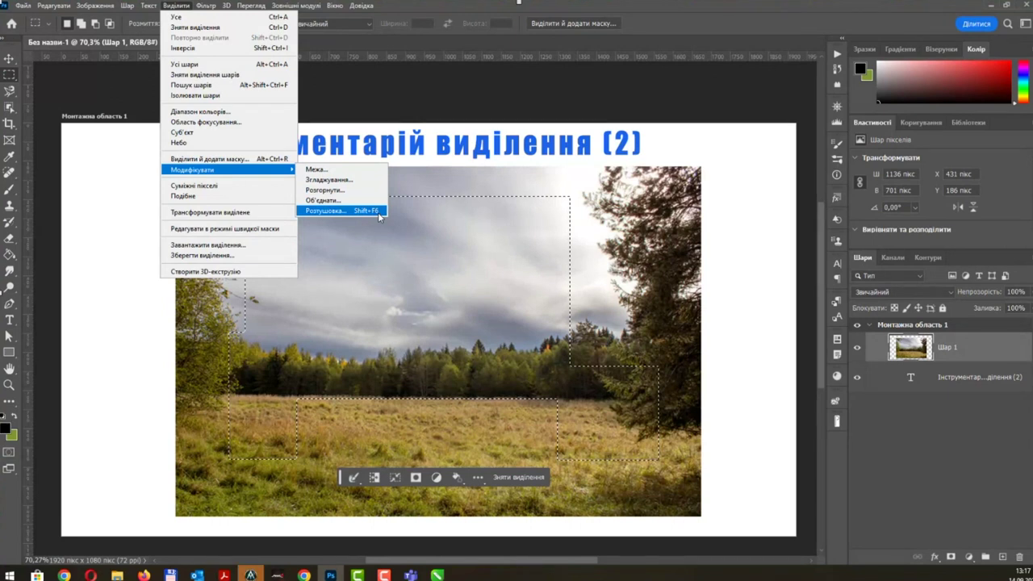
left_click(379, 210)
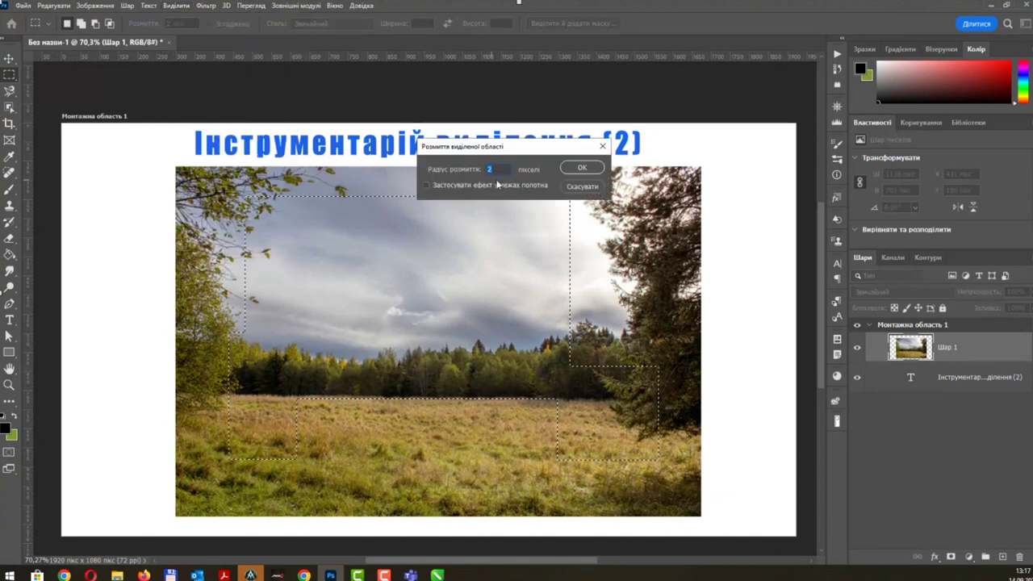
type("55")
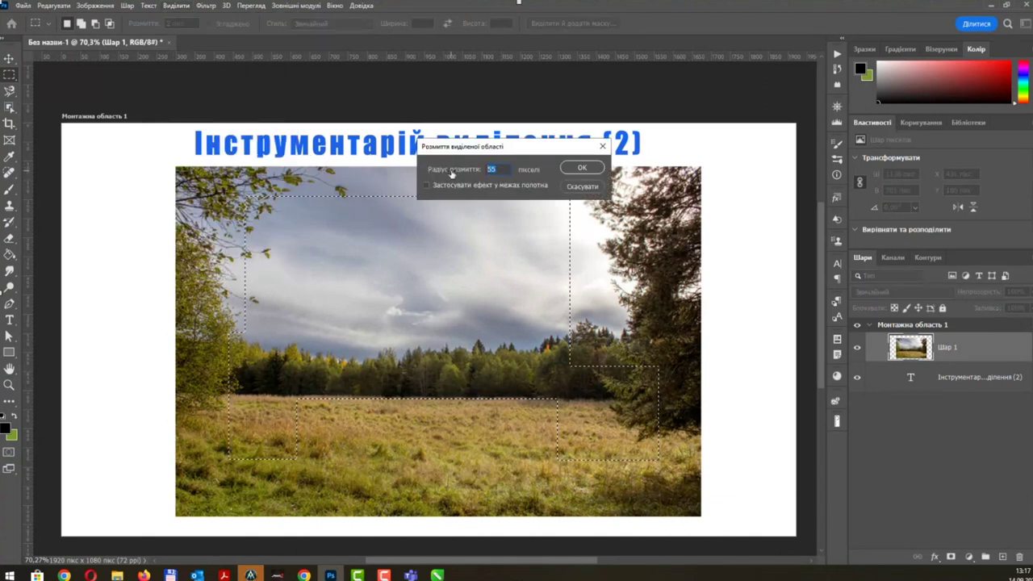
left_click_drag(450, 171, 516, 169)
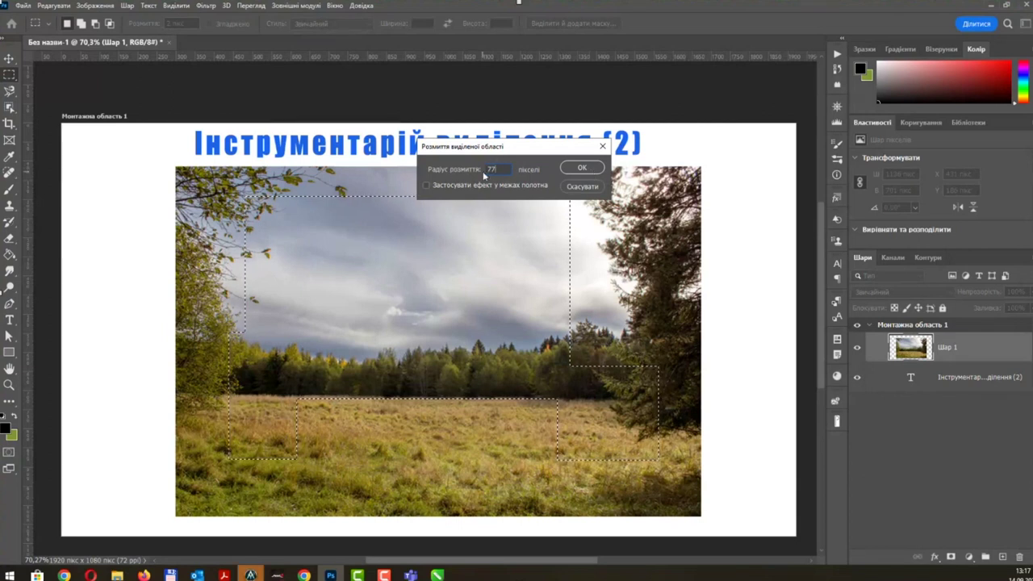
left_click(582, 168)
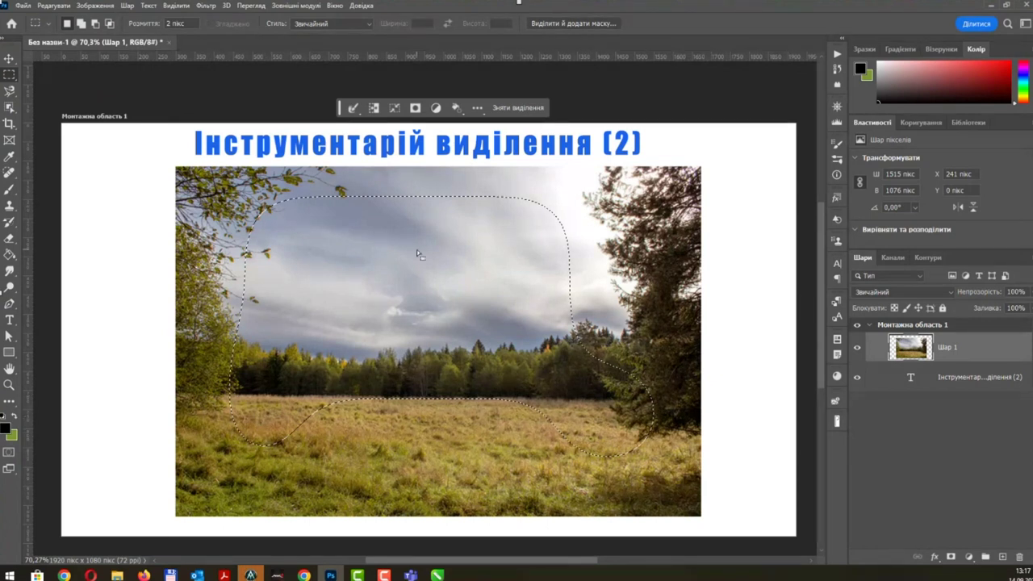
key("v")
left_click_drag(445, 258, 419, 273)
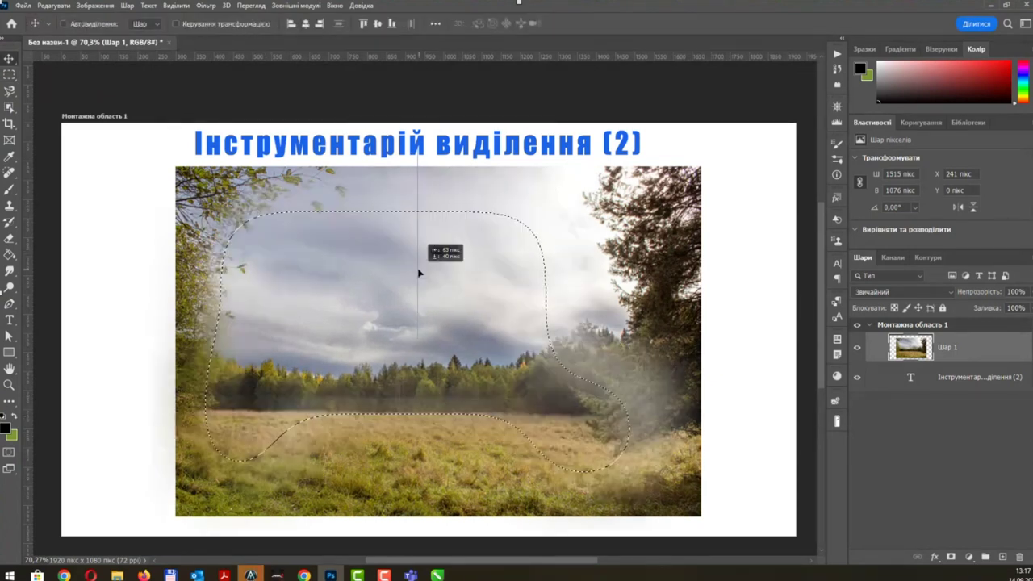
left_click_drag(369, 311, 153, 331)
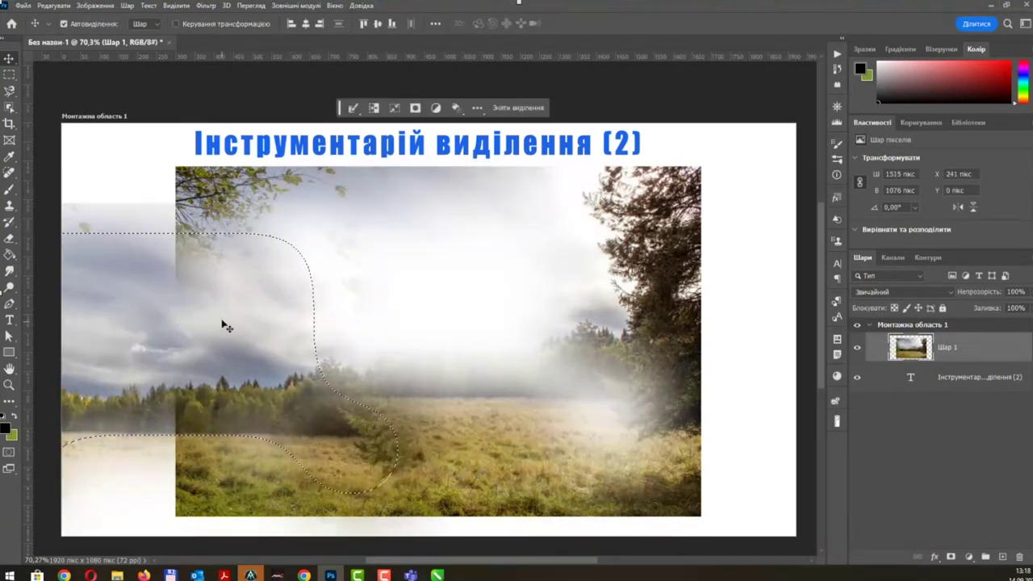
key("ctrl+z")
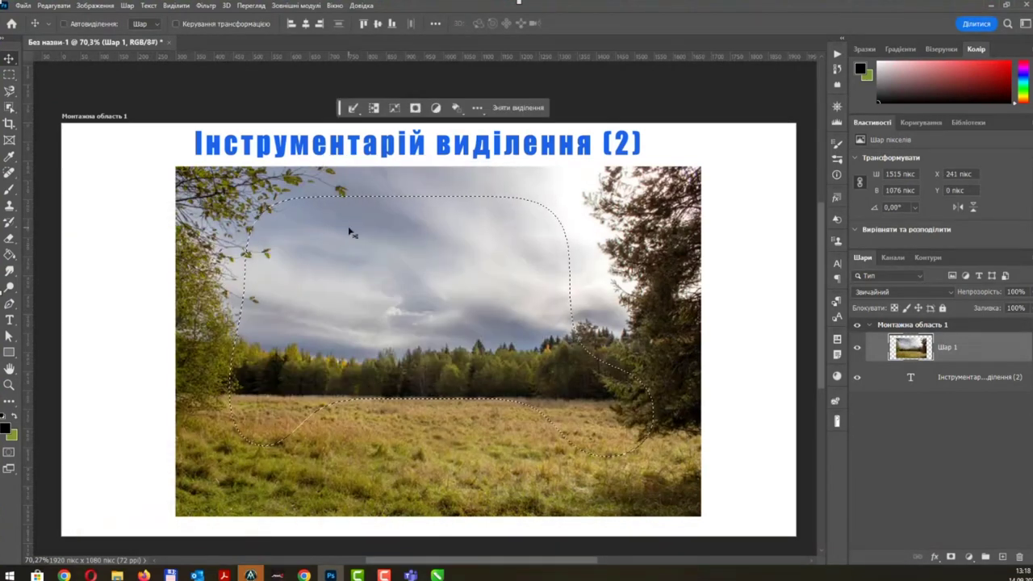
key("alt+Tab")
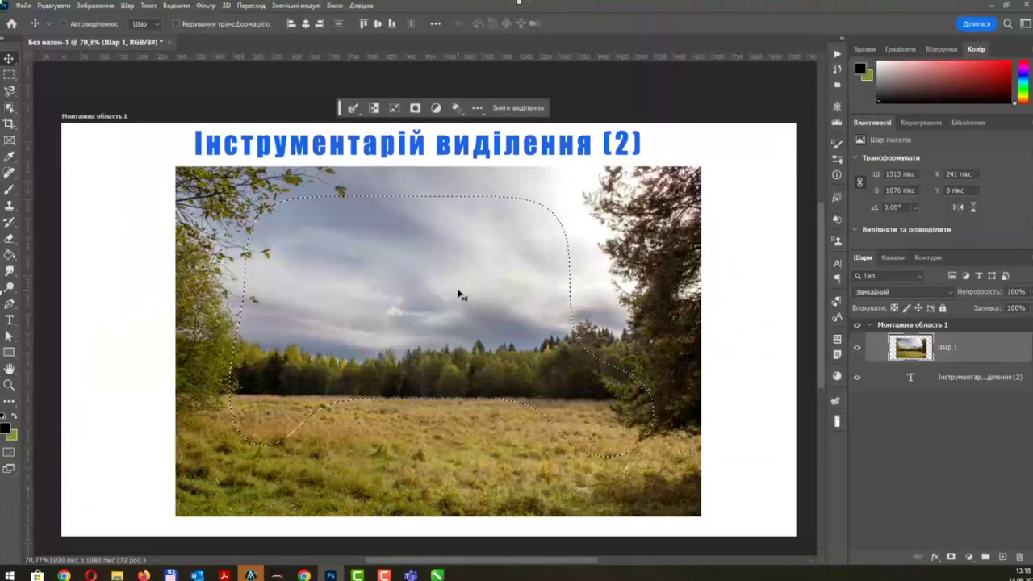
Glance at the CorelDRAW rules slide, then reopen Select > Modify > Feather in Photoshop.
key("alt+Tab")
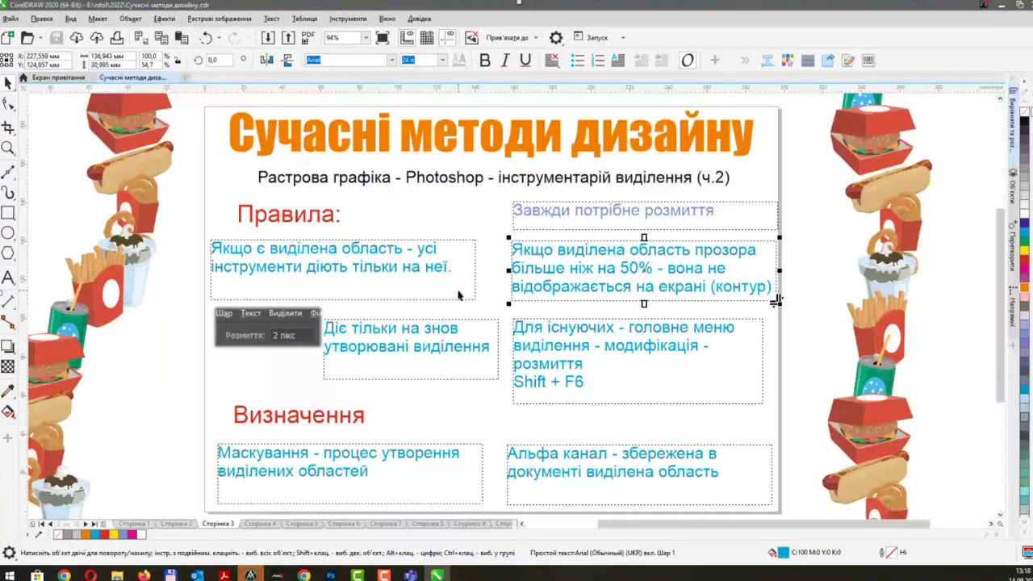
key("alt+Tab")
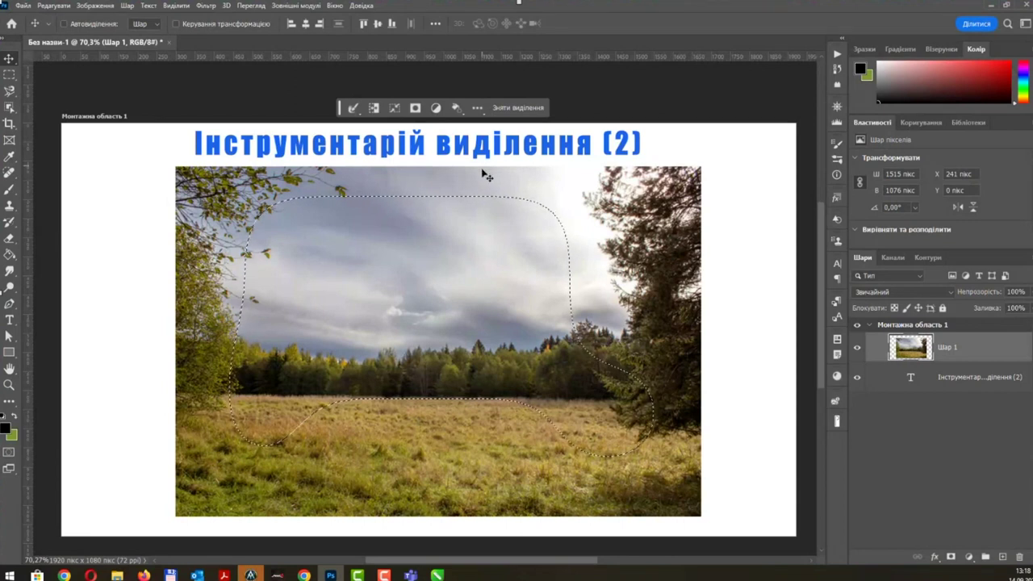
left_click(180, 6)
mouse_move(194, 170)
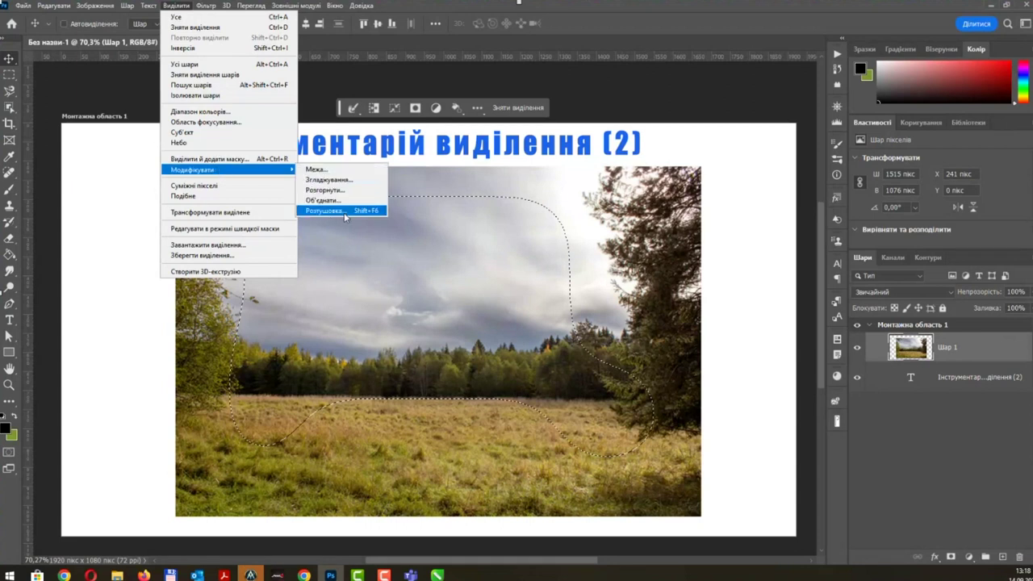
left_click(343, 212)
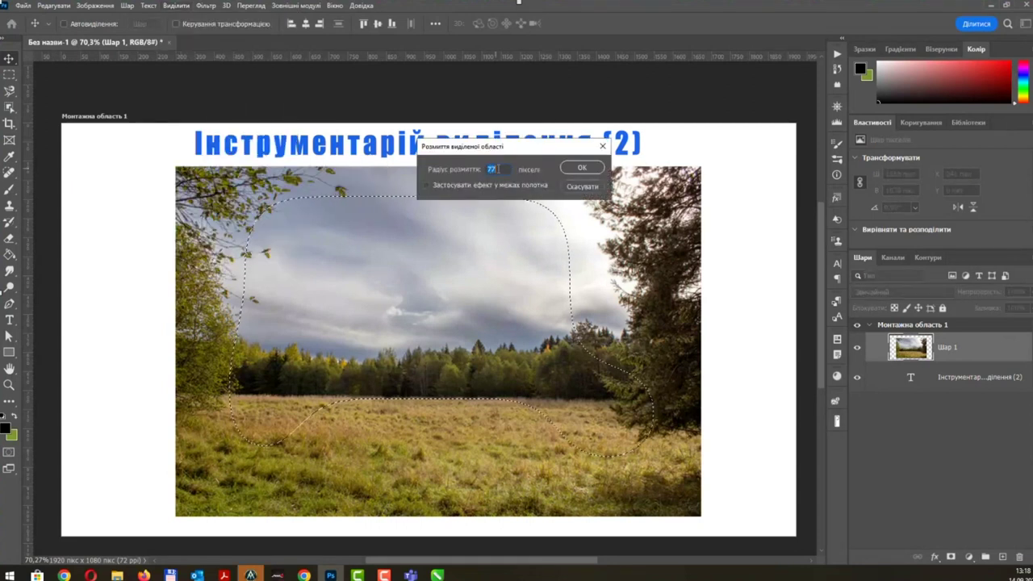
Feather the rounded landscape selection by a 2-pixel radius.
type("2")
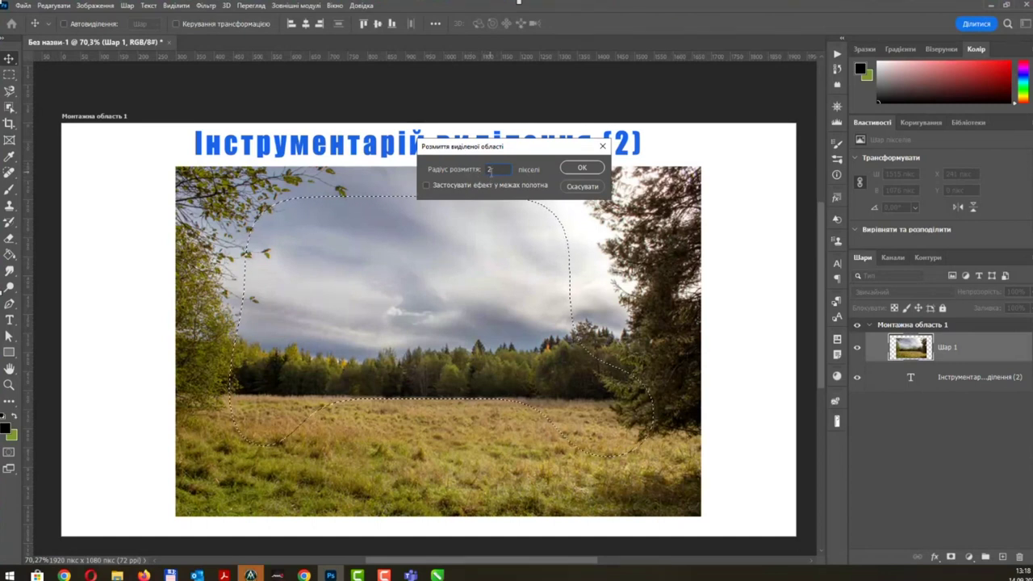
left_click(583, 168)
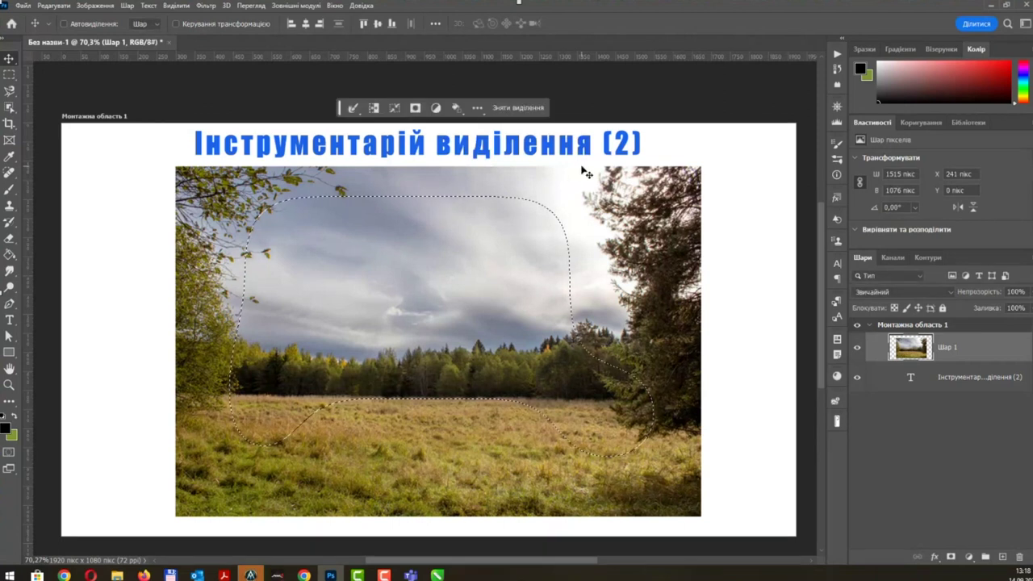
mouse_move(424, 260)
left_mouse_down()
mouse_move(555, 263)
mouse_move(477, 255)
left_mouse_up()
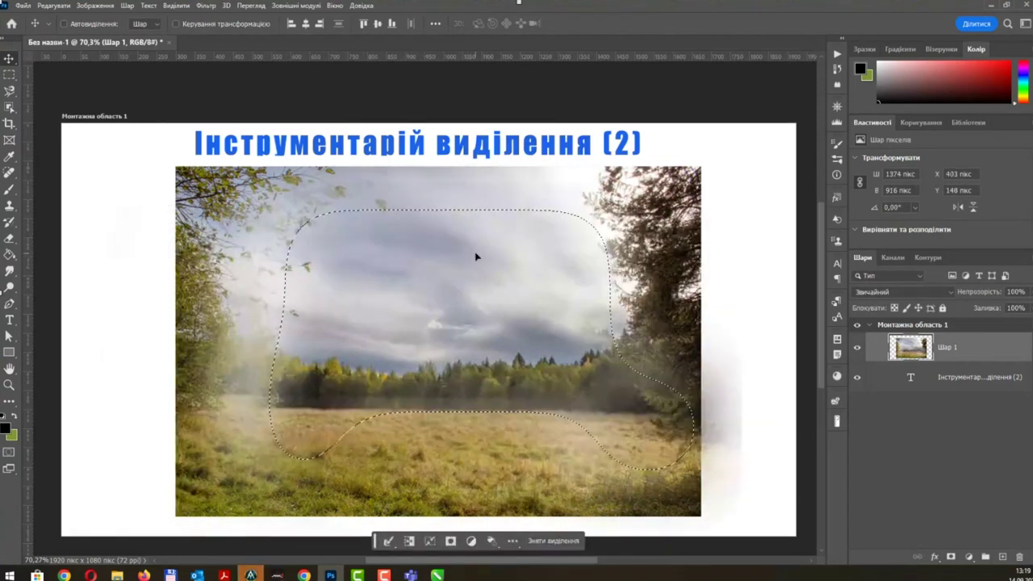
key("ctrl+z")
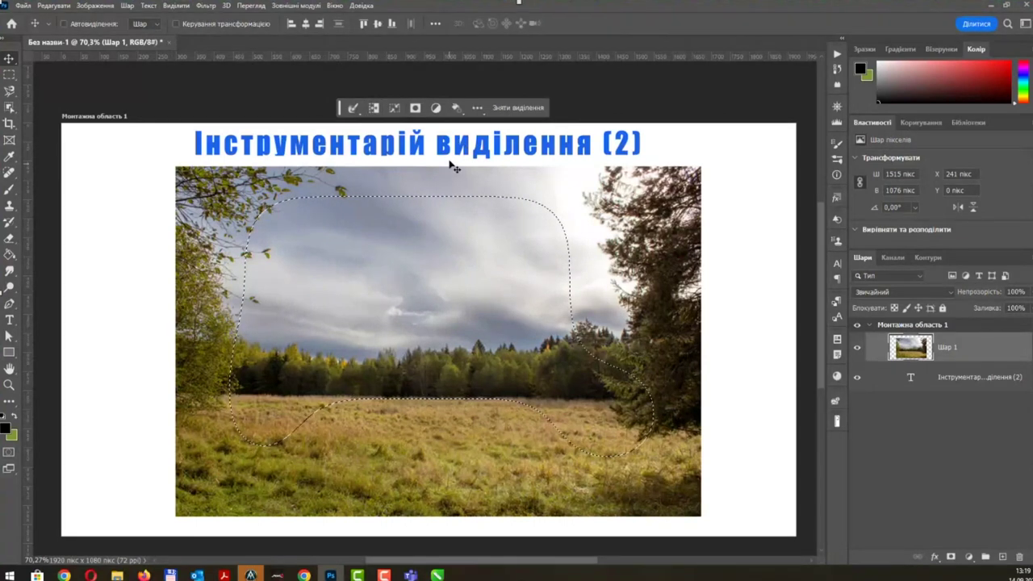
Deselect, then marquee a roughly 360 × 217 px rectangle over the sky.
left_click(176, 5)
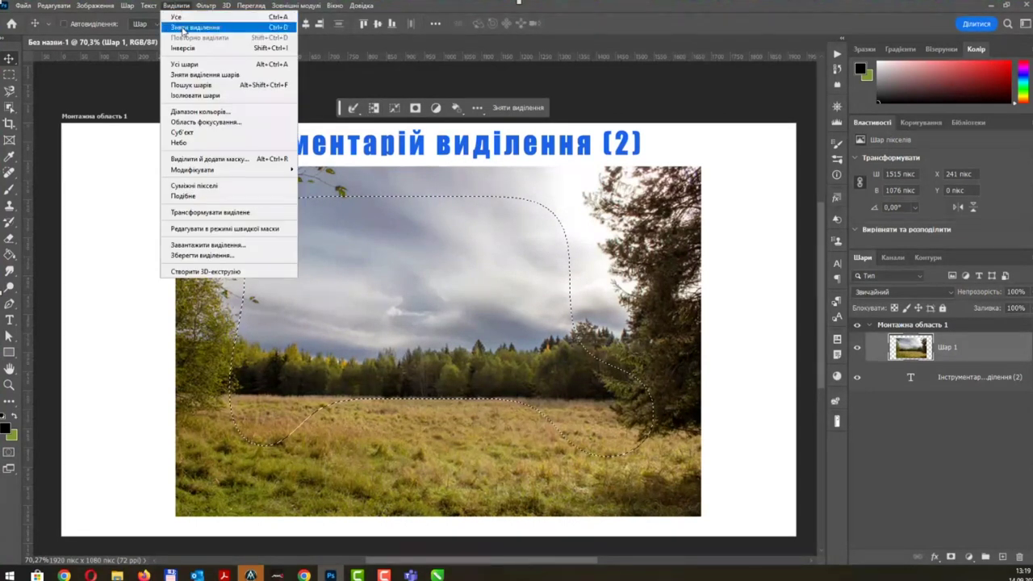
left_click(620, 5)
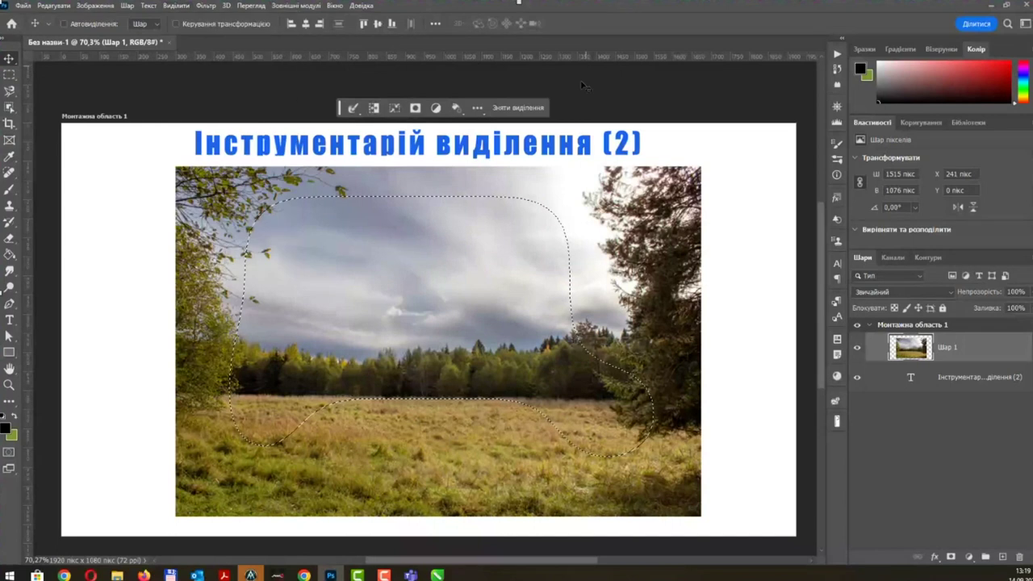
left_click(519, 108)
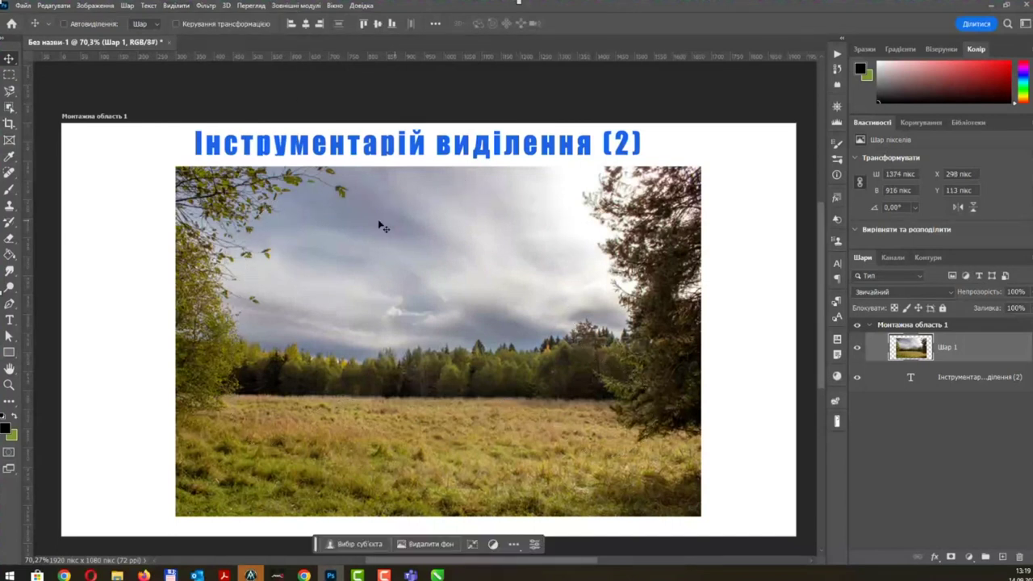
left_click(9, 74)
left_click_drag(349, 233, 484, 312)
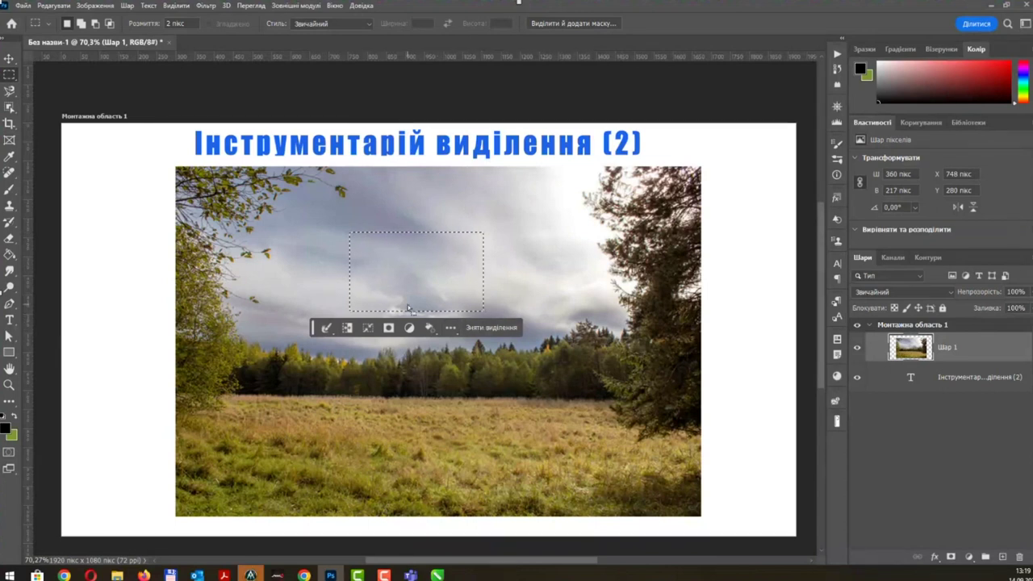
In CorelDRAW, shift the 'Завжди потрібне розмиття' text box right, then return to Photoshop.
key("alt+Tab")
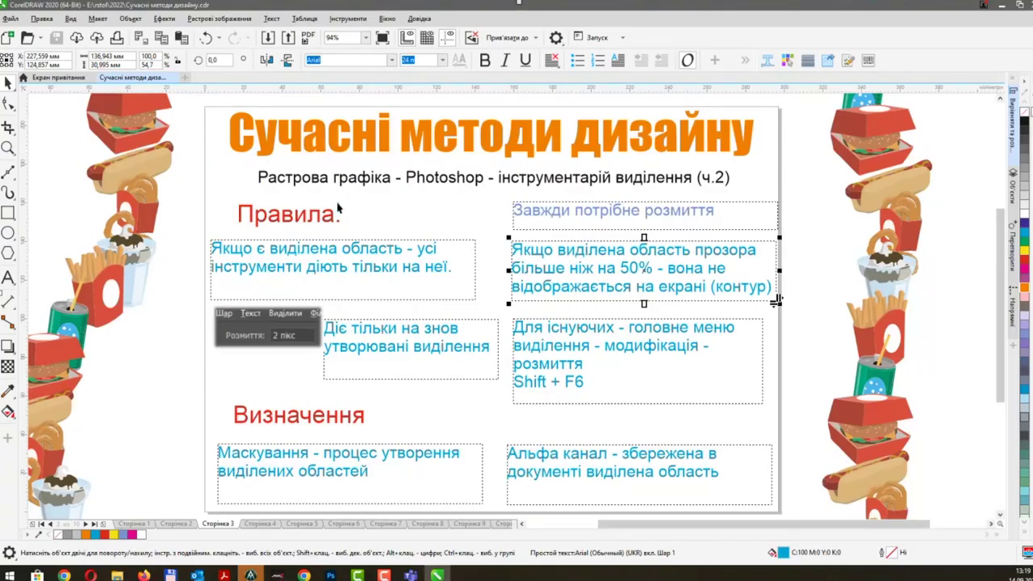
left_click(559, 213)
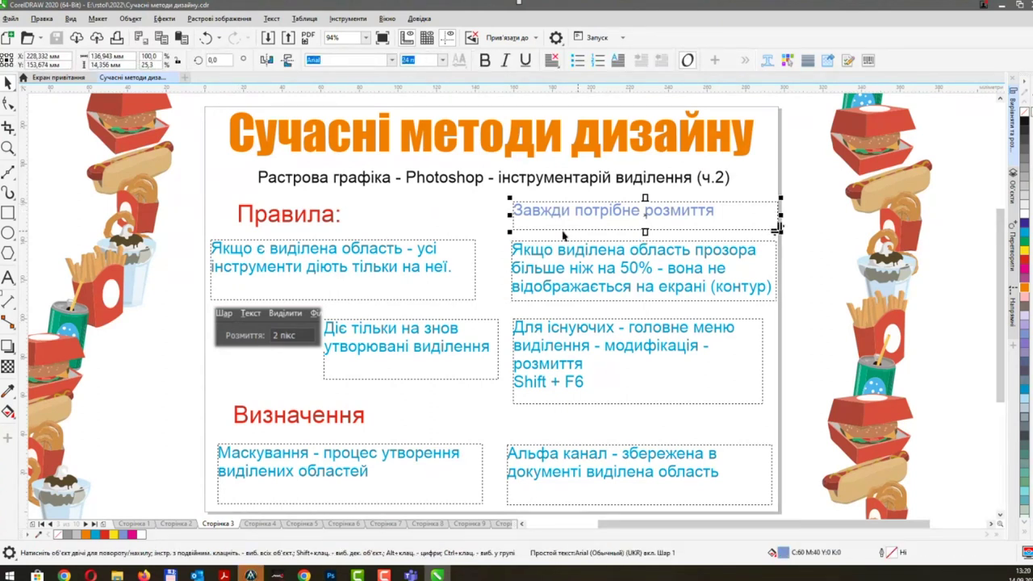
left_click_drag(510, 215, 565, 212)
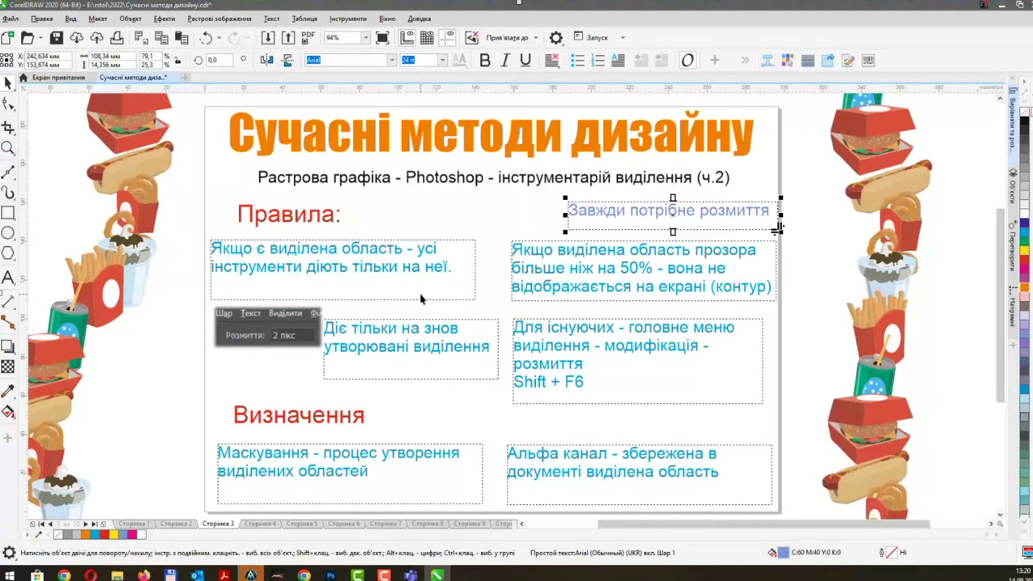
key("Escape")
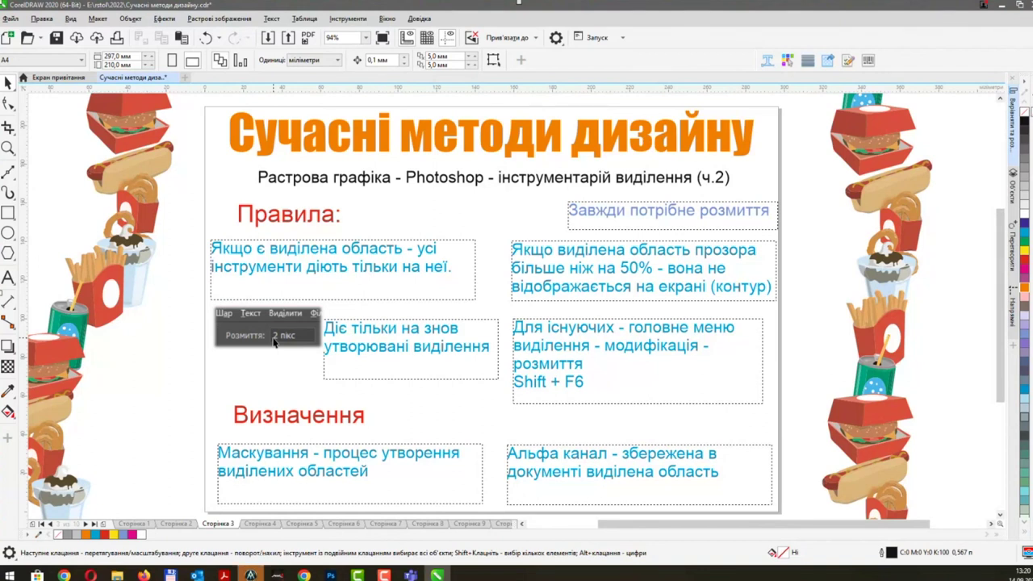
key("alt+Tab")
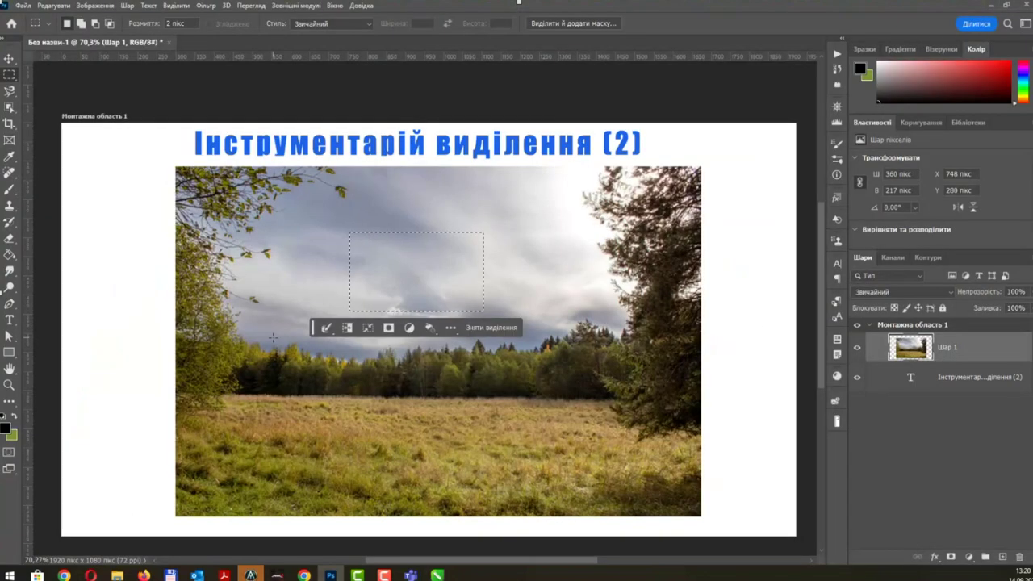
Deselect the sky, paste the hamster-in-basket photo as Шар 2, and move it below the title.
key("ctrl+d")
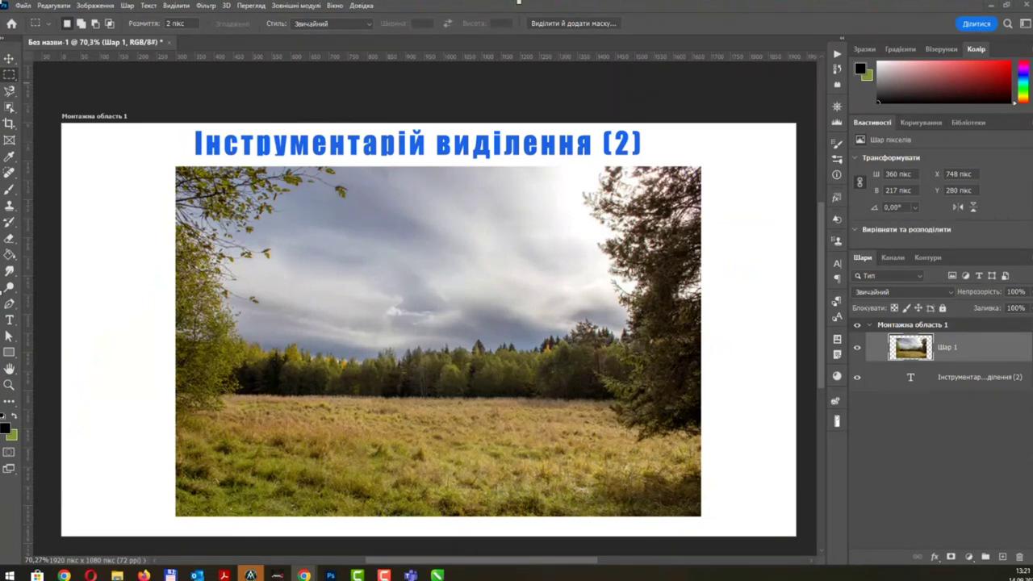
key("ctrl+v")
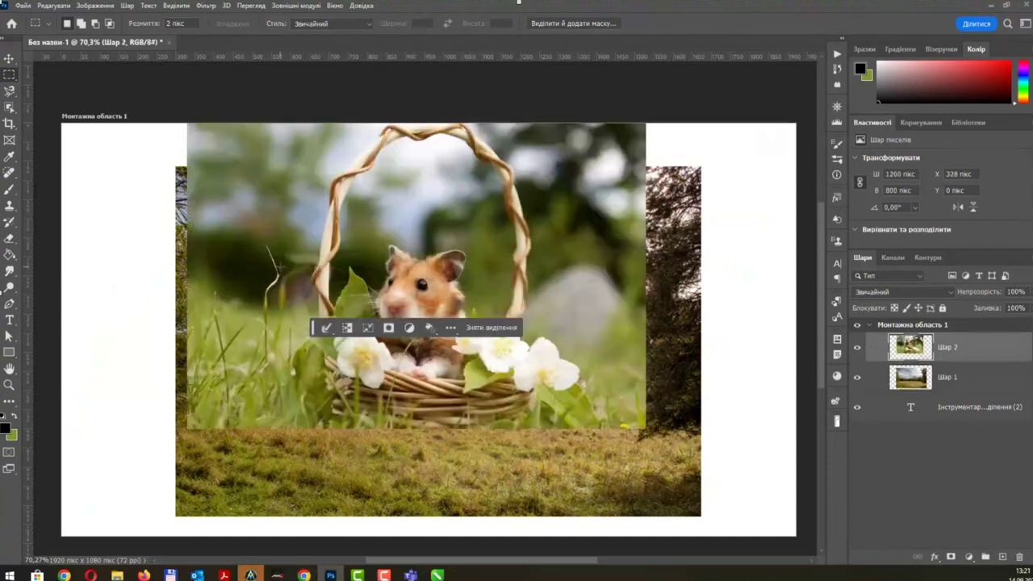
key("v")
left_click_drag(518, 161, 507, 227)
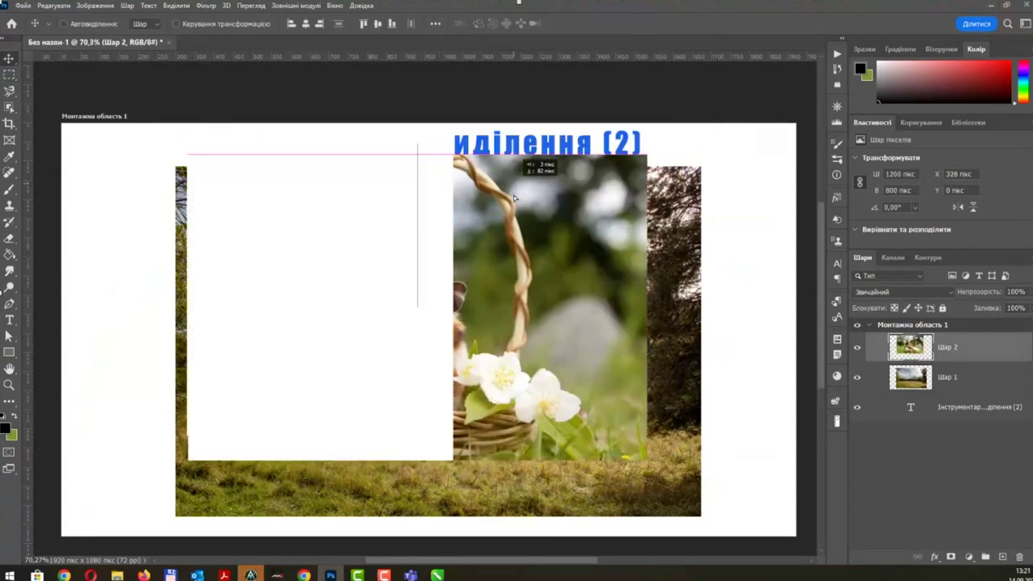
scroll(506, 229, "down", 3)
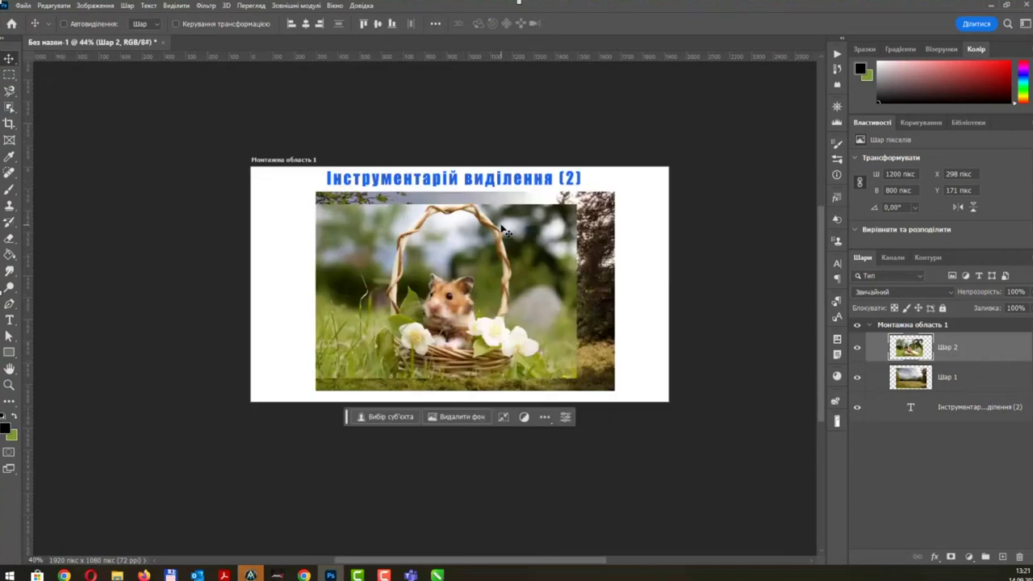
scroll(506, 230, "up", 3)
scroll(506, 230, "up", 2)
scroll(506, 230, "up", 3)
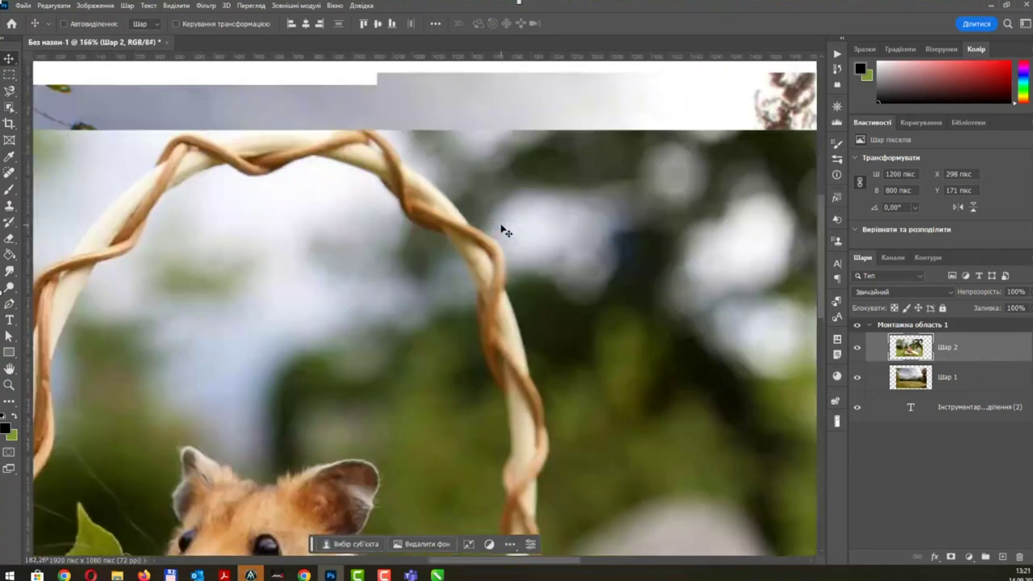
scroll(507, 230, "down", 1)
scroll(506, 230, "down", 5)
scroll(506, 232, "down", 2)
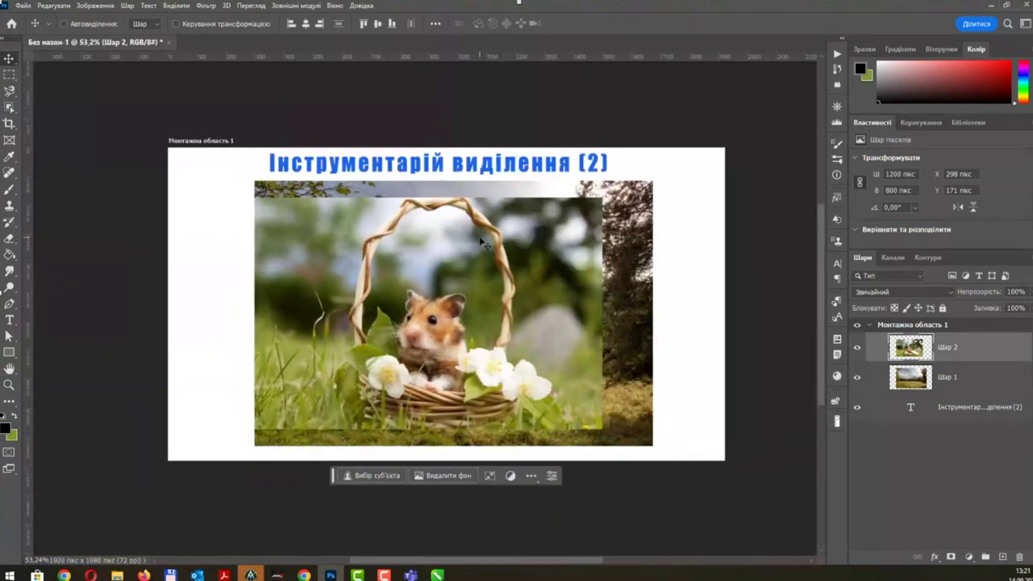
scroll(485, 244, "up", 2)
scroll(484, 244, "down", 1)
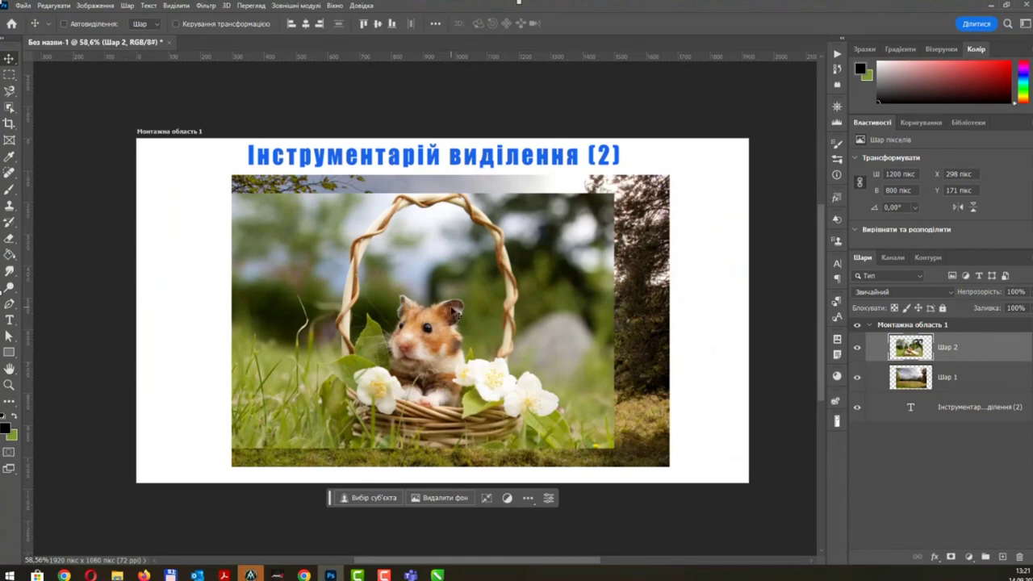
Trace a first Magnetic Lasso outline around the hamster and close it.
left_click(9, 92)
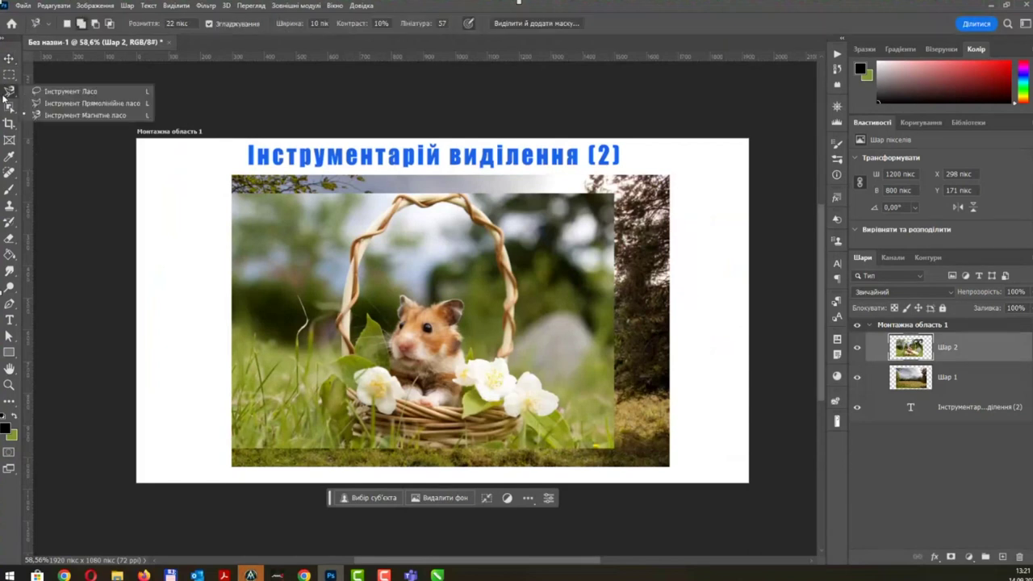
left_click(75, 116)
scroll(427, 301, "up", 5)
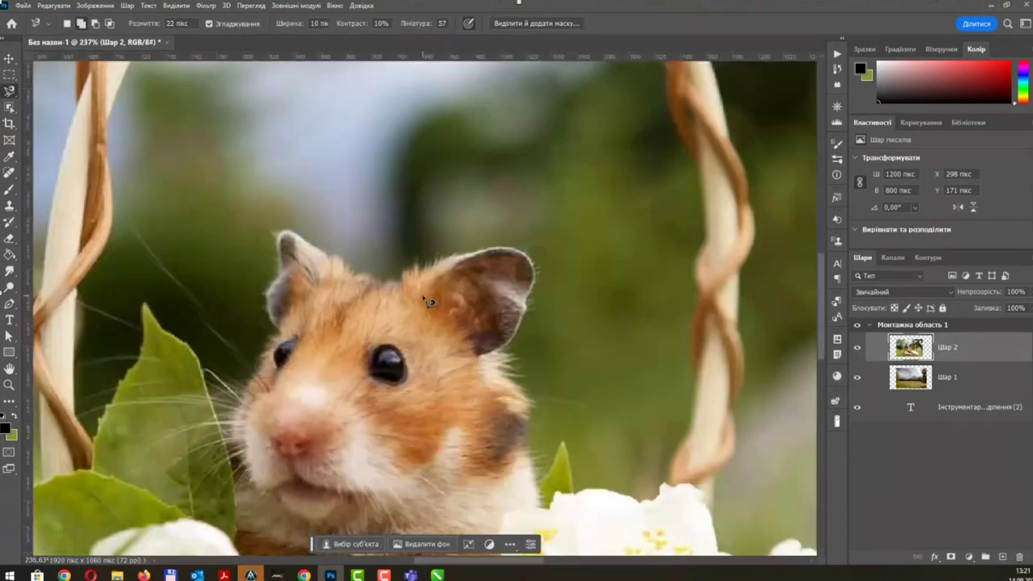
left_click(382, 282)
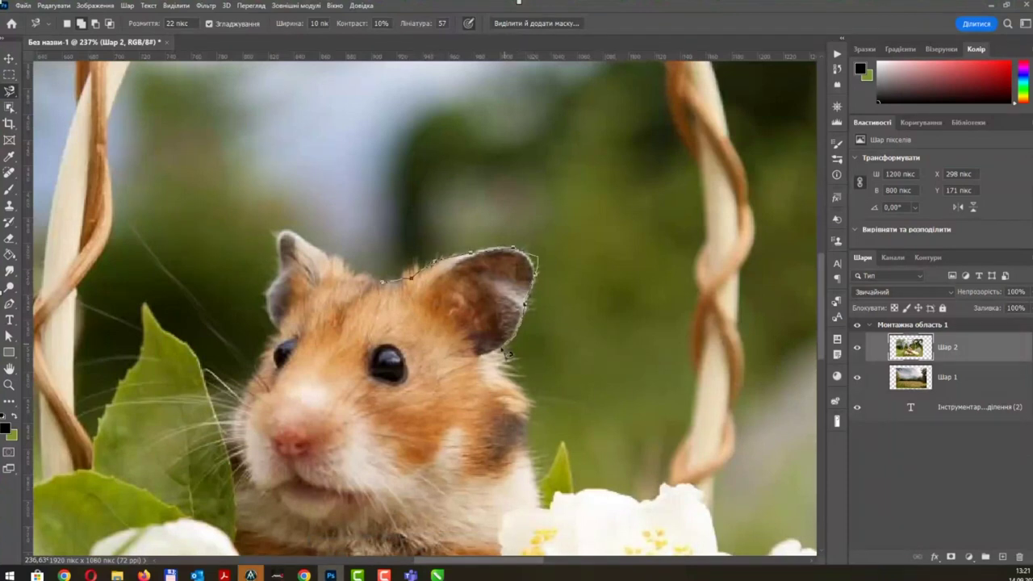
left_click_drag(533, 501, 532, 296)
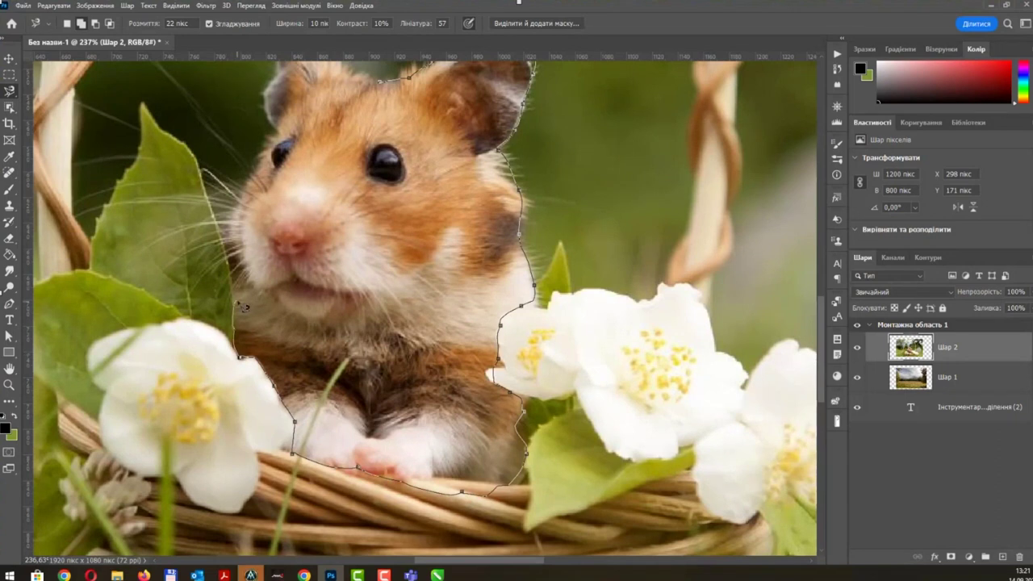
left_click_drag(206, 166, 216, 395)
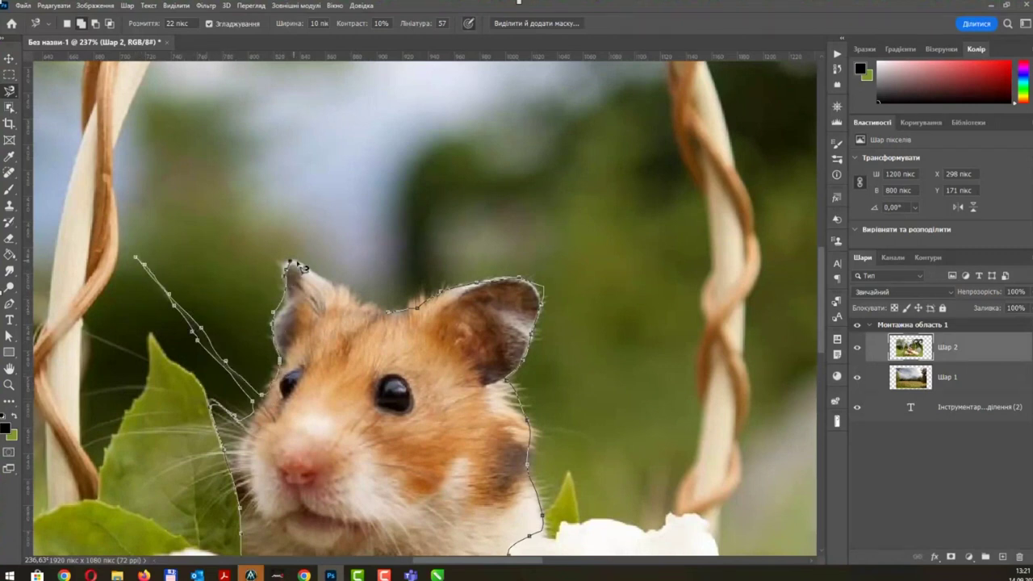
double_click(395, 319)
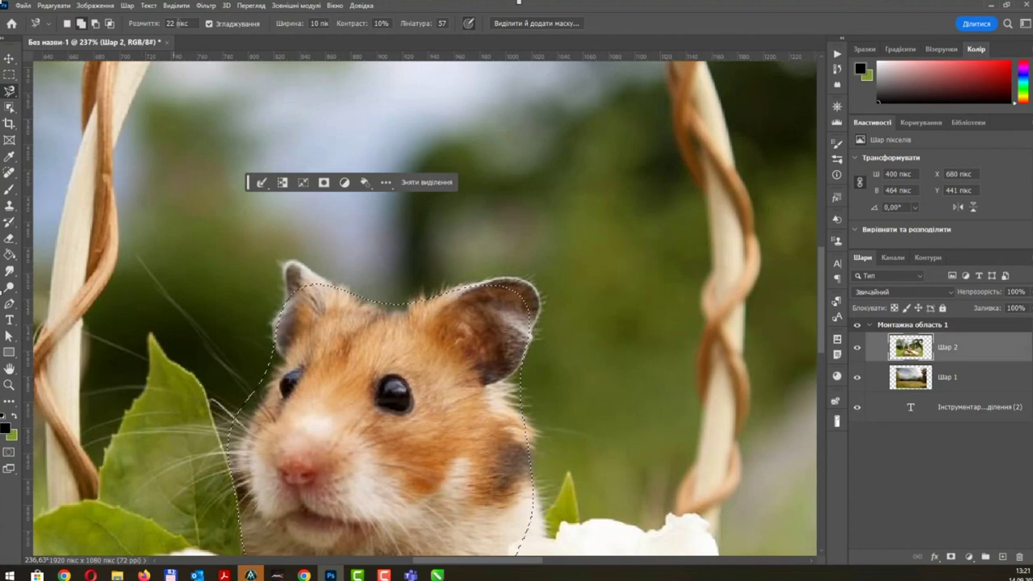
Set a 2 px feather and retrace the hamster from its ear into a closed selection.
key("BackSpace")
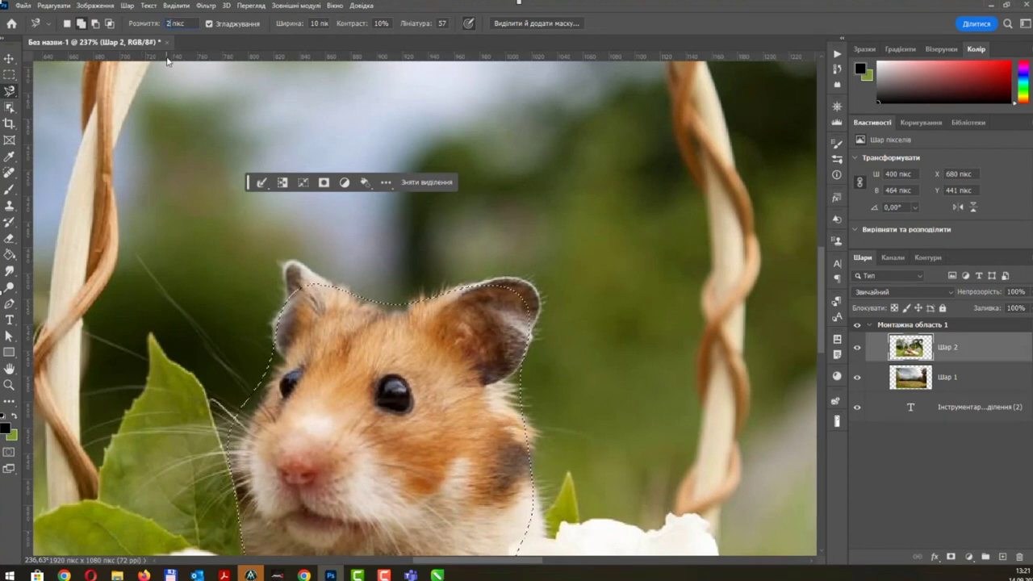
left_click(427, 183)
left_click(301, 260)
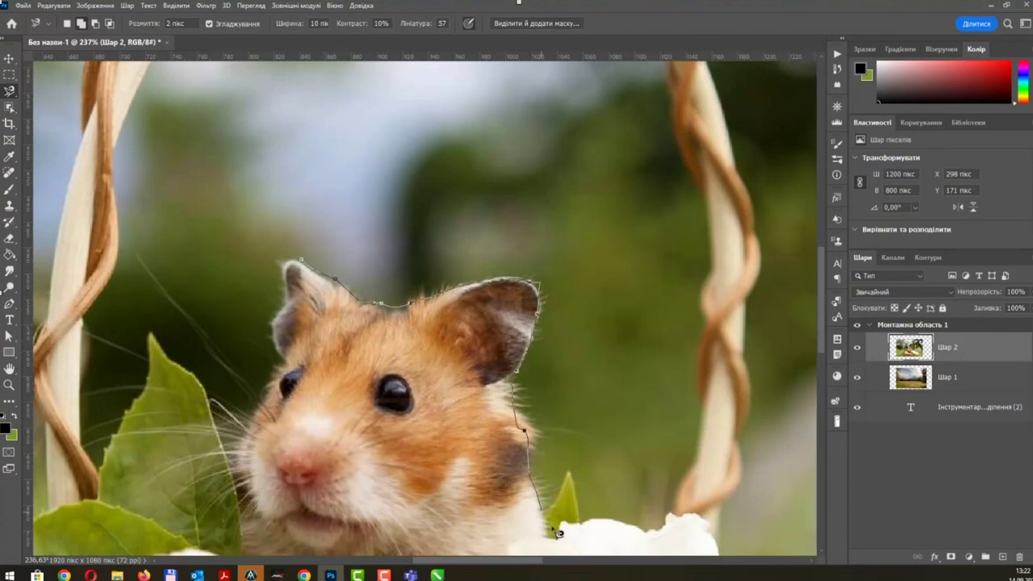
scroll(557, 536, "down", 3)
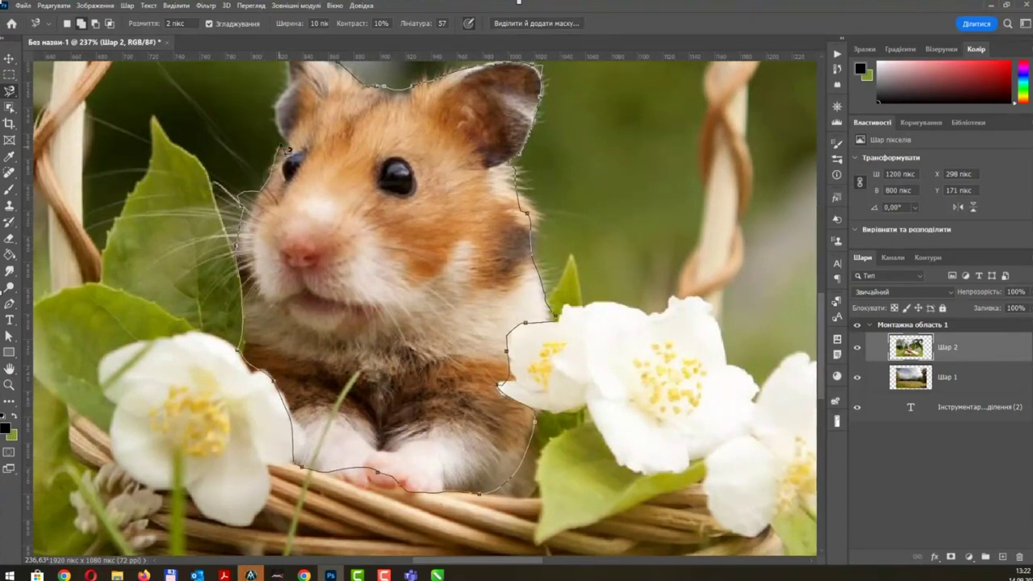
left_click_drag(295, 91, 274, 329)
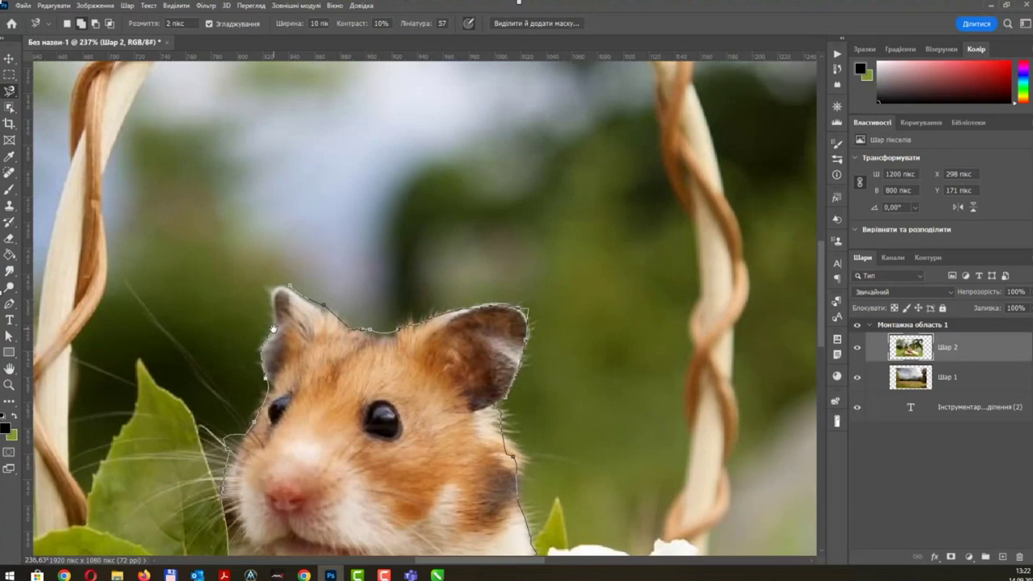
left_click(295, 290)
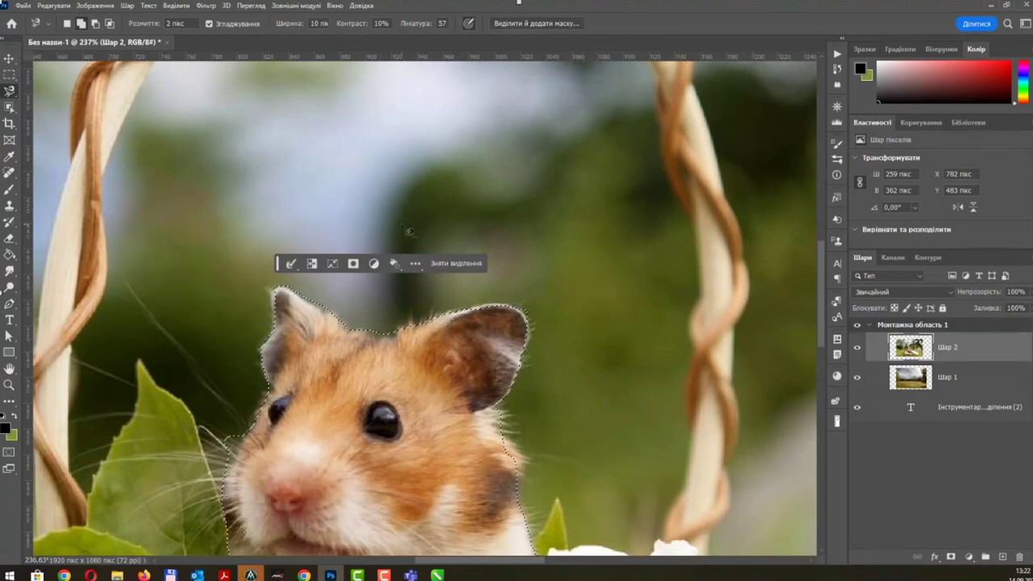
scroll(423, 207, "down", 1)
scroll(424, 208, "down", 3)
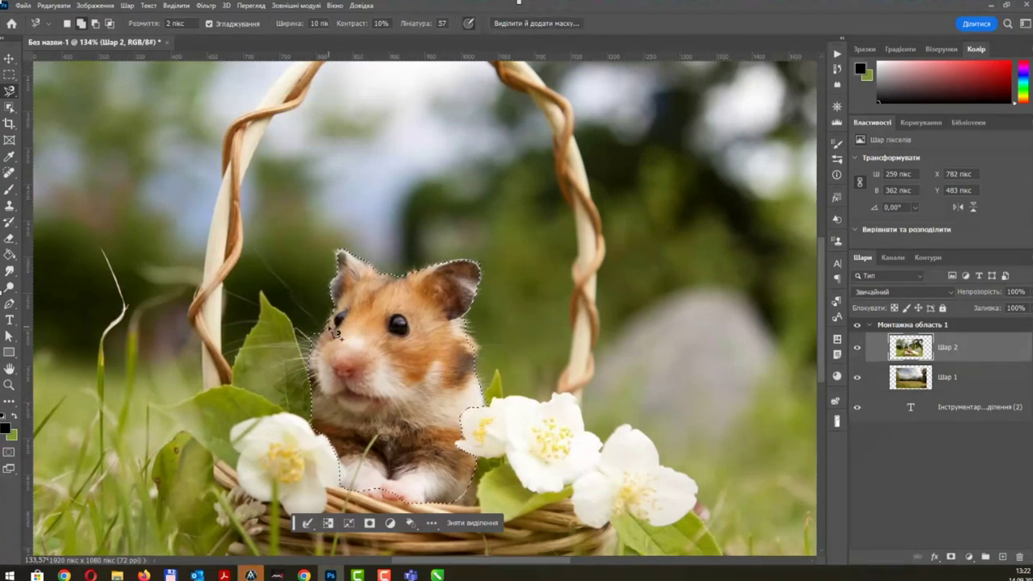
scroll(426, 392, "up", 2)
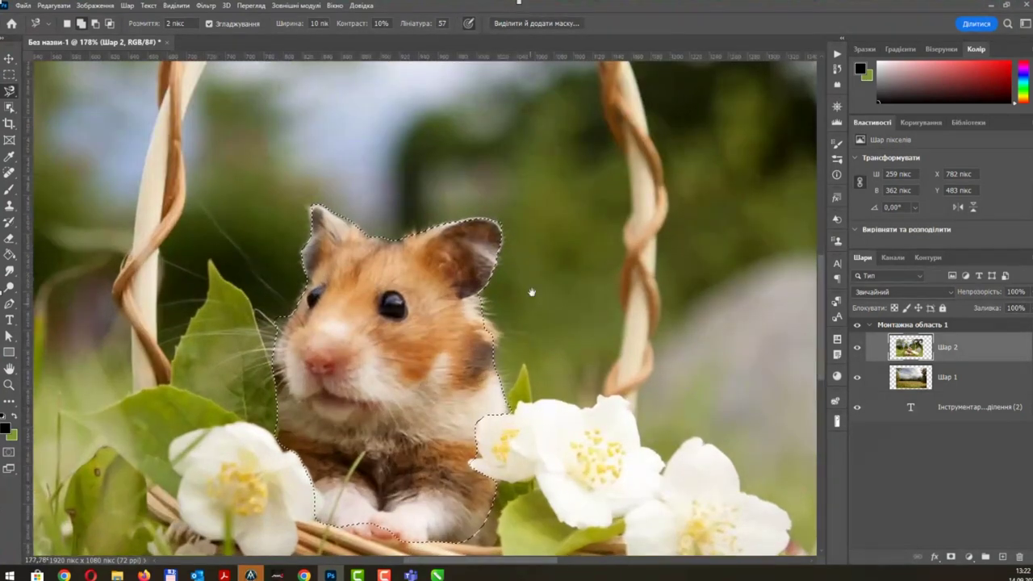
left_click_drag(532, 292, 536, 229)
Save the hamster selection to Без назви-1 as new channel 'Ховрашок', then deselect.
right_click(424, 230)
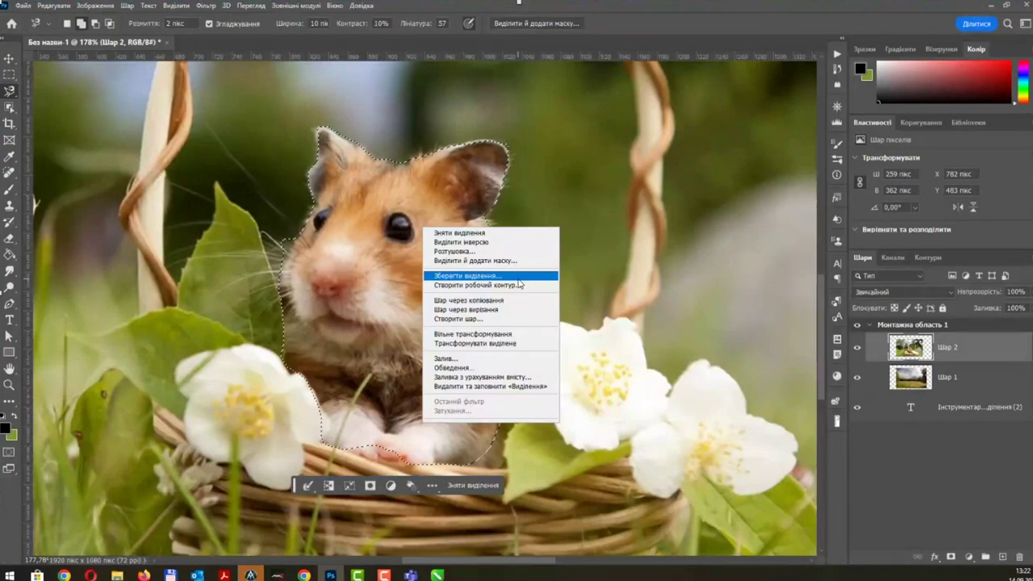
left_click(518, 277)
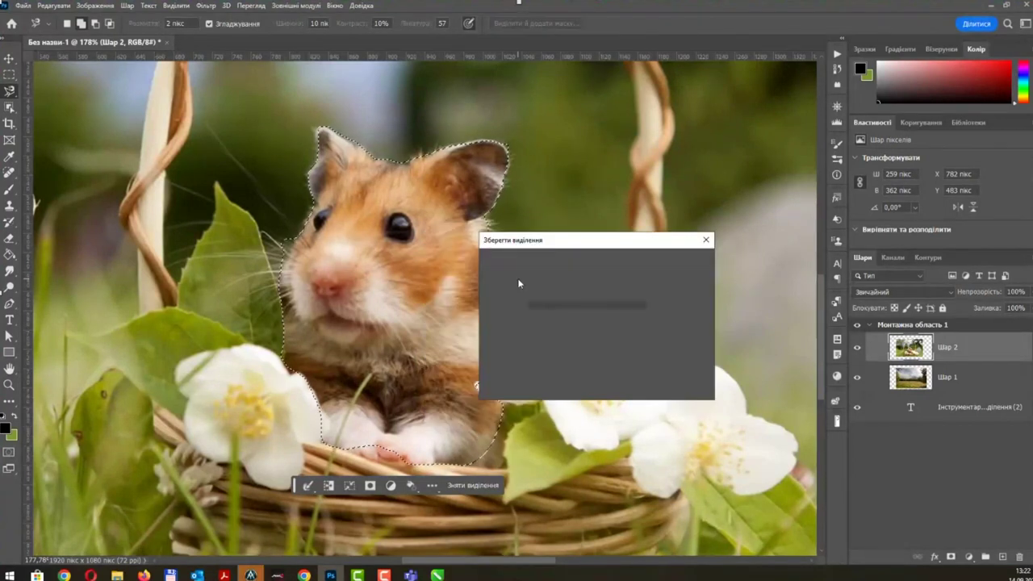
left_click(597, 272)
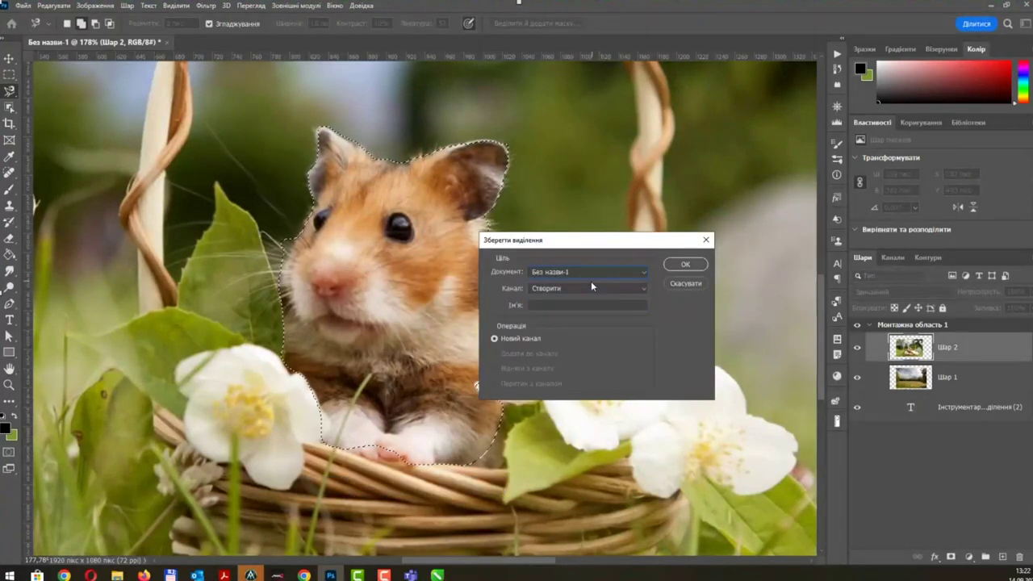
left_click(591, 288)
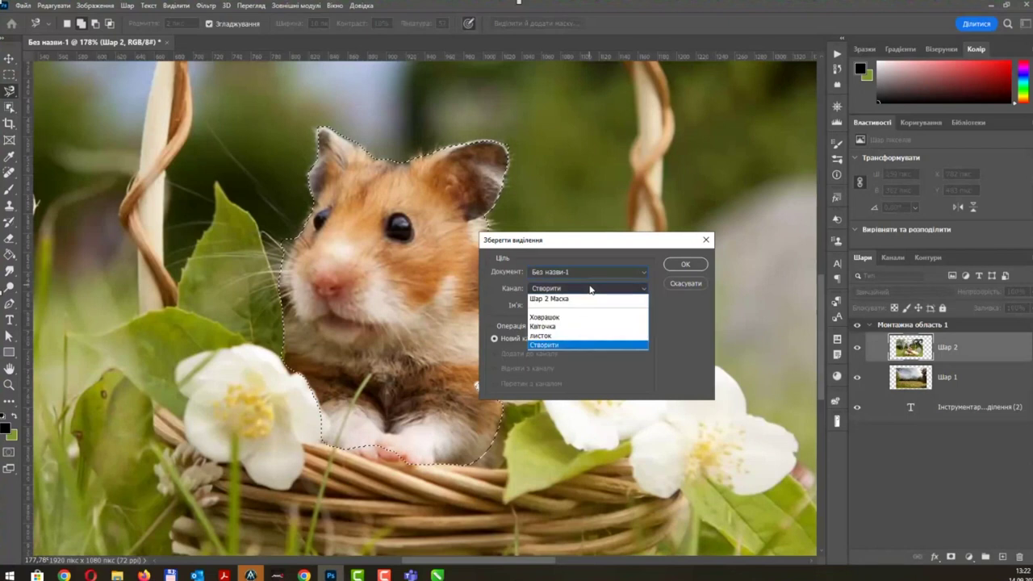
left_click(590, 288)
left_click(541, 306)
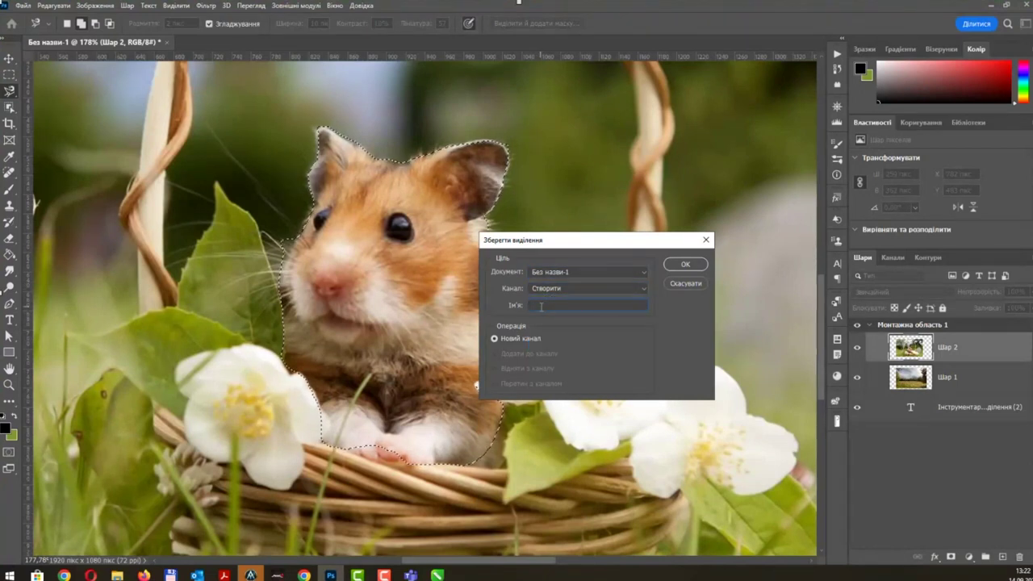
type("Х")
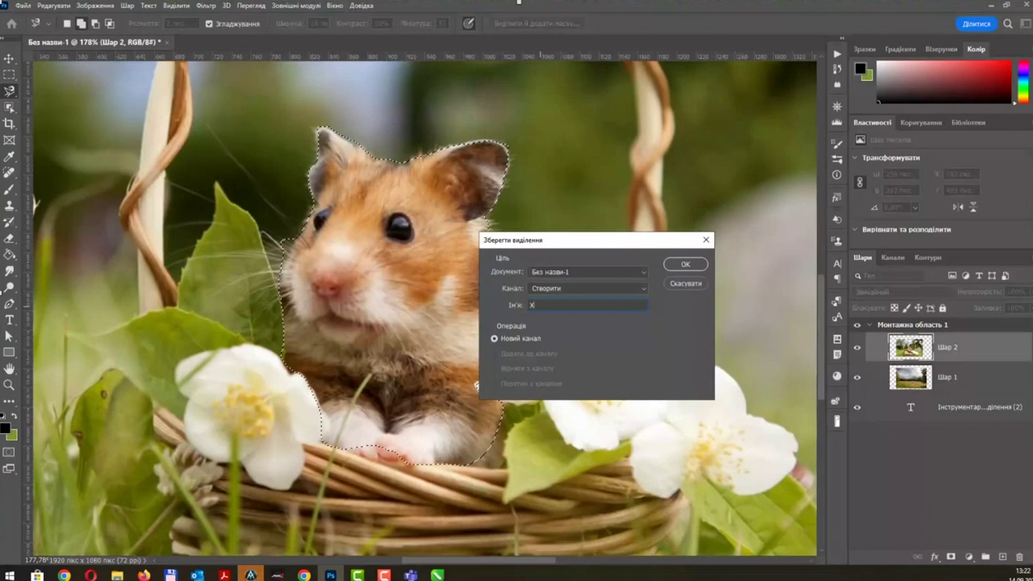
type("оврашок")
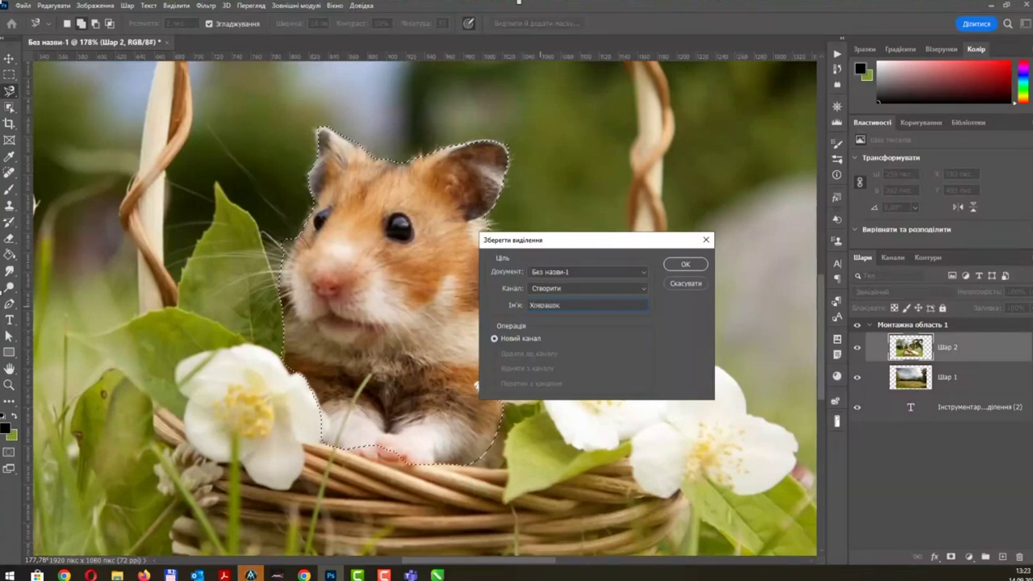
left_click(686, 275)
left_click(464, 483)
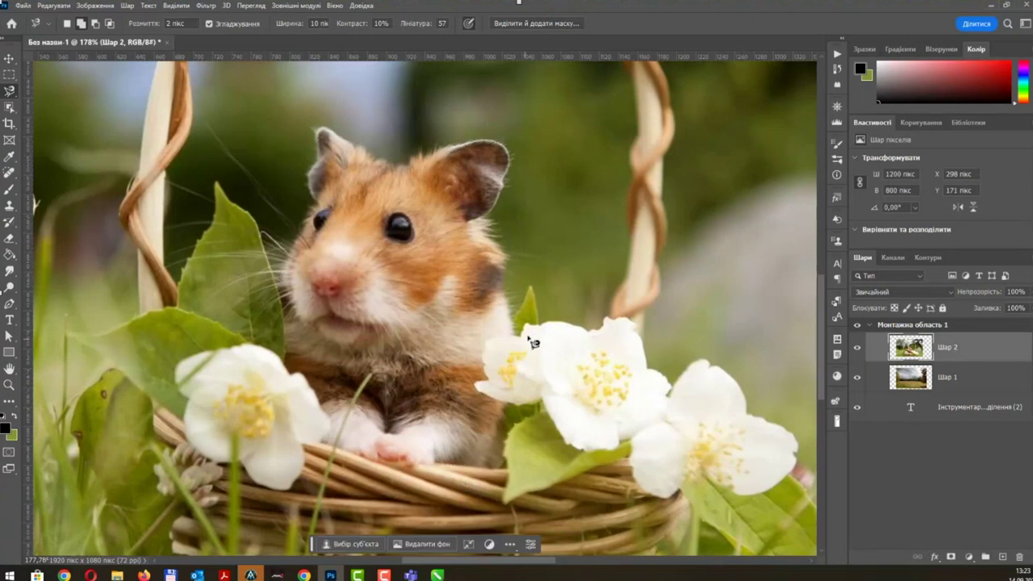
Lasso the white flower beside the hamster and bring up Save Selection for it.
mouse_move(532, 343)
left_mouse_down()
mouse_move(478, 397)
mouse_move(653, 435)
mouse_move(653, 370)
left_mouse_up()
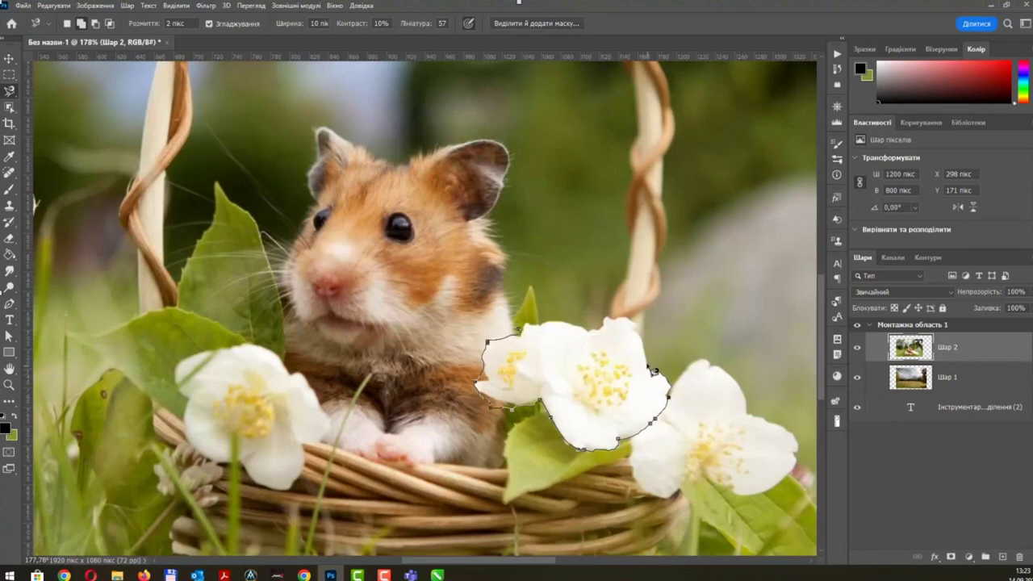
left_click_drag(653, 370, 528, 338)
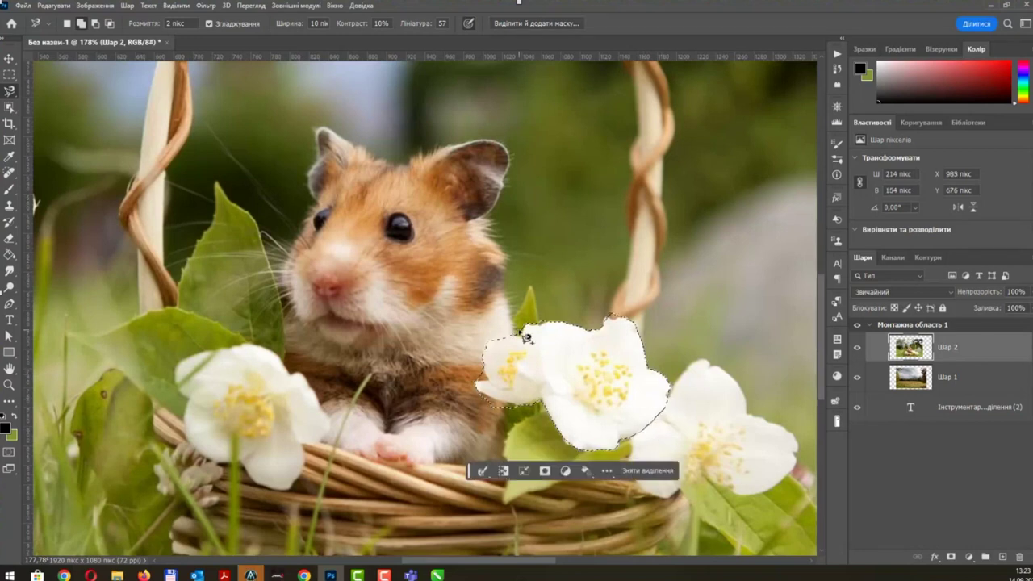
left_click(176, 5)
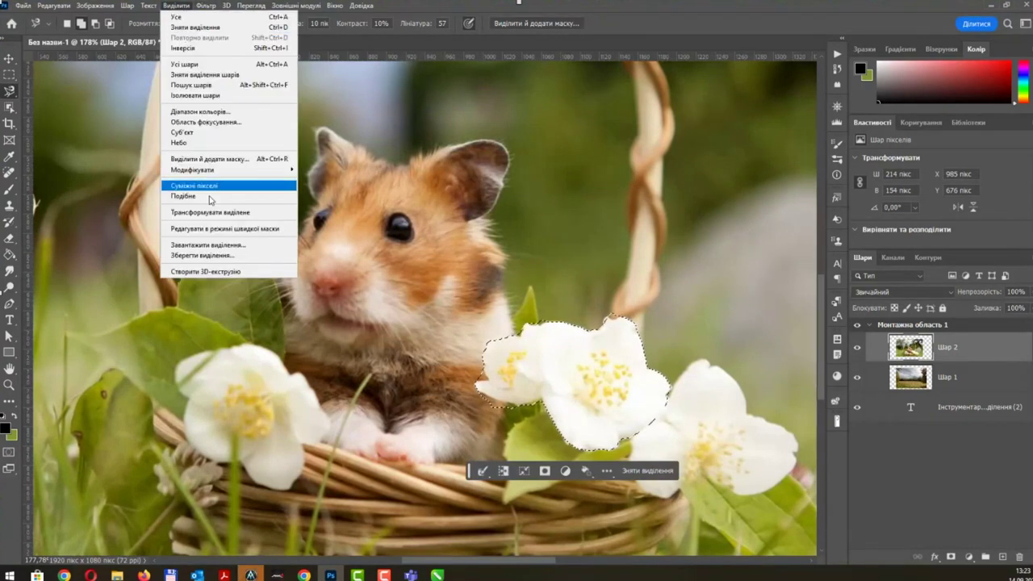
left_click(212, 255)
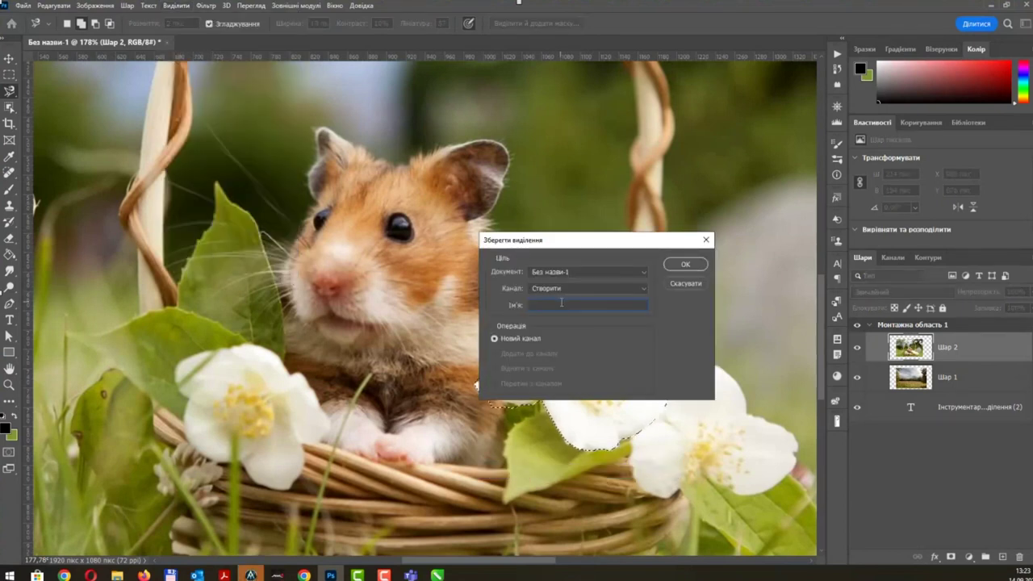
Save the flower selection as channel 'квіточка' and deselect.
type("квіточка")
key("Return")
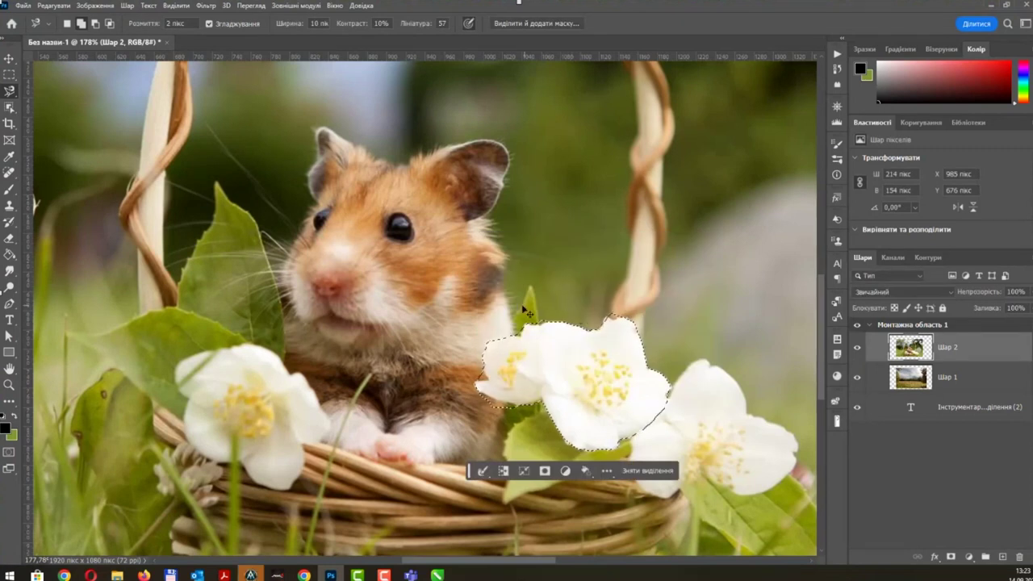
key("ctrl+d")
Outline the large lower-left leaf, save it as a new leaf channel, and deselect.
left_click(257, 347)
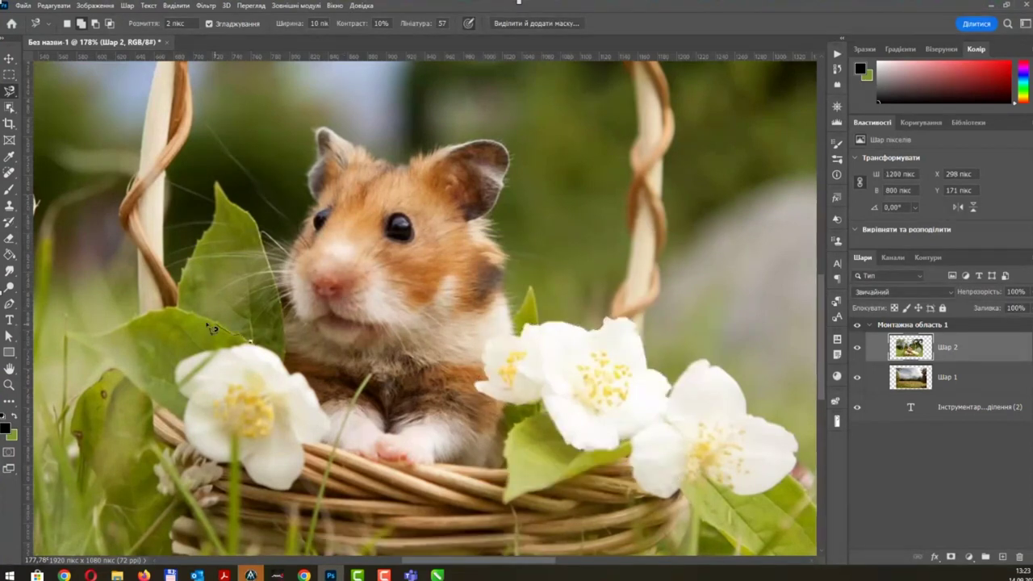
left_click(66, 333)
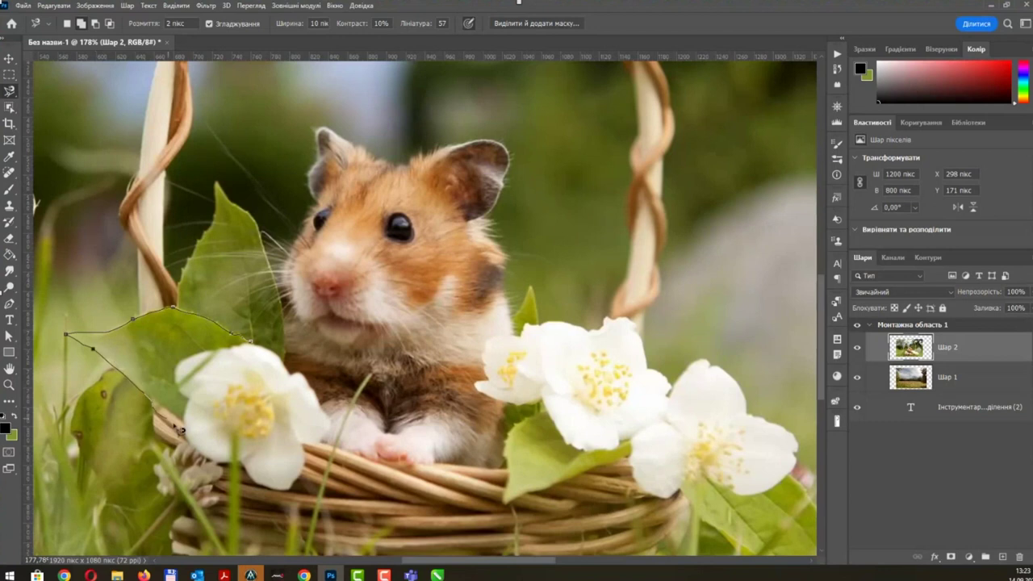
left_click(256, 349)
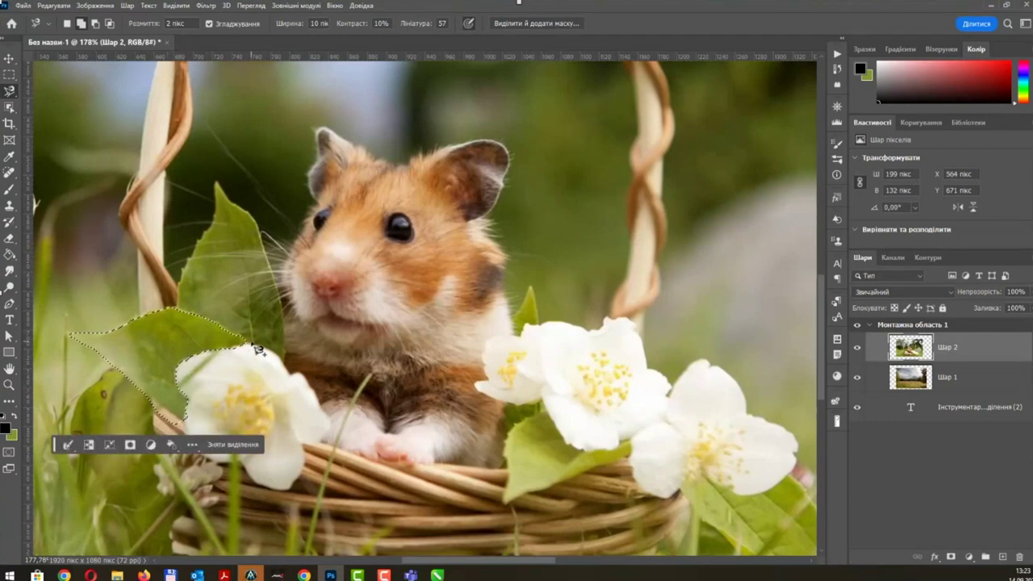
right_click(213, 340)
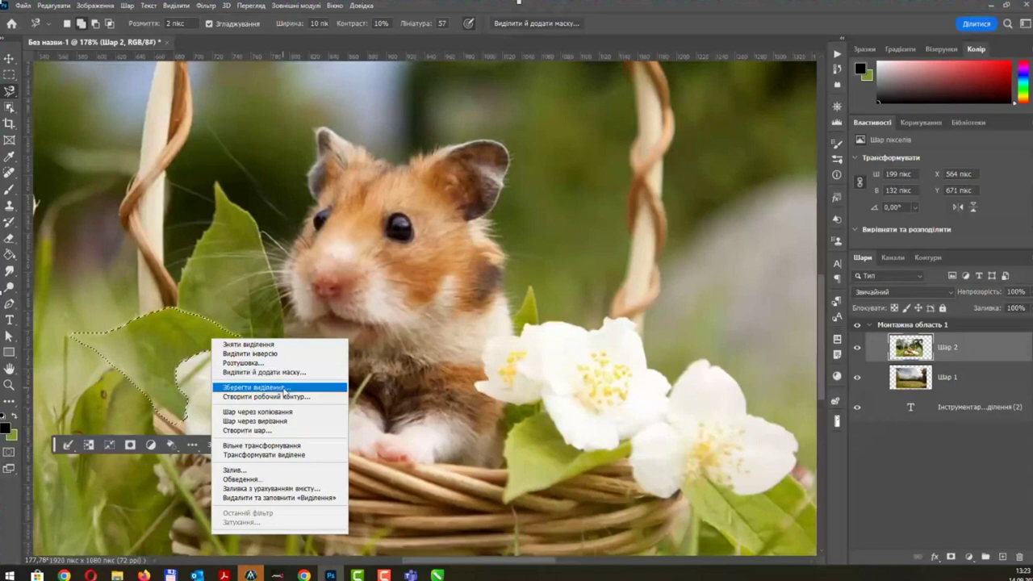
left_click(284, 392)
type("л")
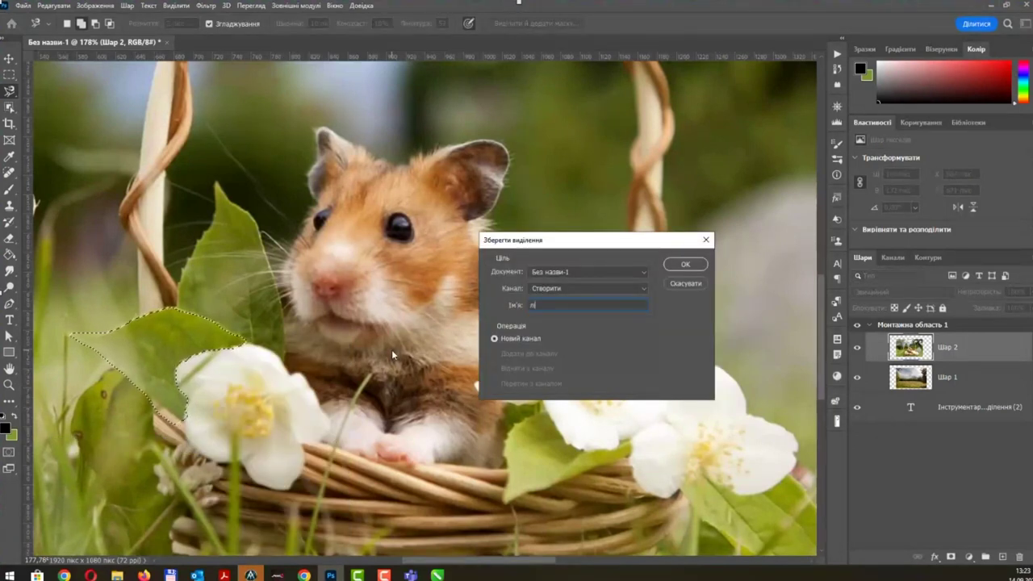
key("Return")
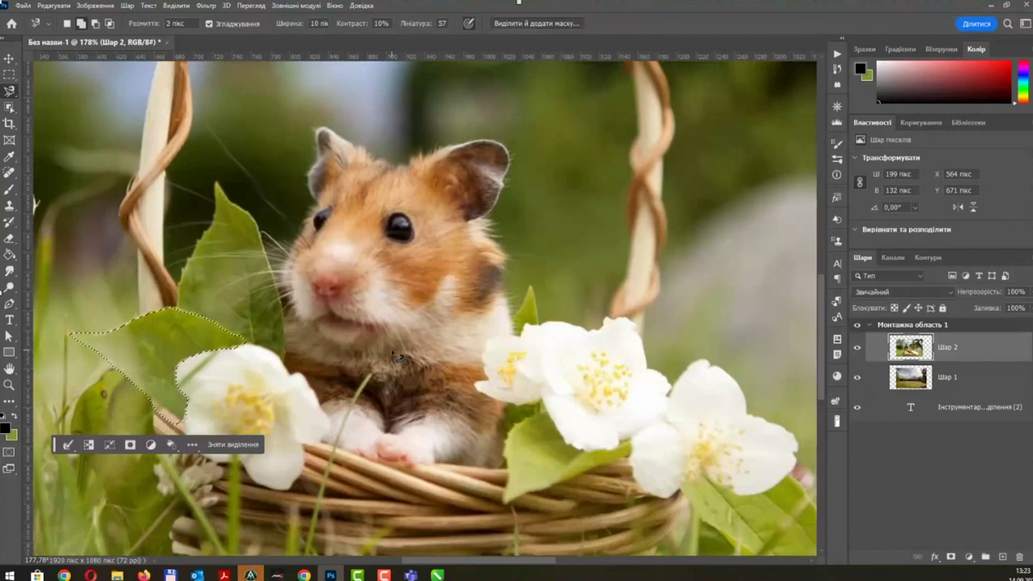
key("ctrl+d")
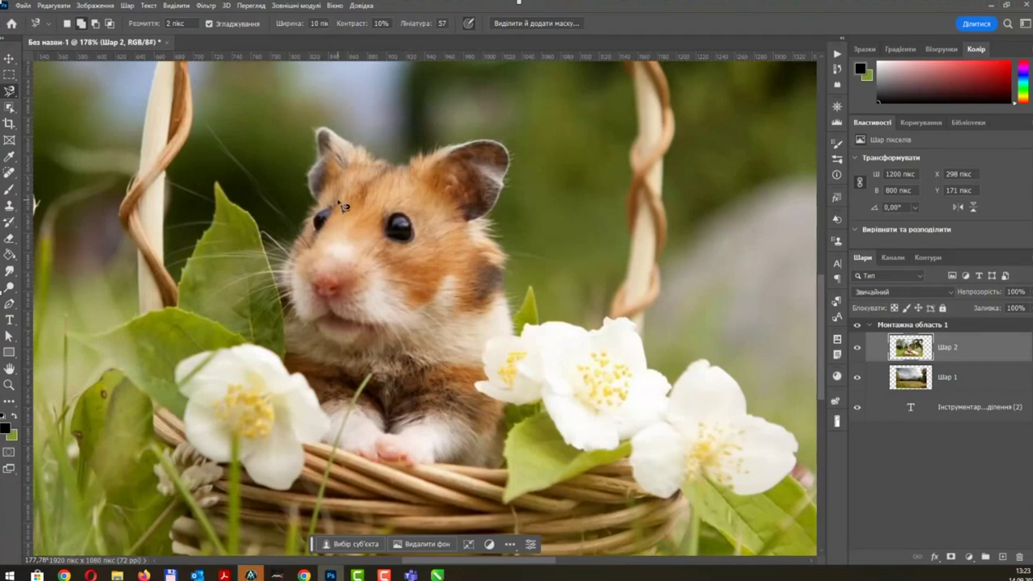
Load the Ховрашок channel from the current document as a selection, then deselect.
left_click(176, 5)
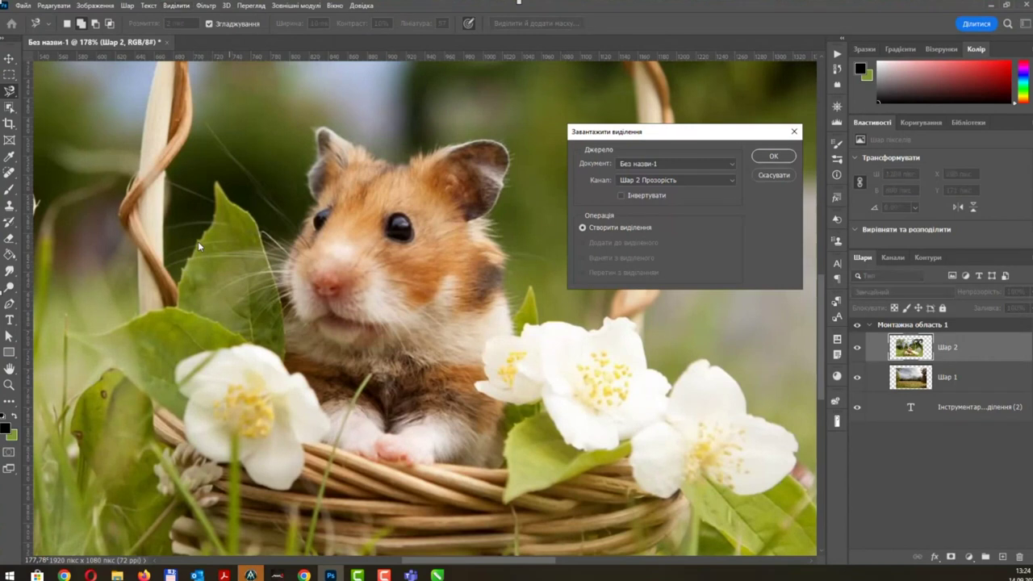
left_click(677, 163)
left_click(675, 180)
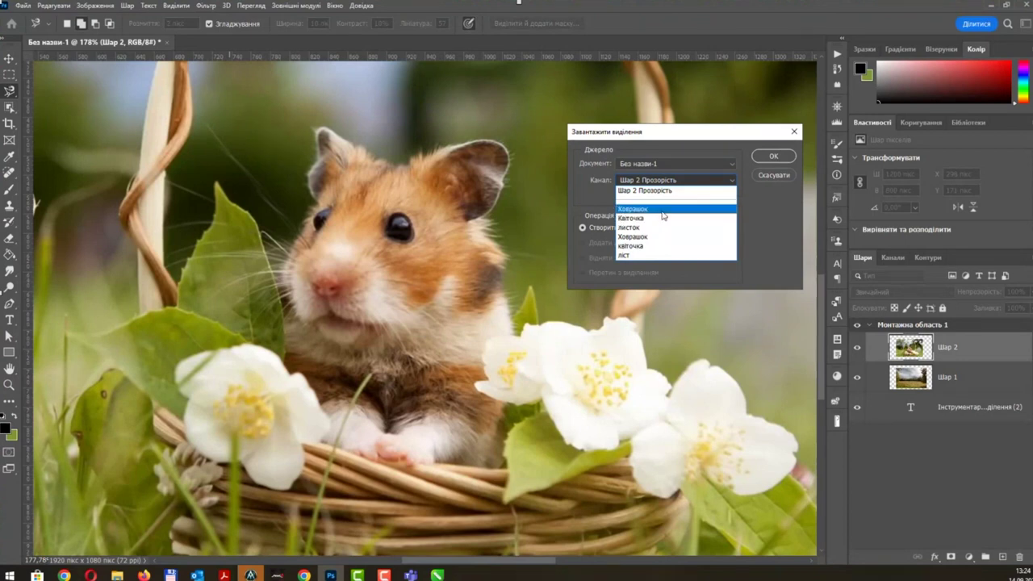
left_click(727, 209)
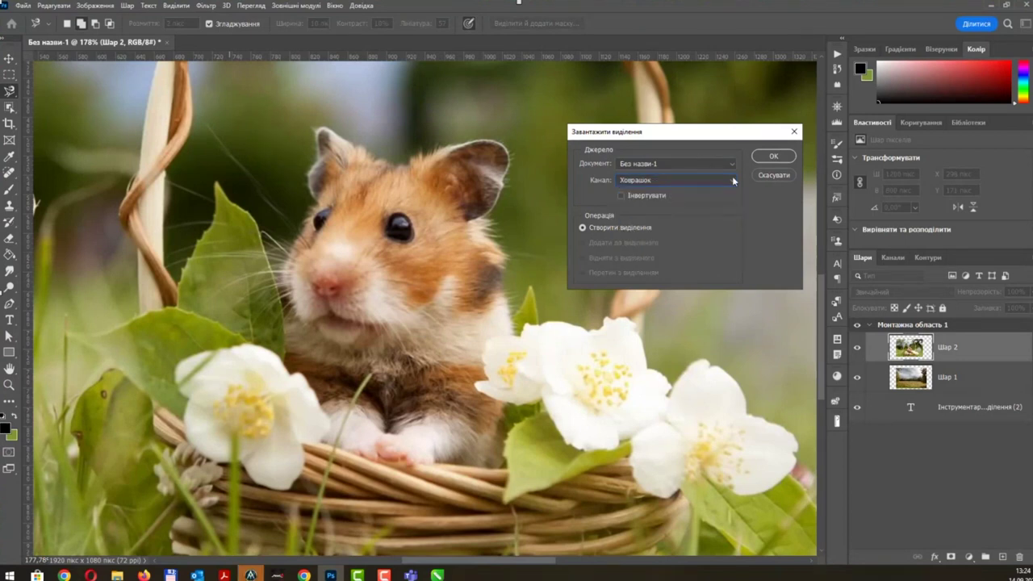
left_click(768, 158)
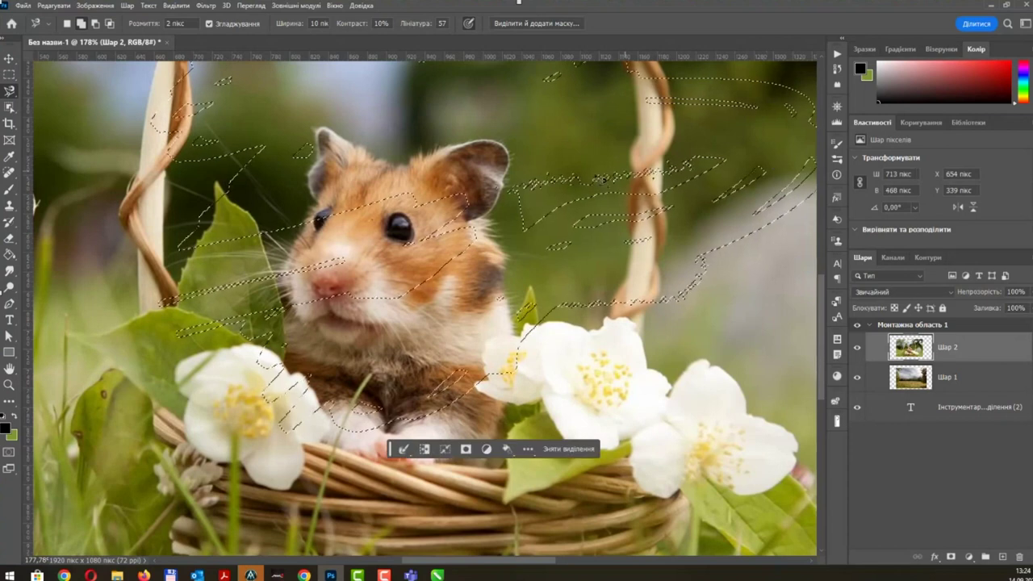
key("ctrl+d")
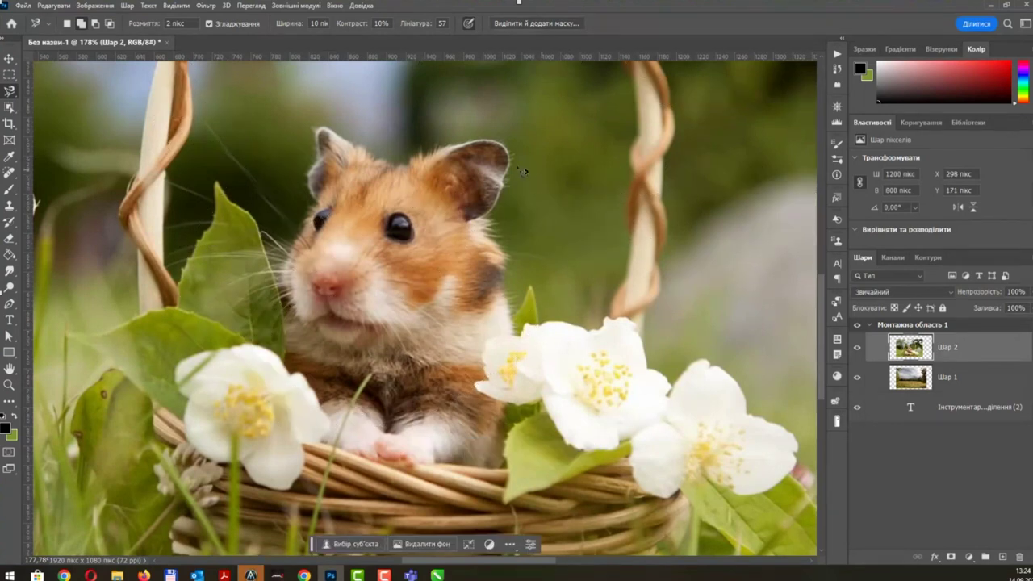
Load the hamster's Ховрашок channel once more, then clear the selection.
left_click(179, 6)
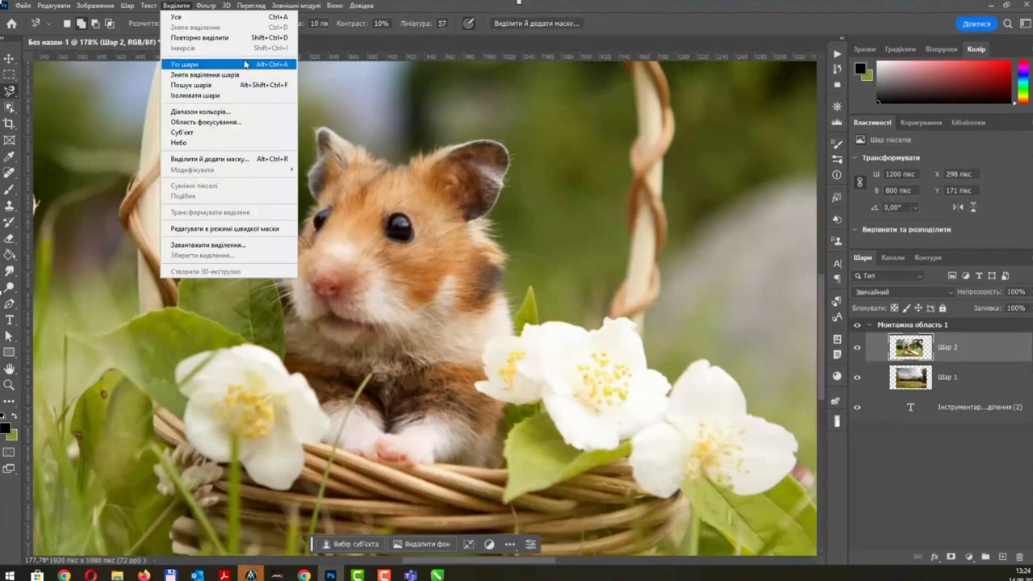
left_click(207, 244)
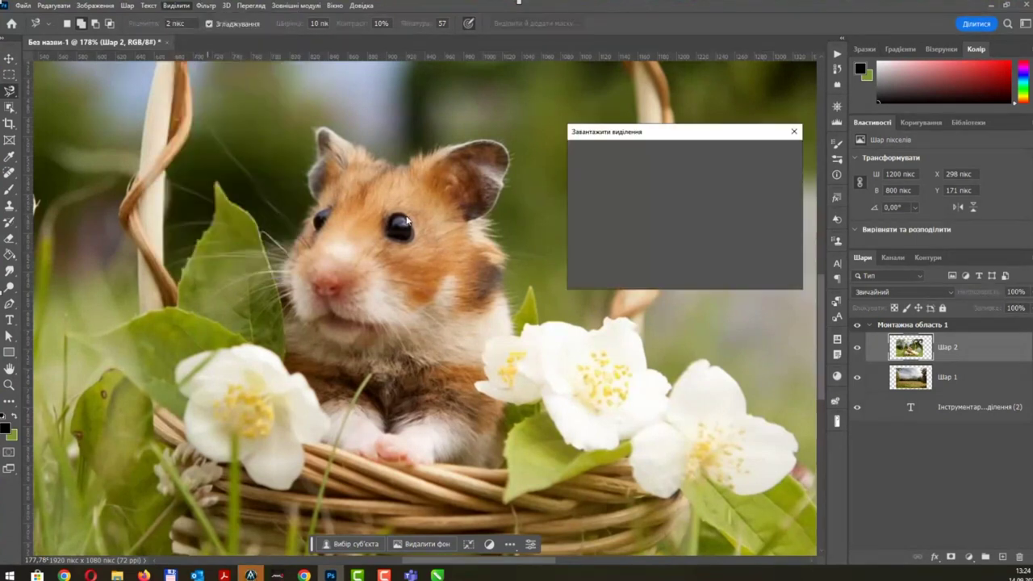
left_click(660, 180)
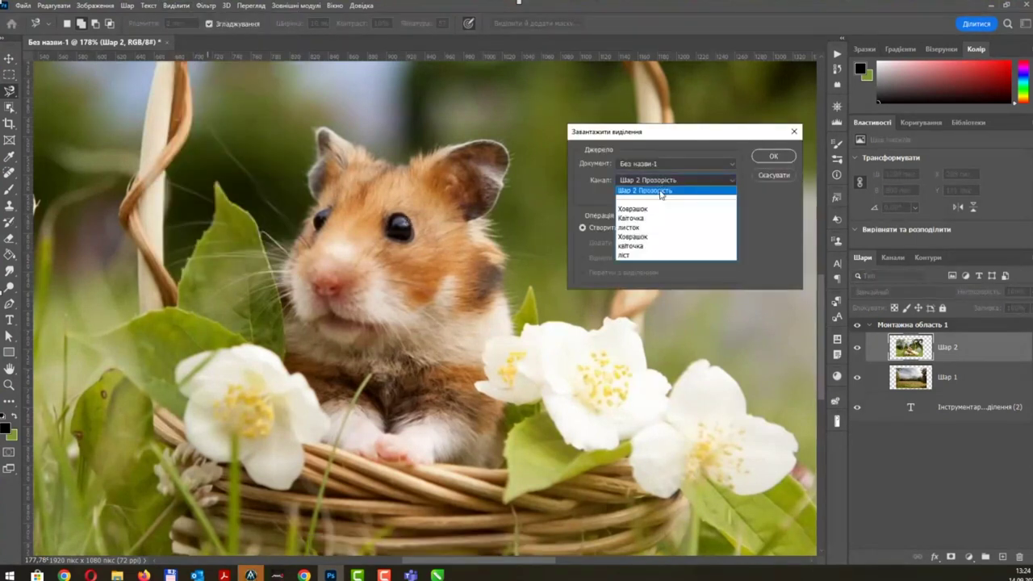
left_click(657, 237)
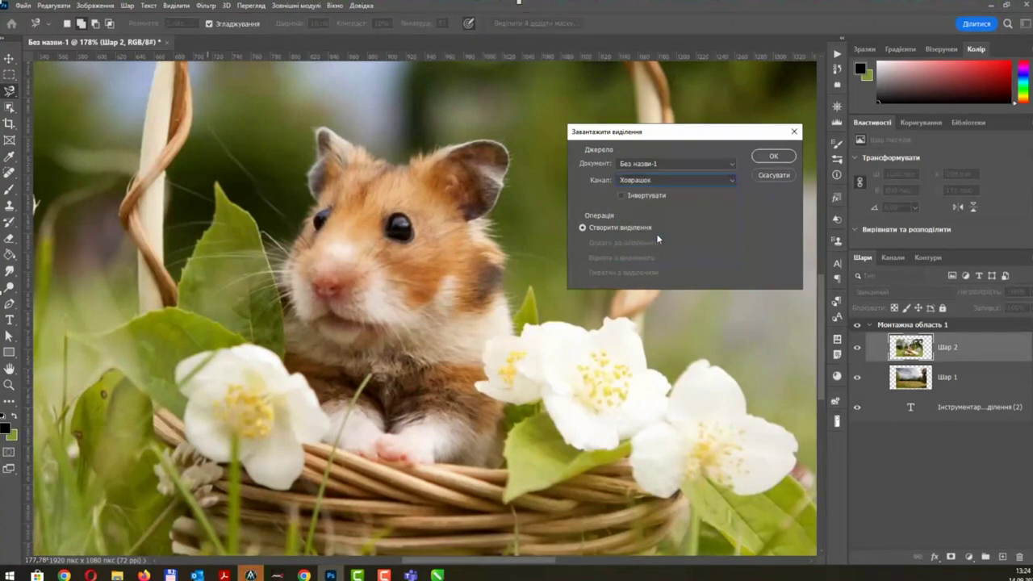
left_click(771, 157)
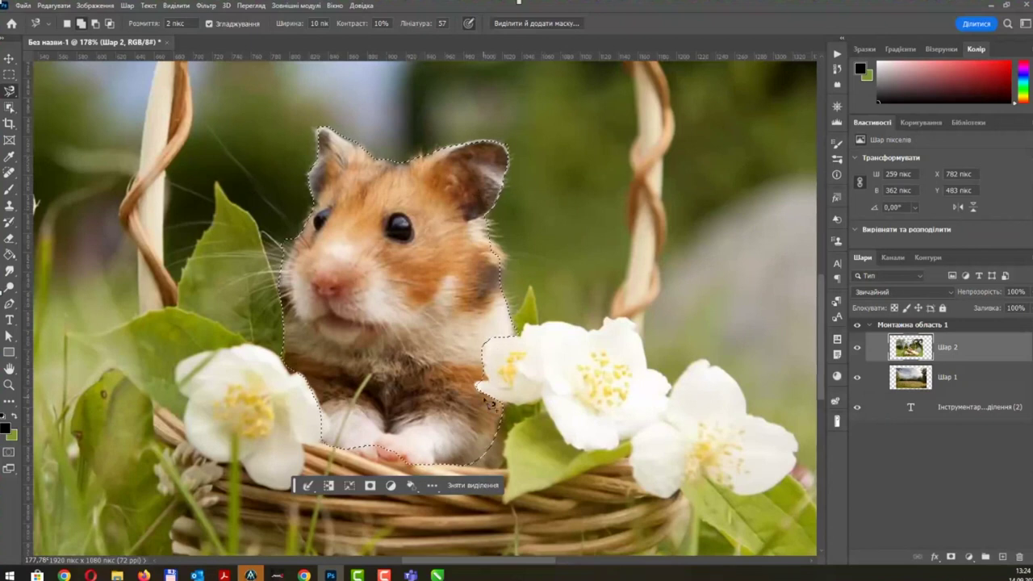
left_click(176, 5)
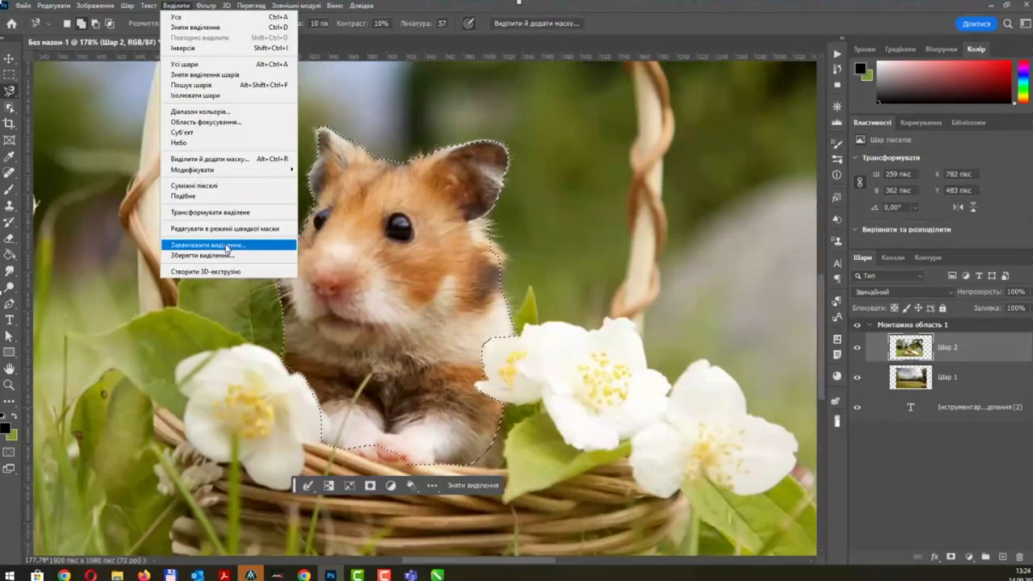
left_click(193, 26)
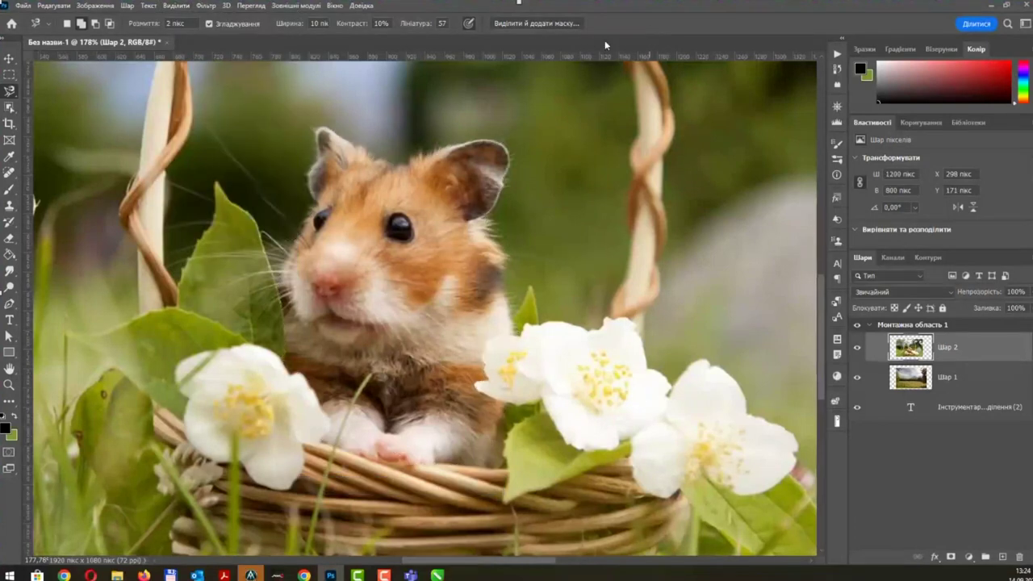
Load the квіточка channel as the flower selection.
left_click(176, 5)
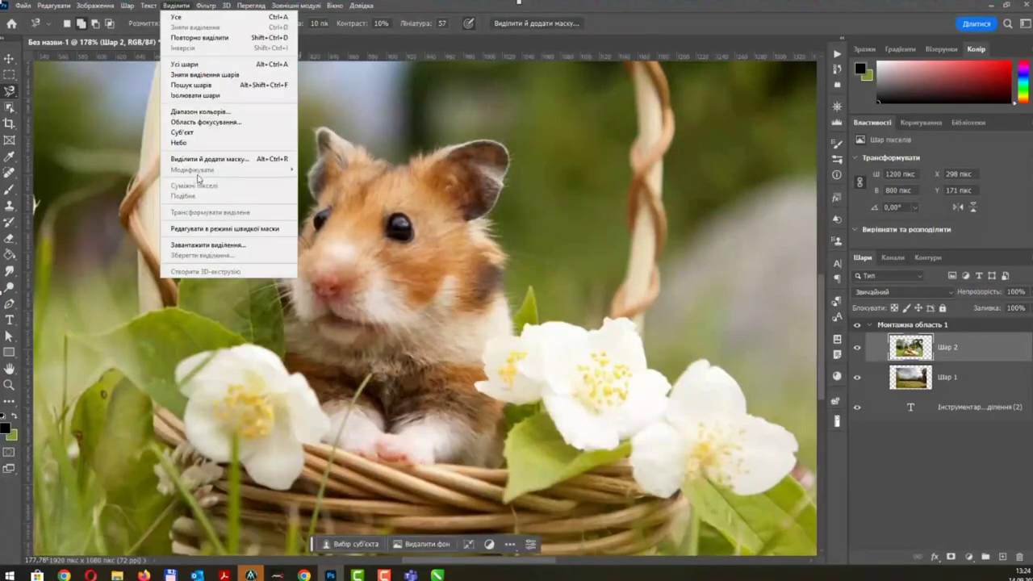
left_click(208, 245)
left_click(652, 180)
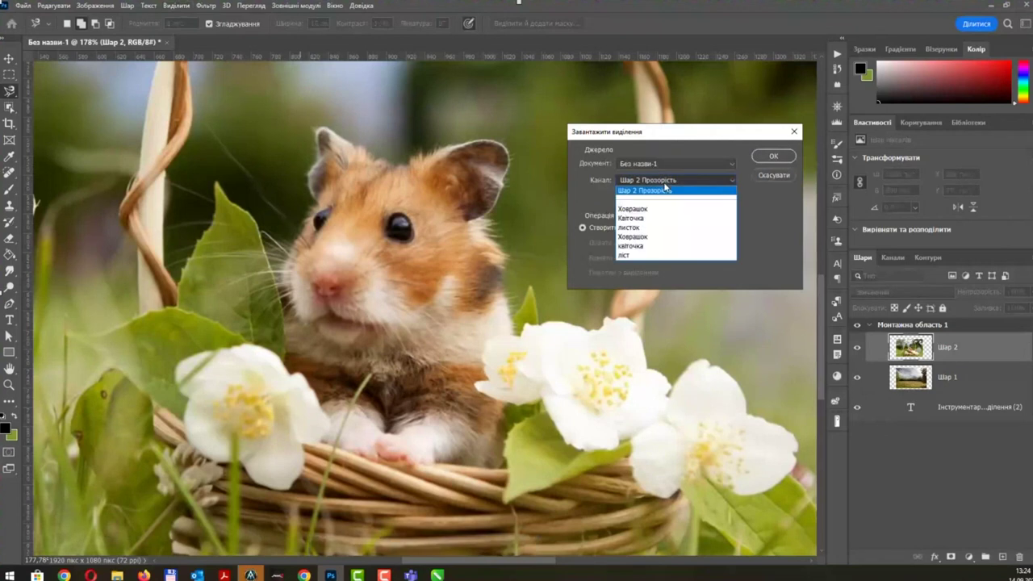
left_click(650, 244)
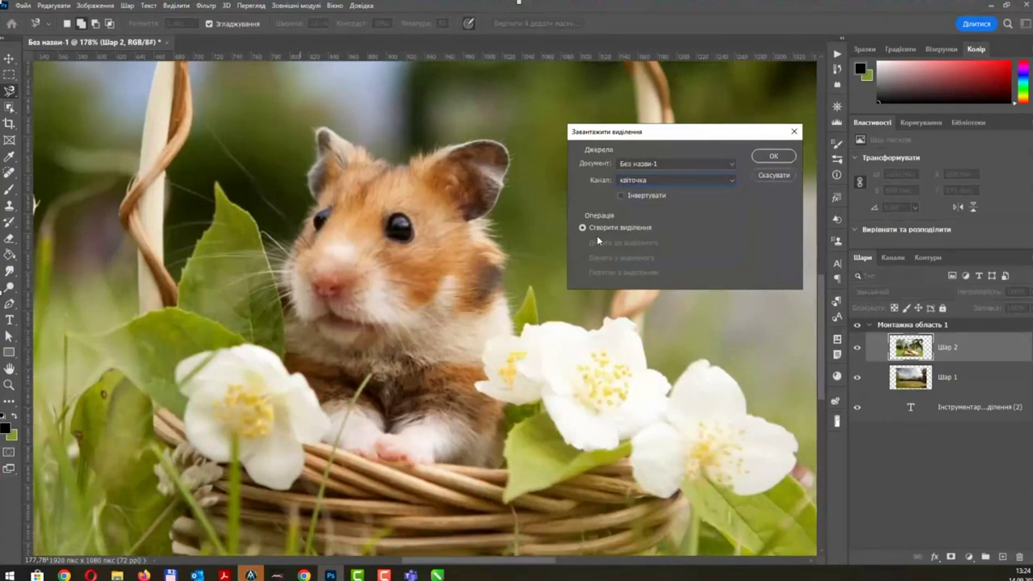
left_click(773, 155)
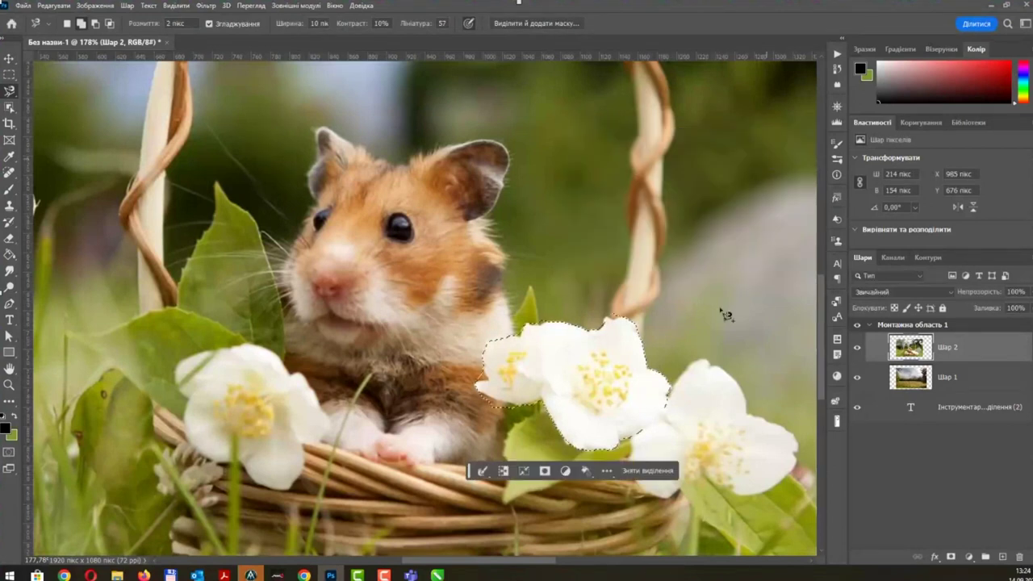
Load the ліст channel with Add to Selection to include the leaf.
left_click(176, 5)
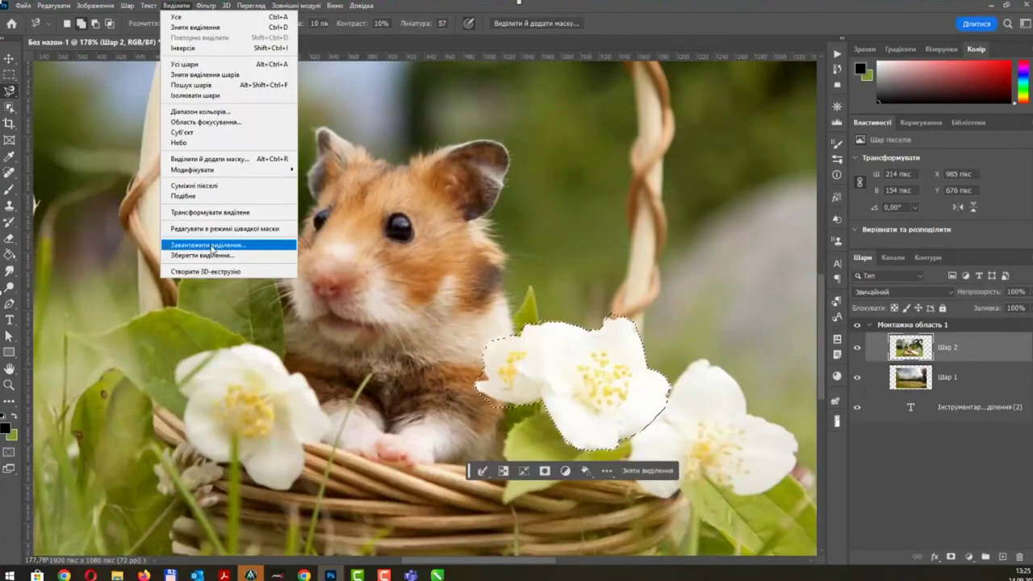
left_click(212, 246)
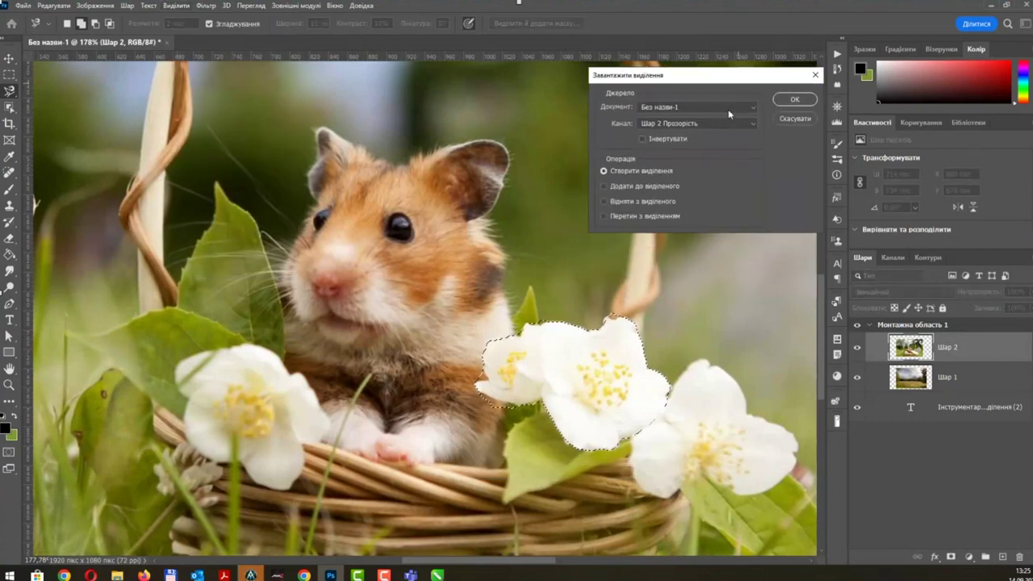
left_click(724, 121)
left_click(662, 200)
left_click(636, 186)
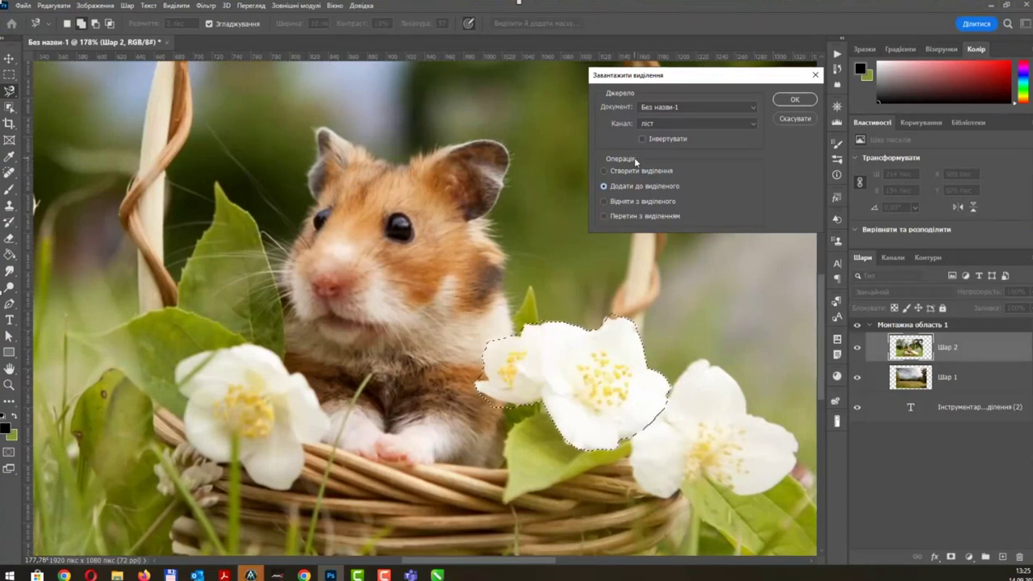
left_click(793, 102)
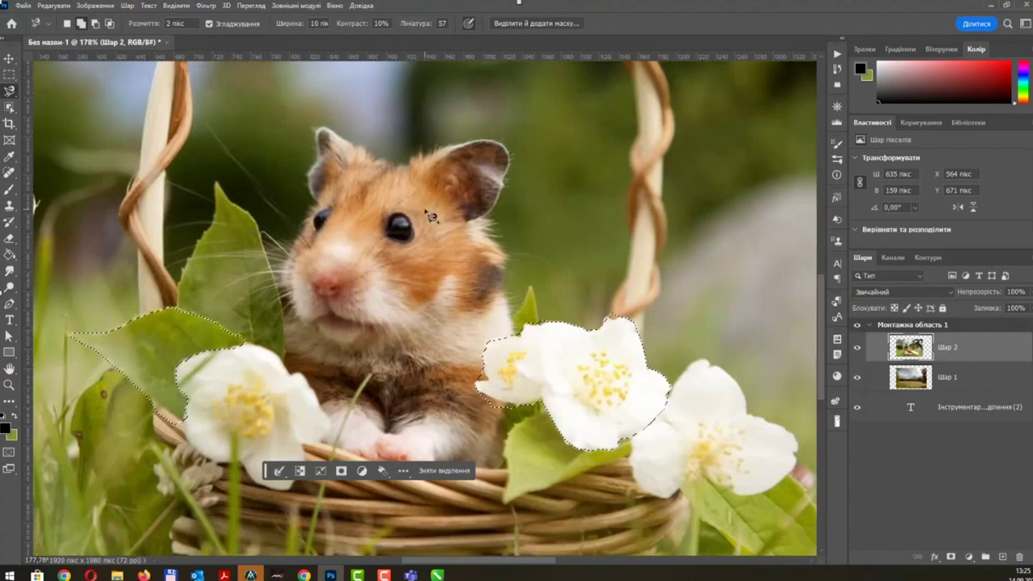
Load the Ховрашок channel with Add to Selection onto the flower and leaf selection, then go to CorelDRAW.
left_click(177, 6)
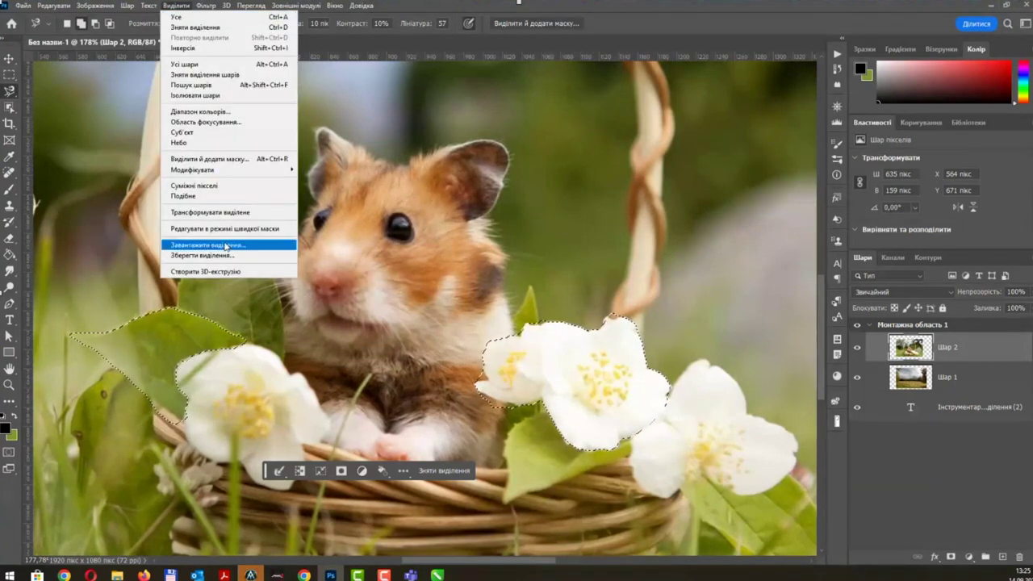
left_click(218, 245)
left_click_drag(712, 80, 618, 109)
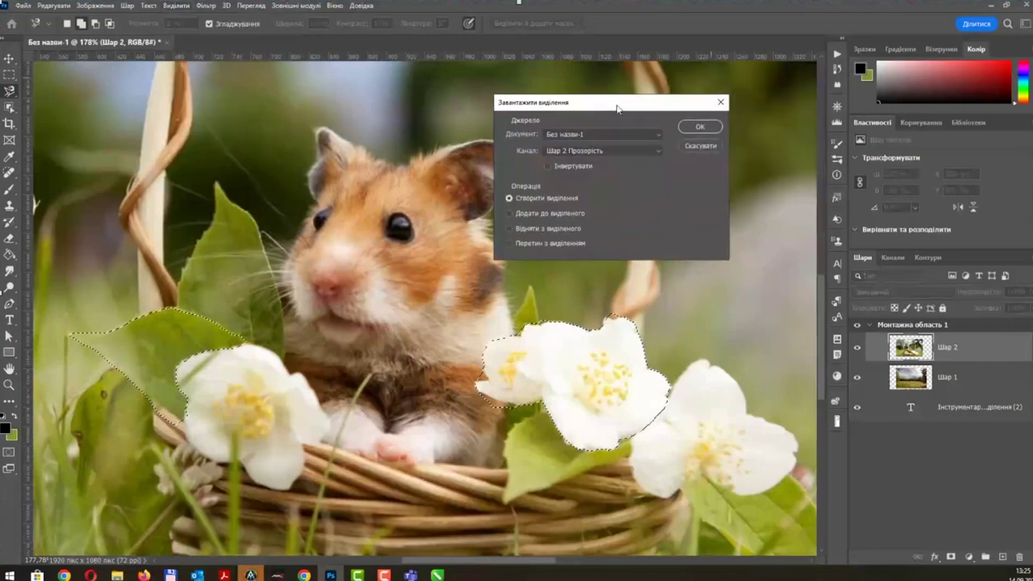
left_click(556, 151)
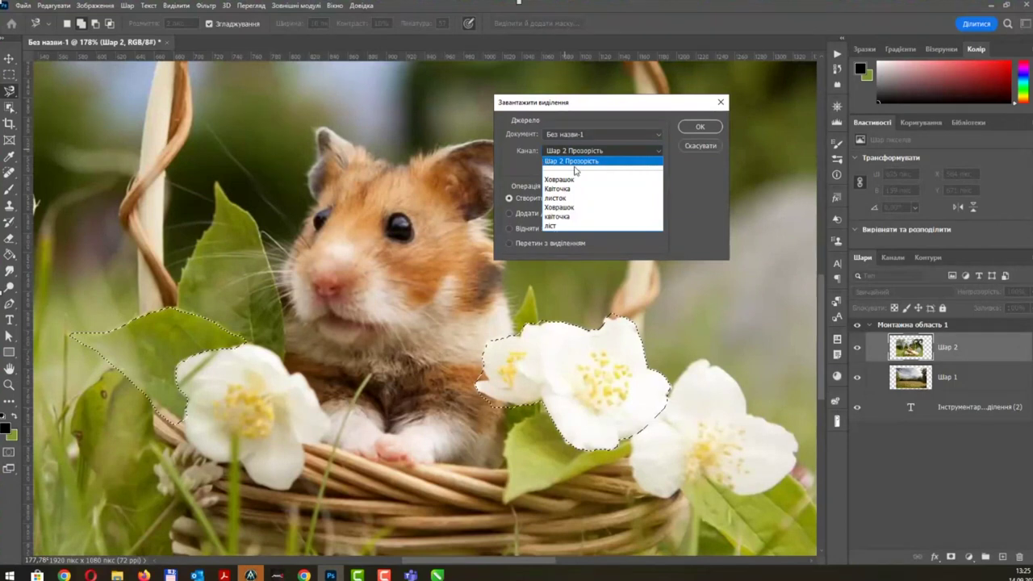
left_click(565, 207)
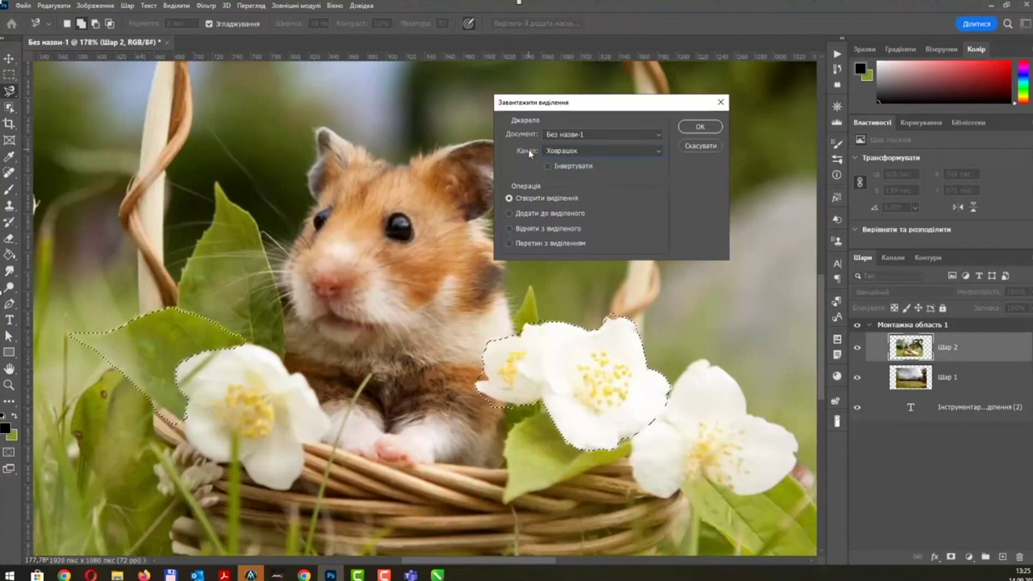
left_click(577, 151)
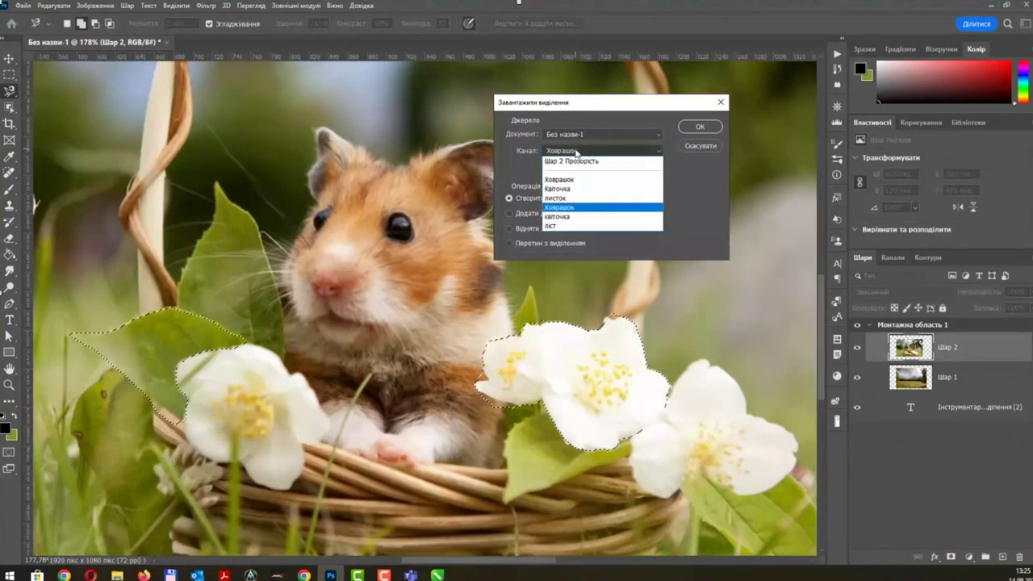
left_click(577, 151)
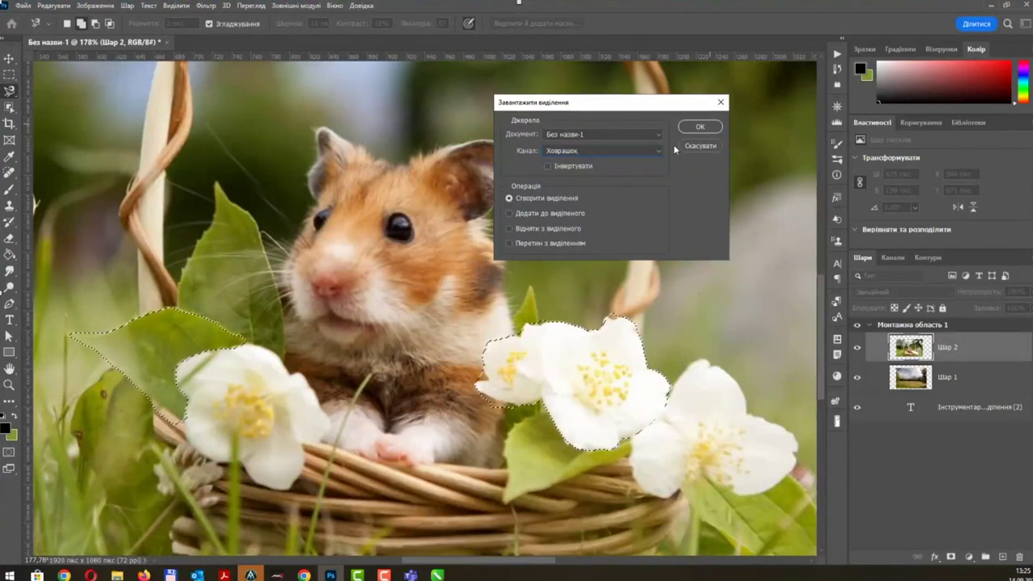
left_click(511, 213)
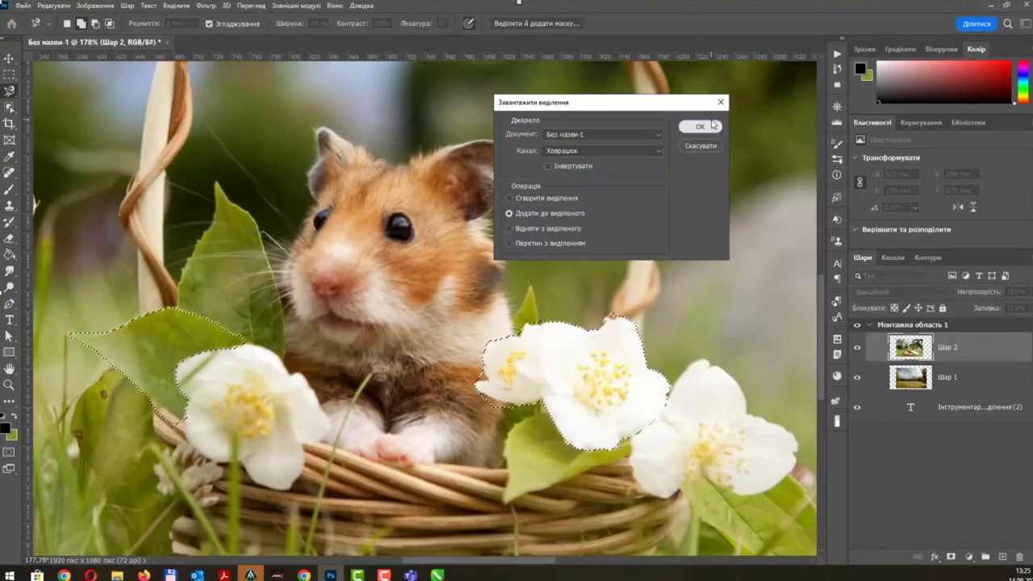
left_click(700, 126)
left_click(444, 575)
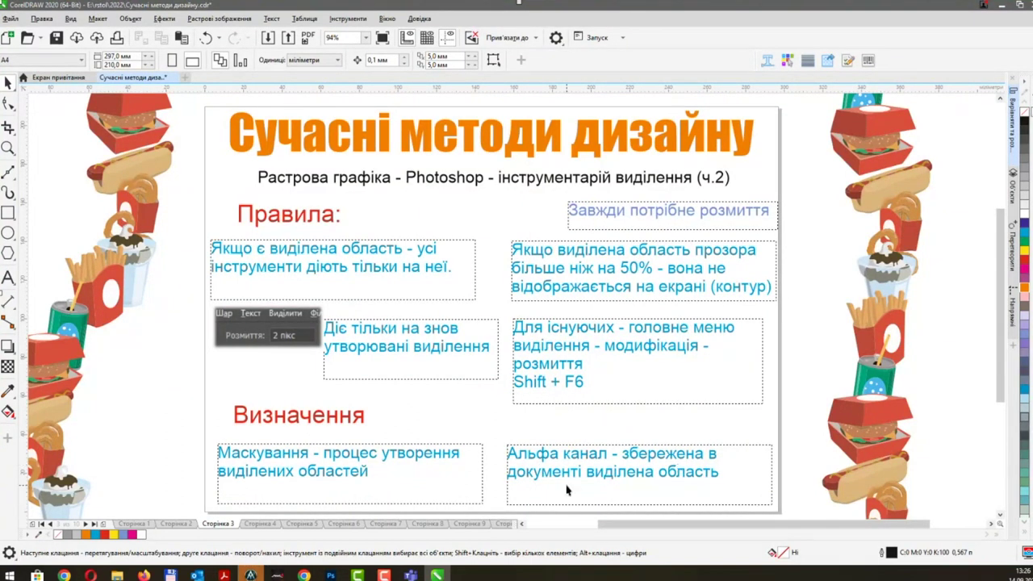
Alt+Tab from the CorelDRAW slide back to the Photoshop document.
key("alt+Tab")
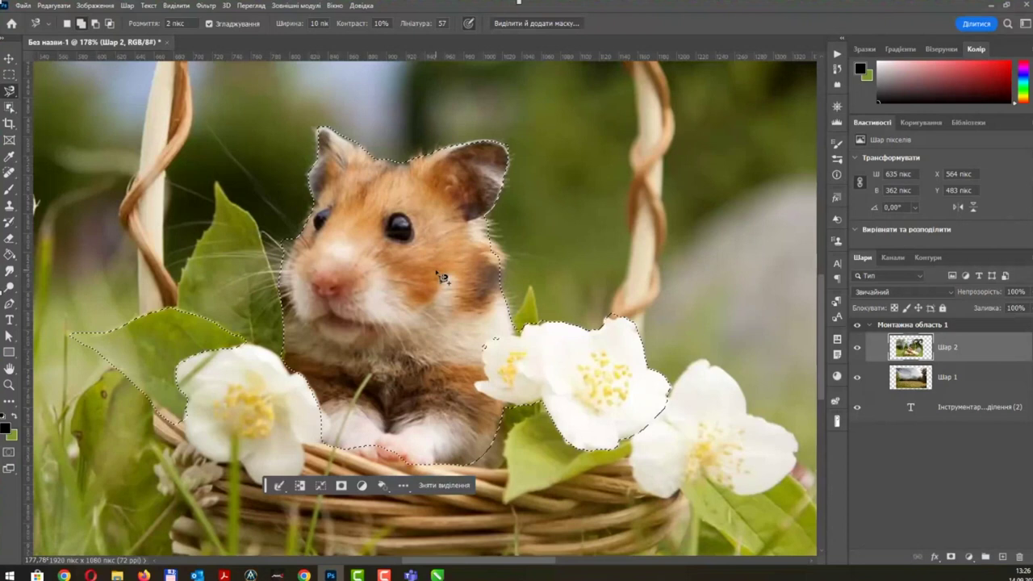
Deselect, fit the artboard in view, and show the Channels panel with the saved alpha channels.
key("ctrl+d")
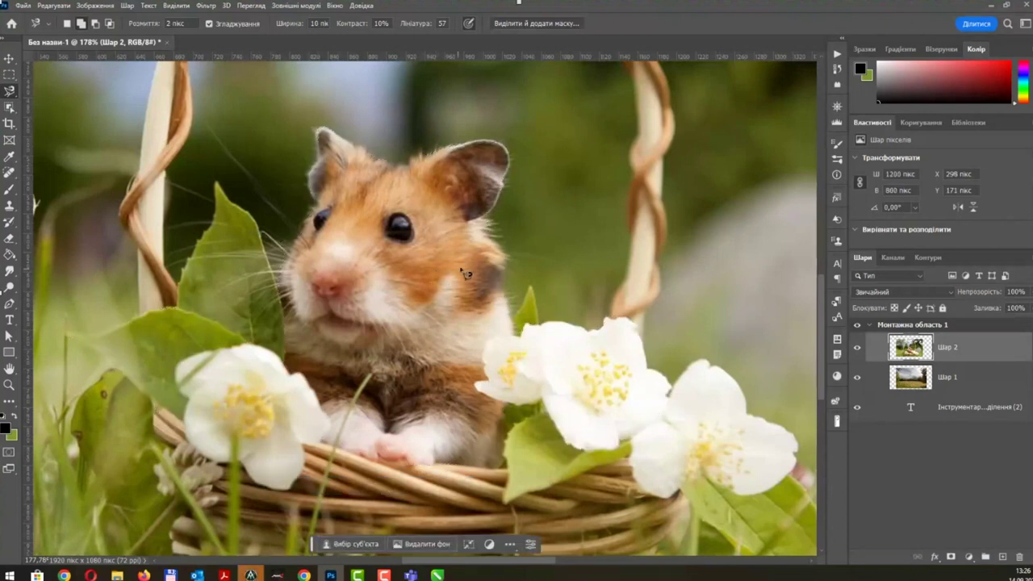
key("ctrl+0")
scroll(464, 277, "down", 3)
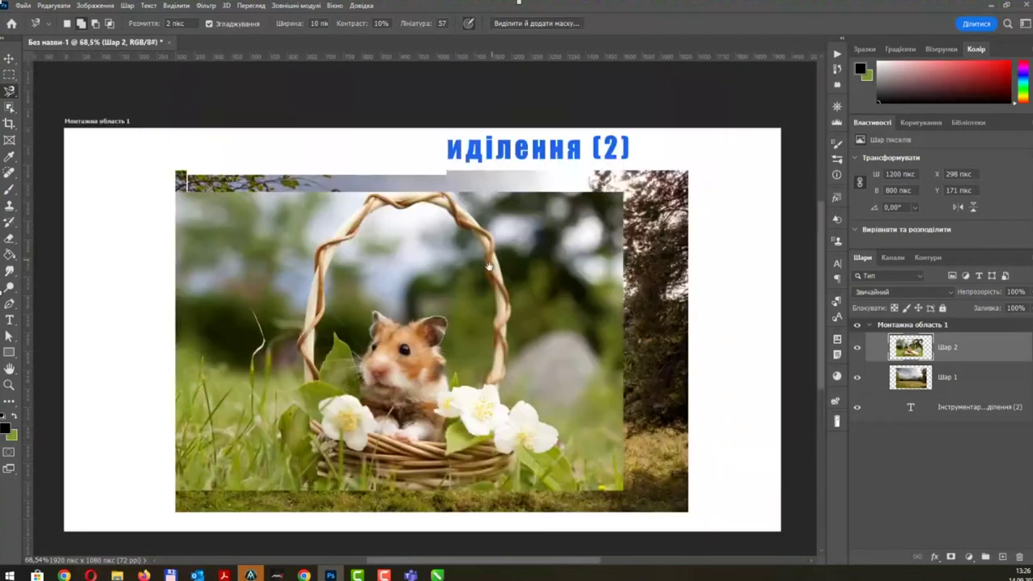
scroll(500, 239, "down", 1)
scroll(503, 244, "up", 1)
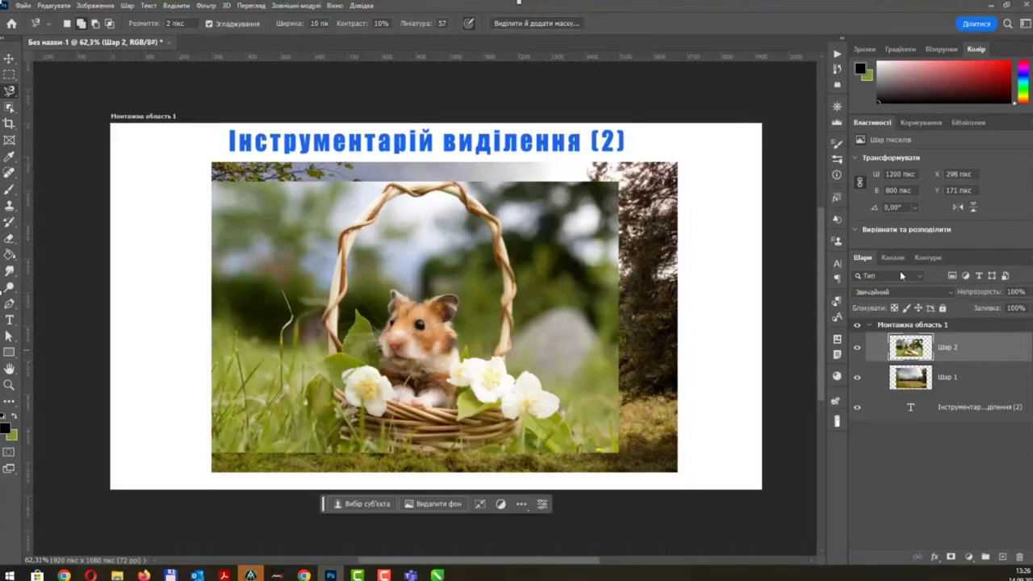
left_click(894, 258)
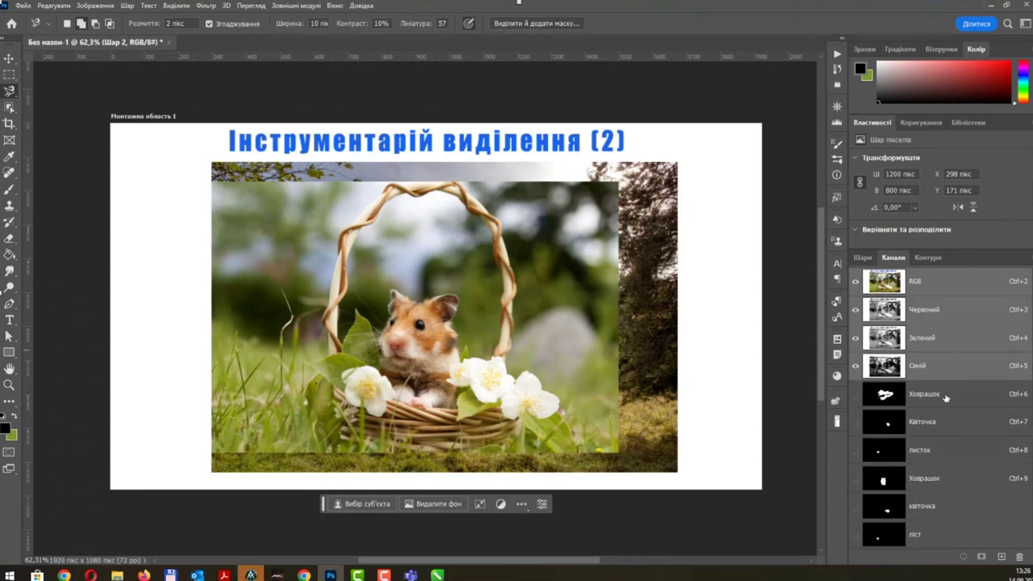
Preview the Ховрашок, Квіточка, листок and квіточка masks, finishing on the second Ховрашок mask.
left_click(946, 397)
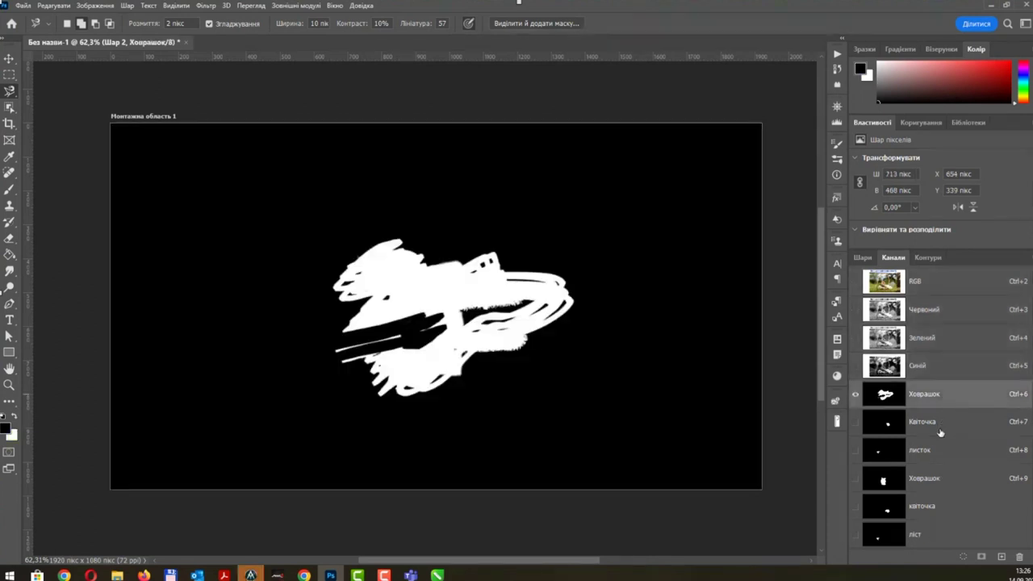
left_click(939, 428)
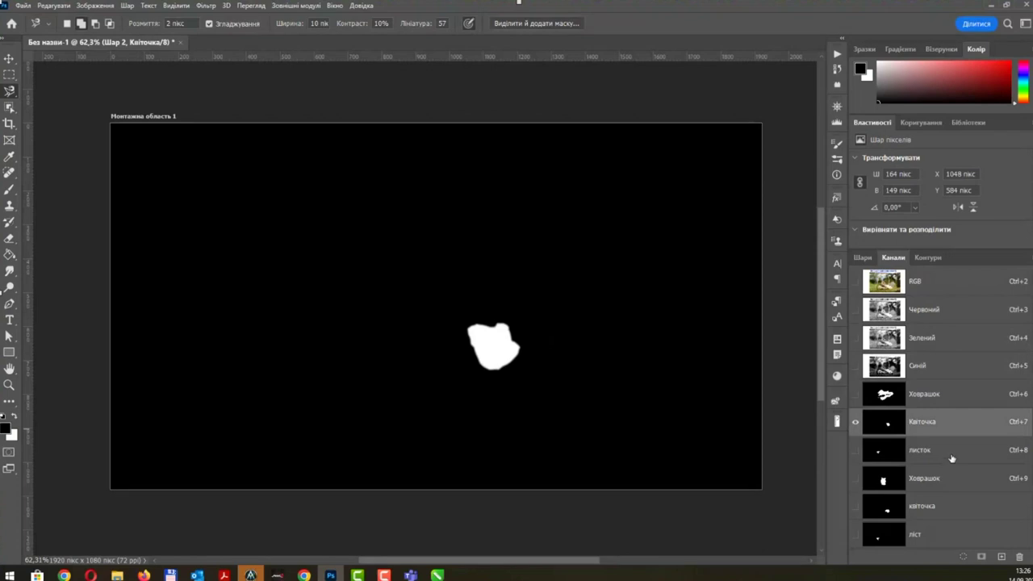
left_click(952, 457)
left_click(949, 485)
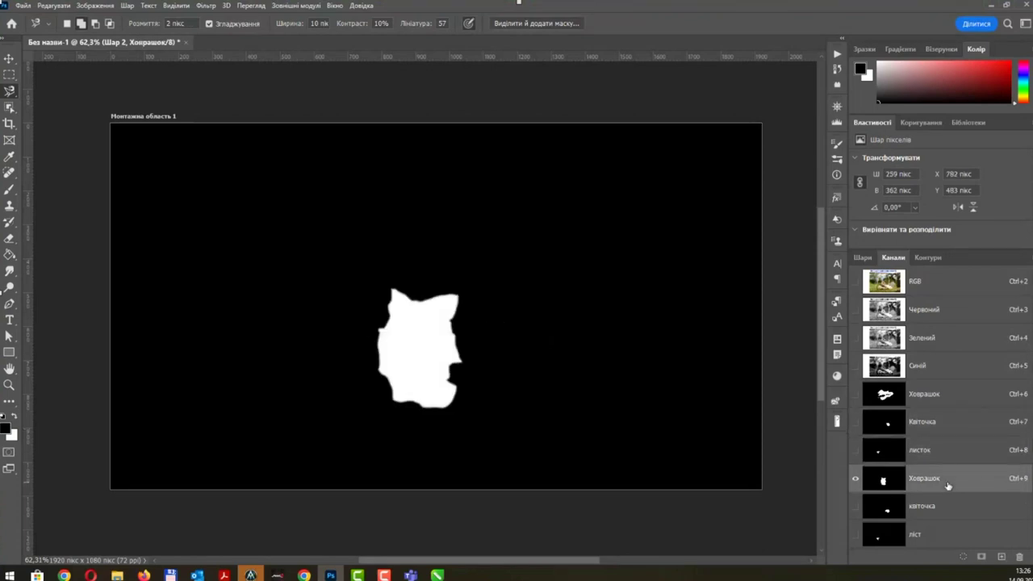
left_click(943, 507)
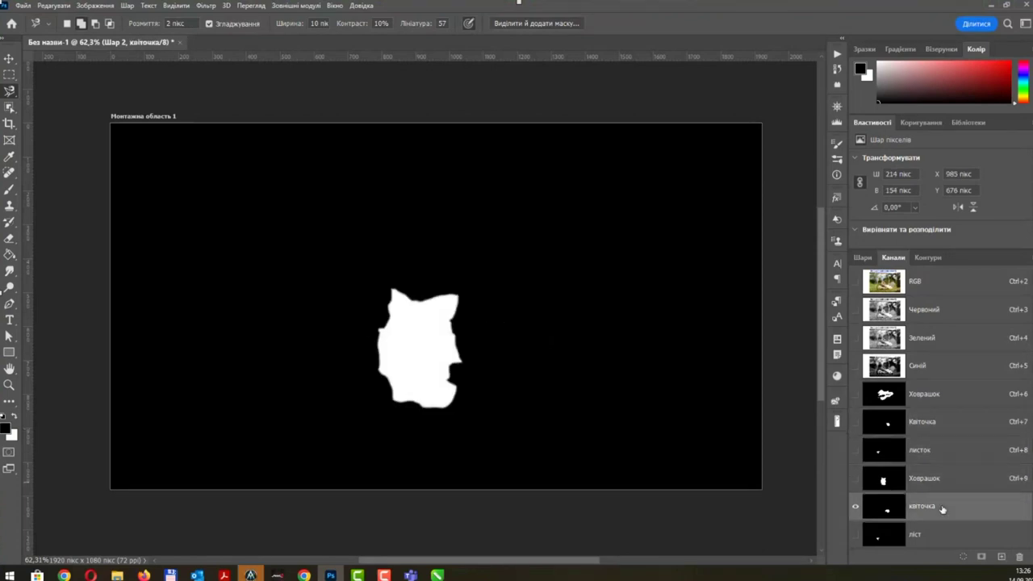
left_click(942, 483)
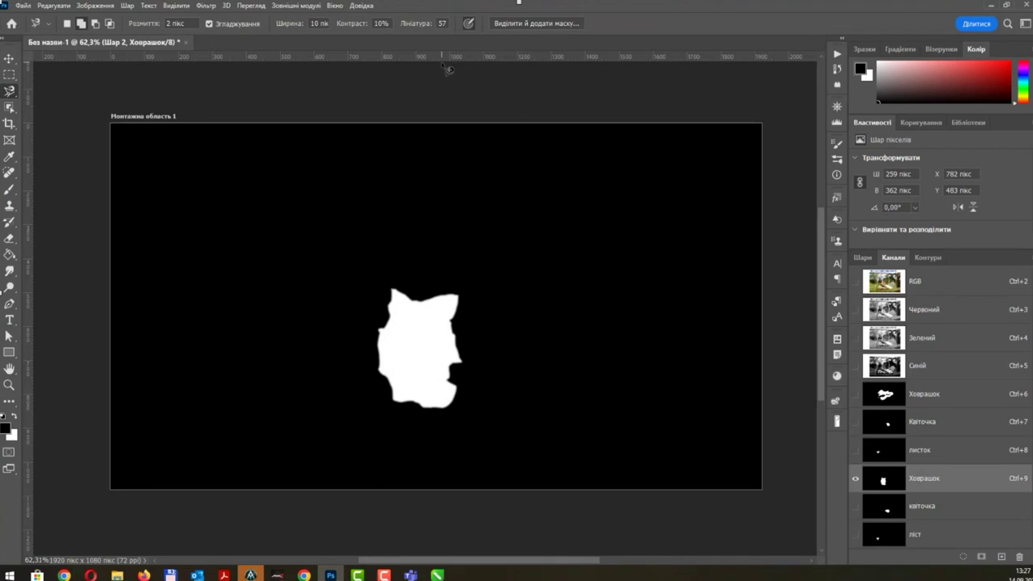
Brush two wavy white arms onto the Ховрашок channel mask, then restore black and the RGB view.
key("b")
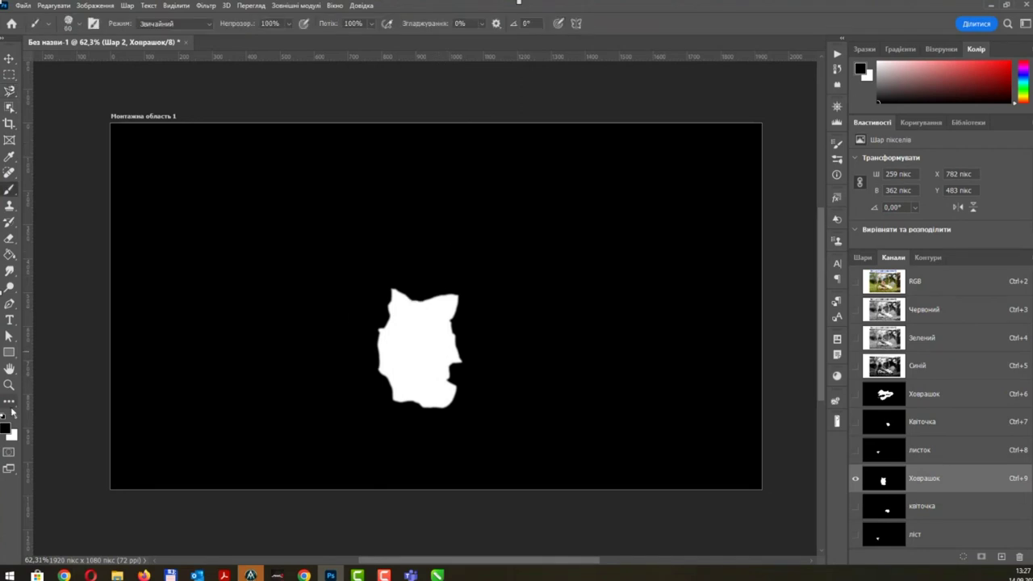
key("x")
mouse_move(394, 316)
left_mouse_down()
mouse_move(328, 268)
mouse_move(291, 305)
left_mouse_up()
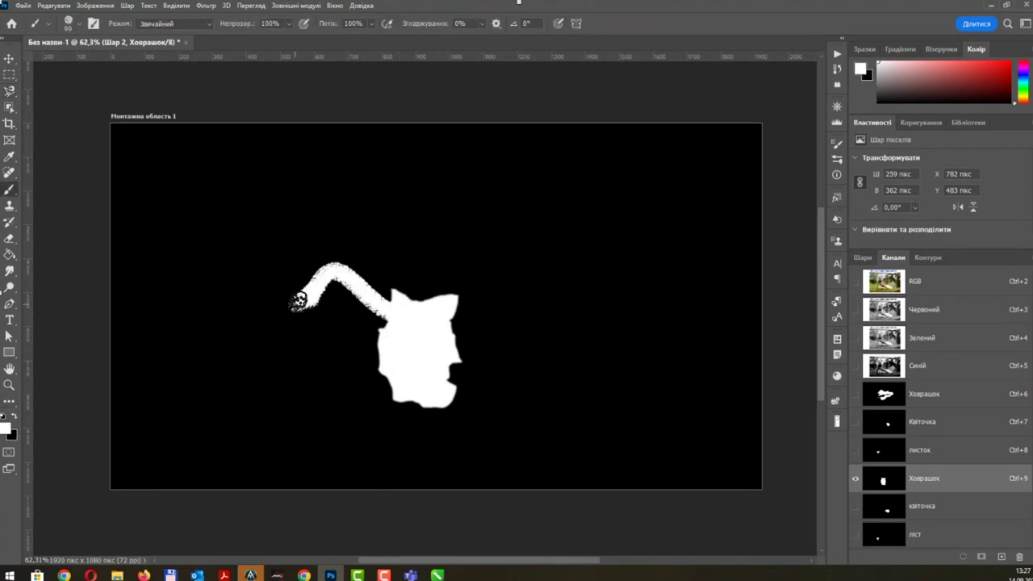
left_click_drag(450, 312, 591, 271)
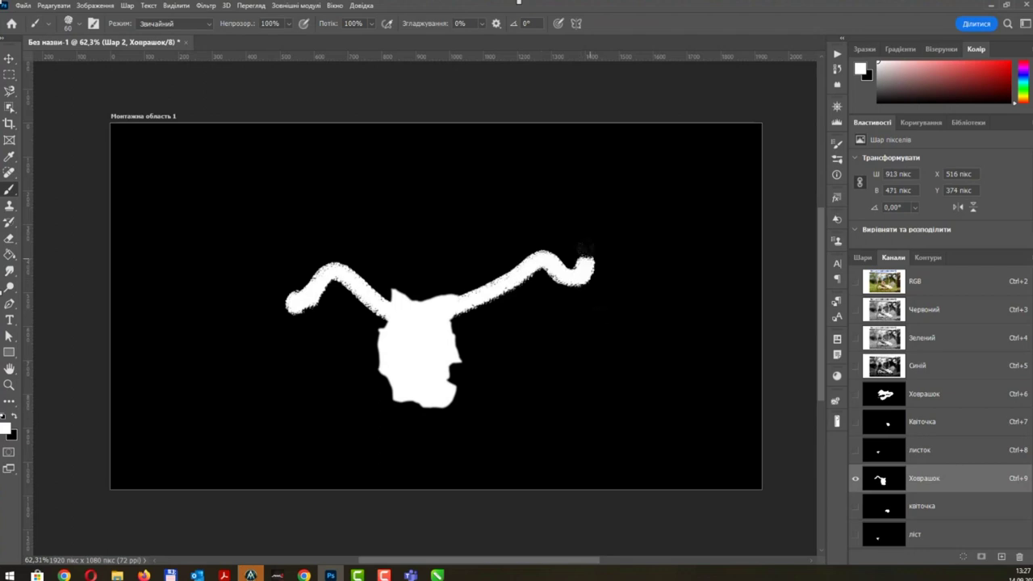
left_click(14, 415)
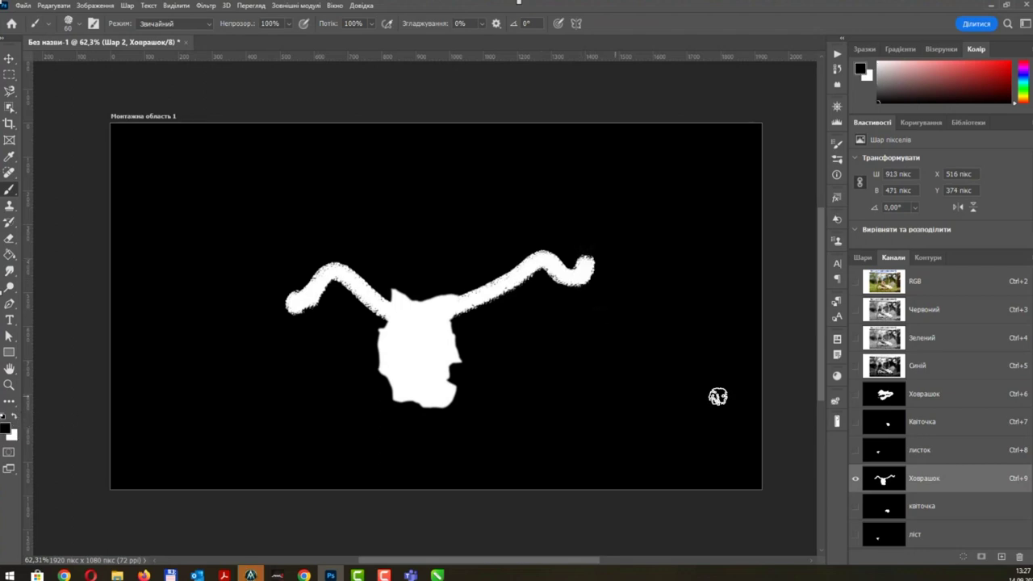
left_click(937, 283)
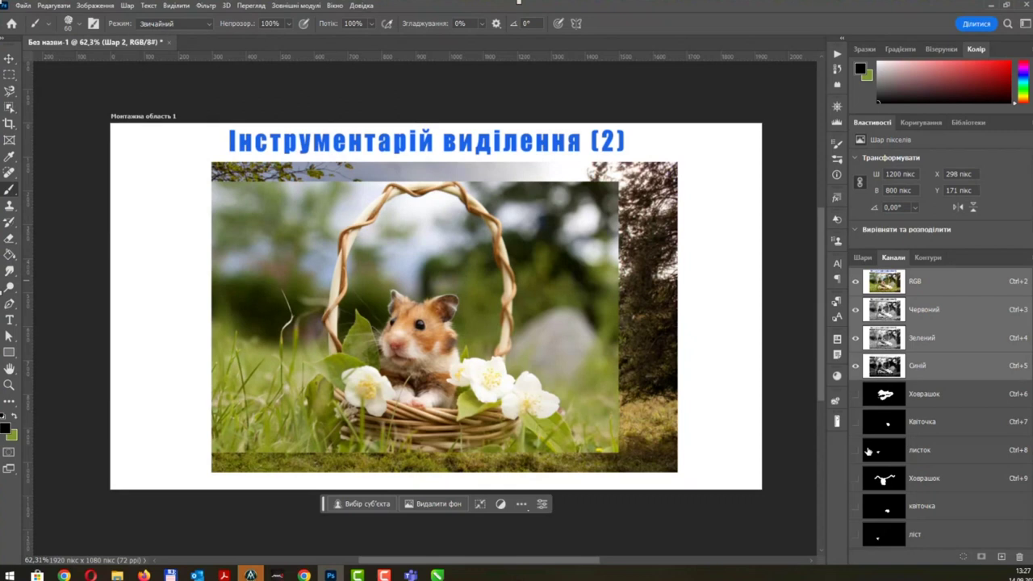
left_click(176, 5)
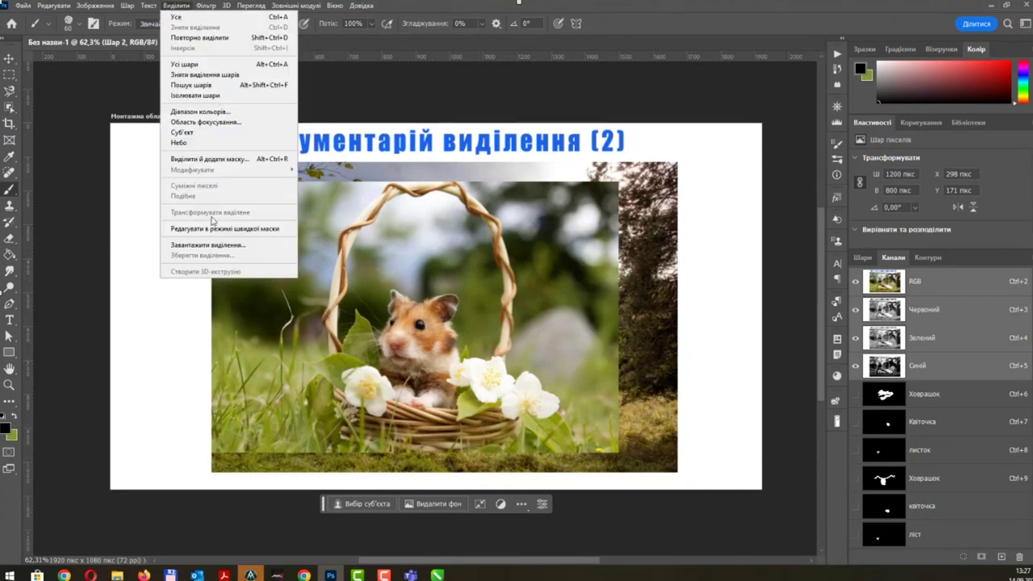
left_click(206, 245)
left_click(599, 150)
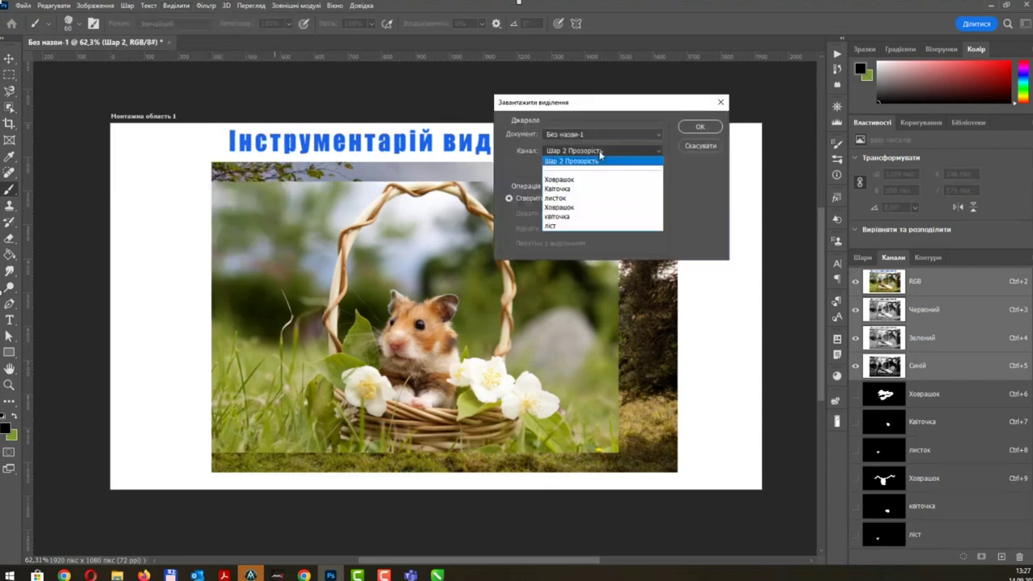
left_click(602, 208)
left_click(699, 127)
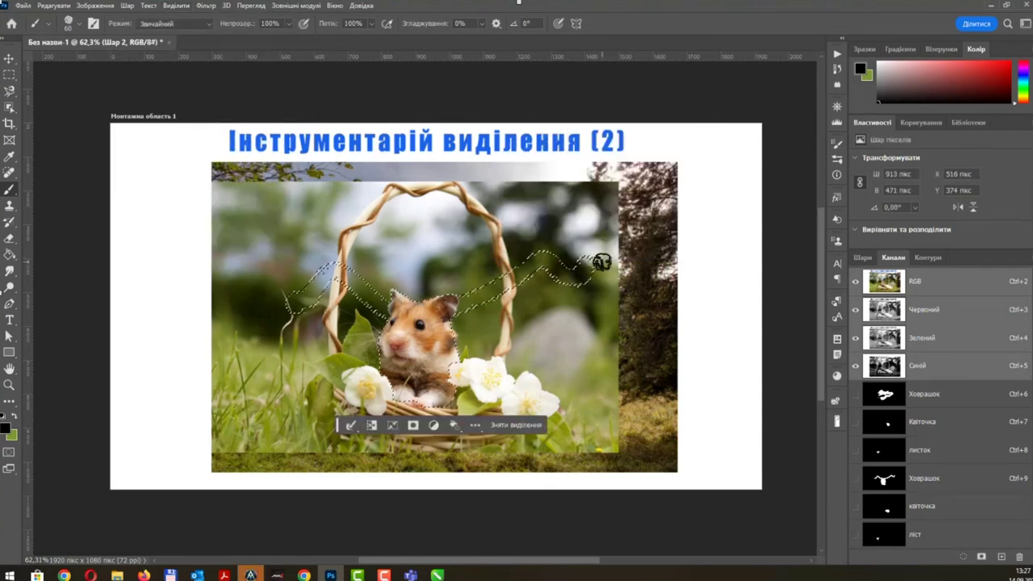
key("ctrl+d")
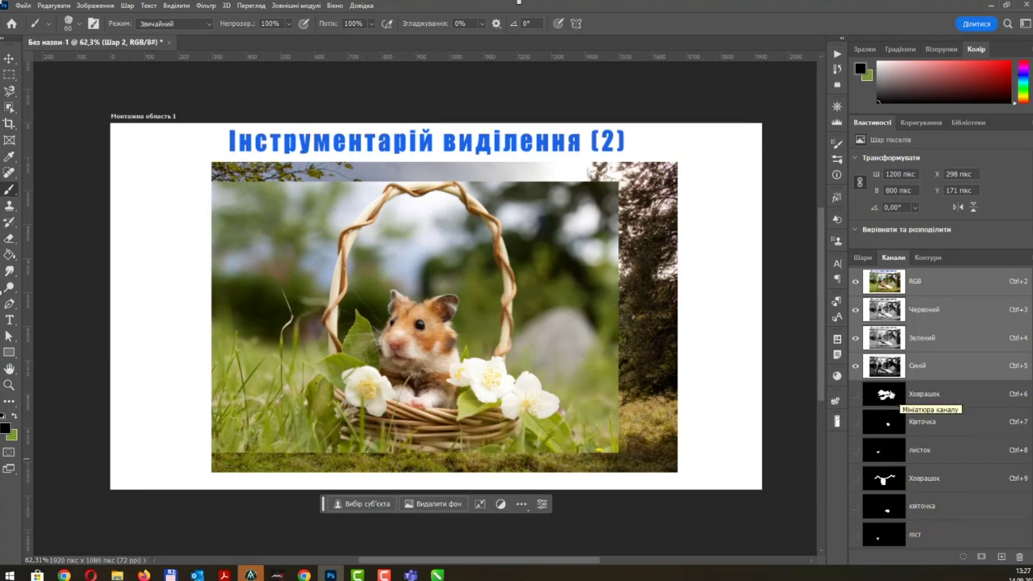
left_click(888, 397, "ctrl")
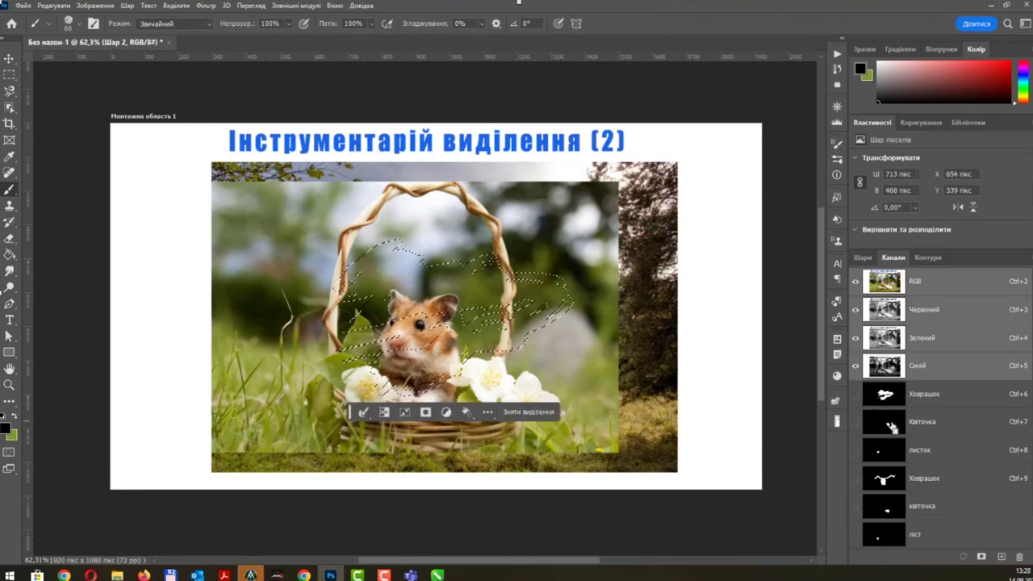
left_click(889, 426, "ctrl")
left_click(888, 452, "ctrl")
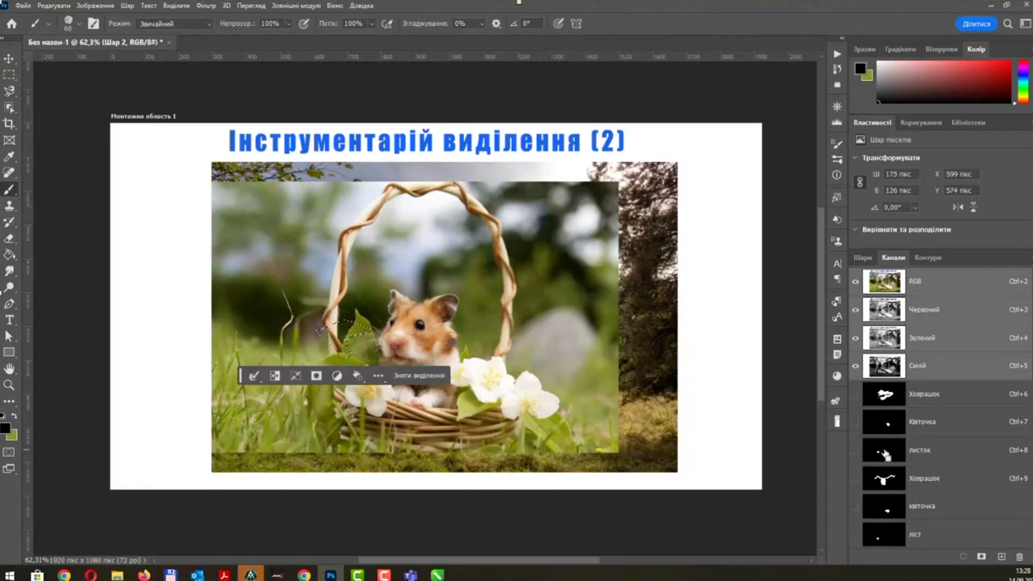
left_click(885, 481, "ctrl")
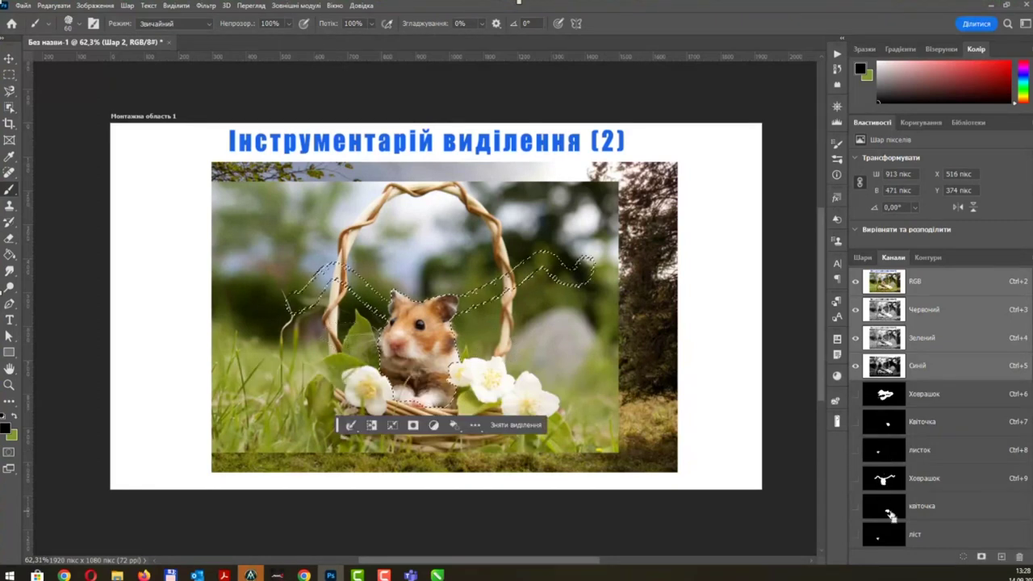
left_click(887, 507, "ctrl")
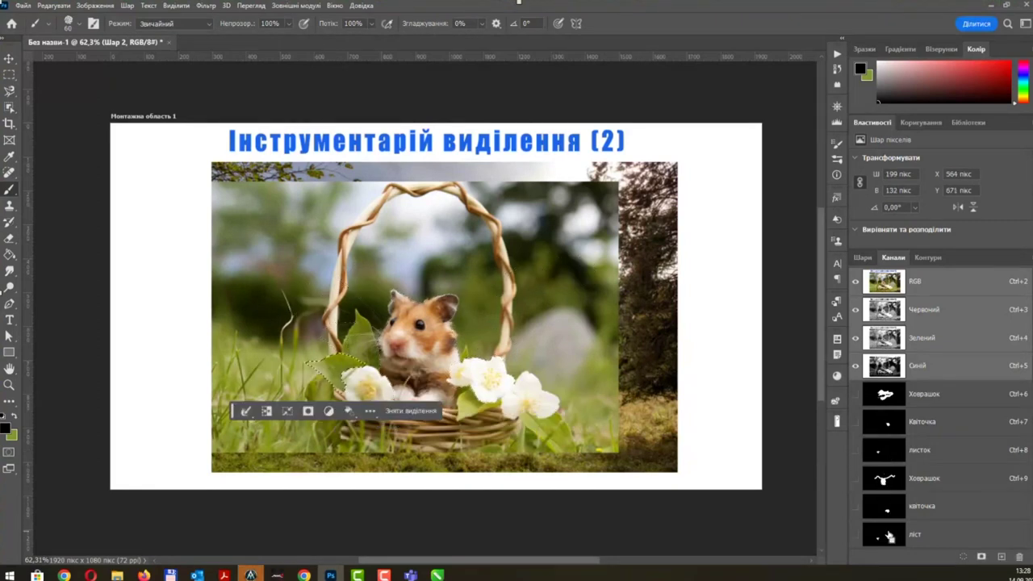
left_click(884, 477, "ctrl")
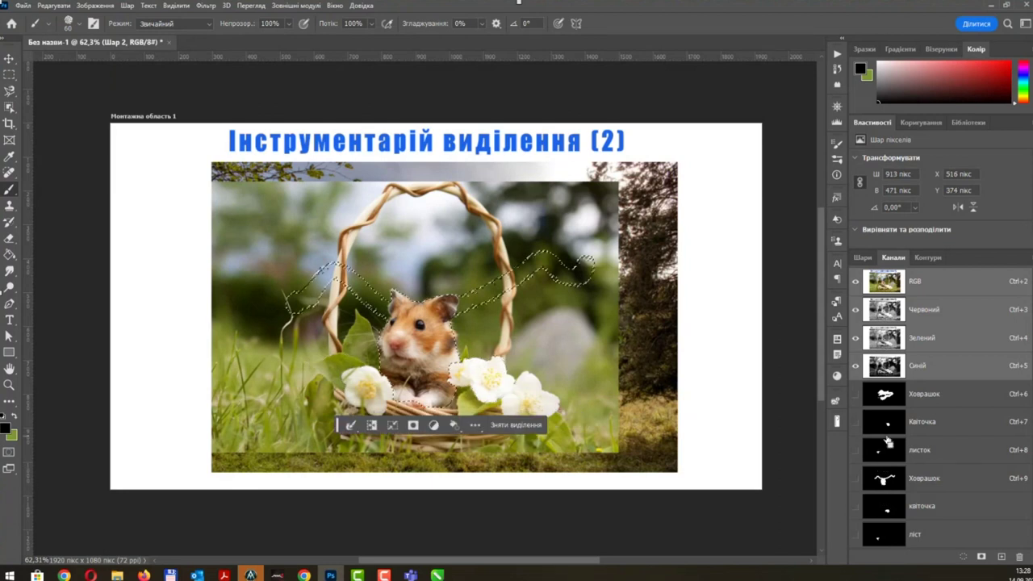
left_click(892, 420, "ctrl")
left_click(893, 395, "ctrl")
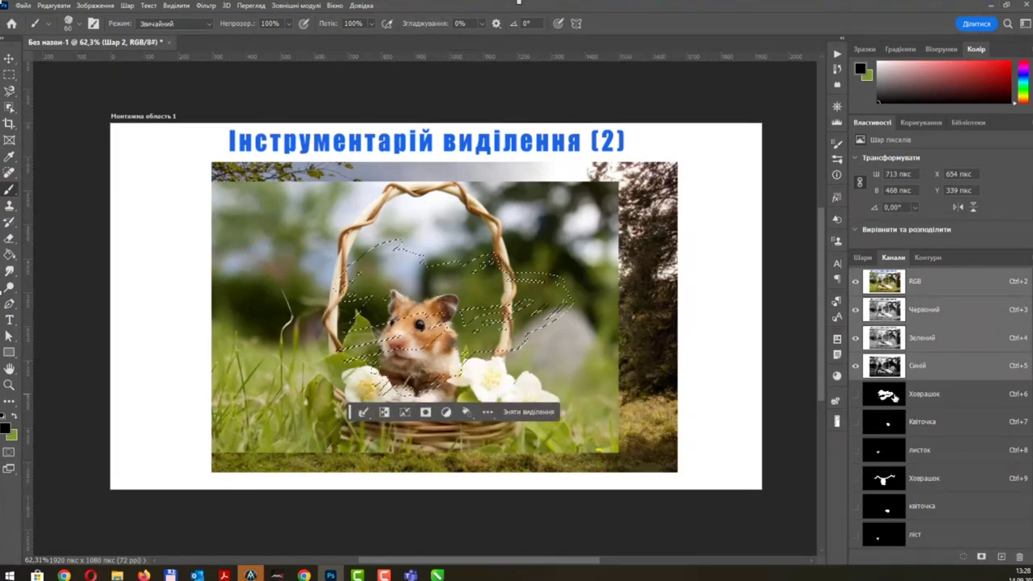
key("ctrl+d")
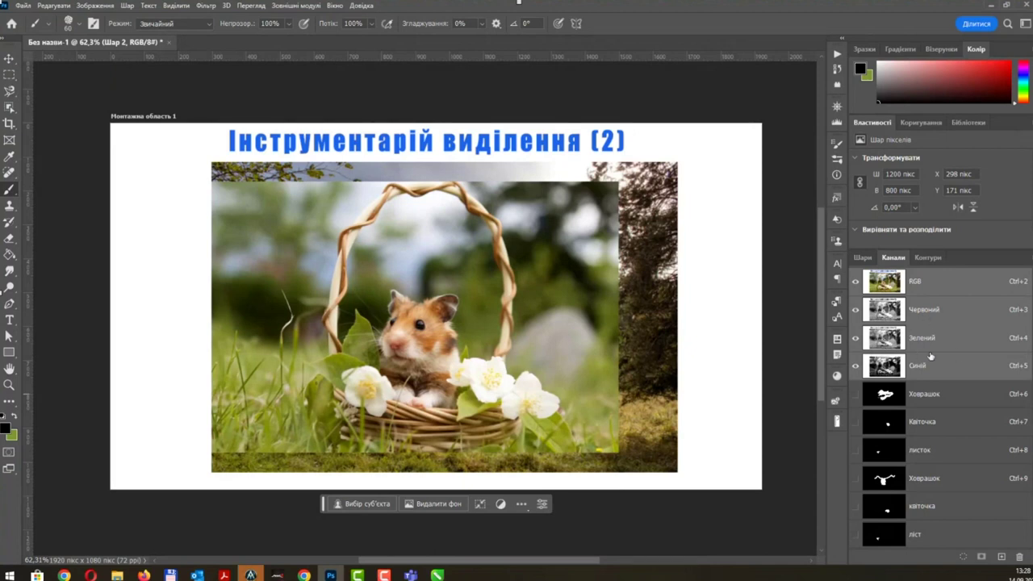
Zoom in, preview the Red, Green and Blue channels, return to RGB, and open the Image menu.
scroll(528, 294, "up", 1)
scroll(528, 294, "up", 1)
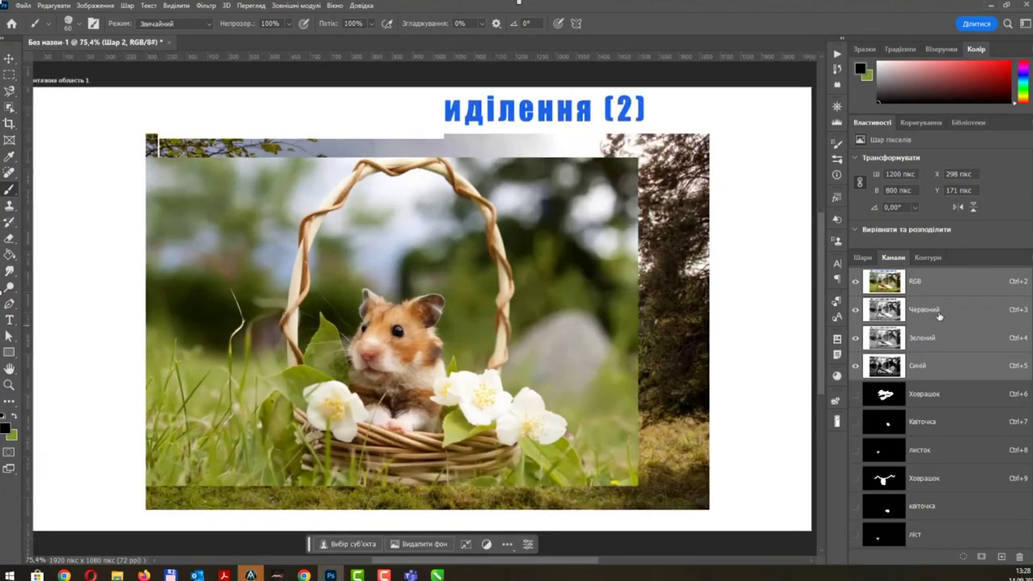
left_click(940, 310)
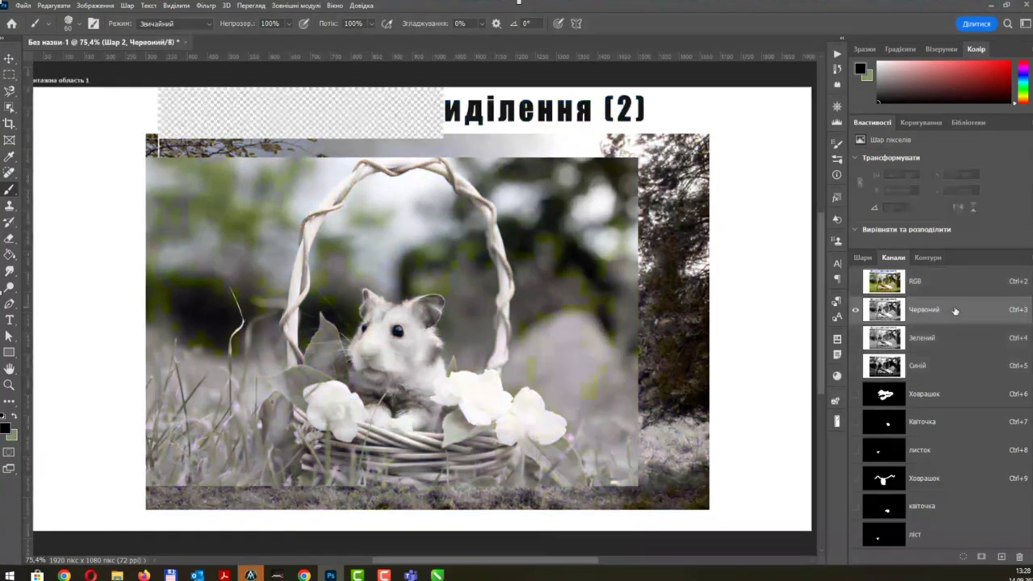
left_click(914, 339)
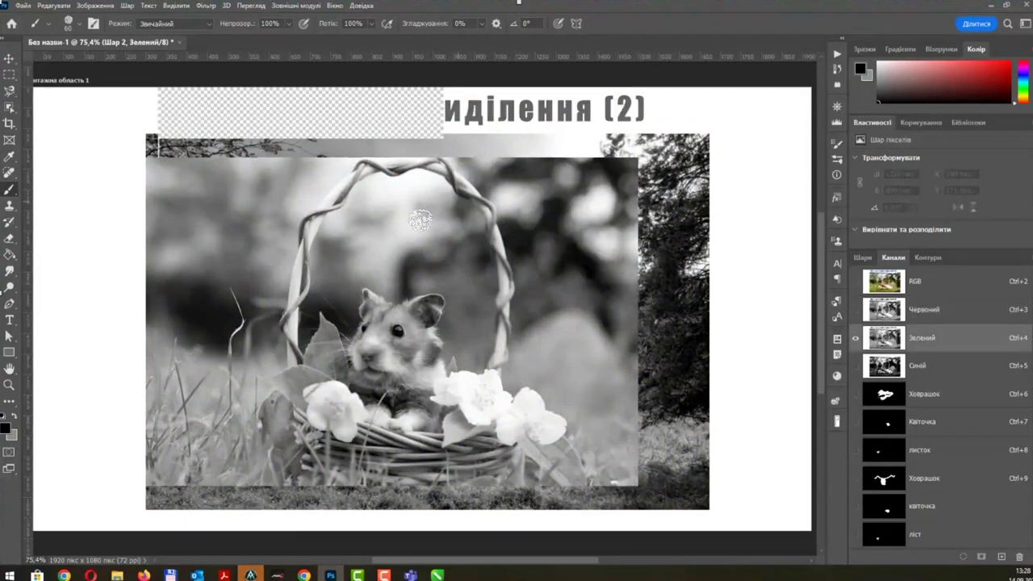
left_click(930, 370)
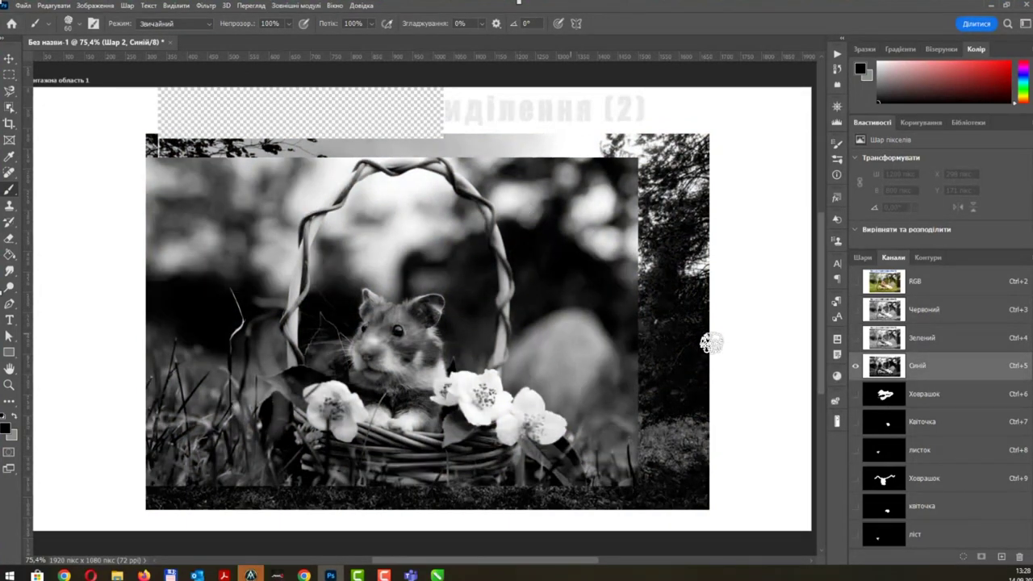
left_click(947, 310)
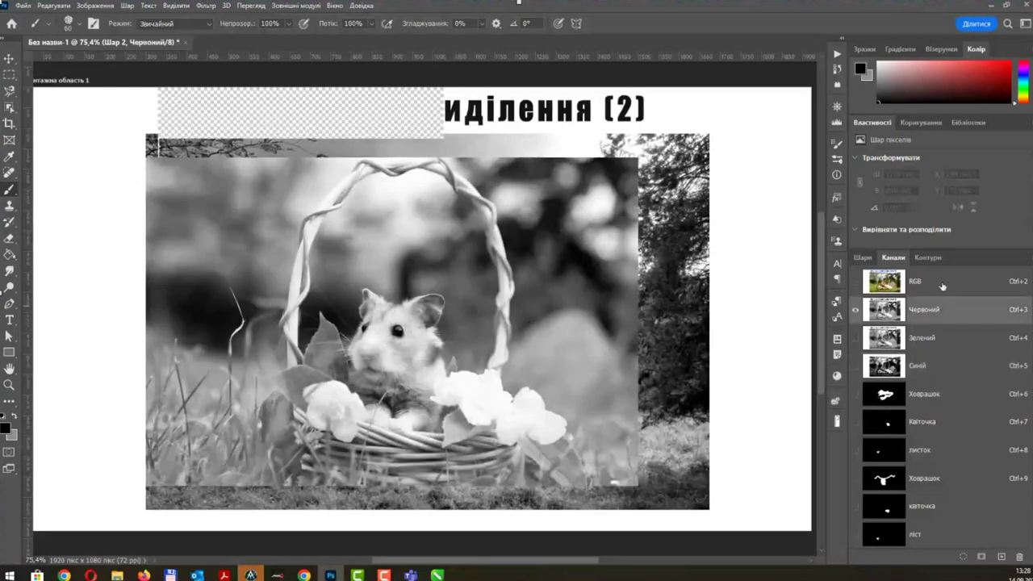
left_click(945, 285)
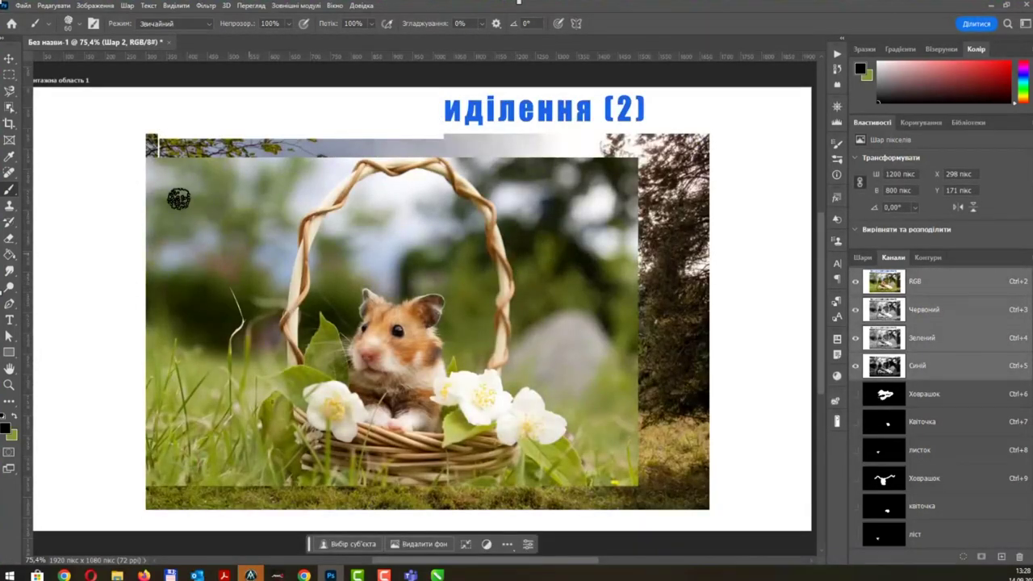
left_click(128, 6)
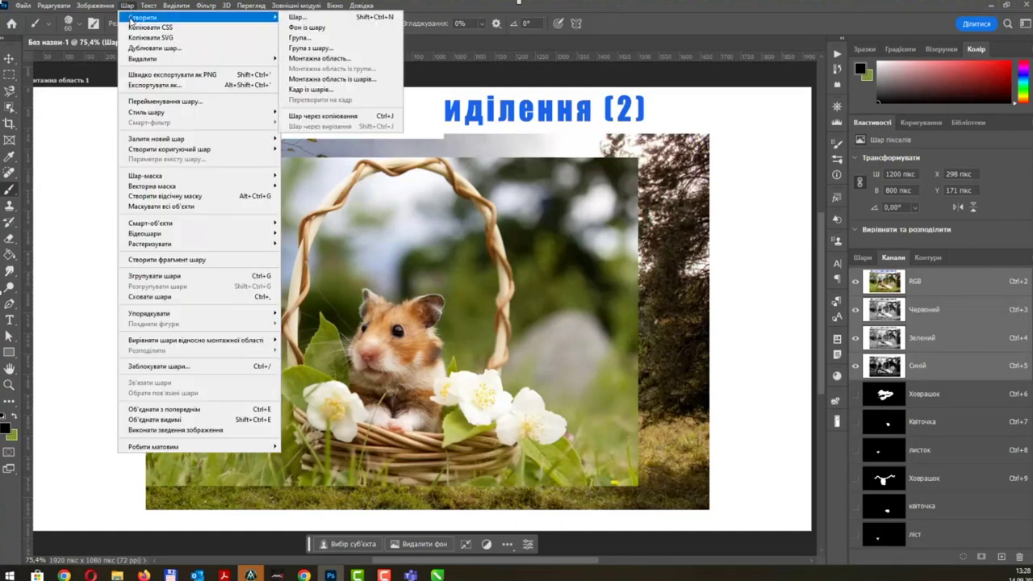
mouse_move(146, 17)
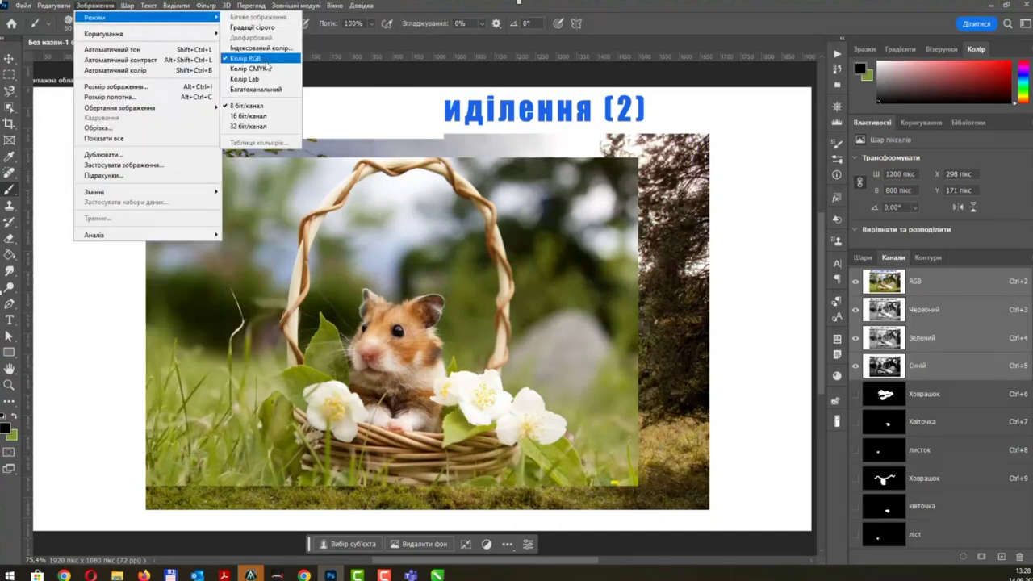
Convert the image to CMYK and preview its Cyan, Magenta, Yellow and Black channels.
left_click(268, 67)
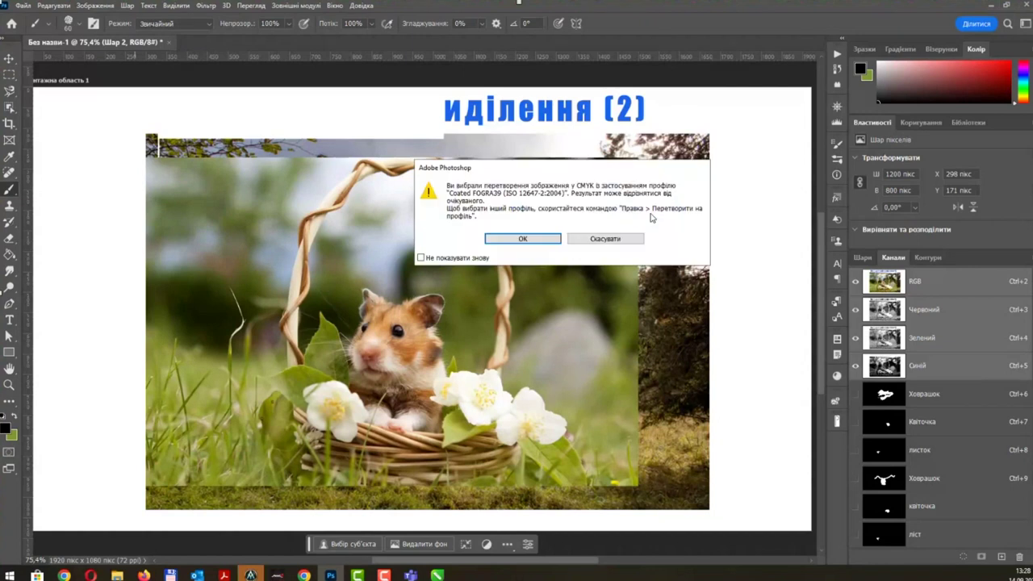
left_click(523, 239)
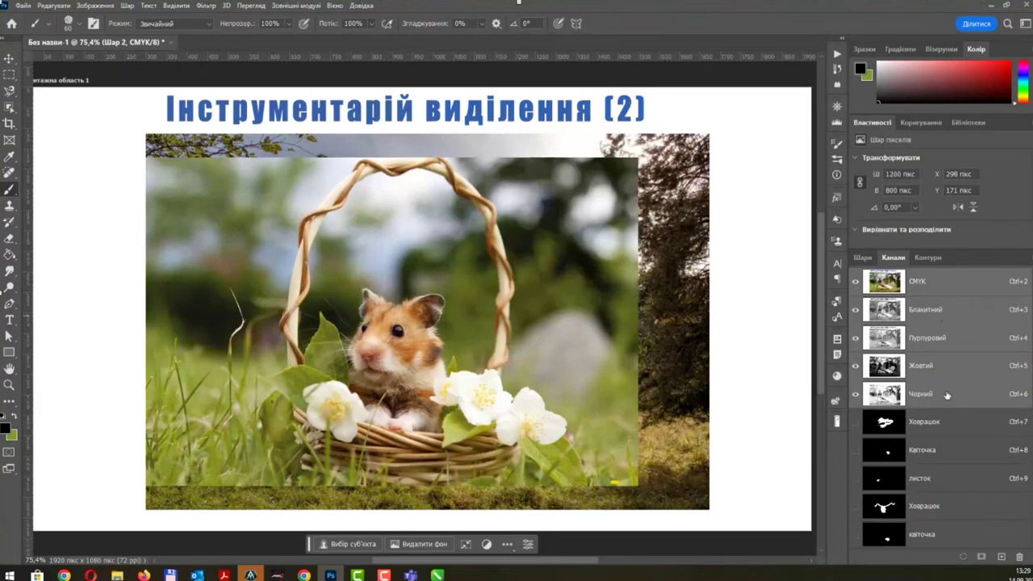
left_click(939, 310)
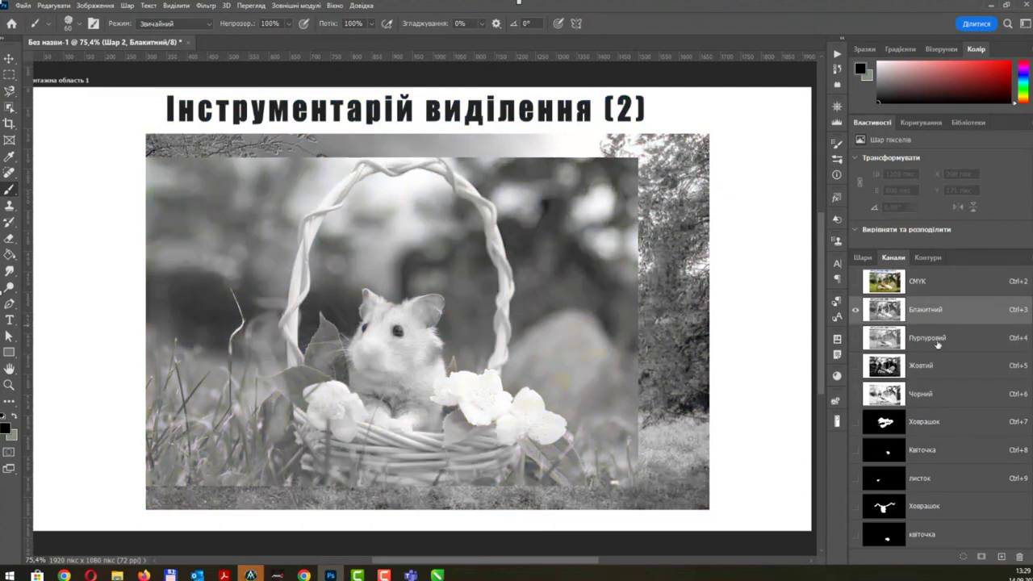
left_click(938, 343)
left_click(935, 369)
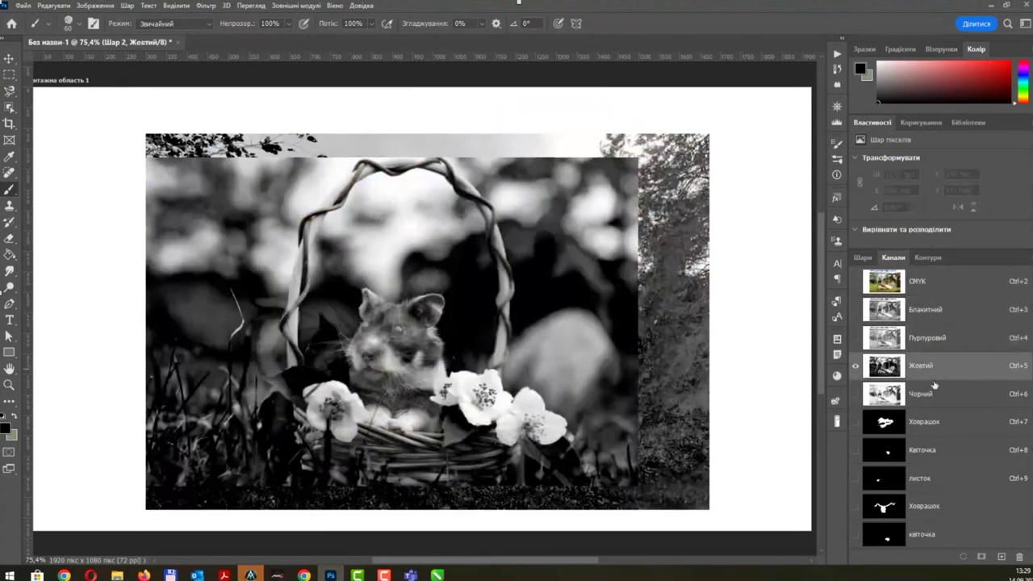
left_click(932, 394)
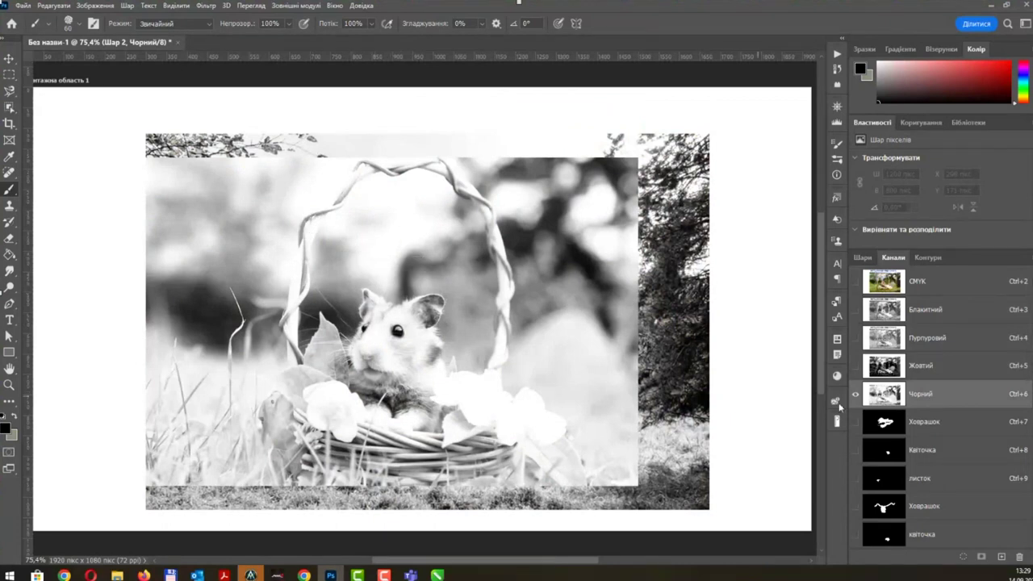
left_click(942, 367)
left_click(942, 338)
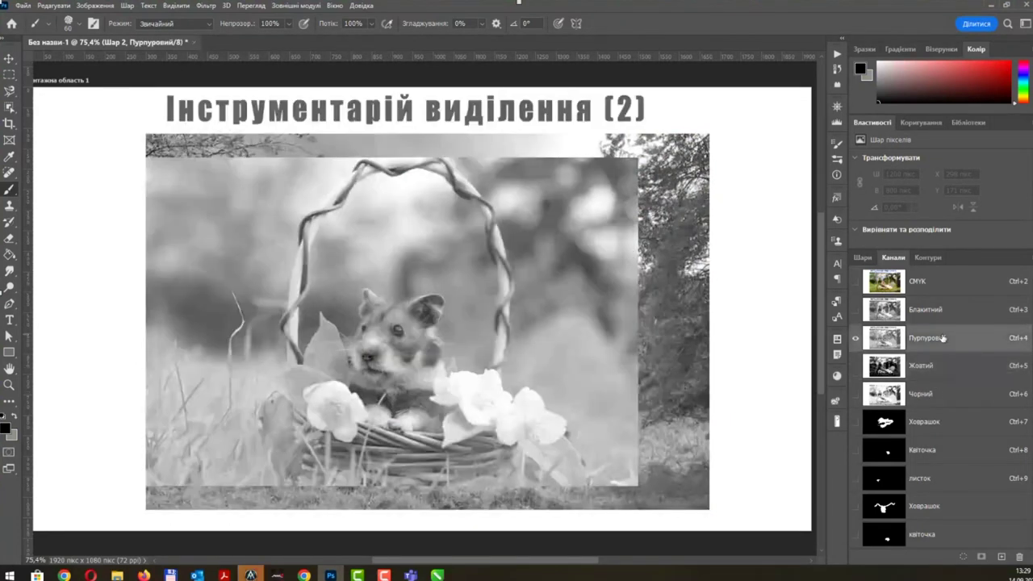
left_click(943, 310)
left_click(942, 282)
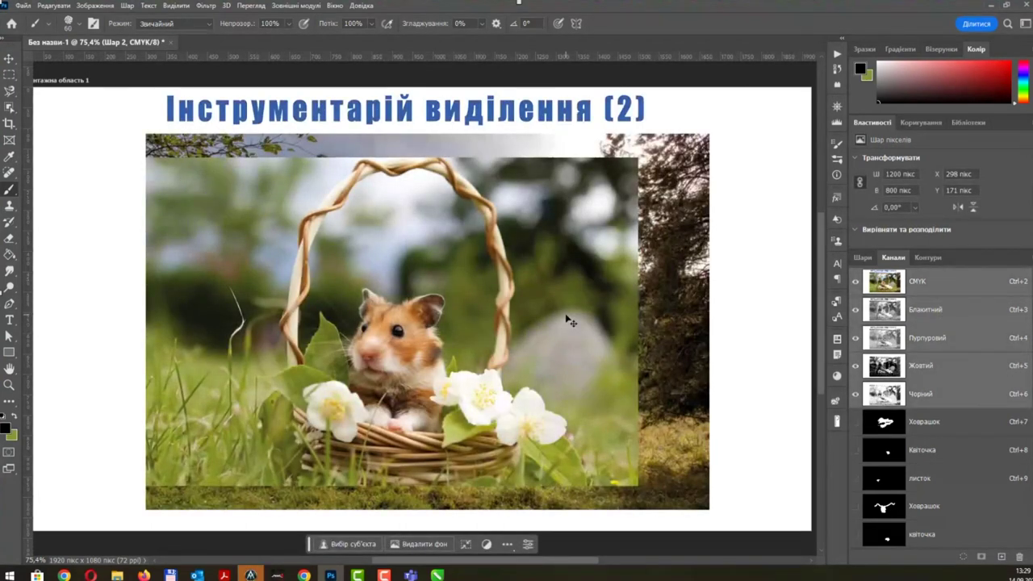
Undo back to RGB, load the bright-areas selection, deselect it, and fit the slide in view.
key("ctrl+z")
key("ctrl+alt+2")
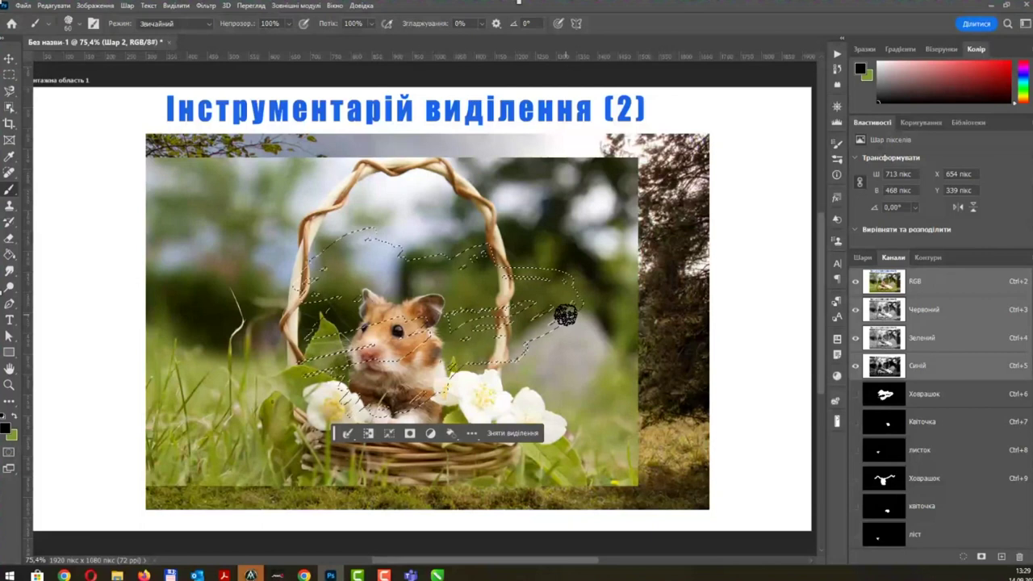
key("ctrl+d")
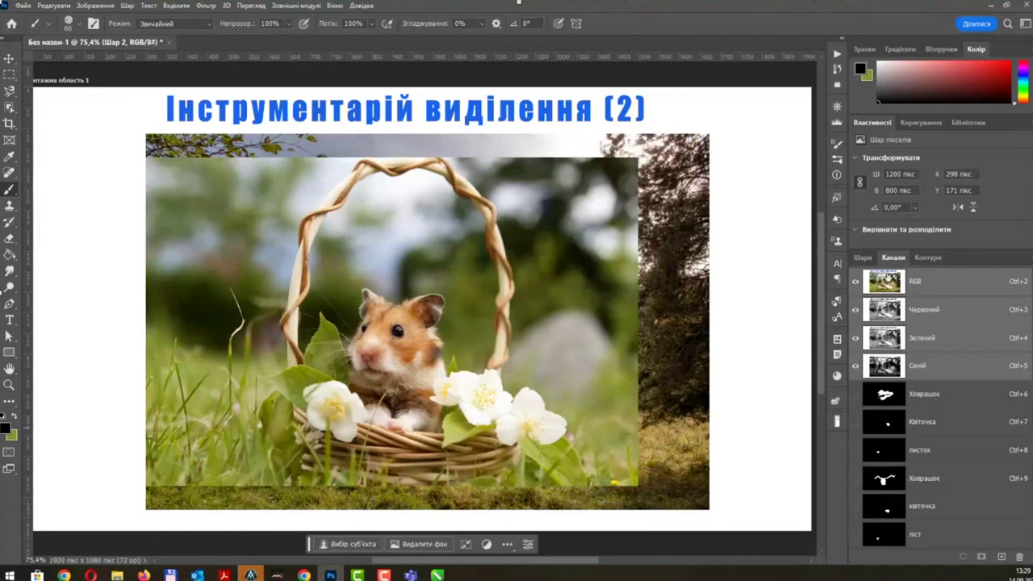
key("ctrl+0")
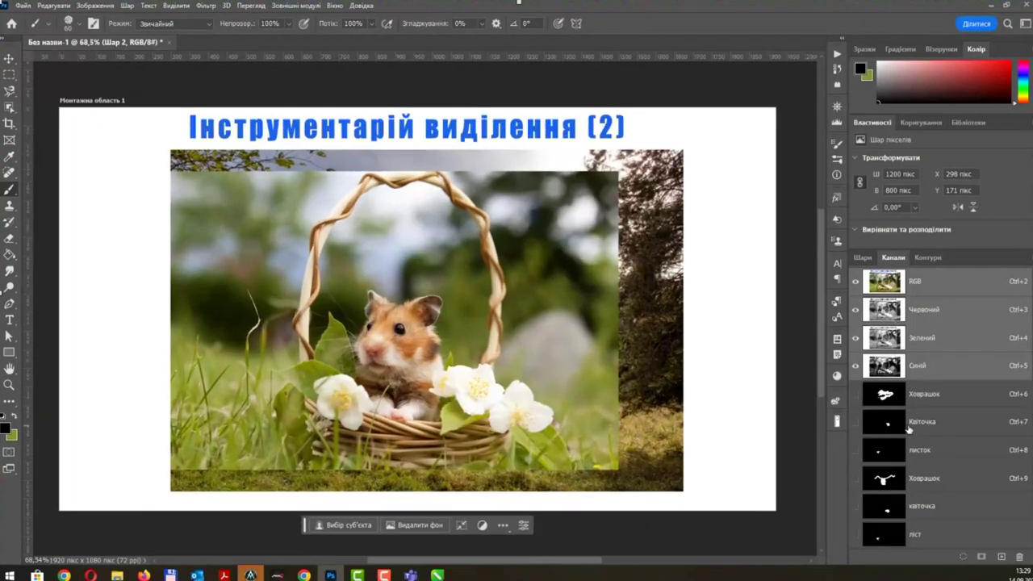
View the Ховрашок channel mask alone and over the photo, then reselect the RGB composite.
right_click(937, 394)
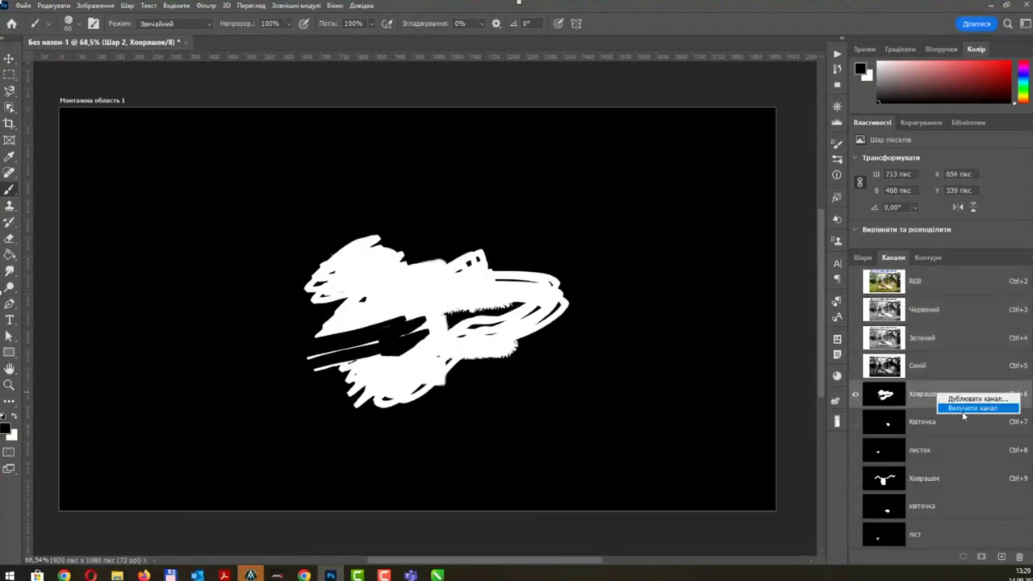
left_click(938, 279)
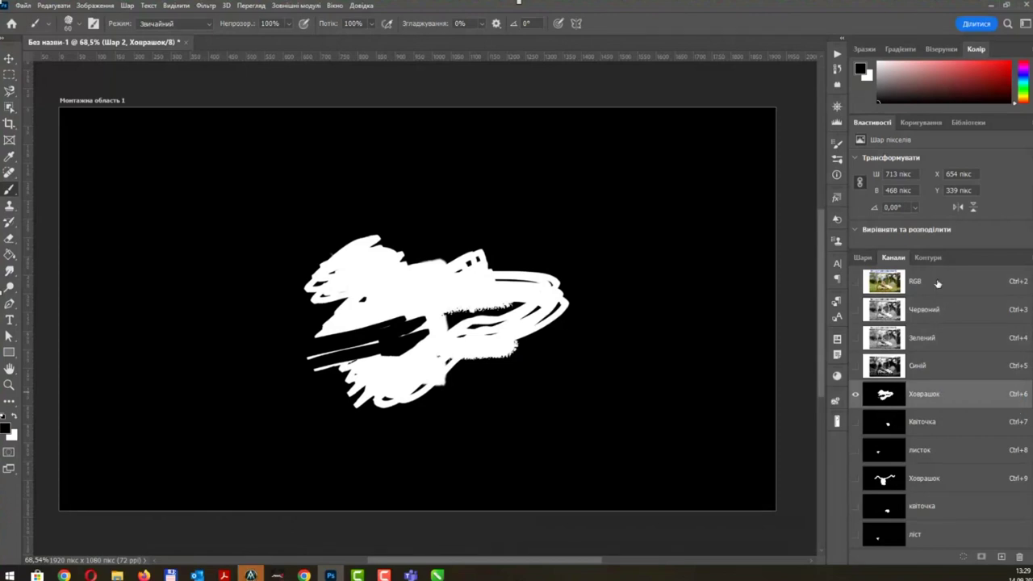
left_click(855, 281)
left_click(945, 281)
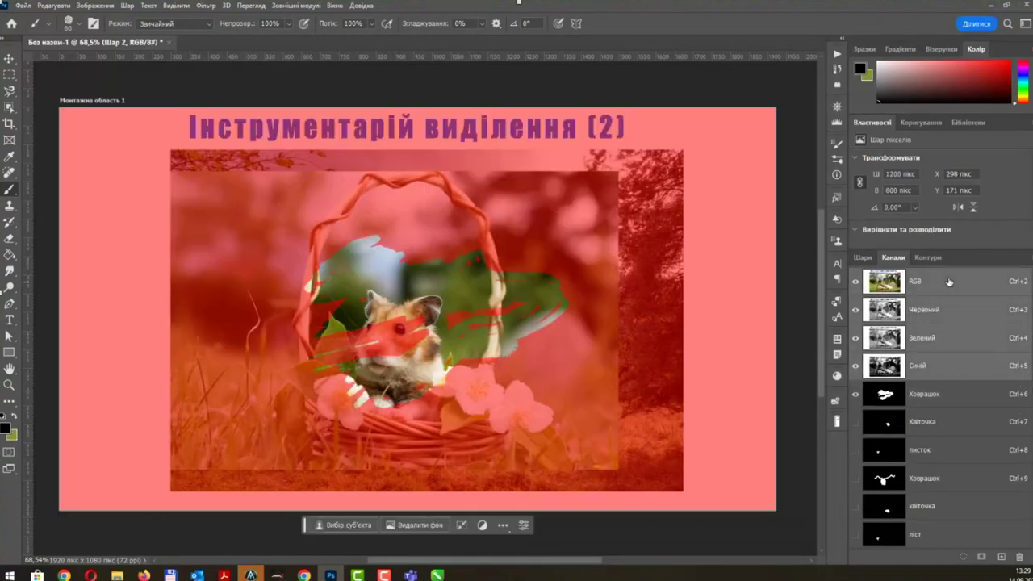
Toggle the Квіточка, листок and second Ховрашок mask overlays on and off.
left_click(856, 395)
left_click(856, 422)
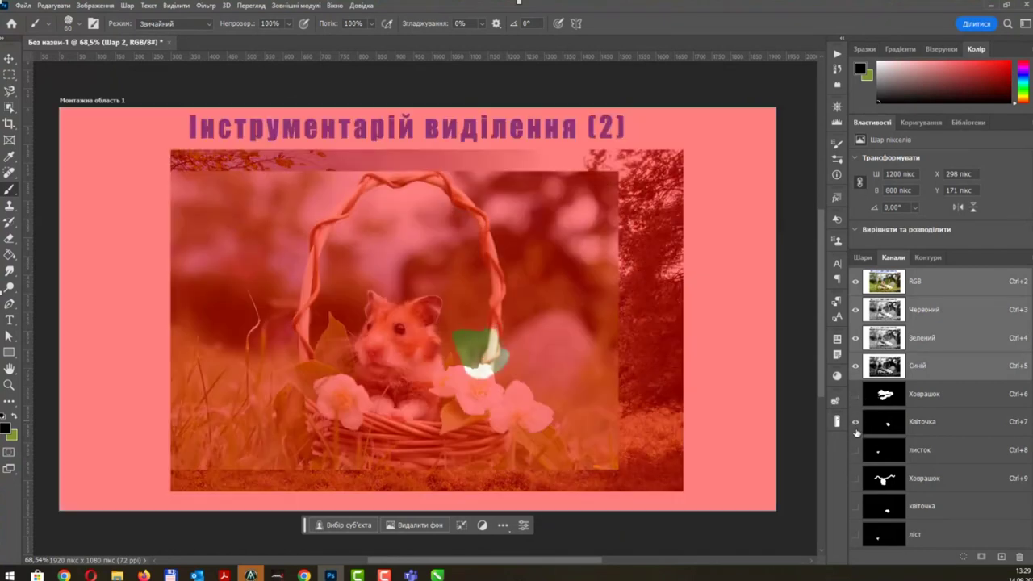
left_click(855, 422)
left_click(856, 450)
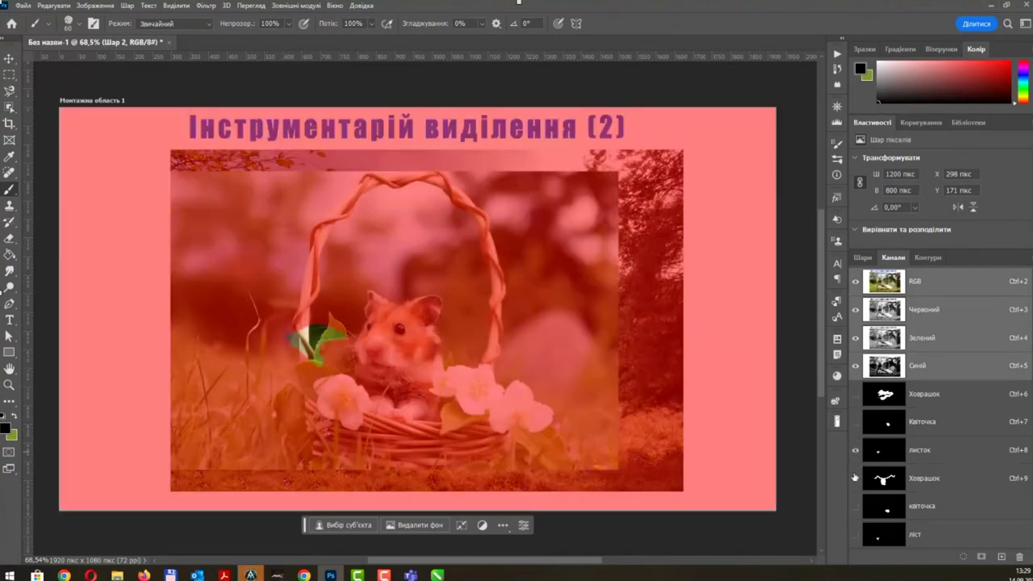
left_click(854, 479)
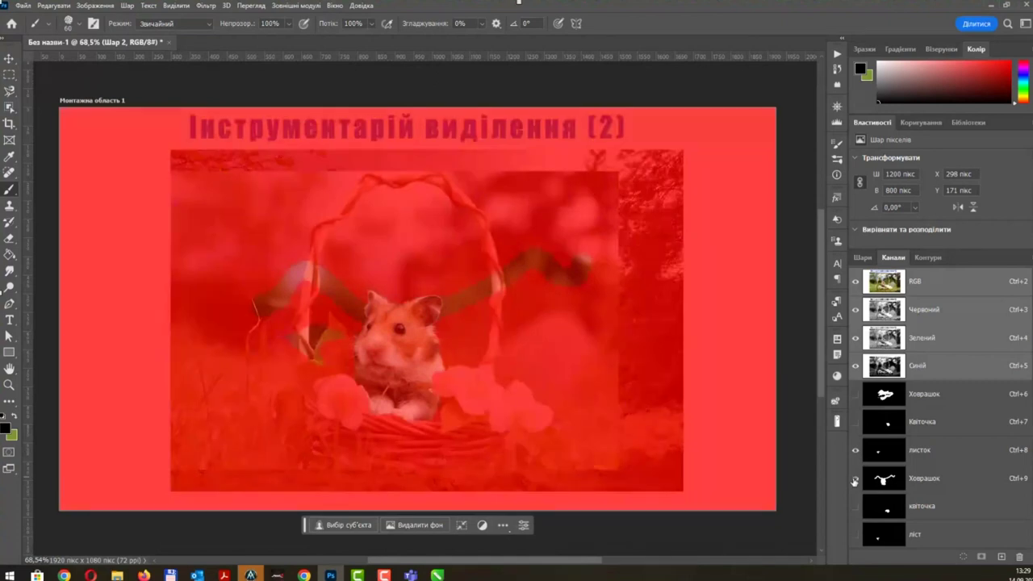
left_click(856, 450)
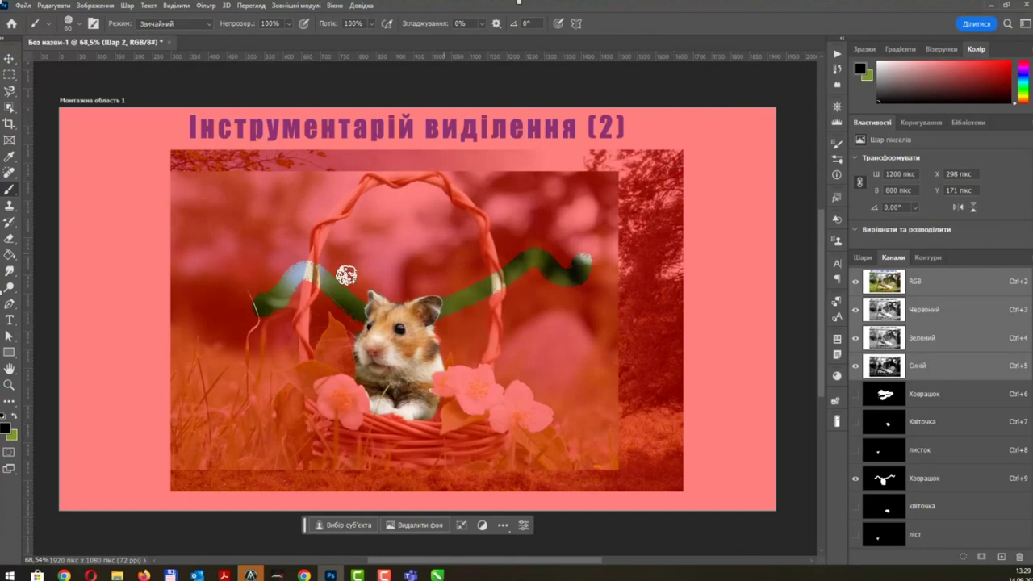
left_click(855, 479)
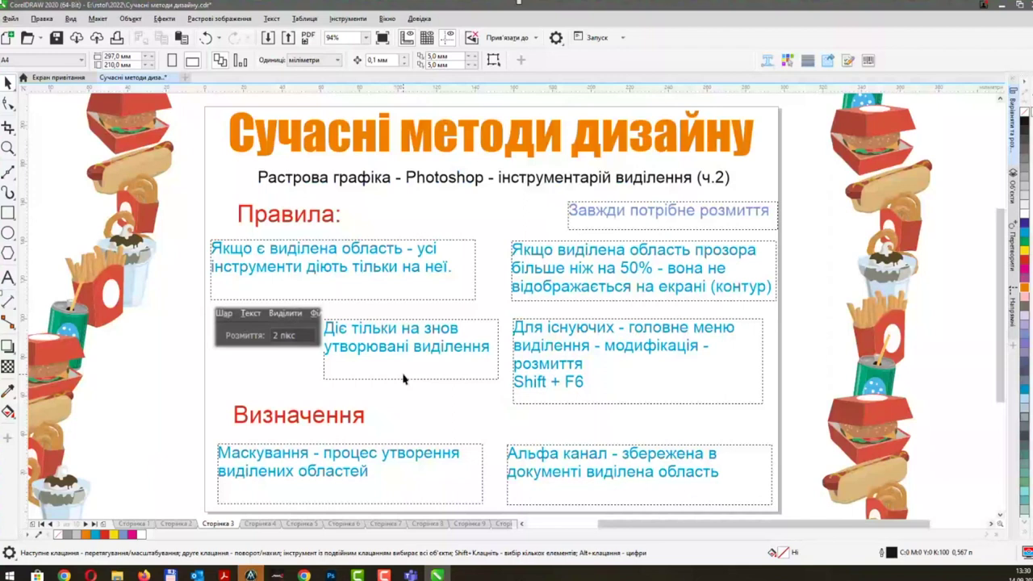
Flip to slide page 4 and back to the page 3 rules slide, then return to Photoshop.
left_click(260, 524)
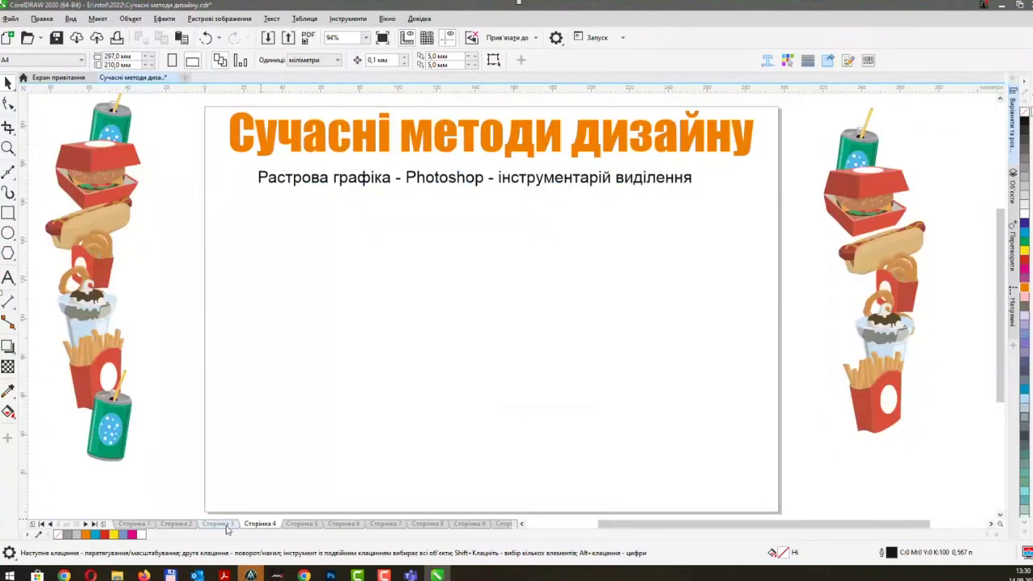
left_click(226, 524)
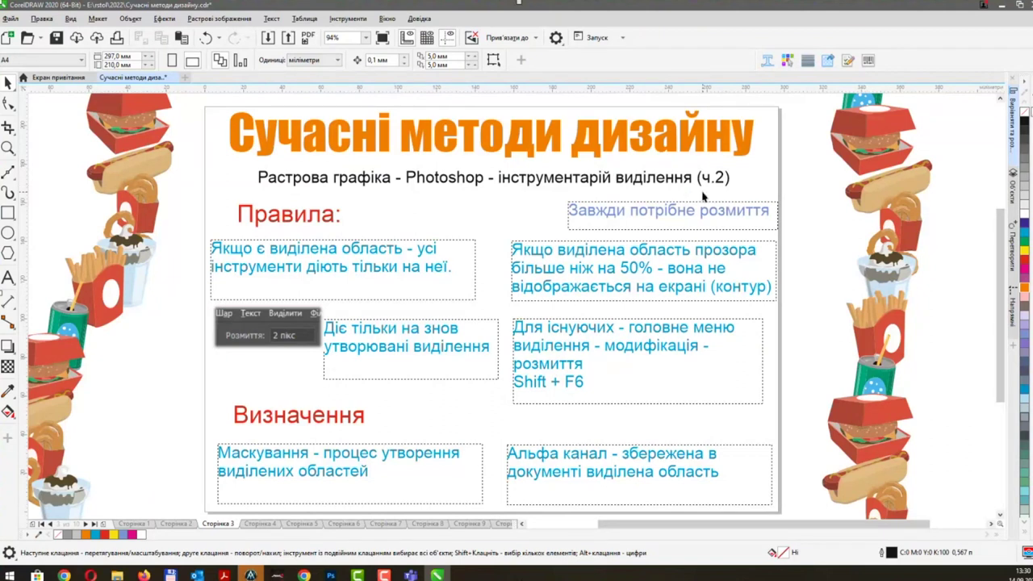
left_click(984, 5)
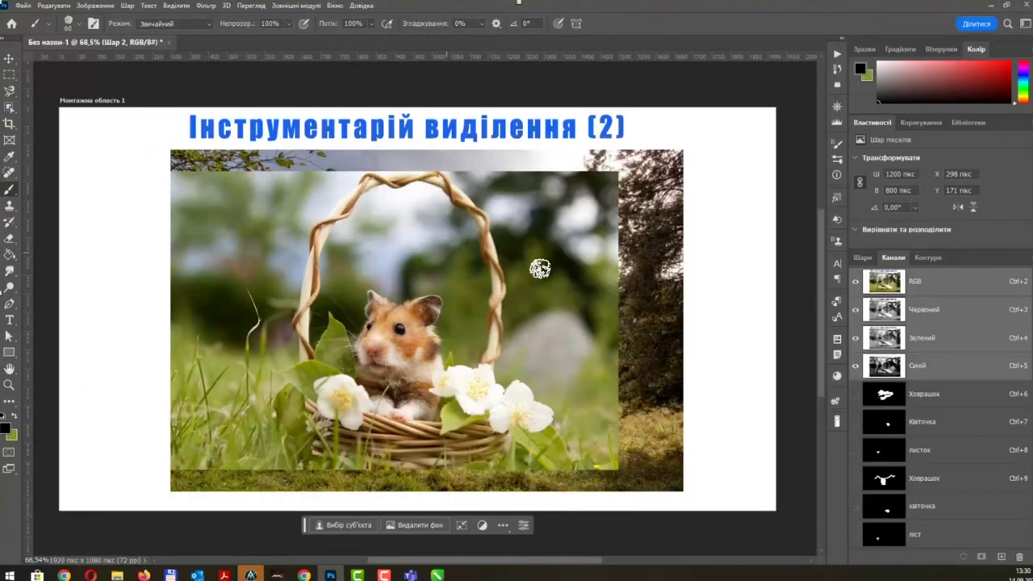
Delete the hamster layer 'Шар 2' in the Layers panel.
left_click(863, 256)
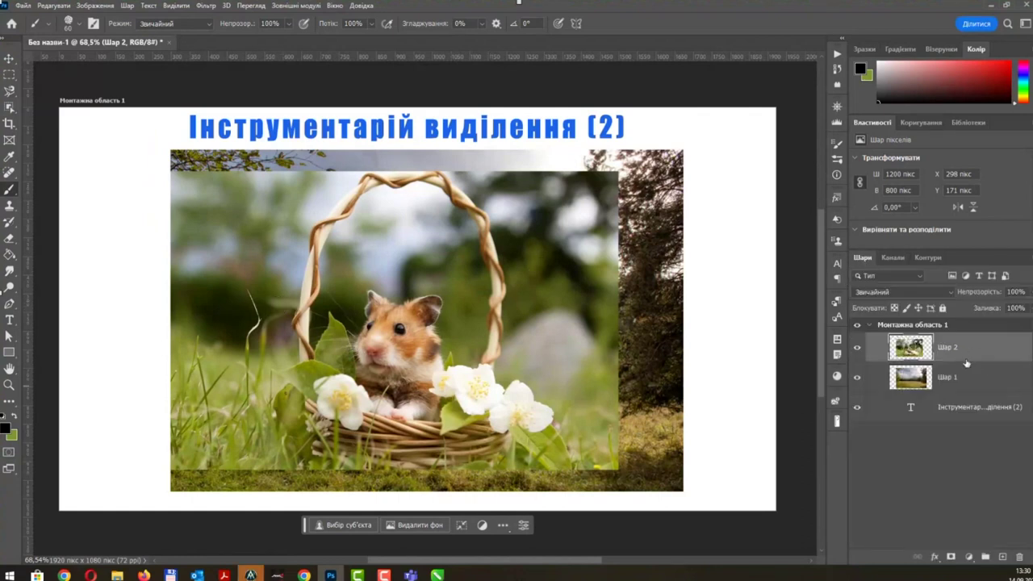
key("Delete")
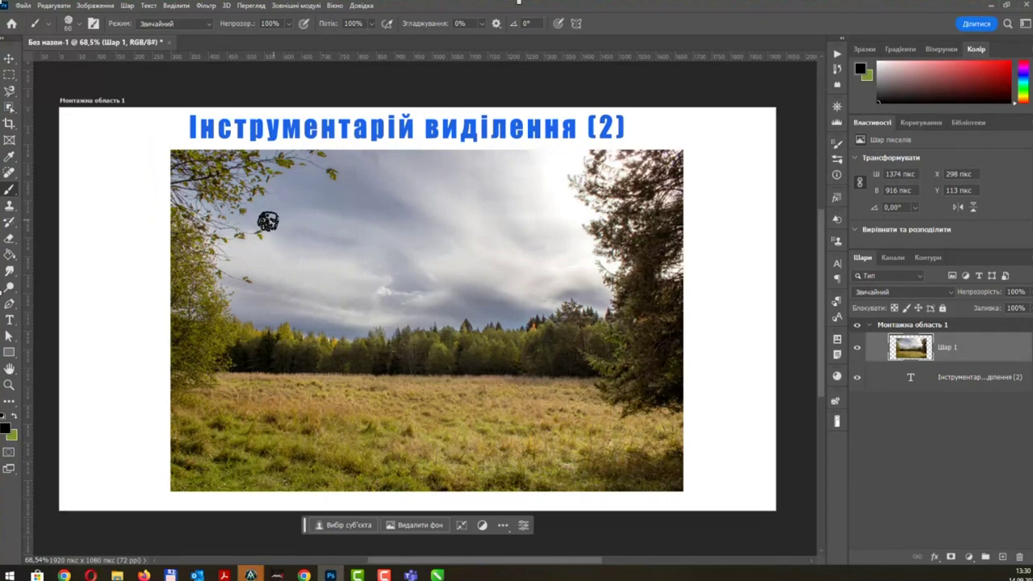
Browse the Filter menu, then move over to the Select menu.
left_click(207, 5)
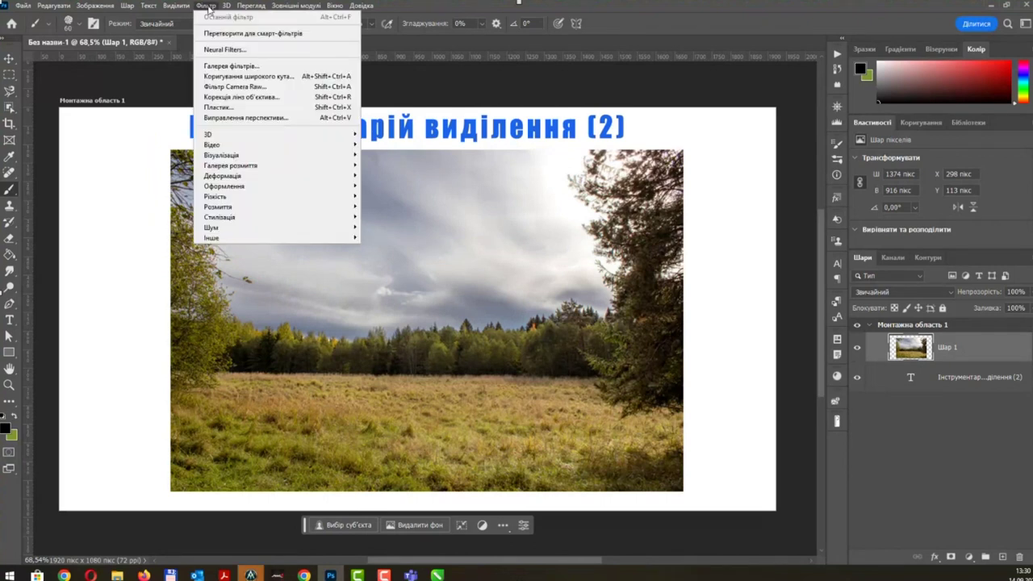
left_click(149, 5)
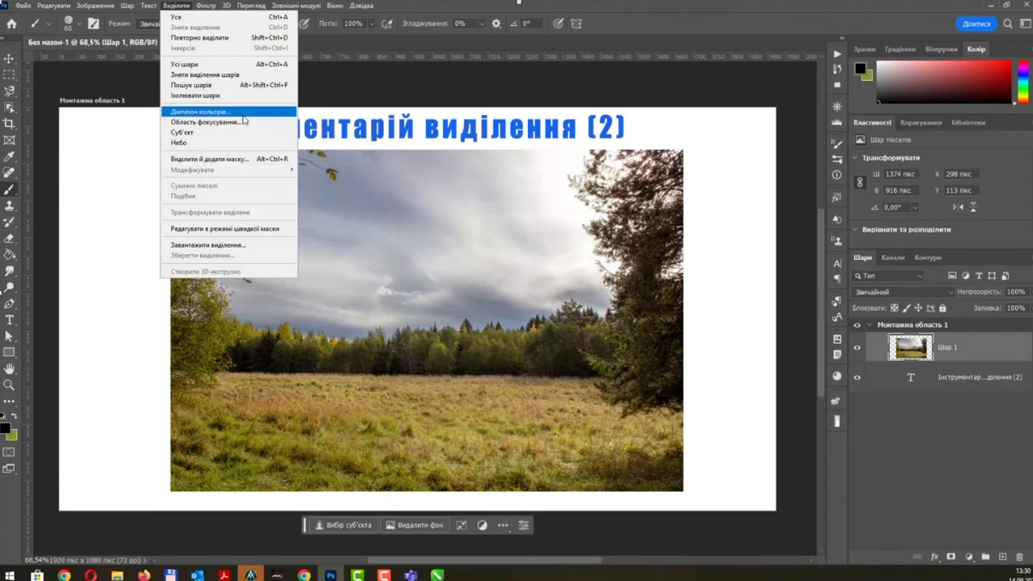
Select the grass with Color Range using Sampled Colors and fuzziness 92.
left_click(243, 113)
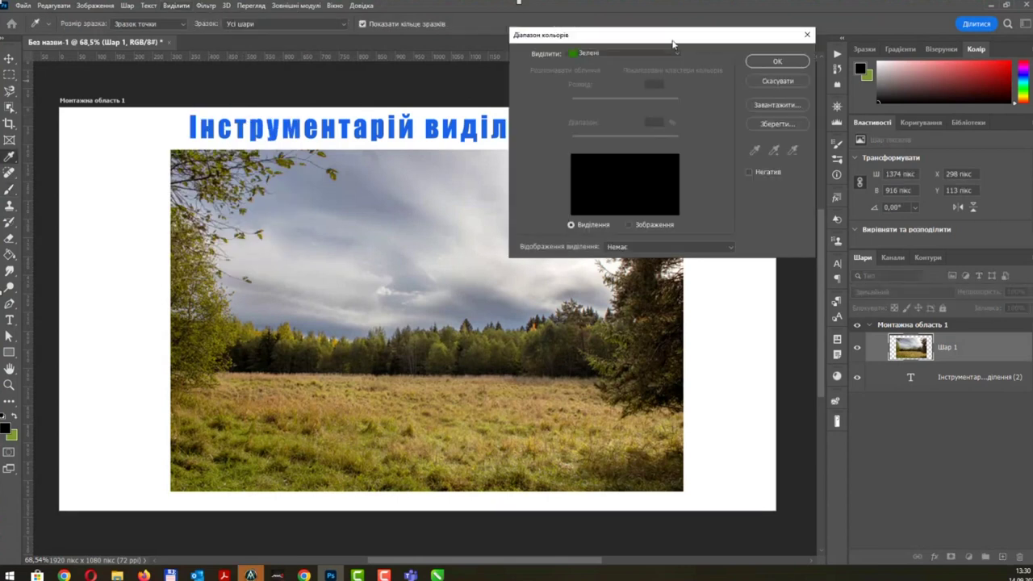
left_click_drag(673, 42, 761, 33)
left_click(761, 44)
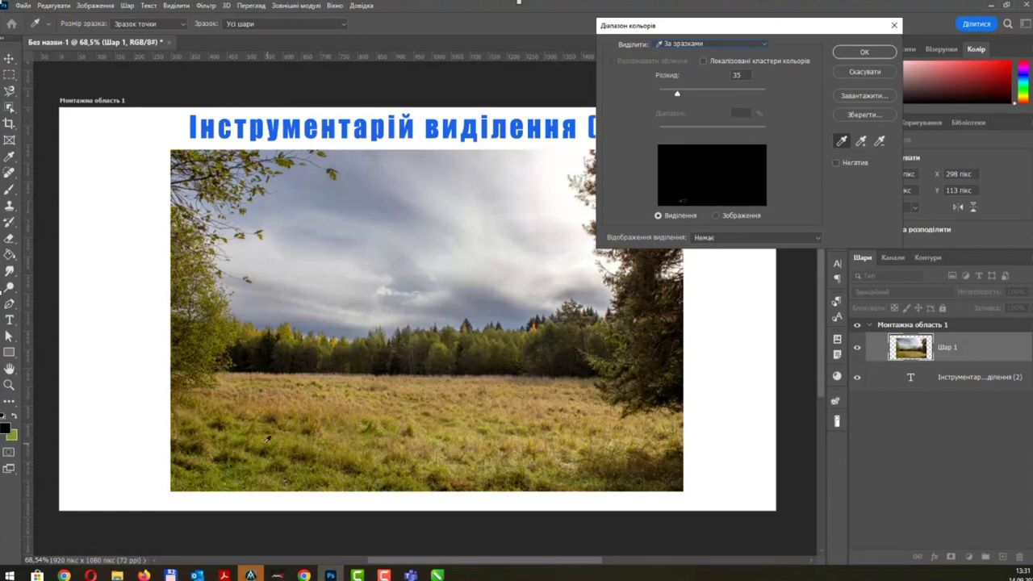
left_click(253, 438)
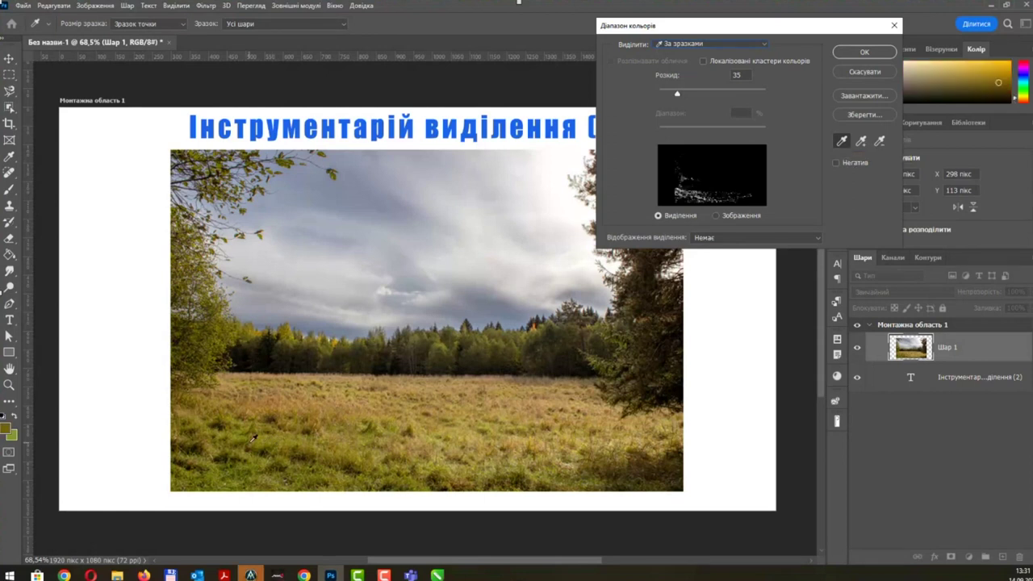
left_click_drag(253, 437, 277, 440)
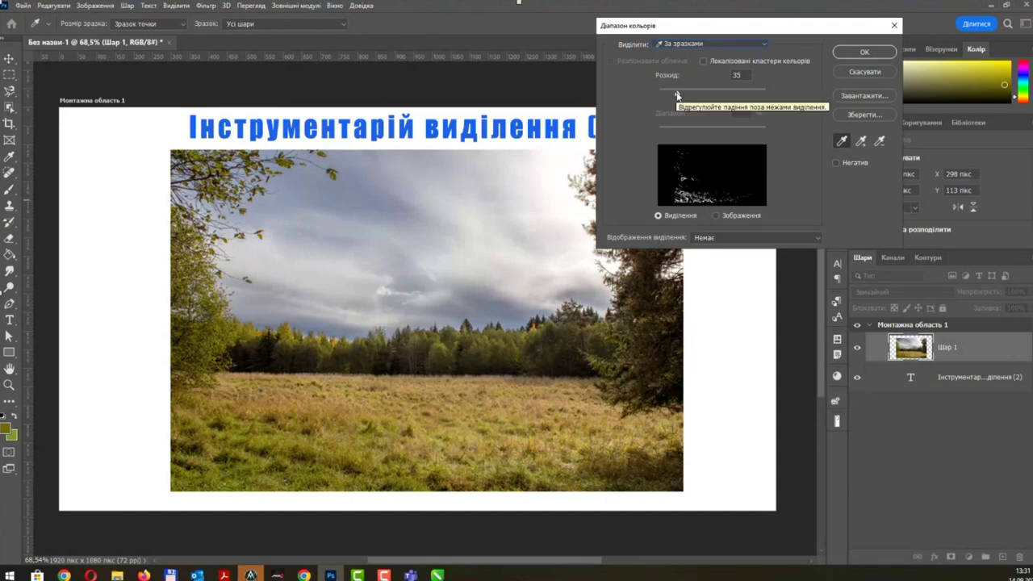
left_click_drag(676, 96, 708, 96)
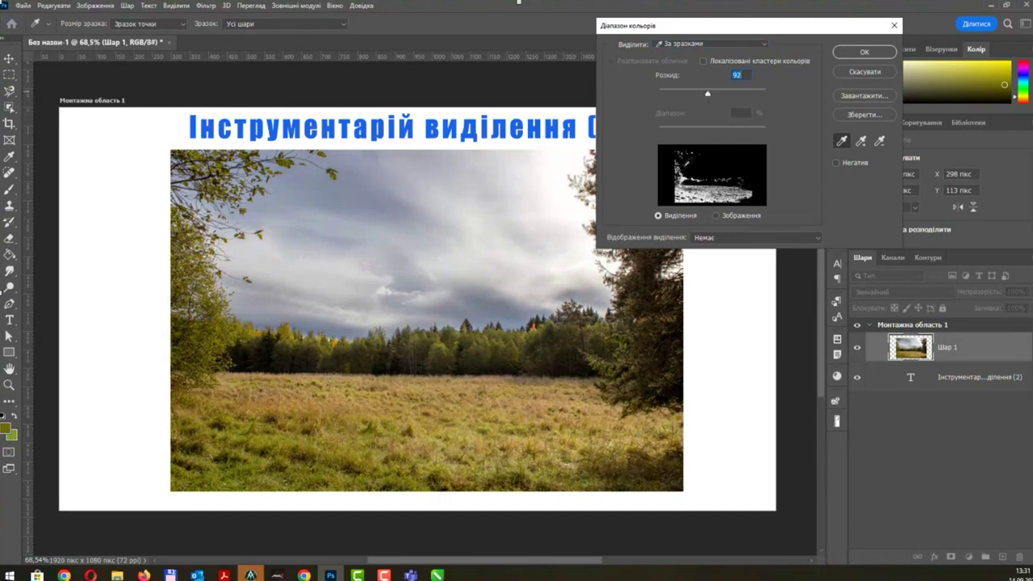
left_click(847, 52)
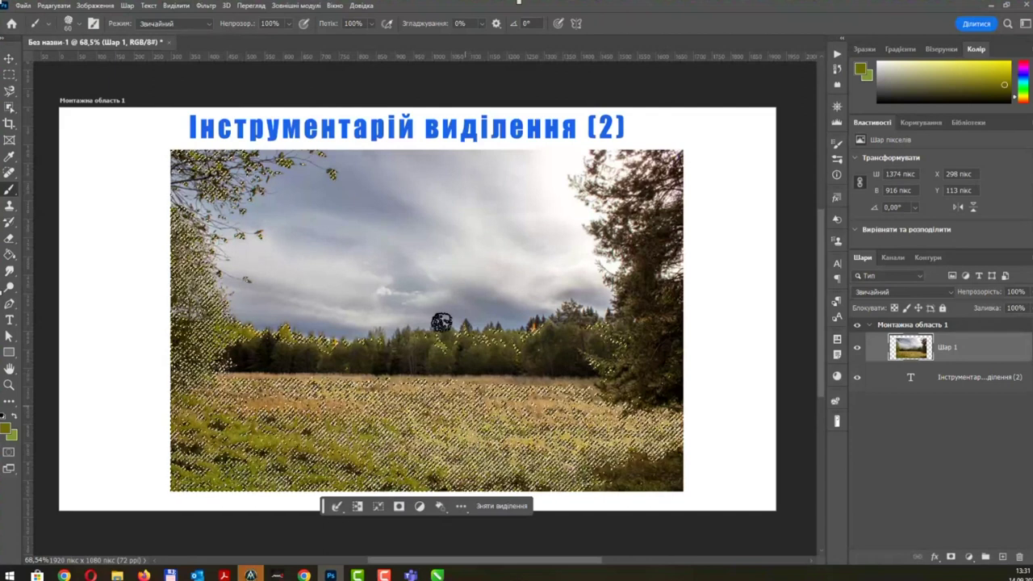
Clear the selection and reopen Color Range with fuzziness lowered to 35.
key("ctrl+d")
left_click(177, 6)
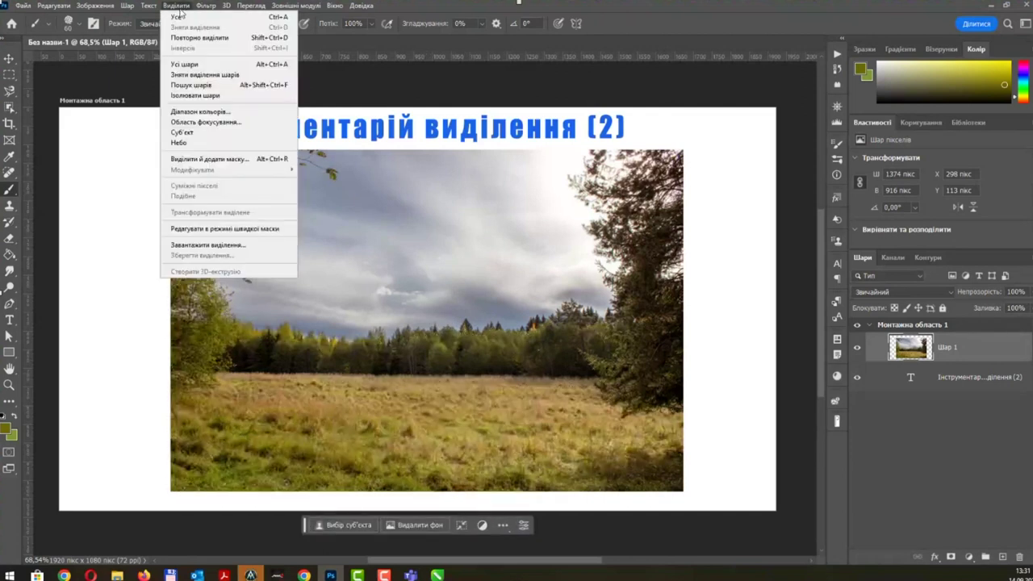
left_click(200, 111)
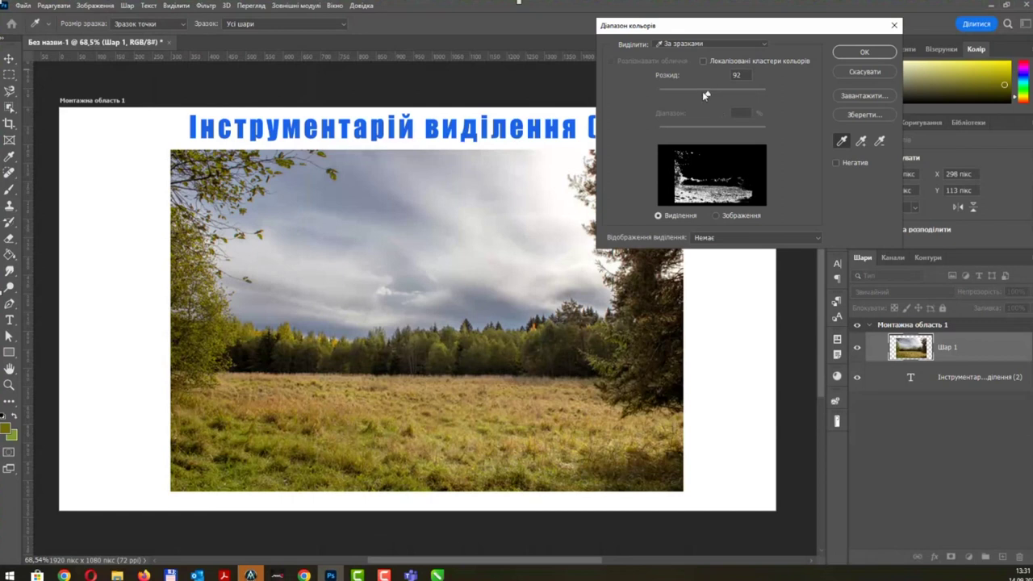
left_click_drag(704, 96, 677, 94)
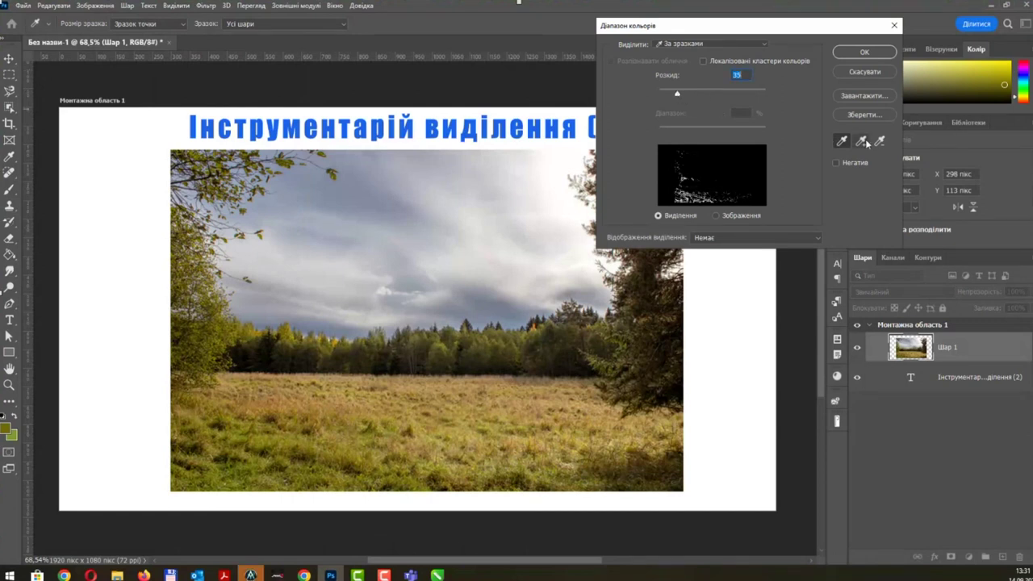
Add a grass sample, subtract sky and grass tones, then view the preview options.
left_click(862, 141)
left_click(314, 392)
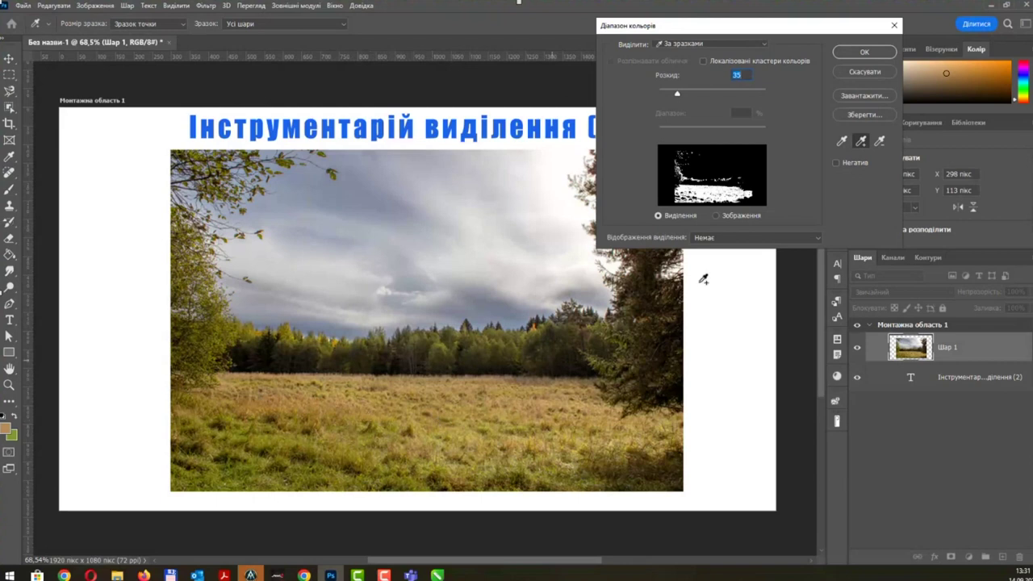
left_click(880, 142)
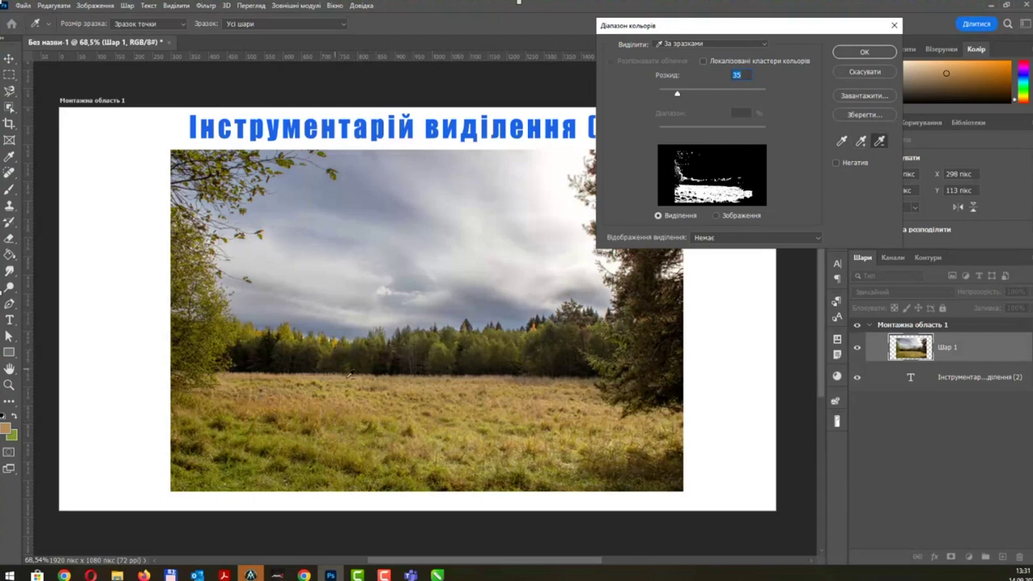
left_click(273, 192)
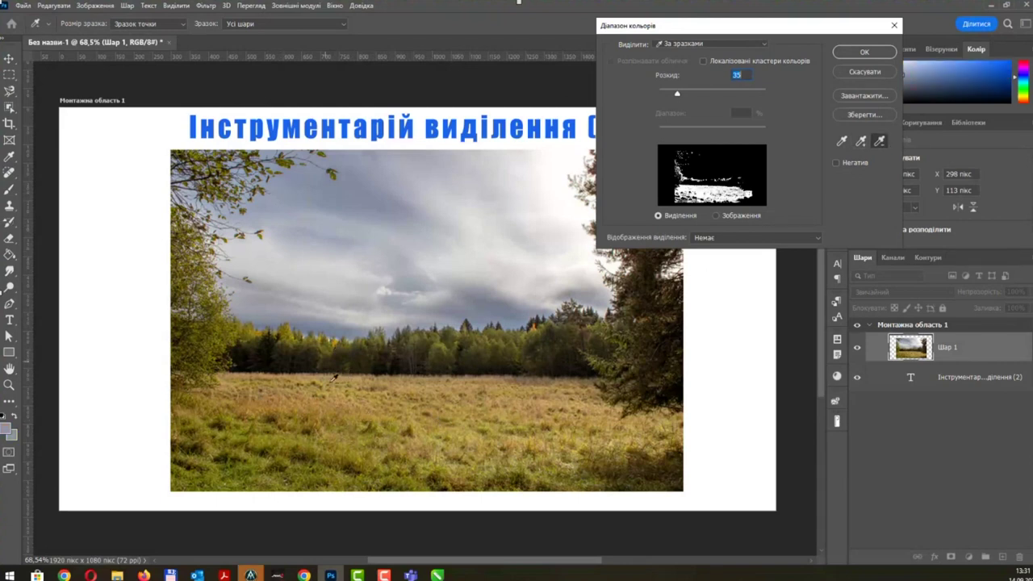
left_click(338, 399)
left_click(434, 393)
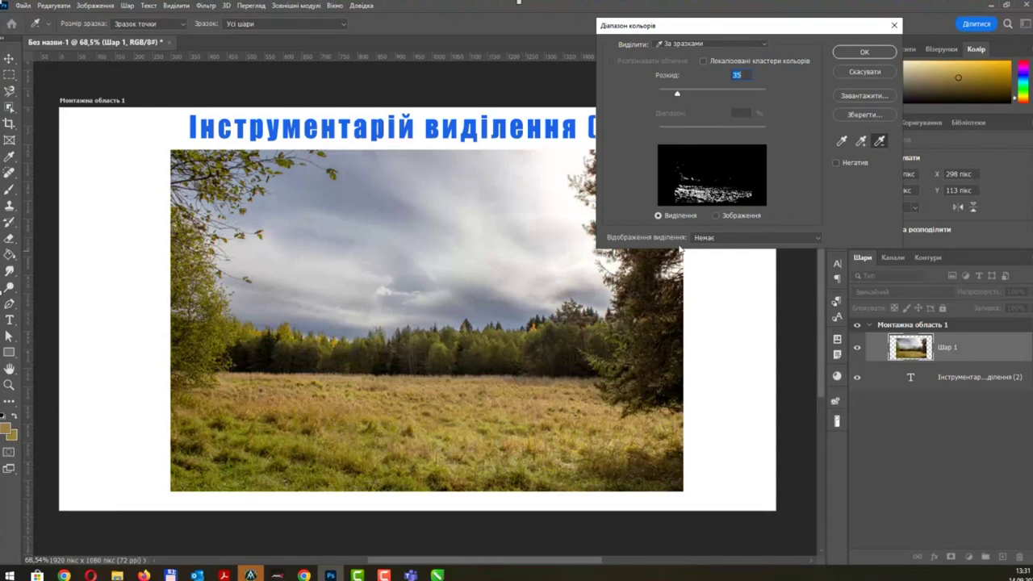
left_click(726, 239)
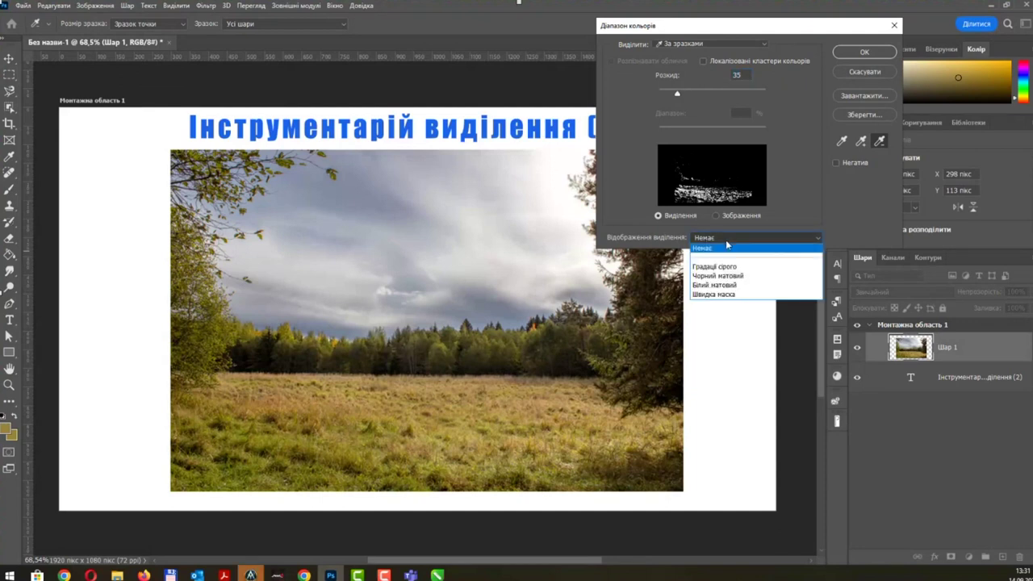
left_click(733, 267)
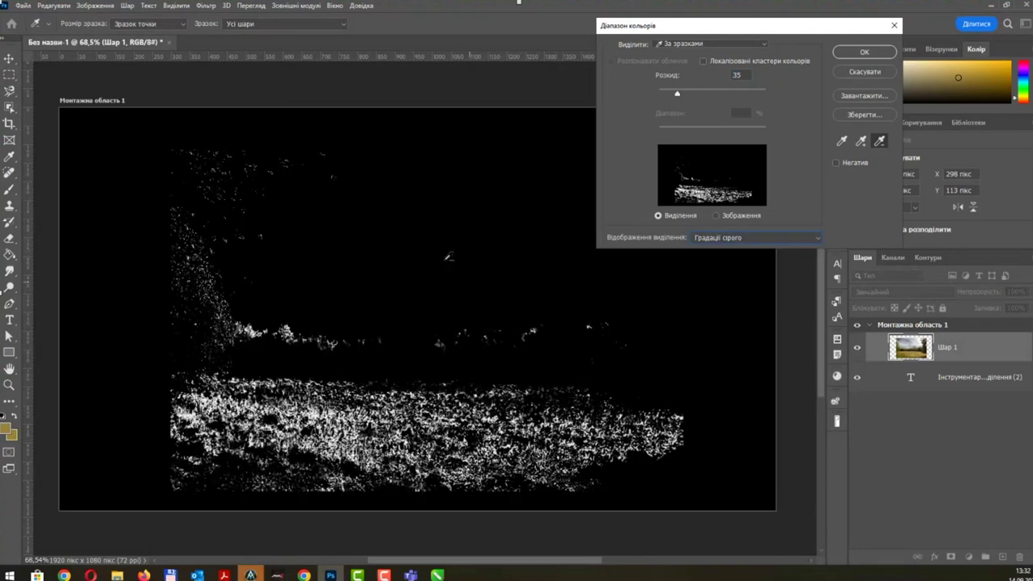
left_click(723, 238)
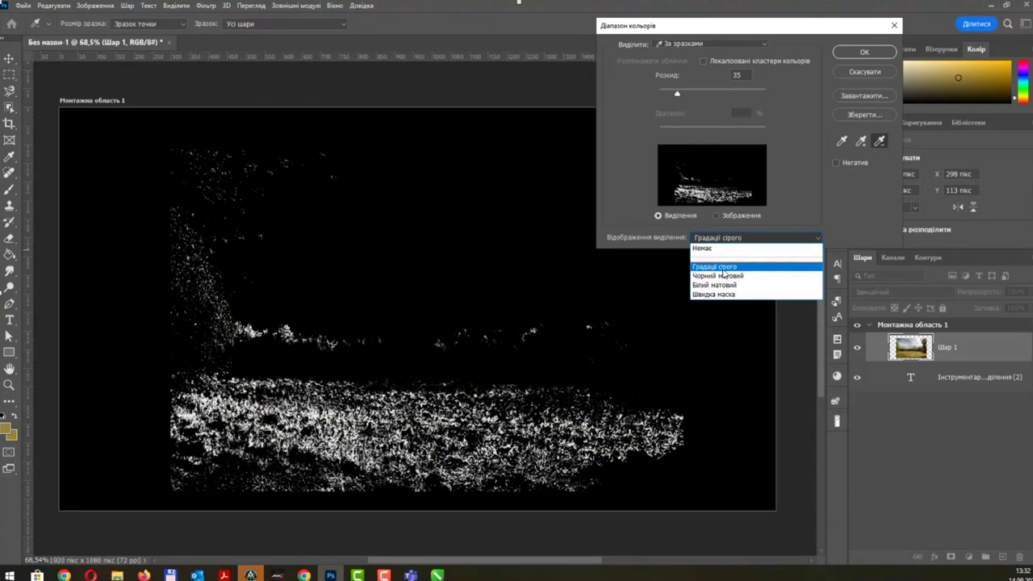
left_click(723, 275)
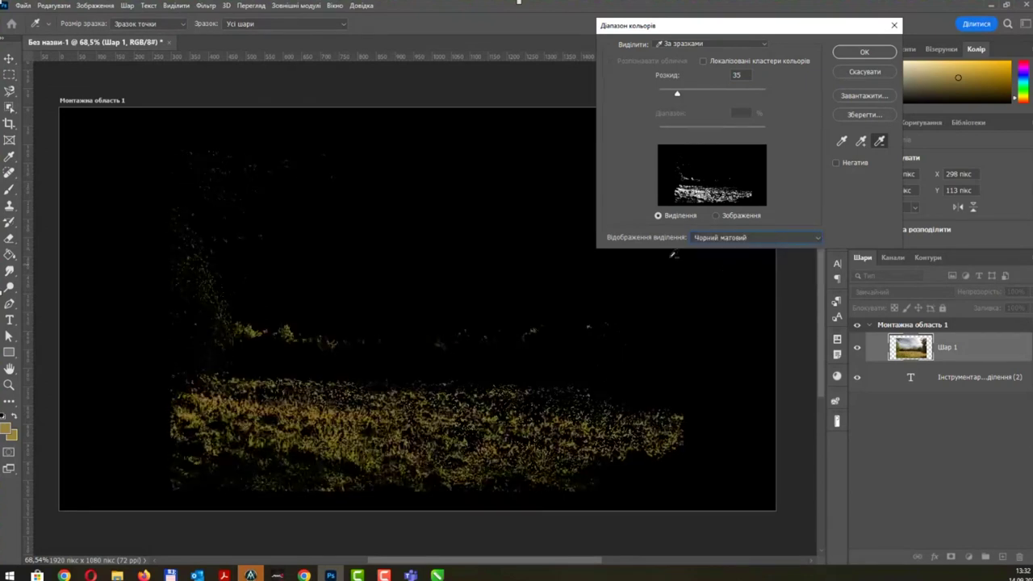
left_click(721, 237)
left_click(732, 281)
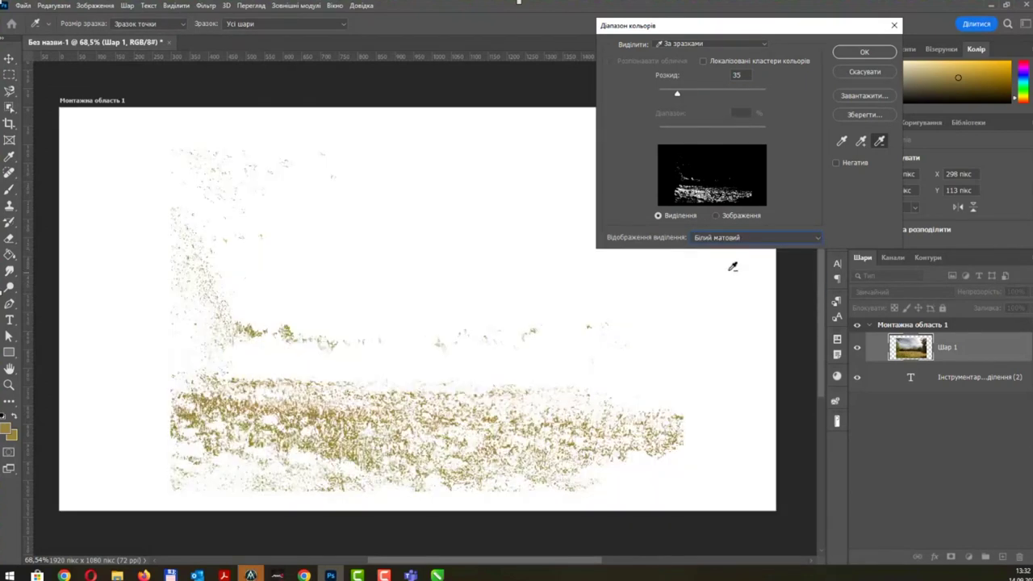
left_click(738, 237)
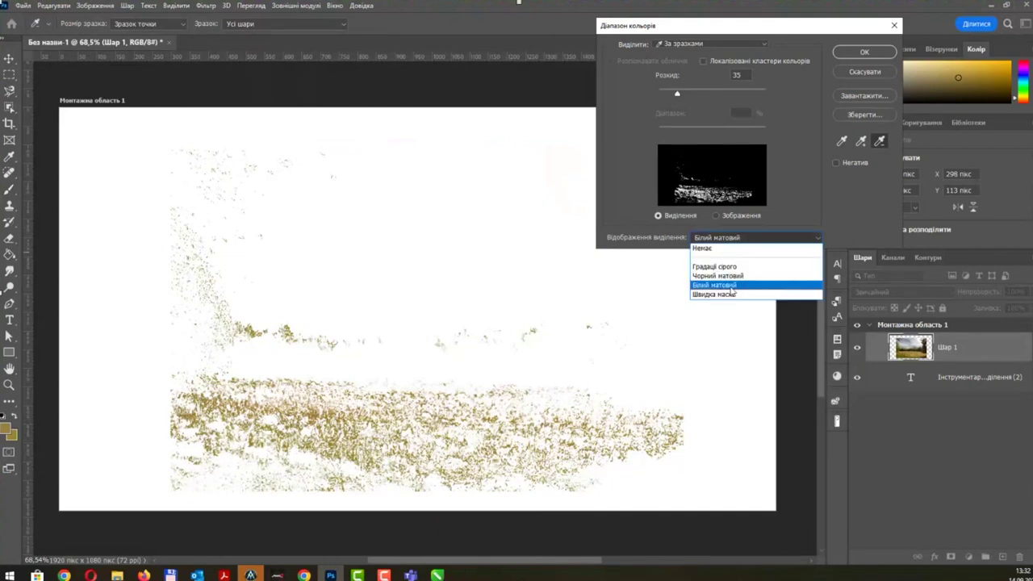
left_click(731, 294)
left_click(726, 239)
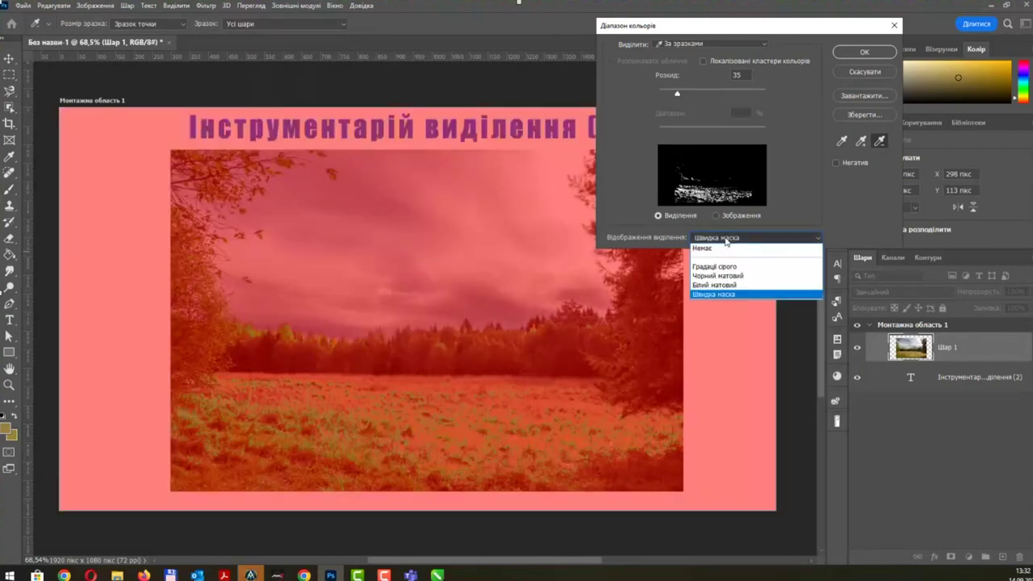
left_click(729, 249)
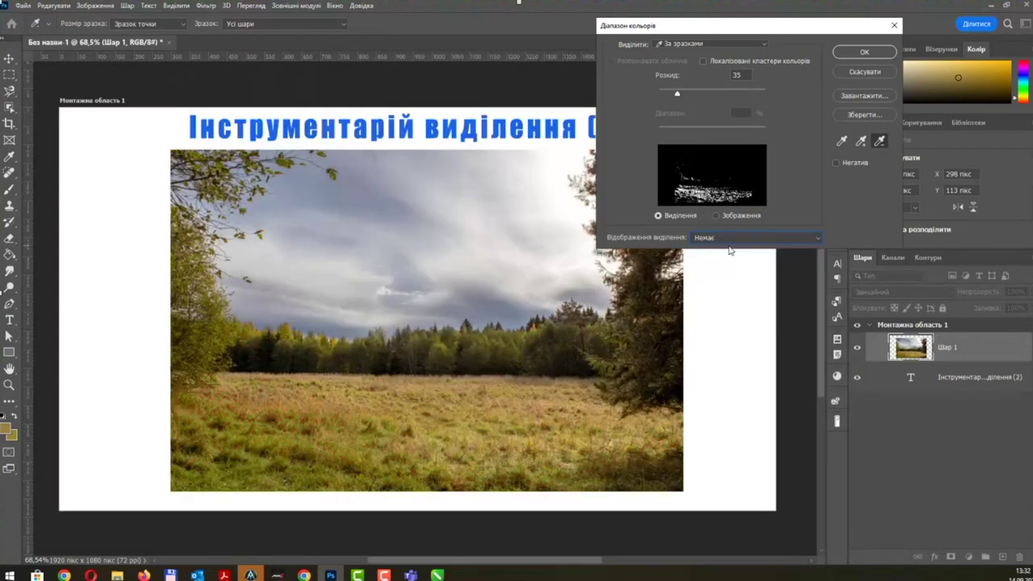
Apply the Greens colour-range preset and dismiss the weak-selection warning.
left_click(744, 46)
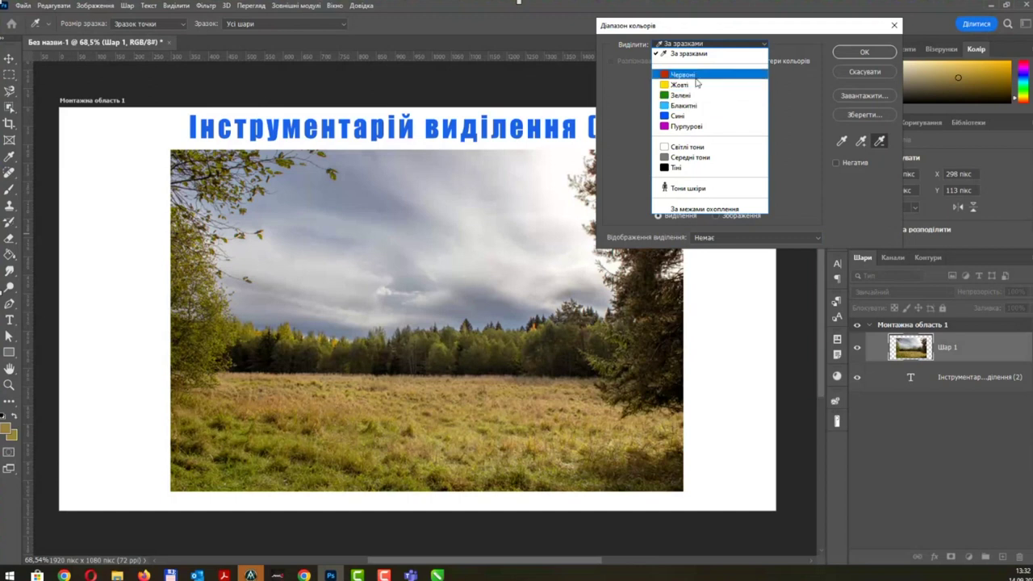
left_click(699, 96)
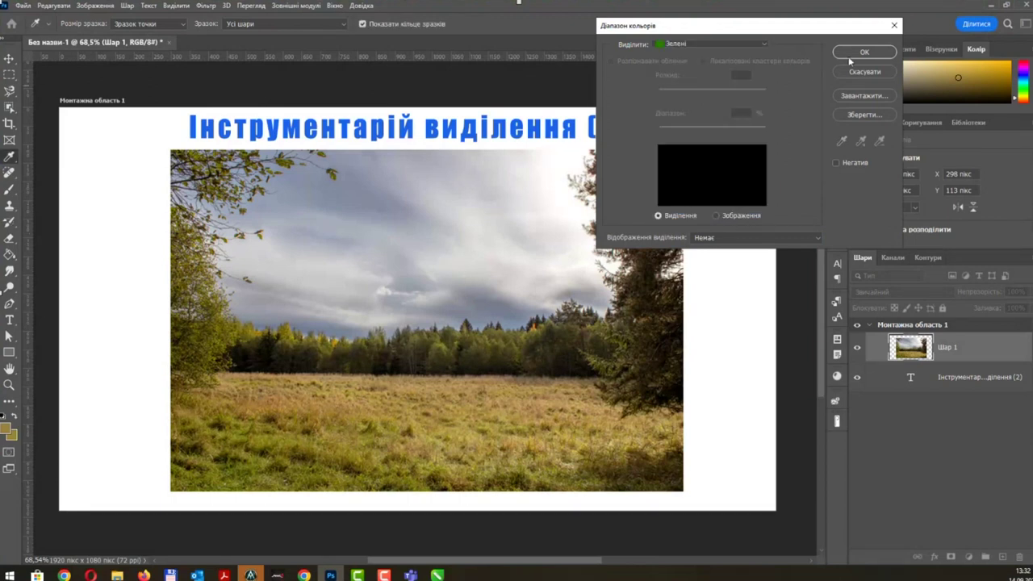
left_click(861, 54)
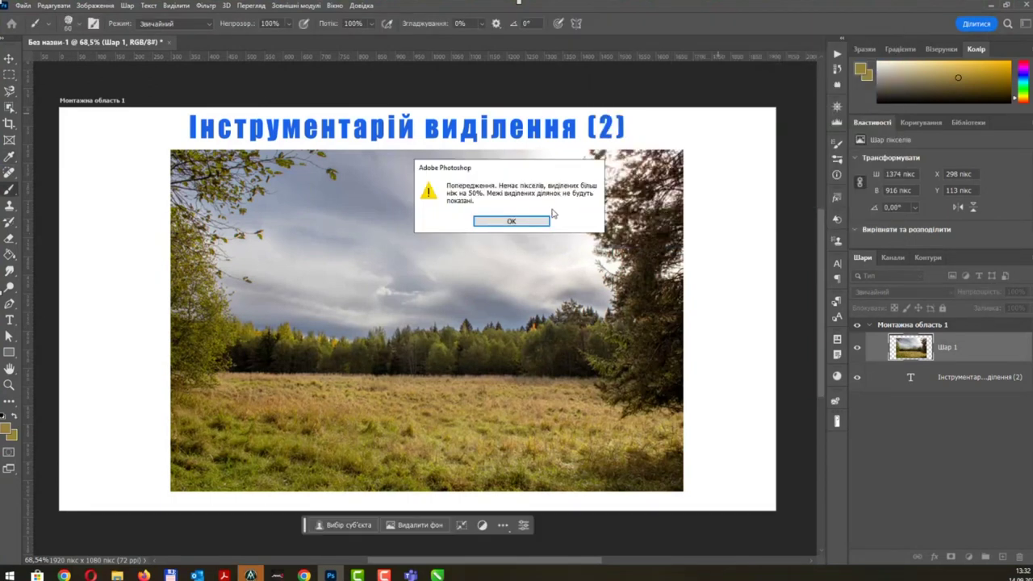
left_click(492, 219)
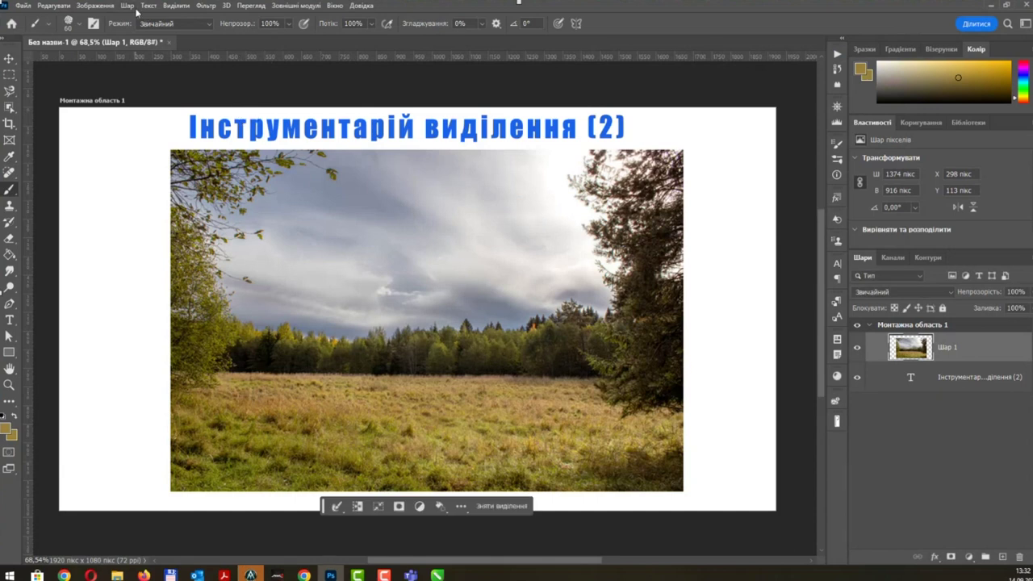
Reapply Color Range with the Yellows preset, dismiss the warning, and reopen the Select menu.
left_click(167, 7)
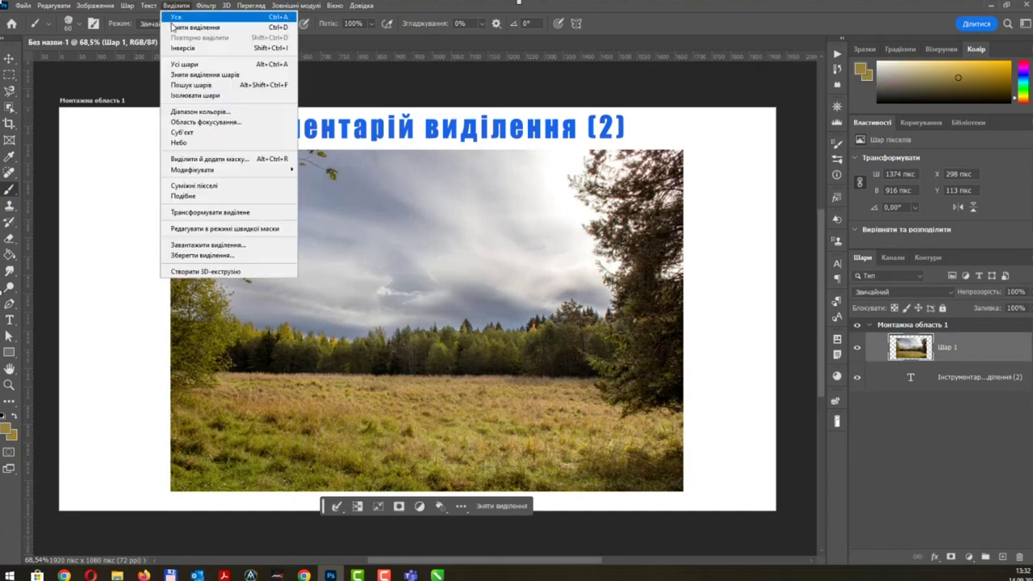
left_click(199, 111)
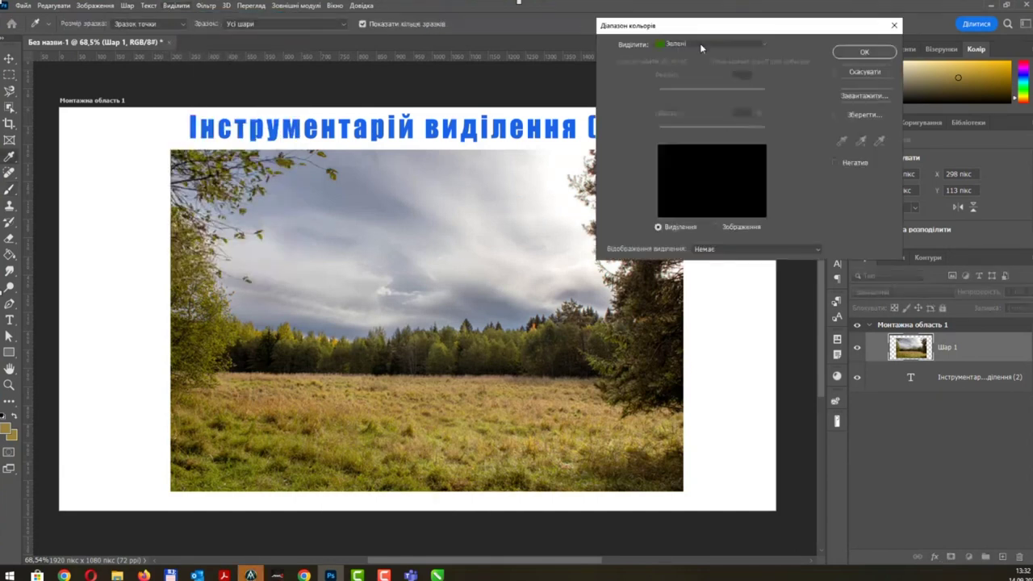
left_click(700, 45)
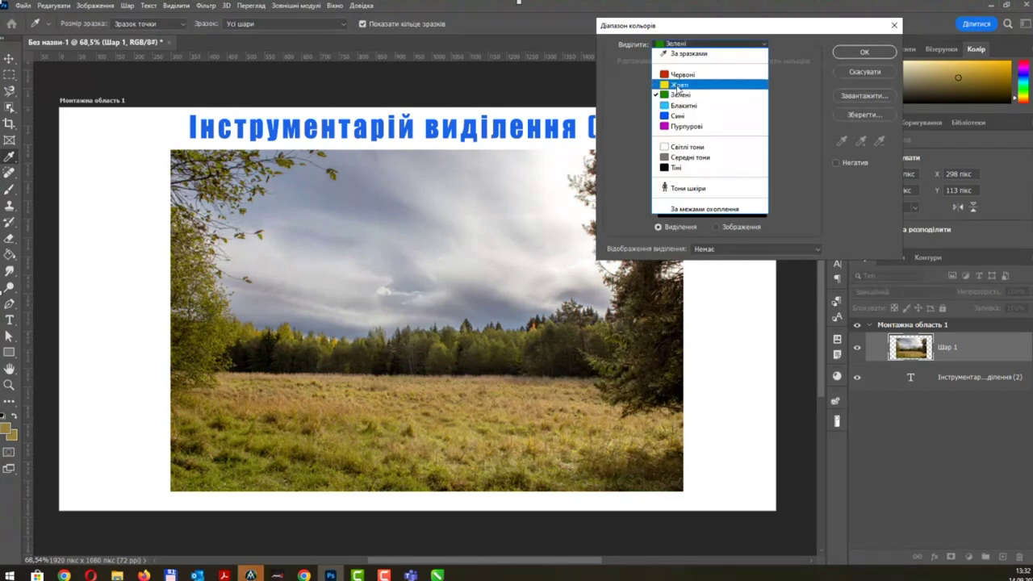
left_click(735, 83)
left_click(864, 54)
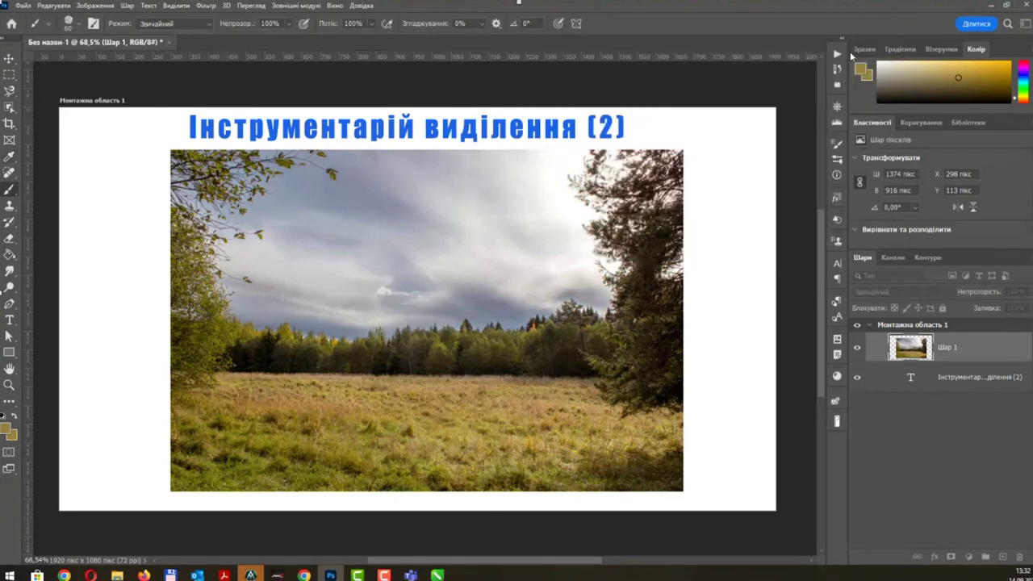
left_click(523, 229)
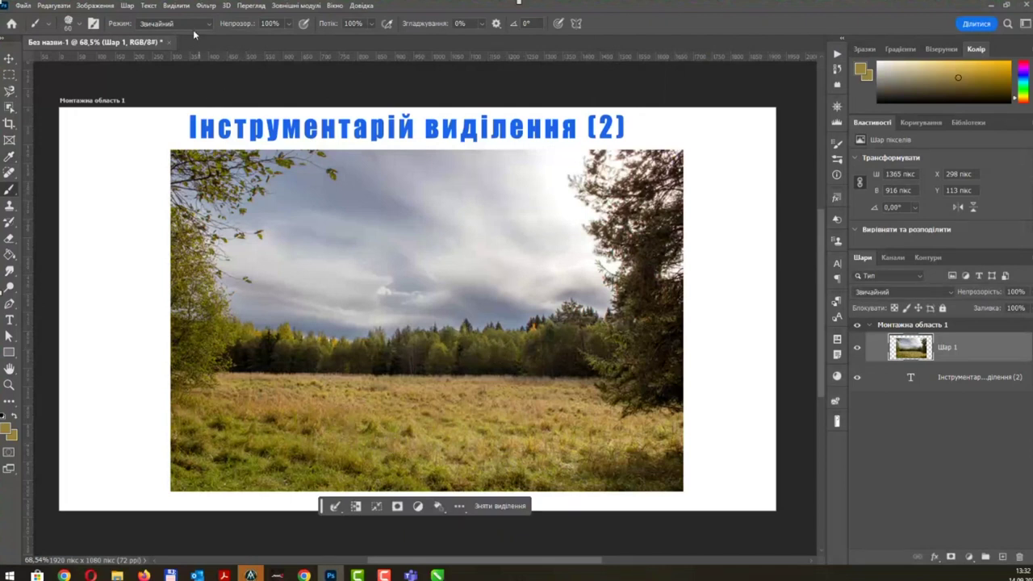
left_click(178, 5)
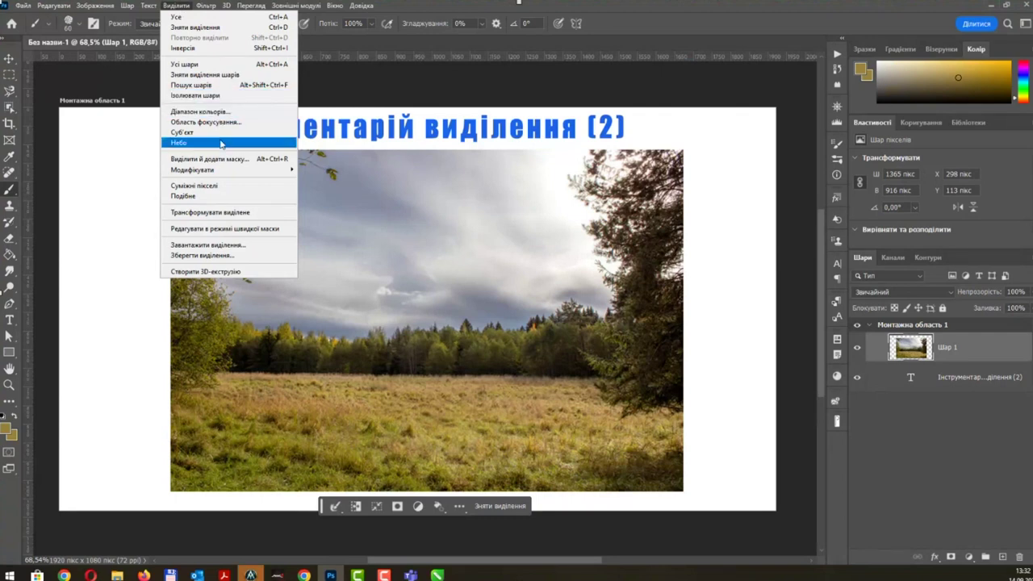
Rerun Color Range with Sampled Colors instead of Yellows, then dismiss the no-pixels-selected warning.
left_click(200, 111)
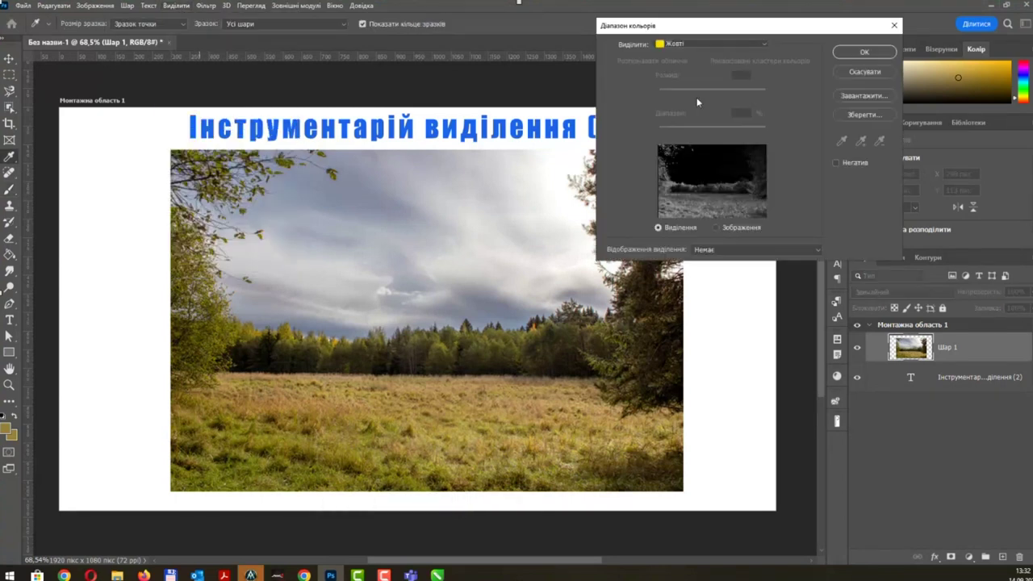
left_click(710, 43)
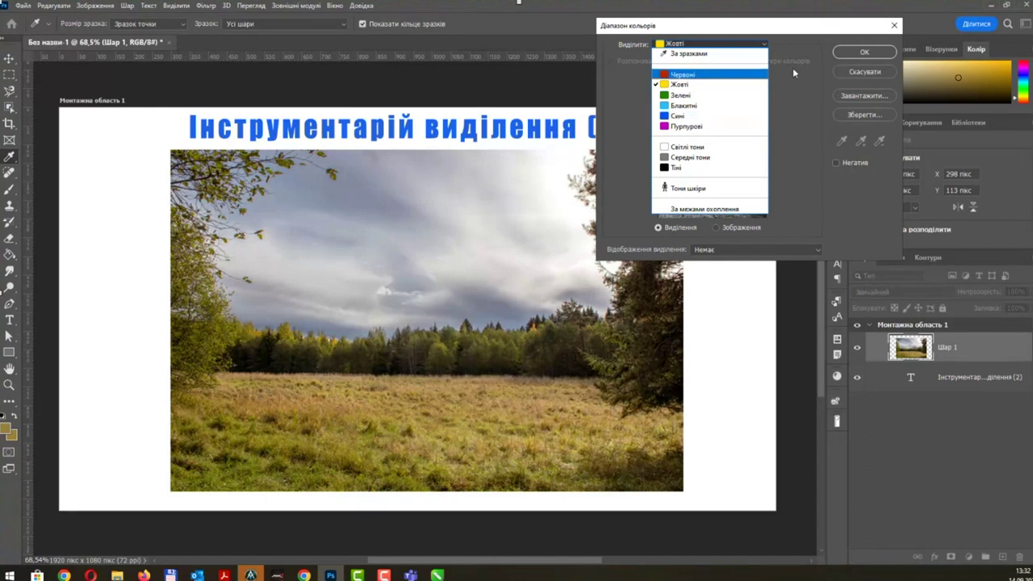
left_click(775, 50)
left_click(769, 51)
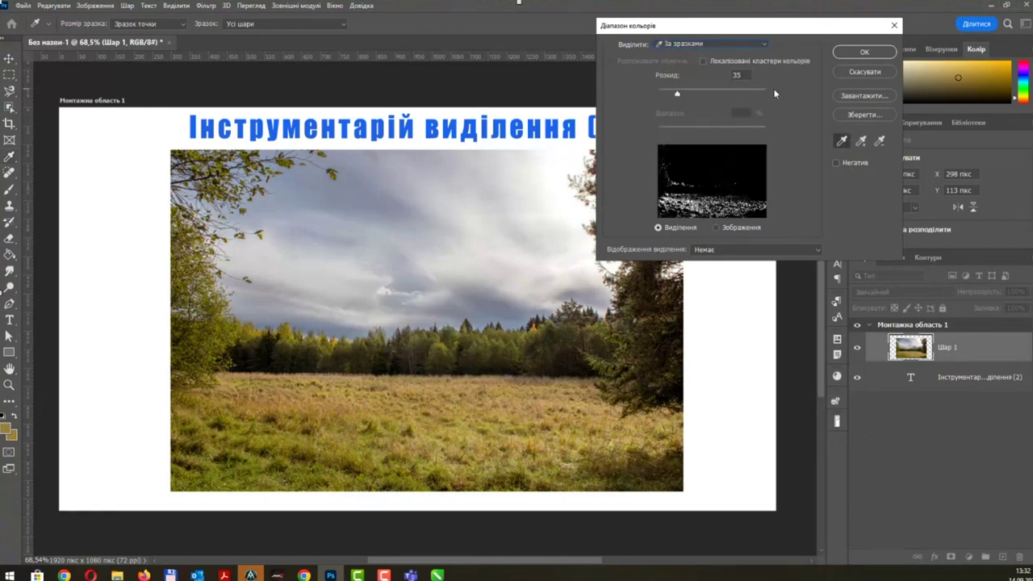
left_click_drag(782, 25, 798, 90)
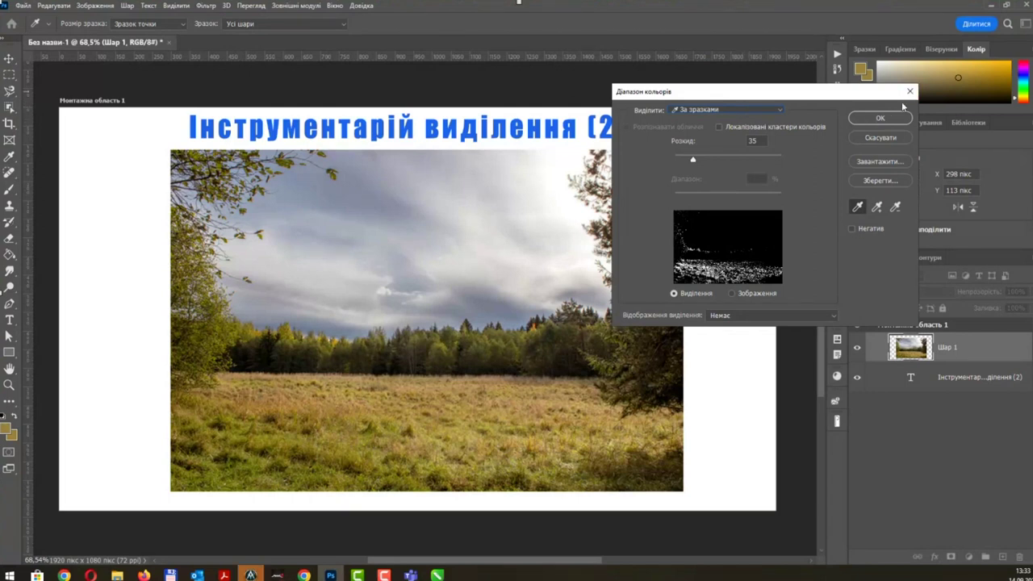
left_click(880, 118)
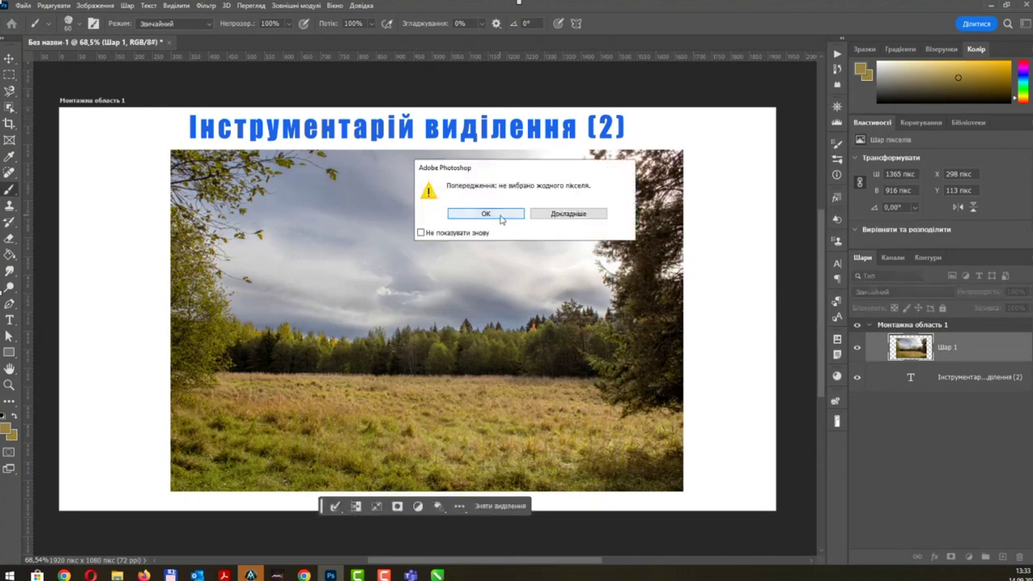
left_click(501, 215)
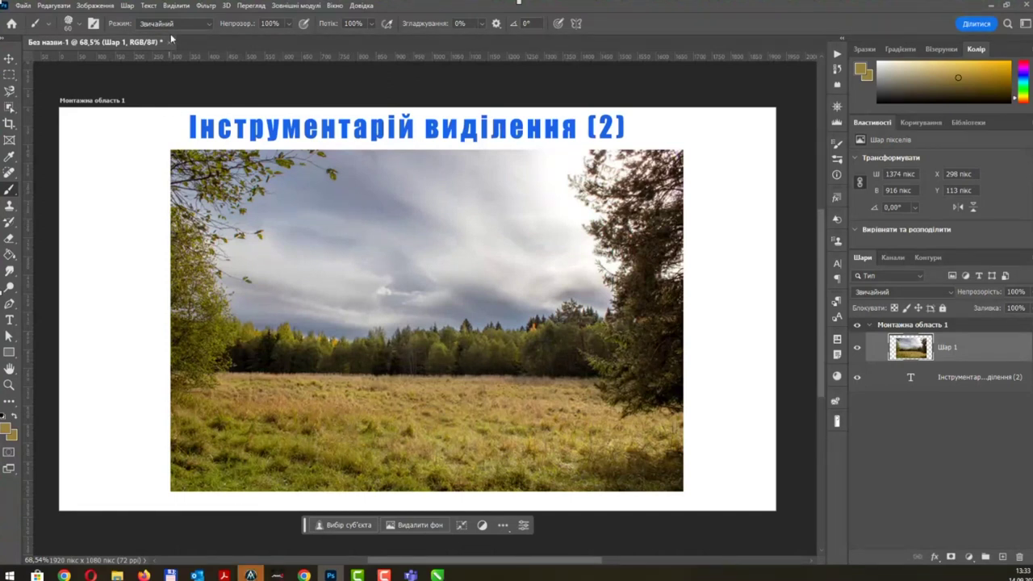
Draw a rectangular selection over the sky and turn it into a 66-pixel border band.
left_click(175, 5)
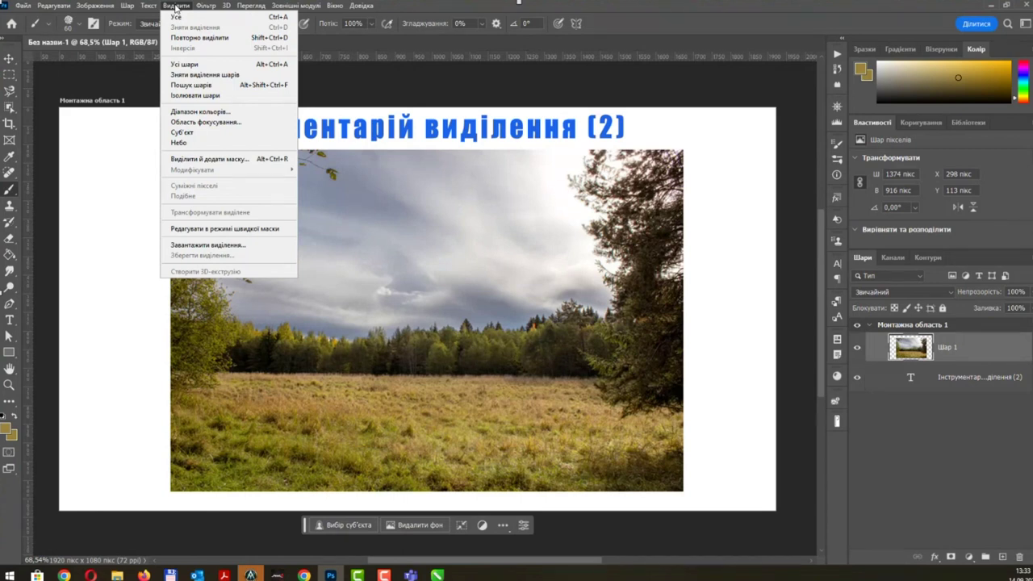
left_click(9, 74)
left_click_drag(314, 231, 466, 330)
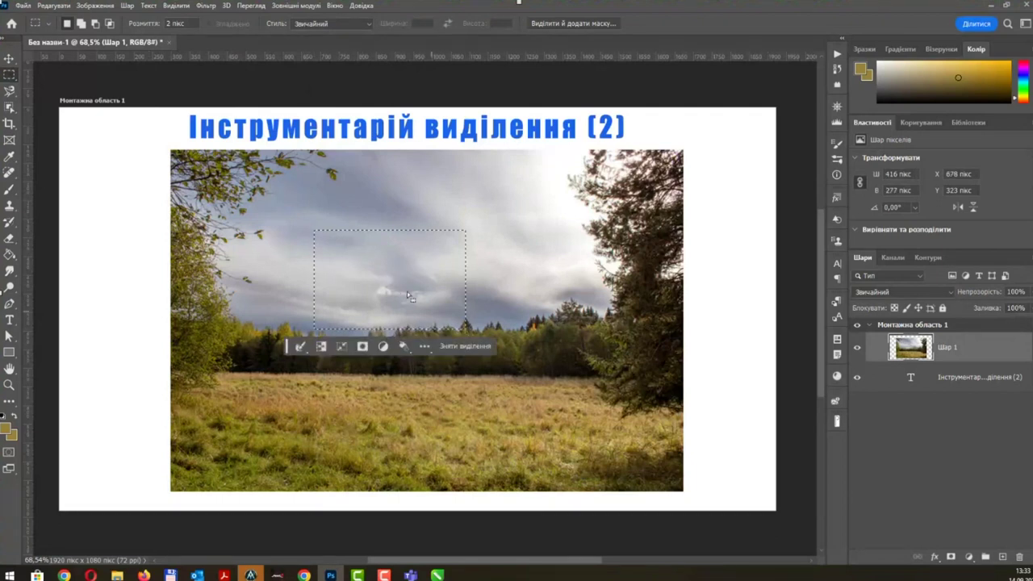
left_click(173, 8)
mouse_move(194, 169)
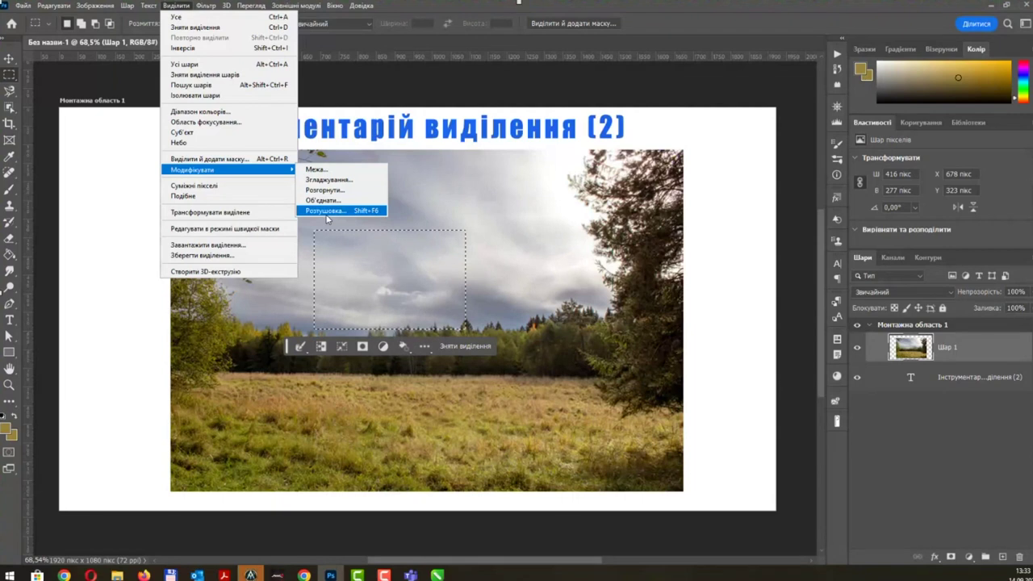
left_click(331, 169)
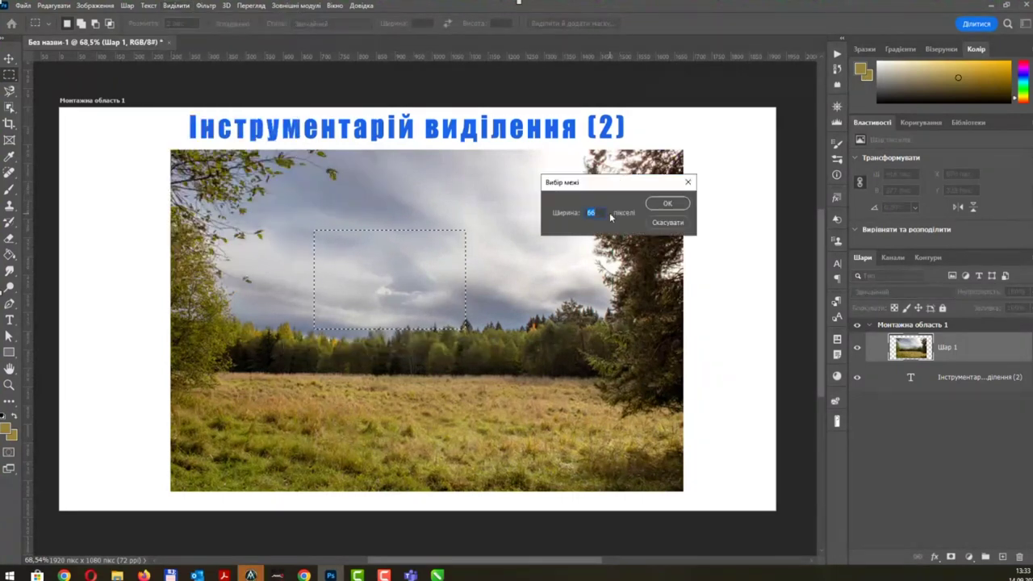
left_click(667, 203)
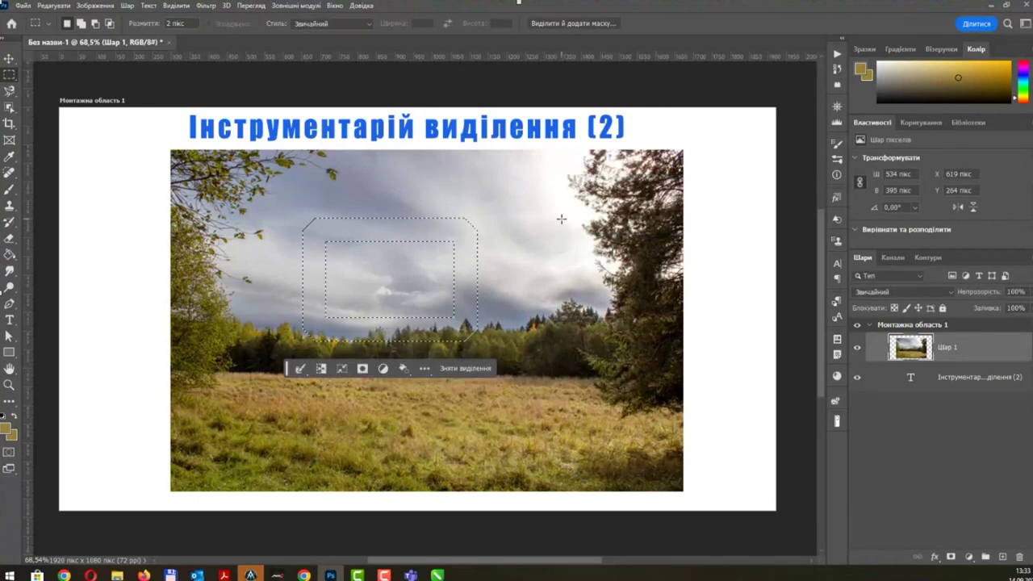
Paint the border band black with the Brush, then undo the strokes and the Border modification.
key("b")
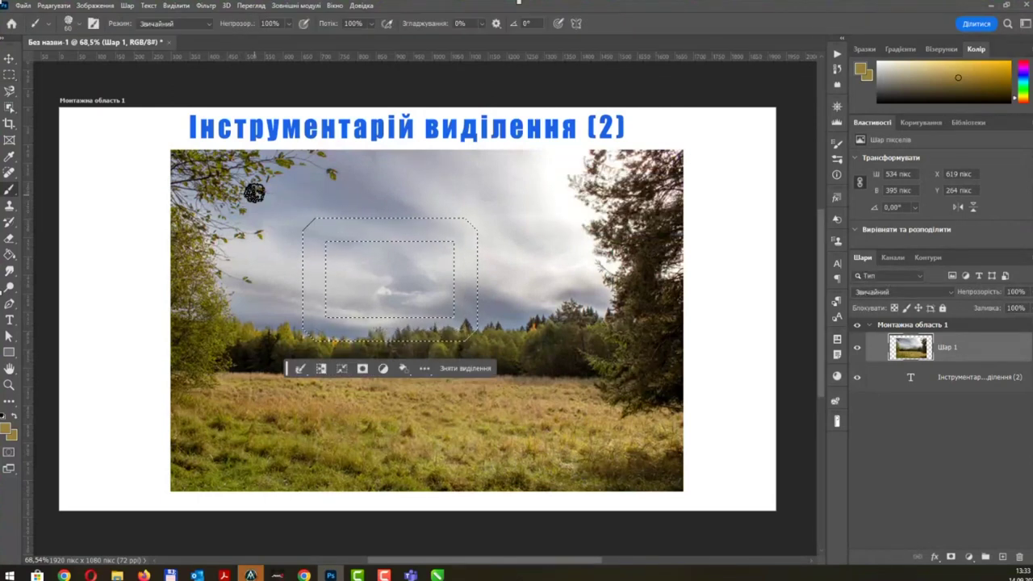
mouse_move(351, 222)
left_mouse_down()
mouse_move(388, 231)
mouse_move(464, 347)
left_mouse_up()
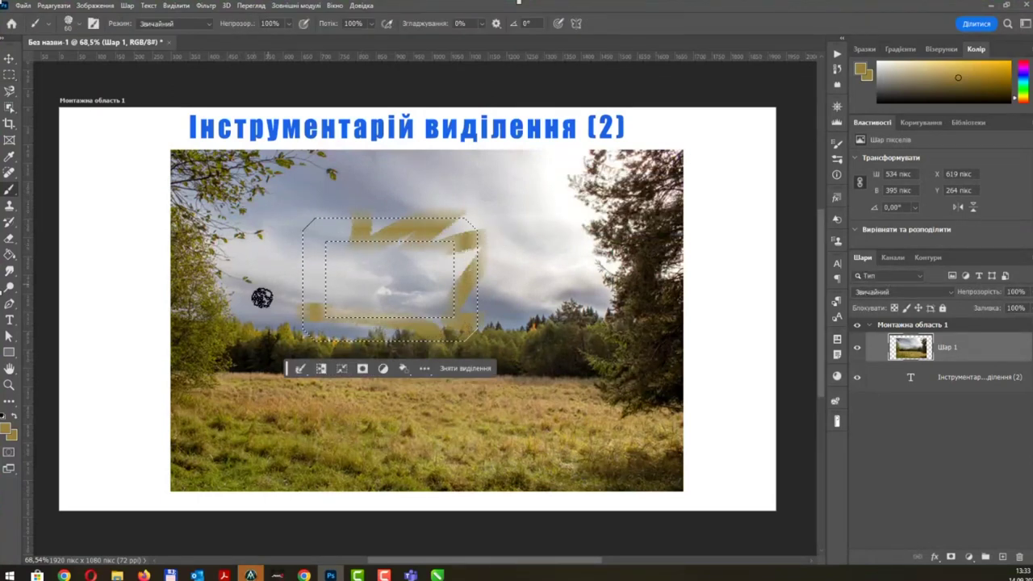
key("ctrl+z")
key("d")
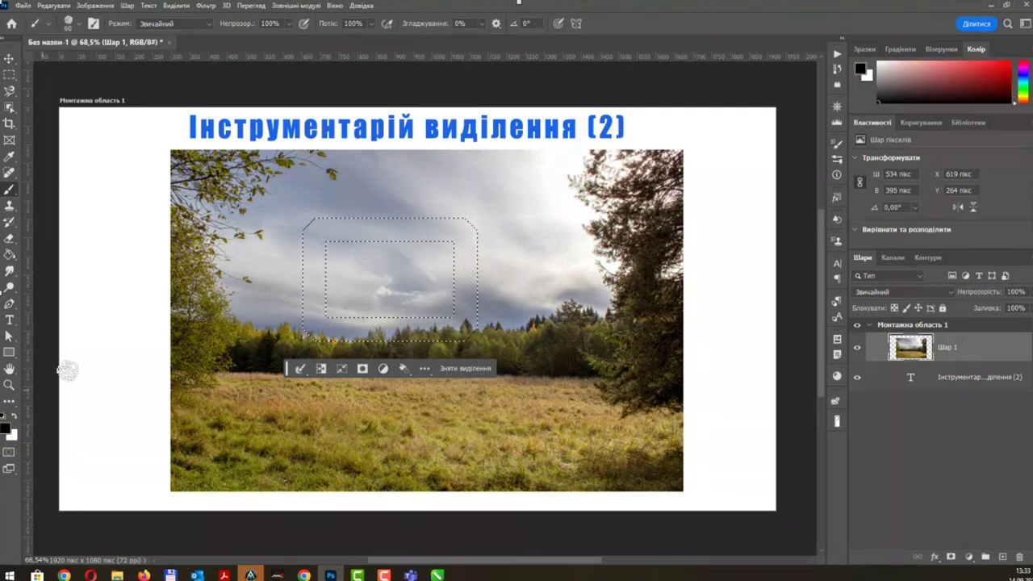
mouse_move(311, 218)
left_mouse_down()
mouse_move(476, 323)
mouse_move(307, 325)
left_mouse_up()
mouse_move(260, 280)
left_mouse_down()
mouse_move(299, 231)
mouse_move(476, 266)
left_mouse_up()
mouse_move(307, 323)
left_mouse_down()
mouse_move(428, 328)
mouse_move(485, 315)
left_mouse_up()
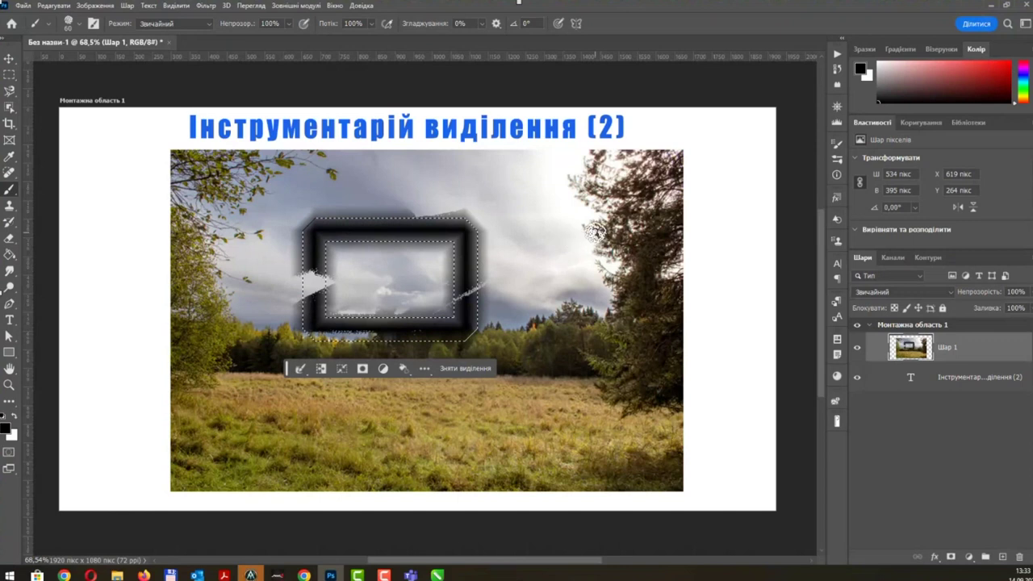
key("ctrl+z")
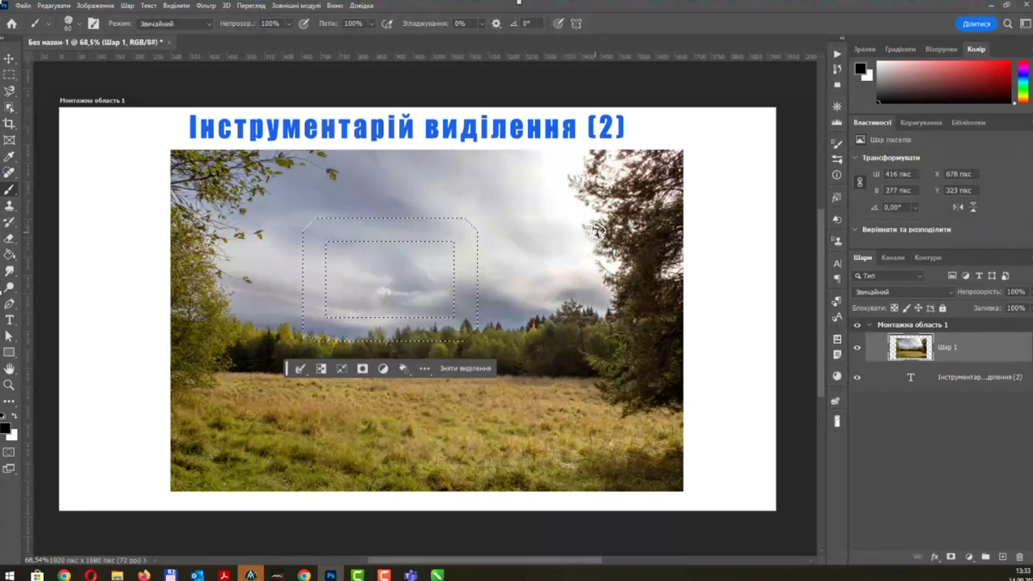
key("ctrl+z")
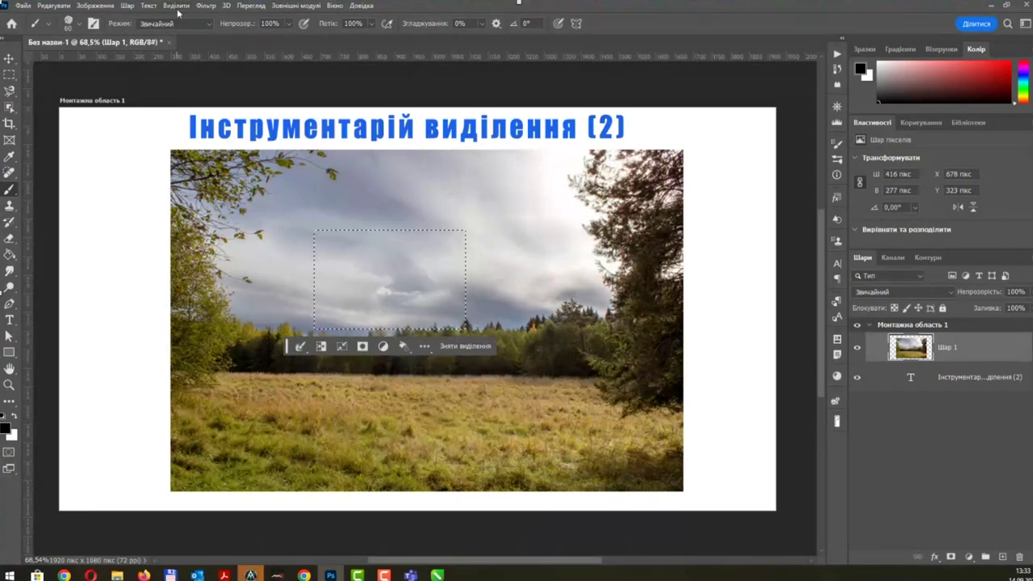
Smooth the sky selection's corners and test a black stroke, then undo back to square corners.
left_click(176, 6)
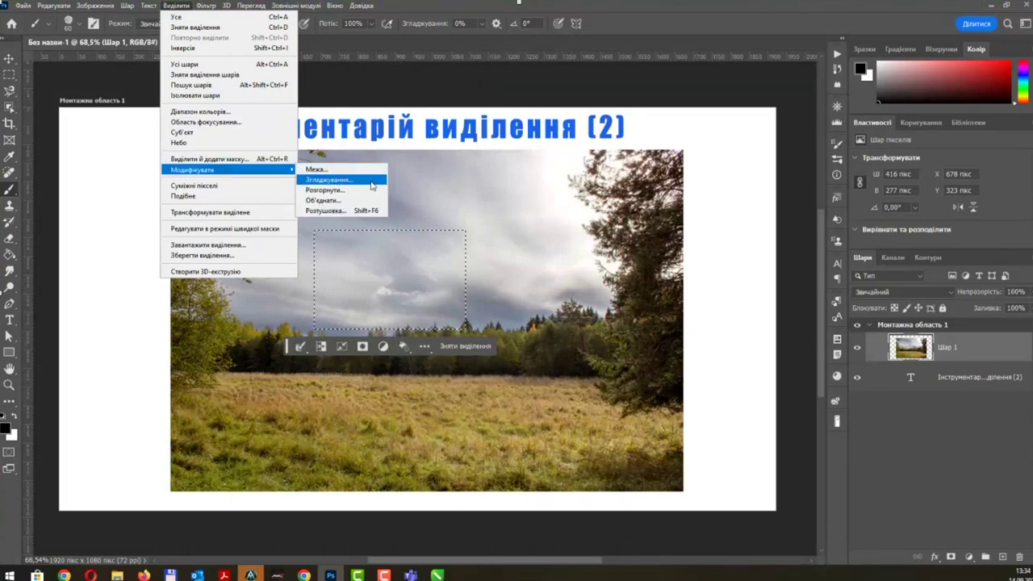
left_click(370, 181)
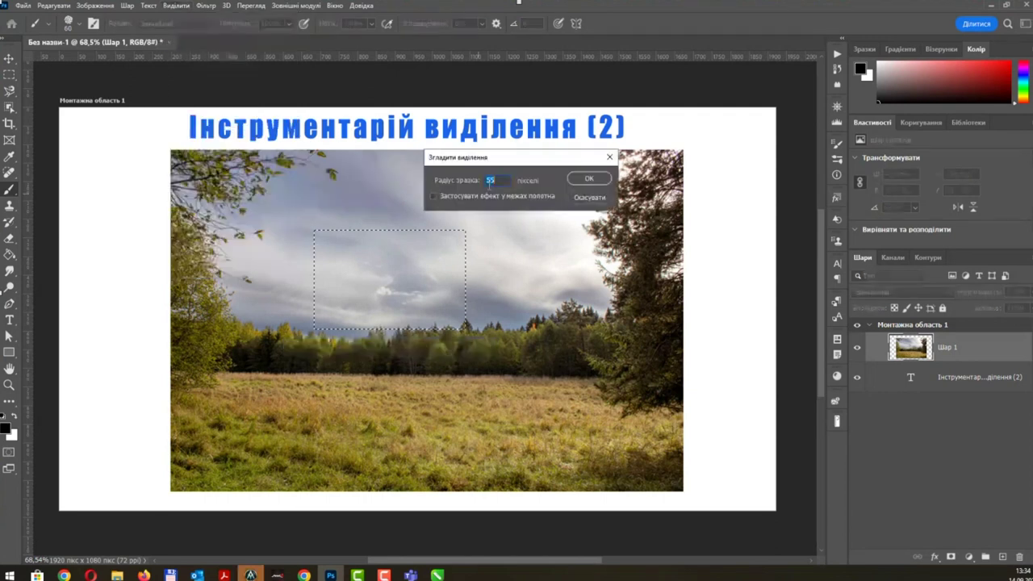
left_click(587, 179)
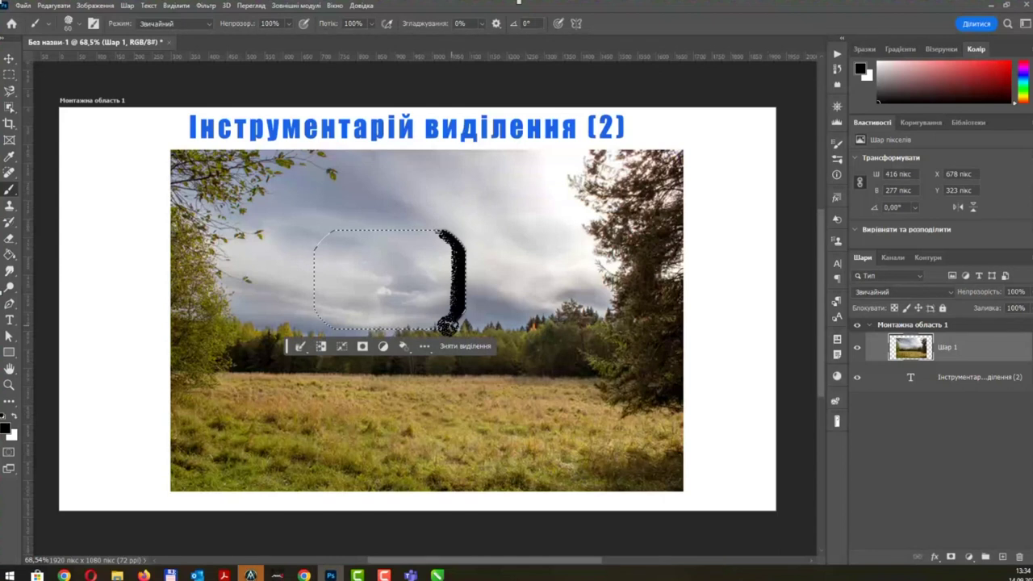
left_click_drag(448, 231, 698, 185)
key("ctrl+z")
key("ctrl+z")
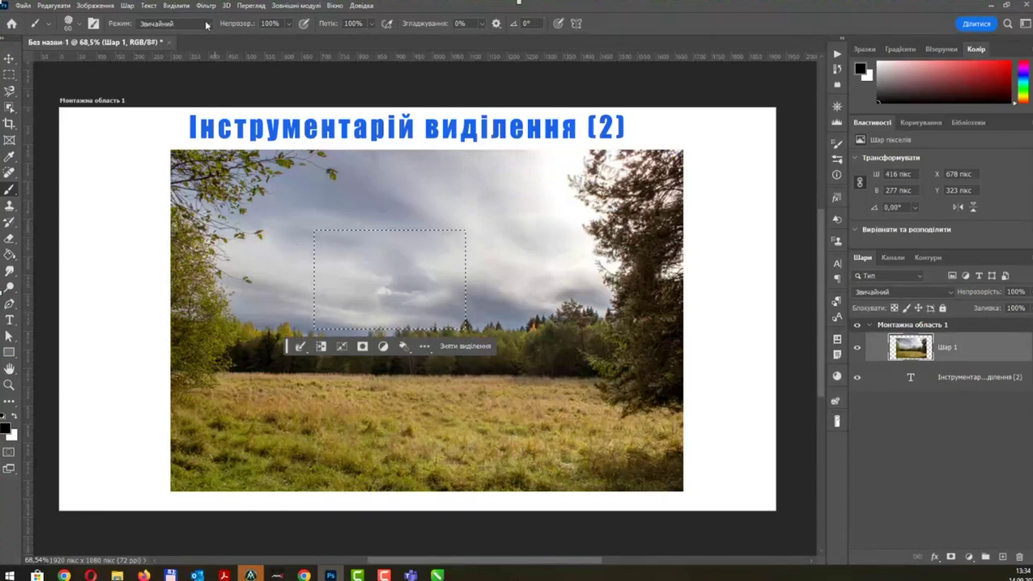
left_click(176, 5)
mouse_move(229, 170)
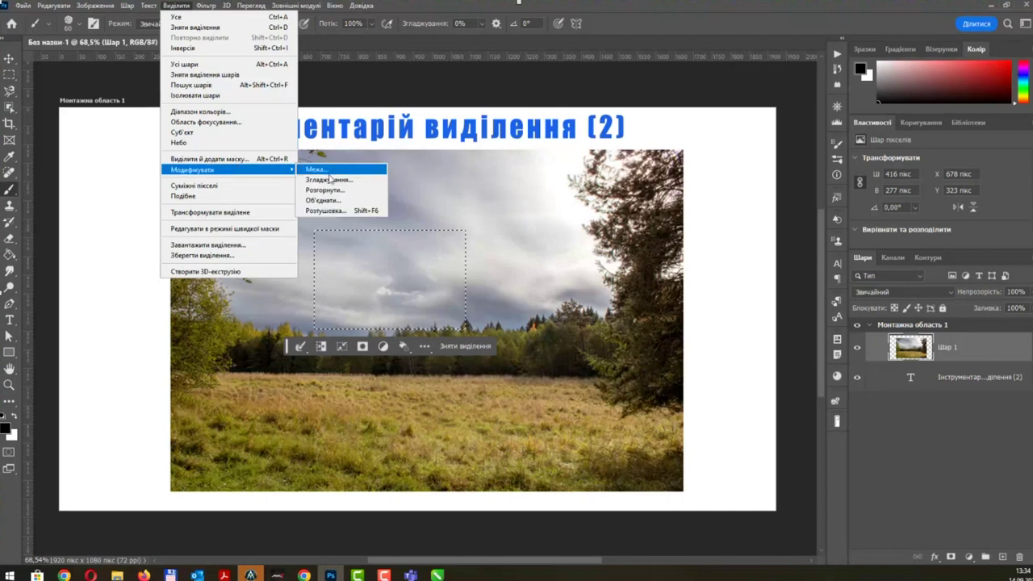
Expand the sky selection by 100 pixels, then undo the expansion.
left_click(325, 190)
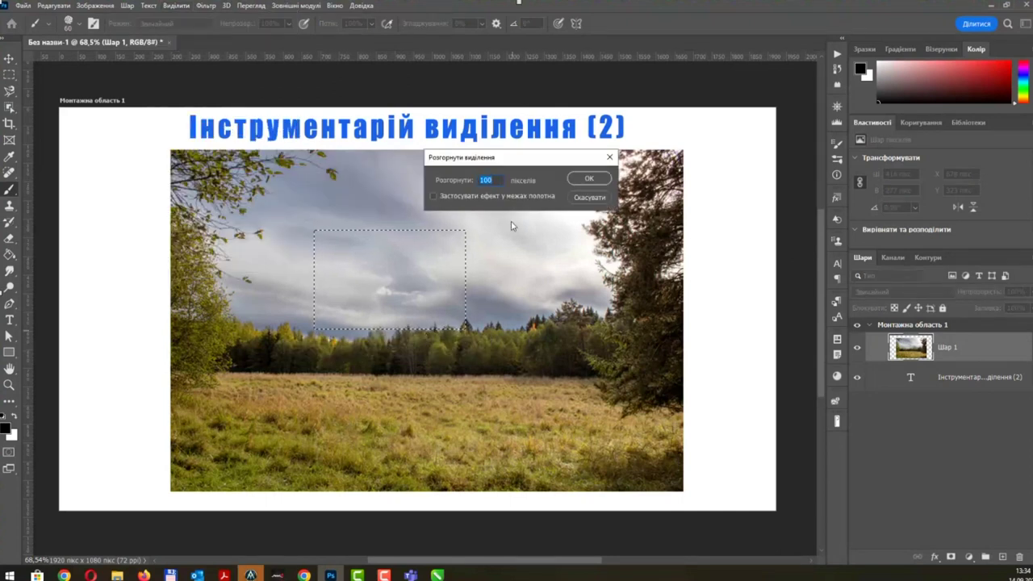
left_click(588, 179)
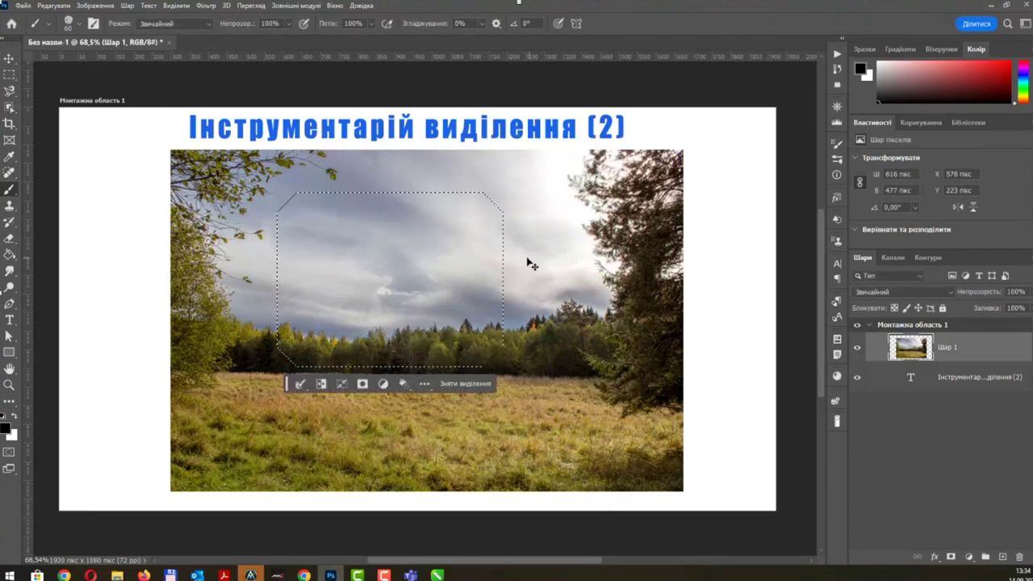
key("ctrl+z")
left_click(204, 5)
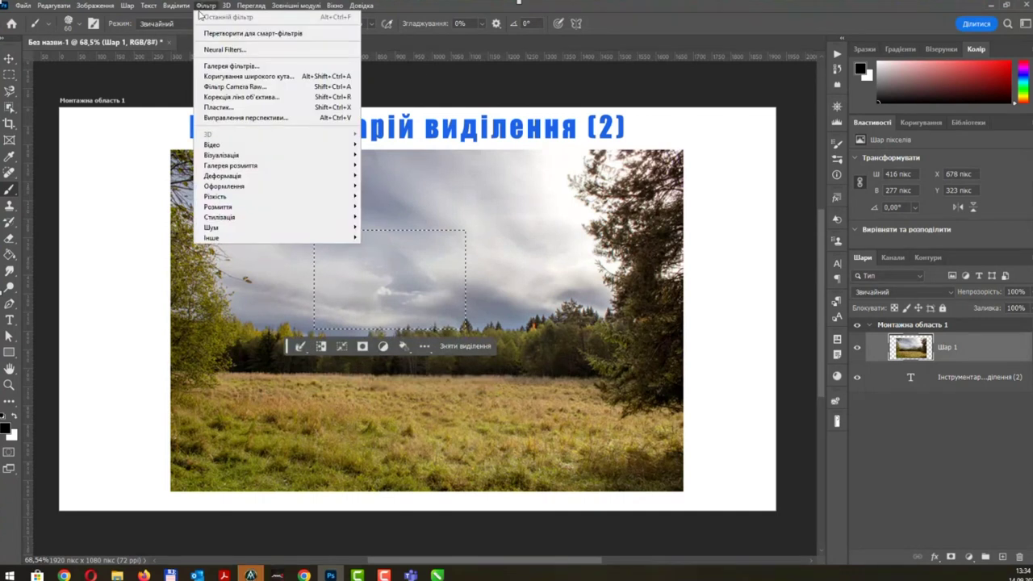
mouse_move(229, 170)
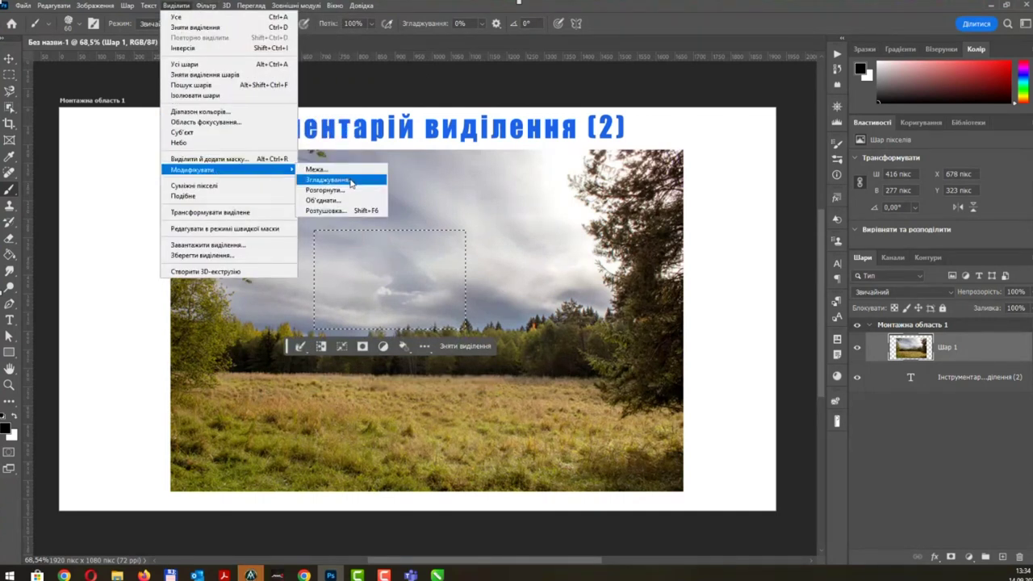
Contract the sky selection, undo it, contract again, then deselect with Ctrl+D.
left_click(353, 201)
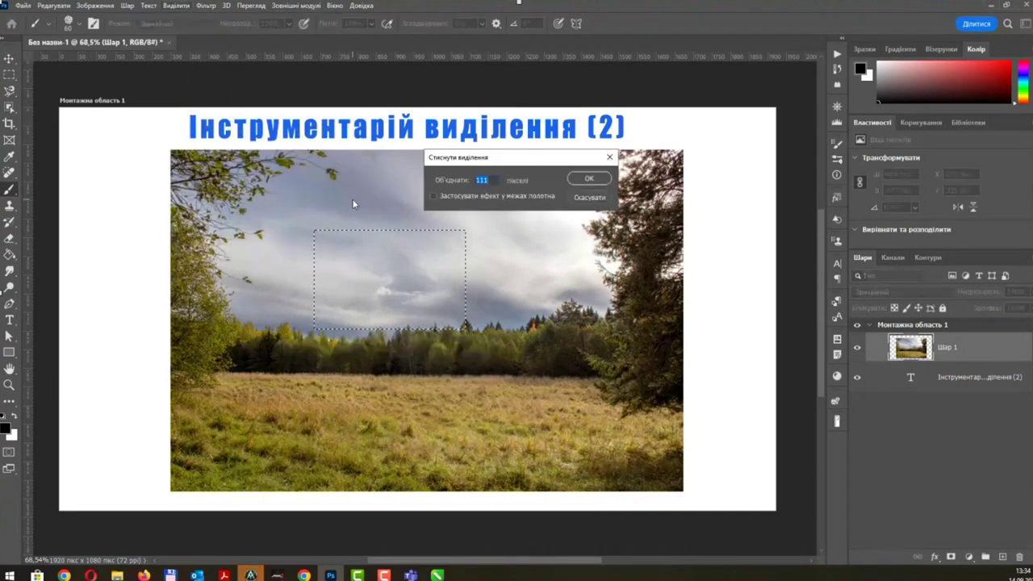
left_click(589, 179)
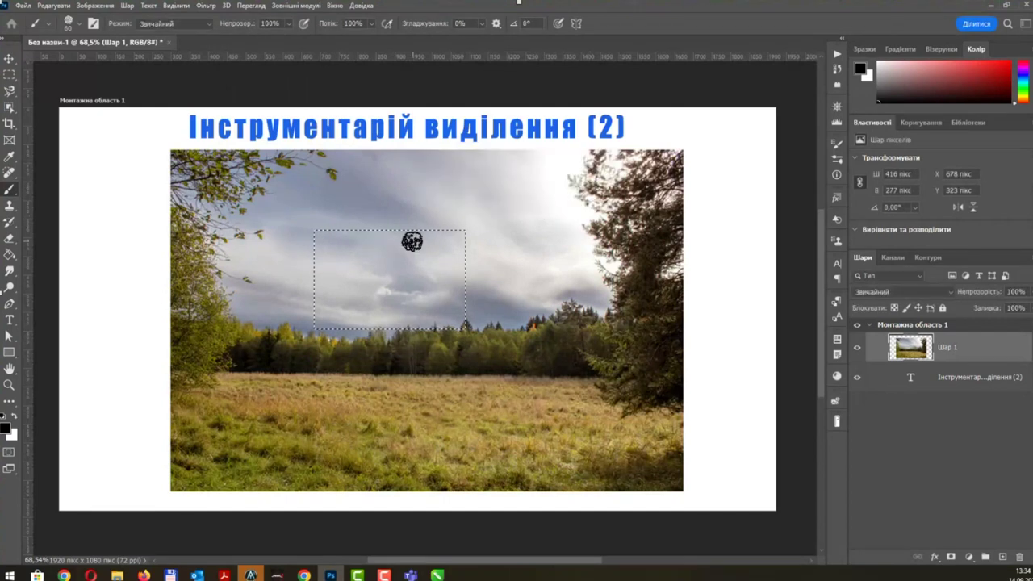
key("ctrl+z")
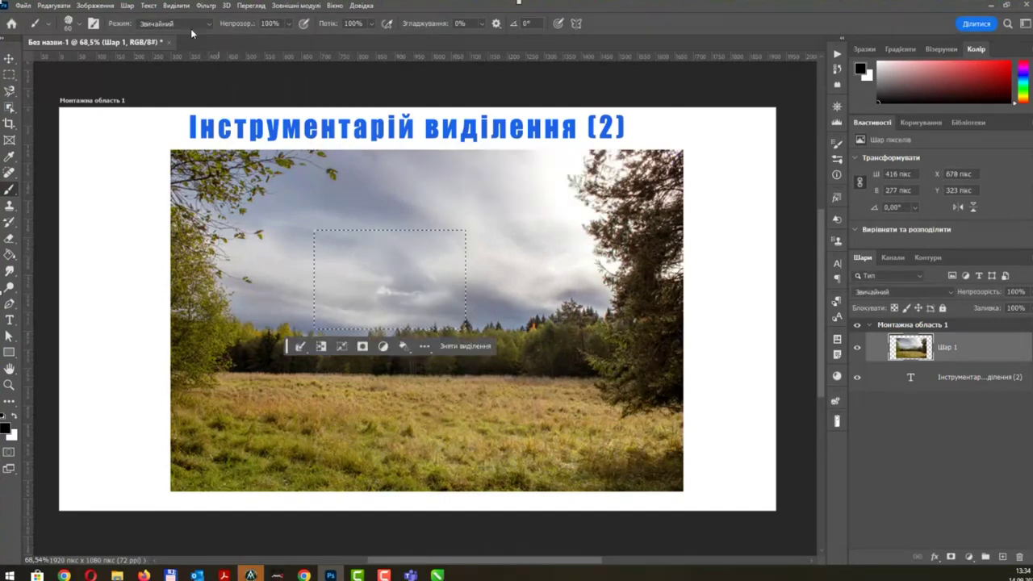
left_click(175, 6)
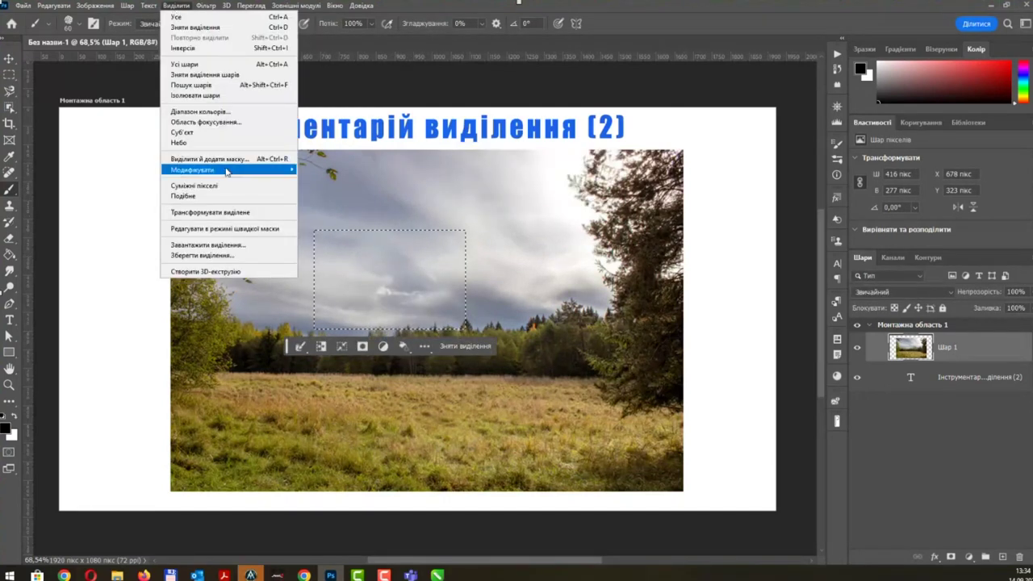
mouse_move(228, 169)
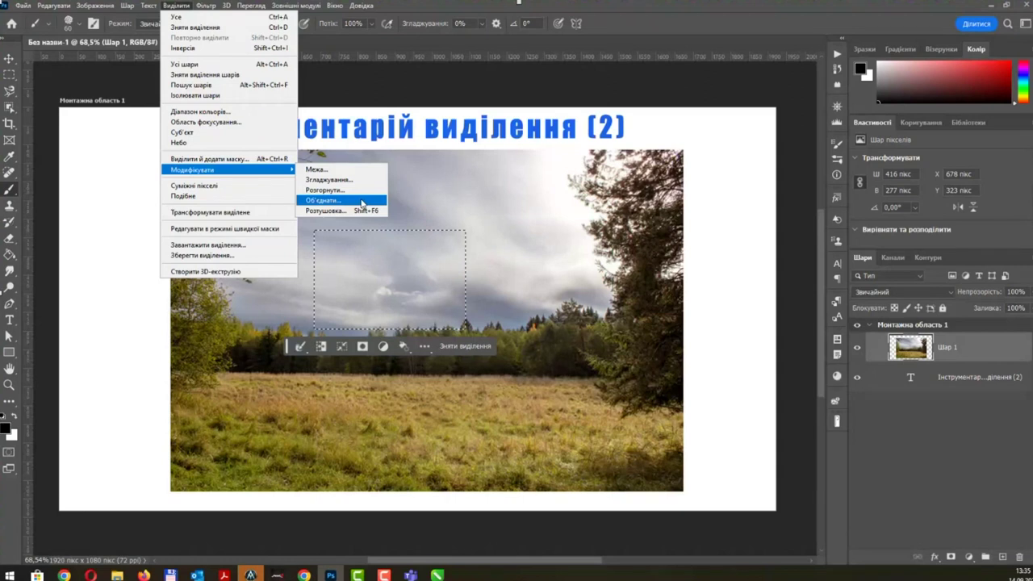
left_click(362, 201)
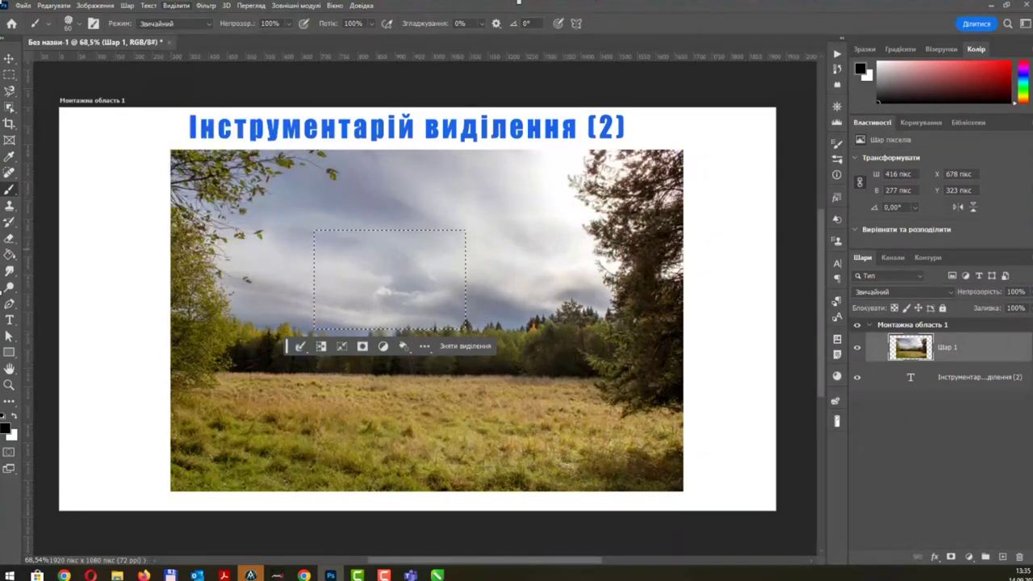
key("ctrl+d")
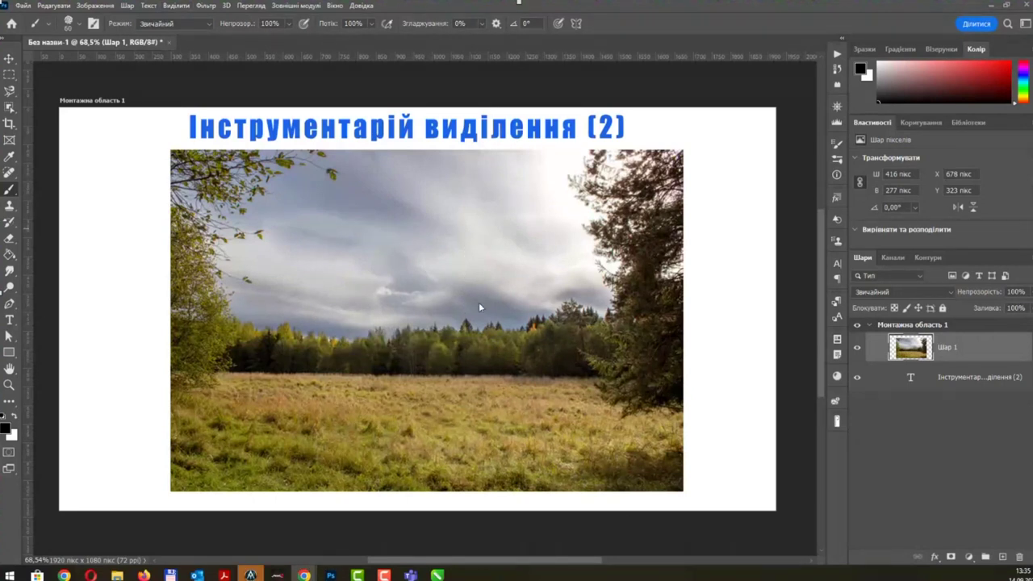
Paste the hamster photo as layer 'Шар 2', move it down-right, and apply Select Subject.
key("ctrl+z")
key("ctrl+v")
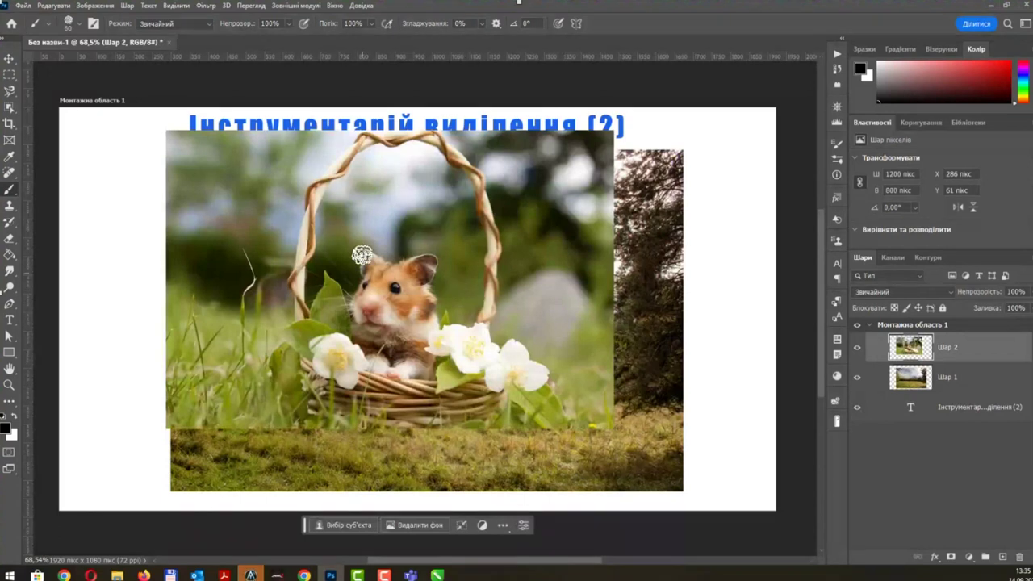
key("v")
left_click_drag(394, 247, 436, 277)
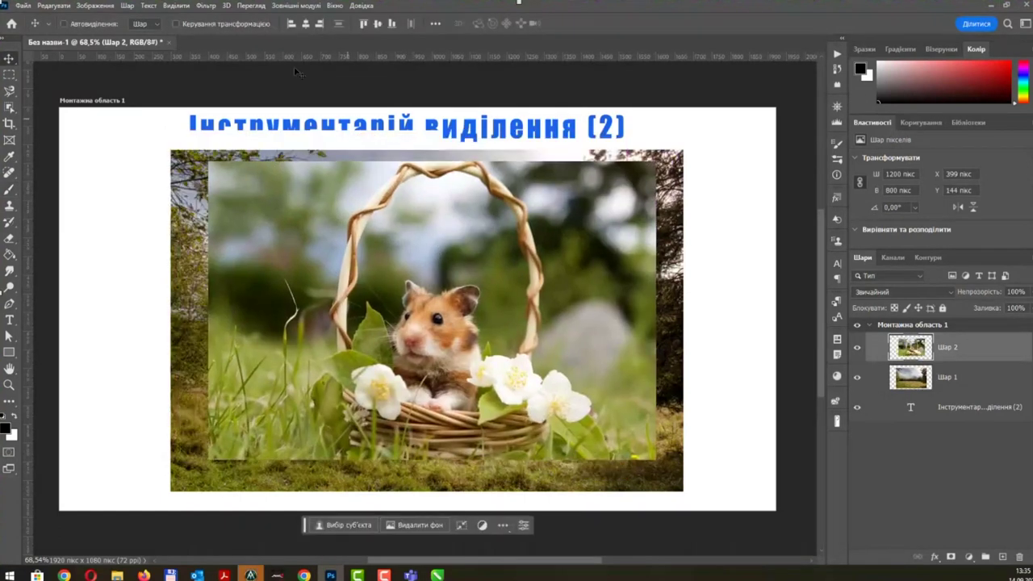
left_click(176, 6)
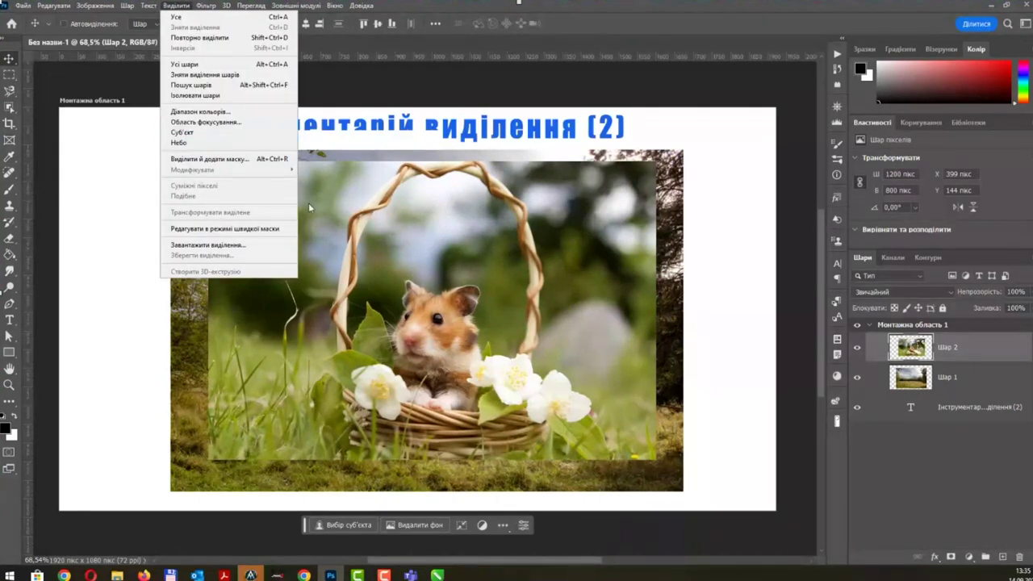
left_click(230, 134)
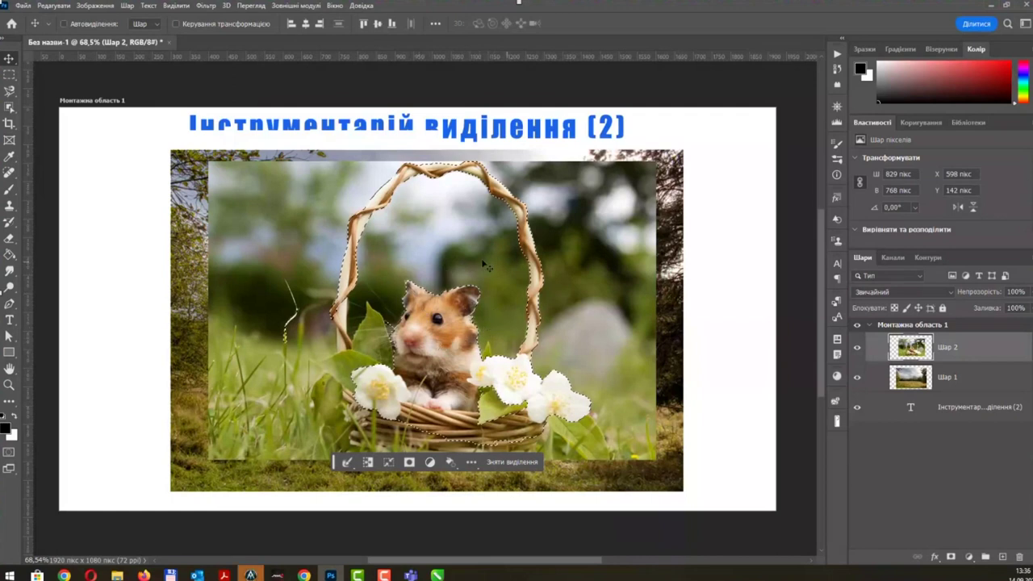
Subtract the basket handle area from the hamster selection using the Polygonal Lasso.
left_click(11, 93)
left_click(69, 103)
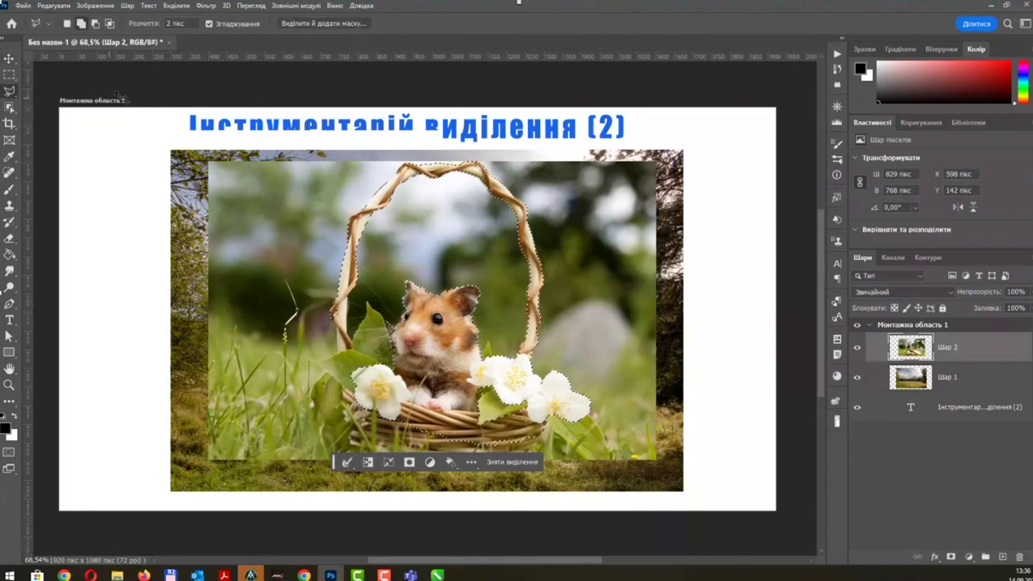
left_click(295, 313)
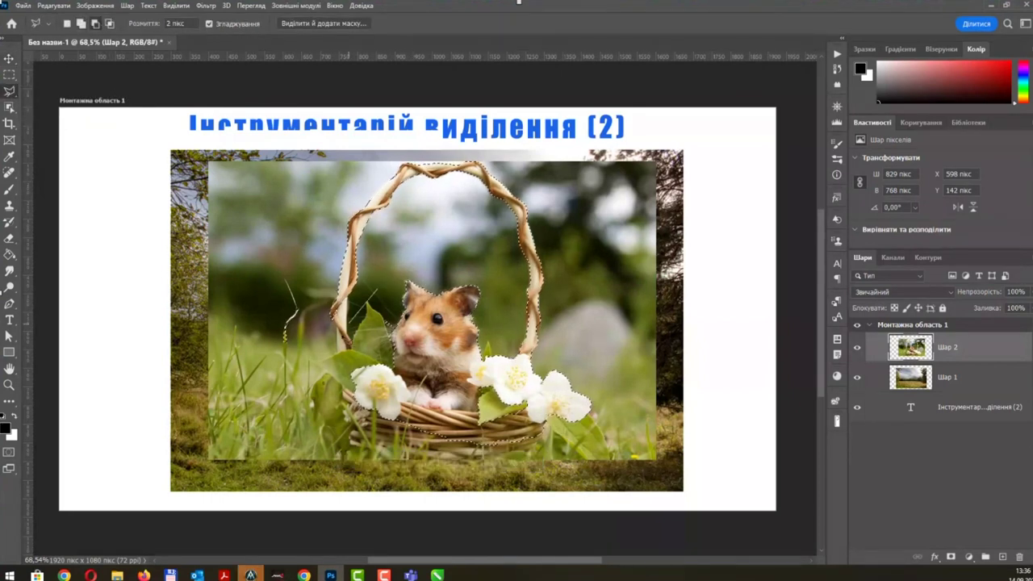
left_click(263, 301)
left_click(485, 133)
left_click(635, 174)
left_click(676, 284)
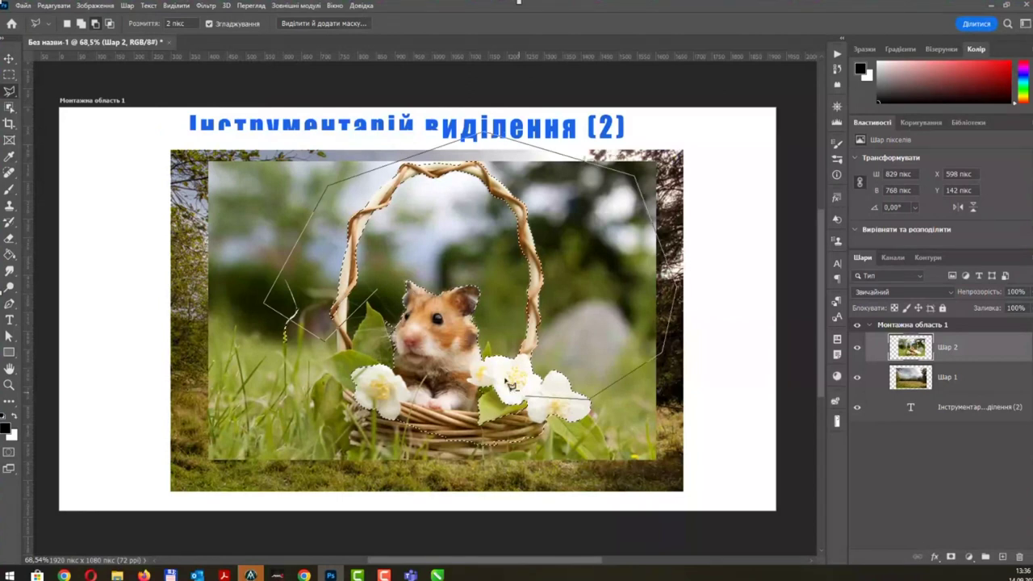
left_click(590, 398)
left_click(517, 392)
left_click(483, 242)
double_click(453, 233)
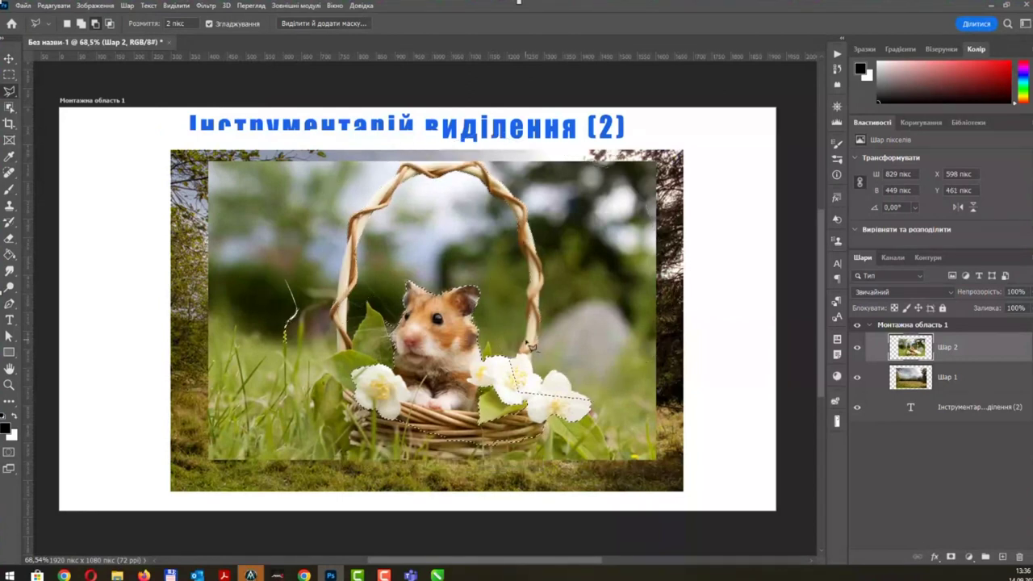
Subtract the flower area from the selection, then clear the selection.
left_click(477, 408)
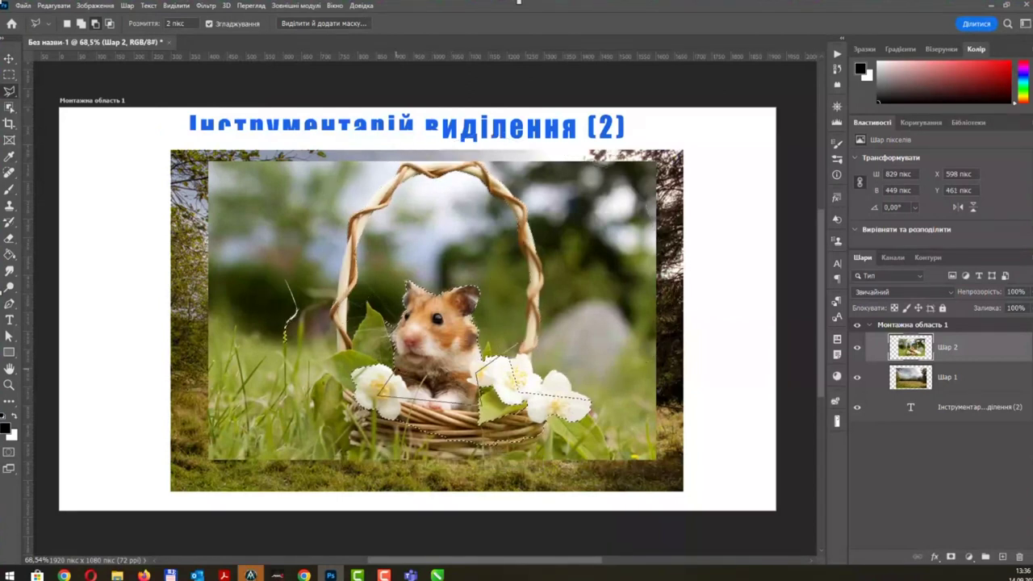
left_click(387, 375)
double_click(339, 428)
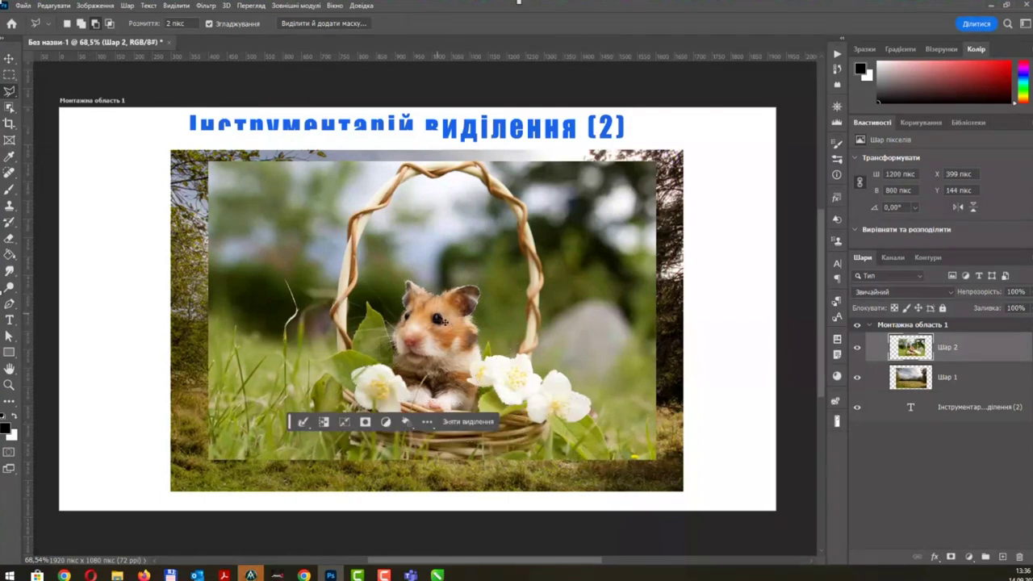
key("ctrl+d")
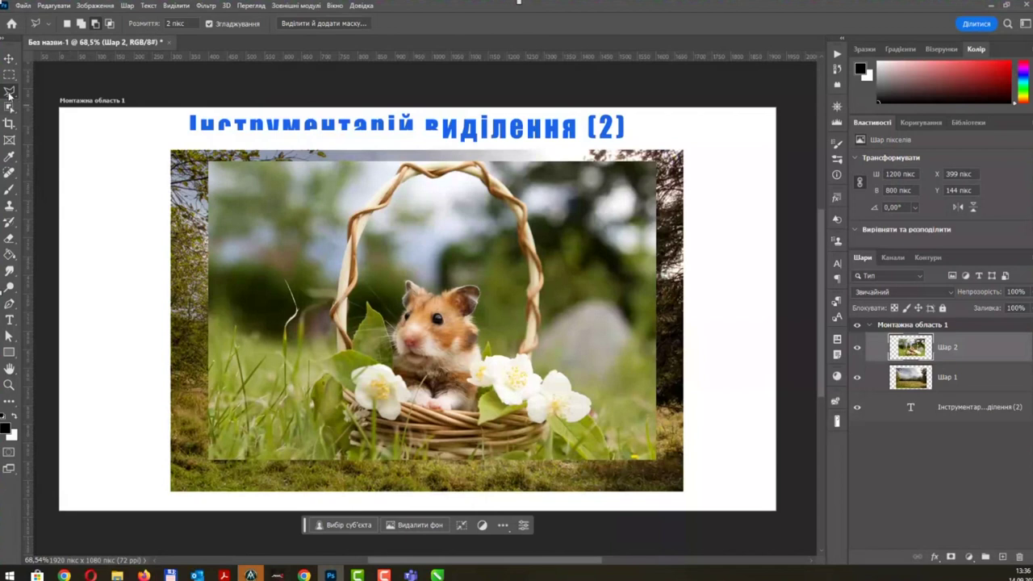
Auto-select the hamster, basket and flowers with Quick Selection, then clear that selection.
left_click(10, 107)
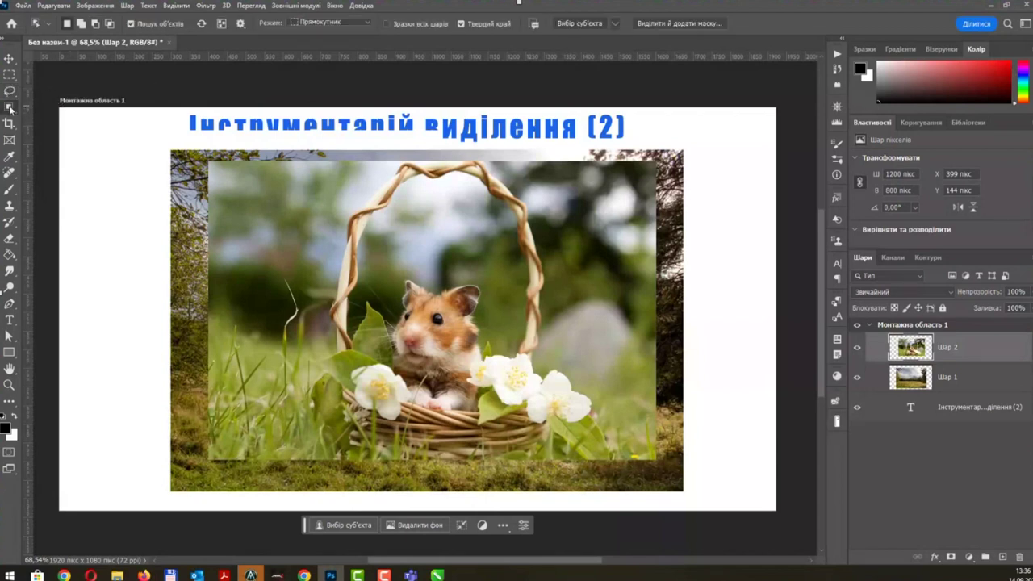
left_click(54, 119)
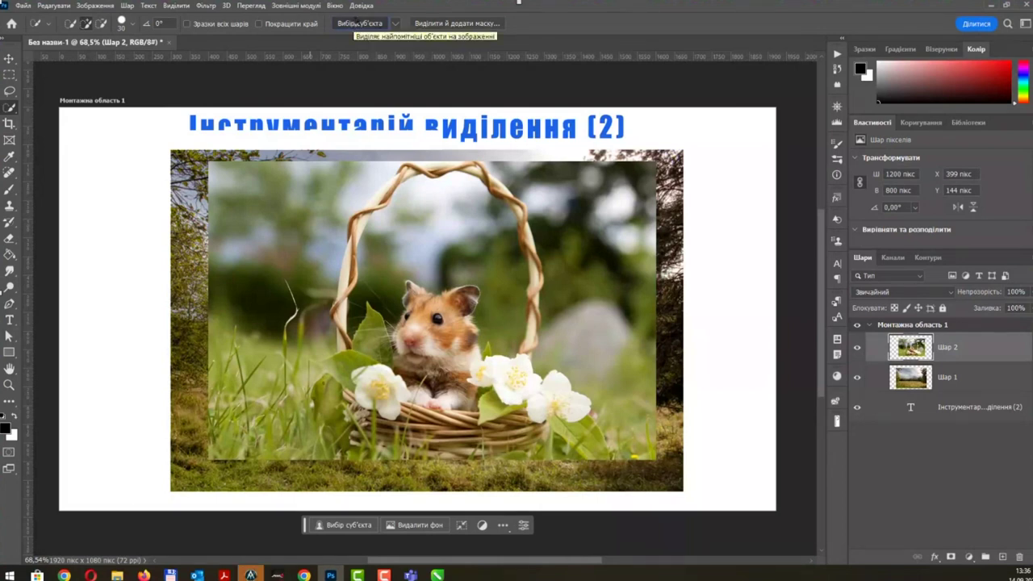
left_click(350, 22)
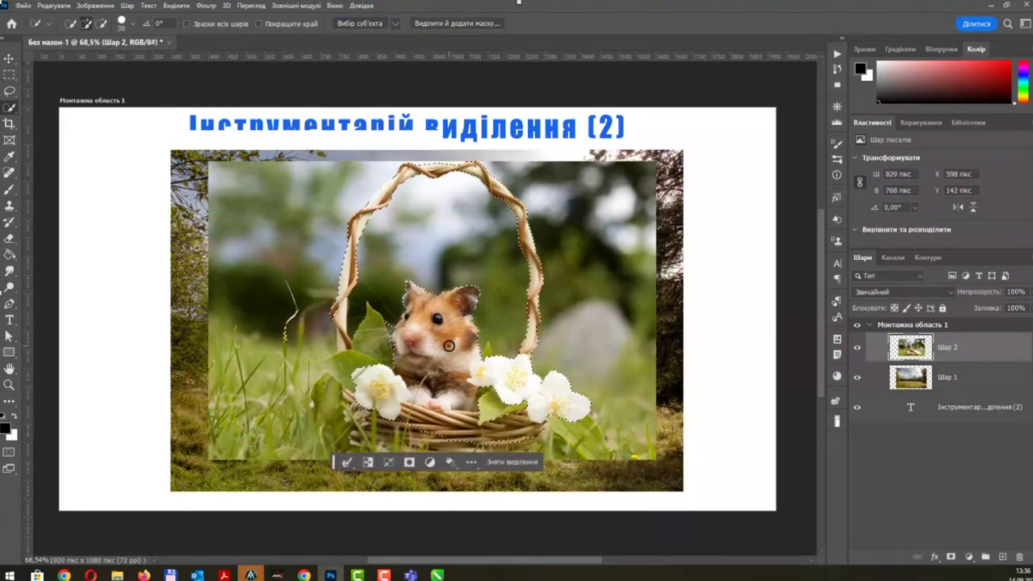
key("ctrl+d")
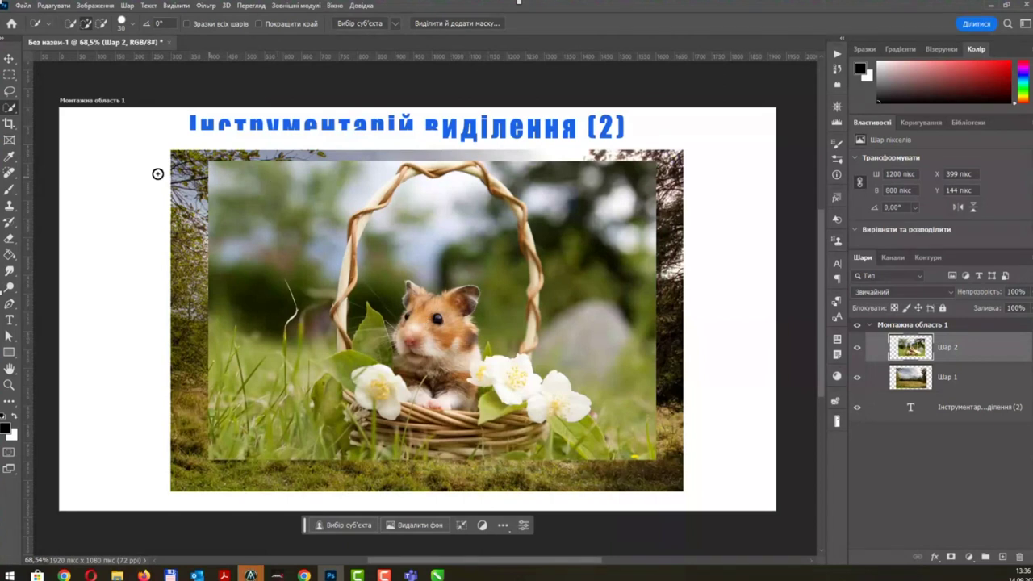
Select just the hamster and nearby flowers with the Object Selection Tool.
right_click(9, 108)
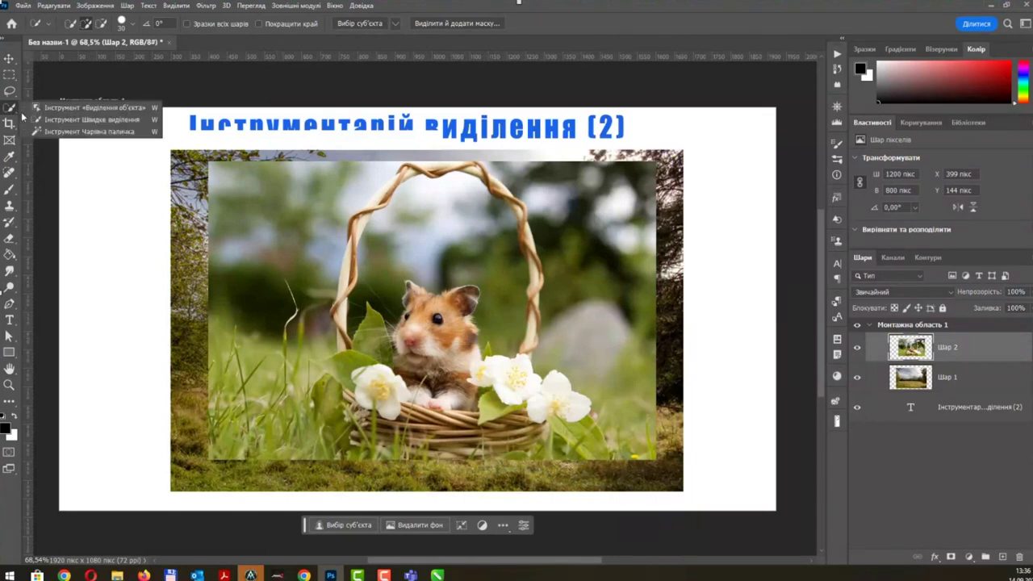
left_click(112, 110)
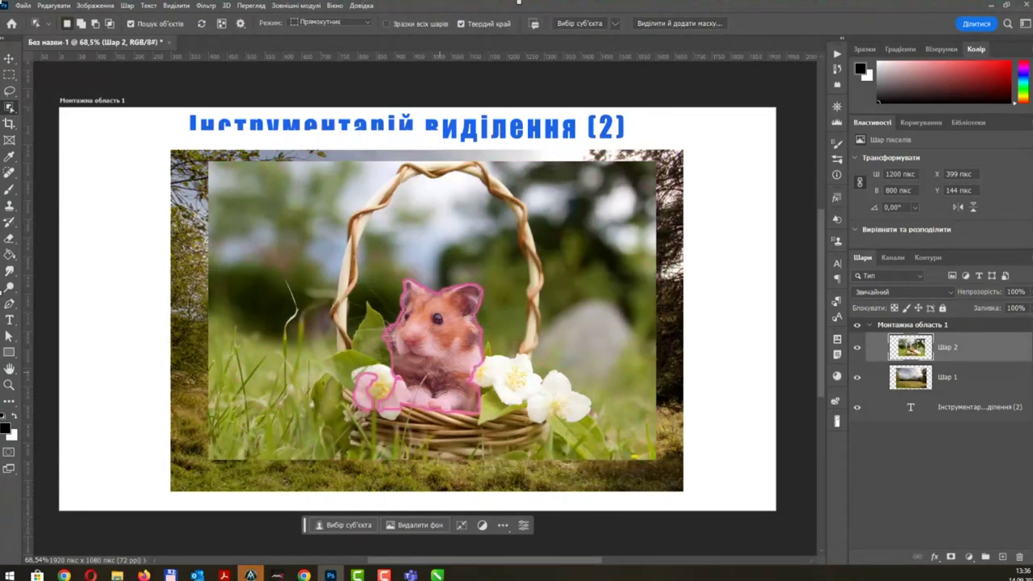
left_click(425, 327)
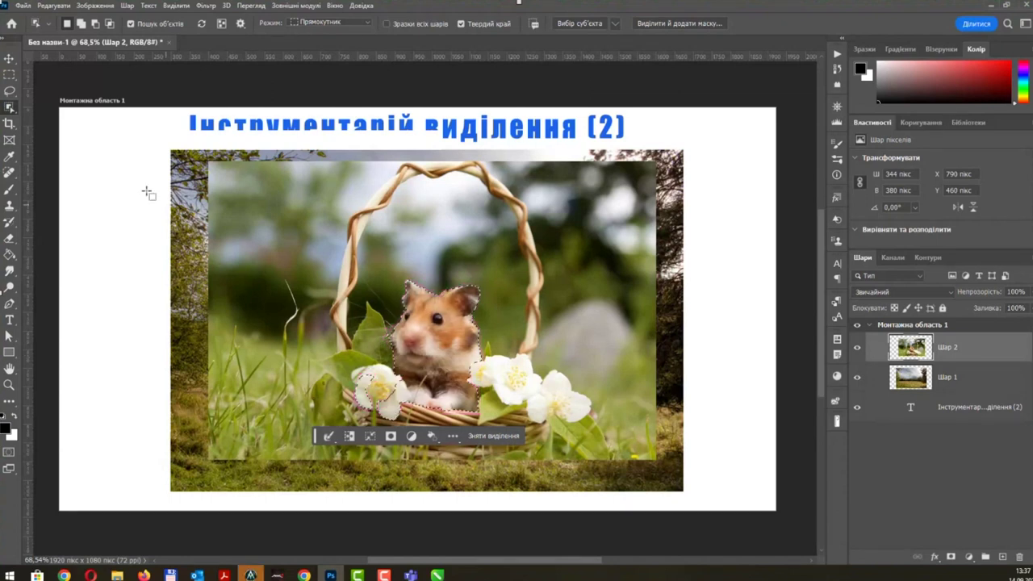
Drag the hamster selection outline up and left into the sky with the Rectangular Marquee.
left_click(9, 73)
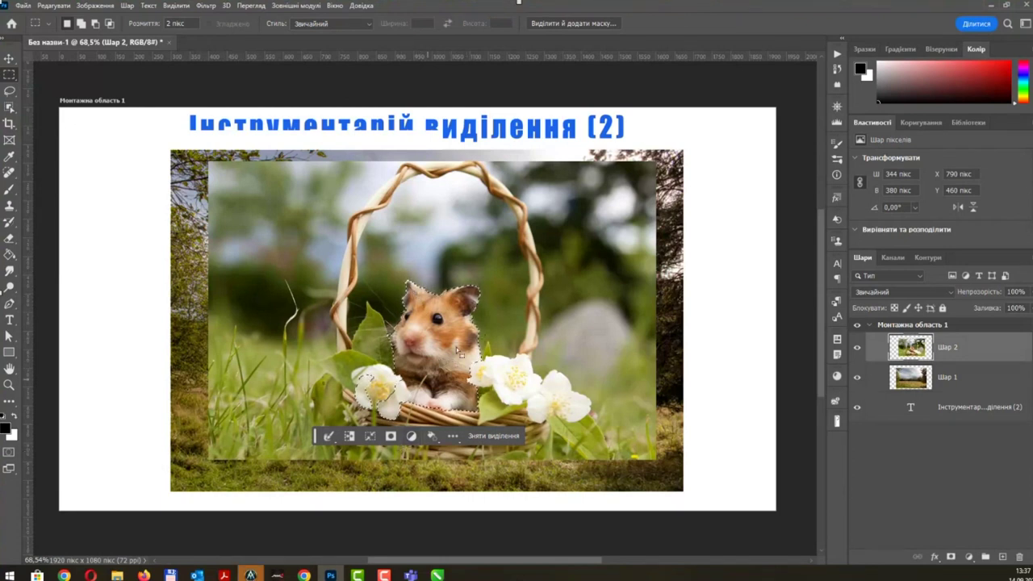
mouse_move(452, 340)
left_mouse_down()
mouse_move(369, 255)
mouse_move(568, 249)
mouse_move(201, 244)
mouse_move(451, 244)
left_mouse_up()
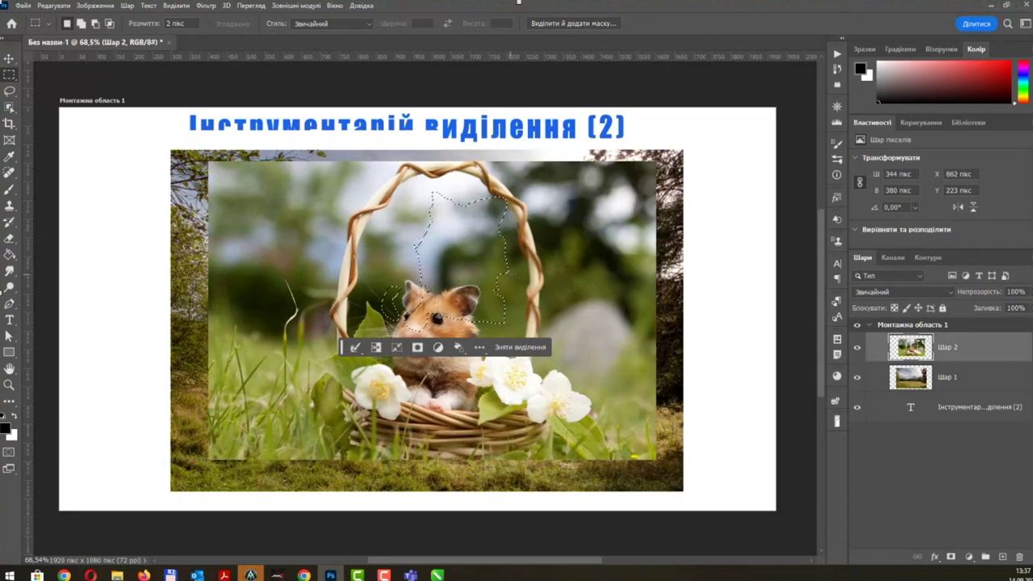
left_click_drag(456, 238, 397, 271)
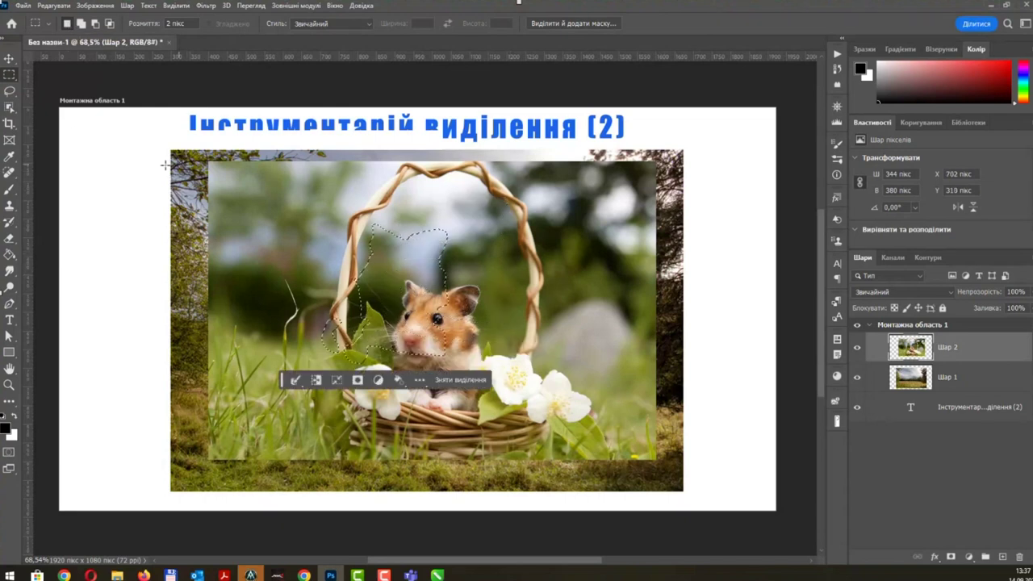
mouse_move(436, 311)
left_mouse_down()
mouse_move(402, 233)
mouse_move(317, 237)
left_mouse_up()
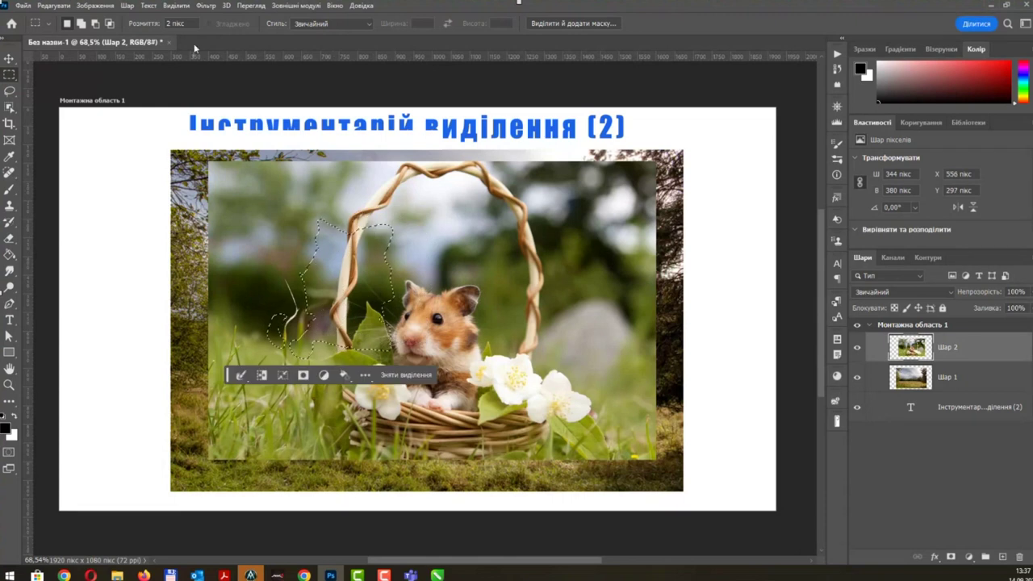
left_click(171, 5)
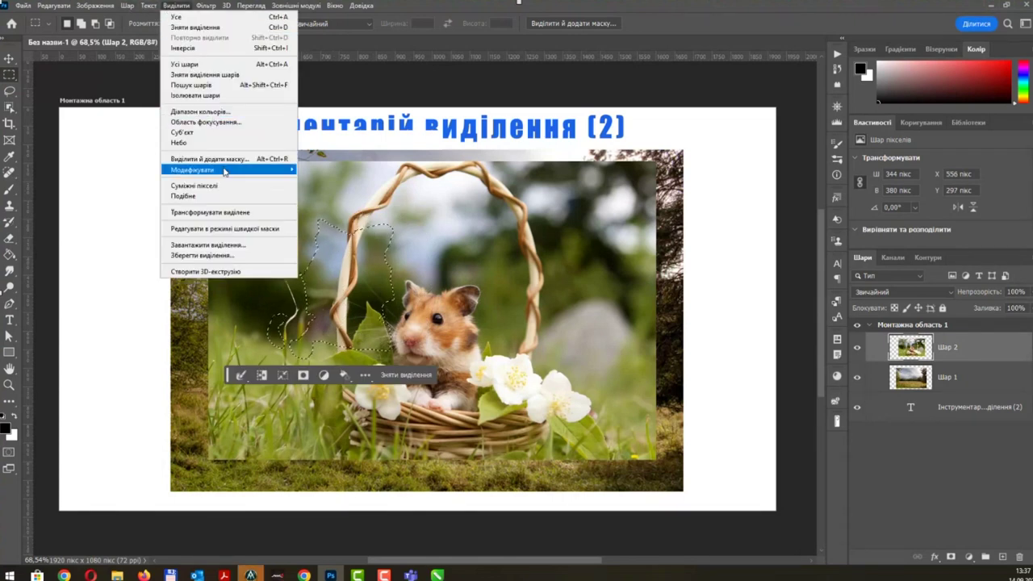
Scale the selection outline to about 248% width and 181% height with Transform Selection.
mouse_move(192, 170)
left_click(227, 211)
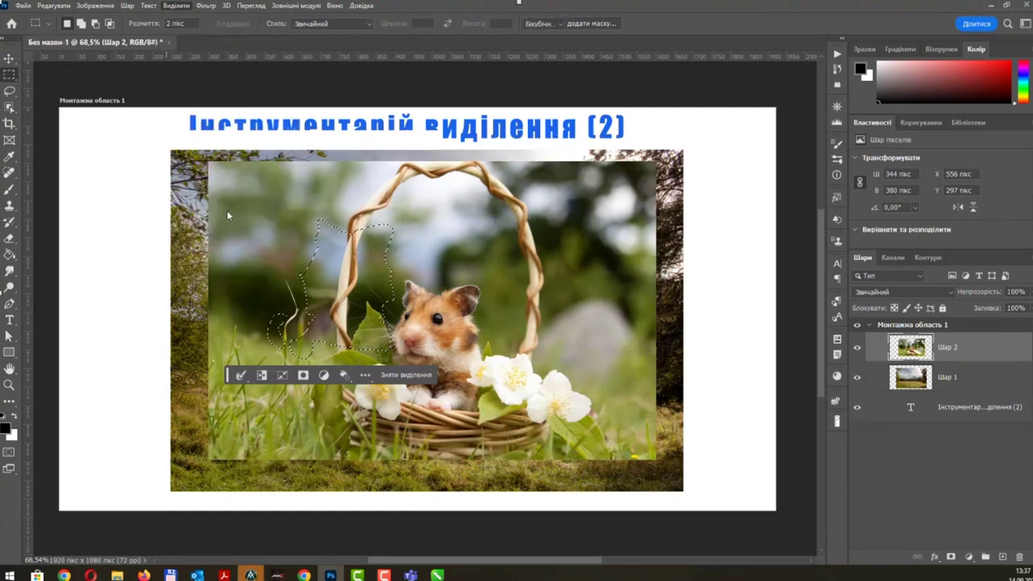
left_click_drag(394, 218, 507, 239)
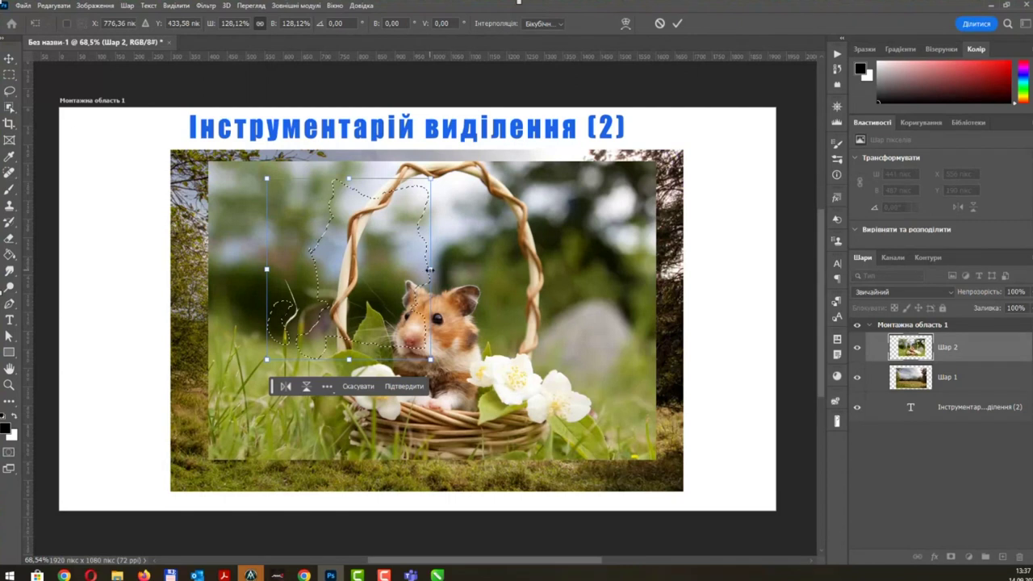
left_click_drag(430, 269, 553, 272)
left_click(260, 23)
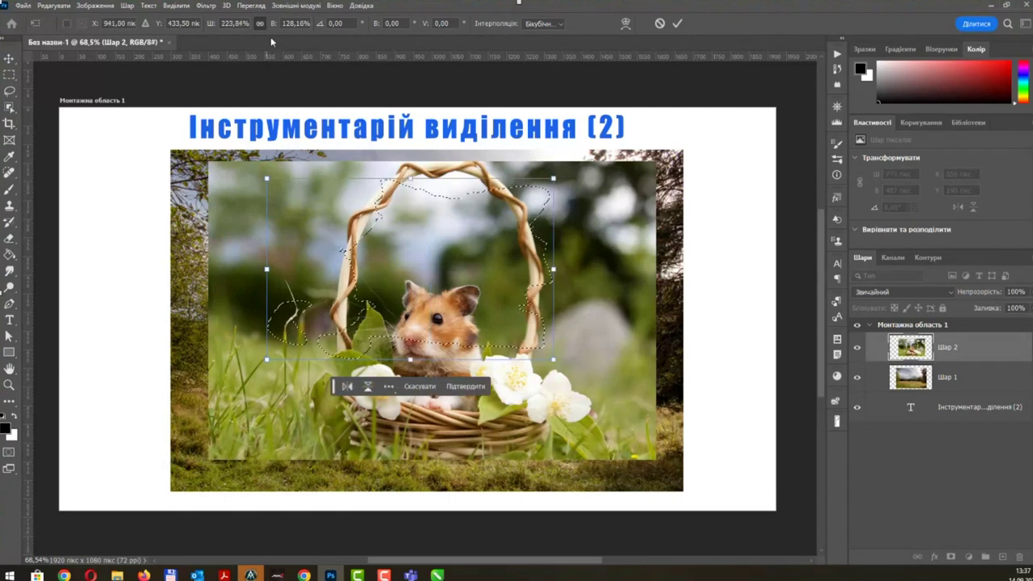
left_click_drag(267, 360, 202, 467)
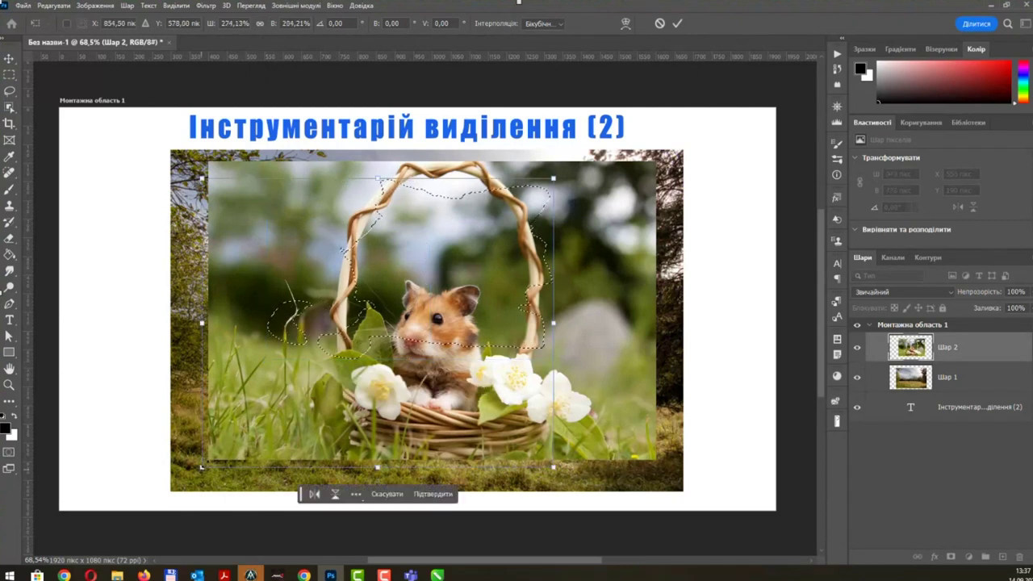
left_click(177, 6)
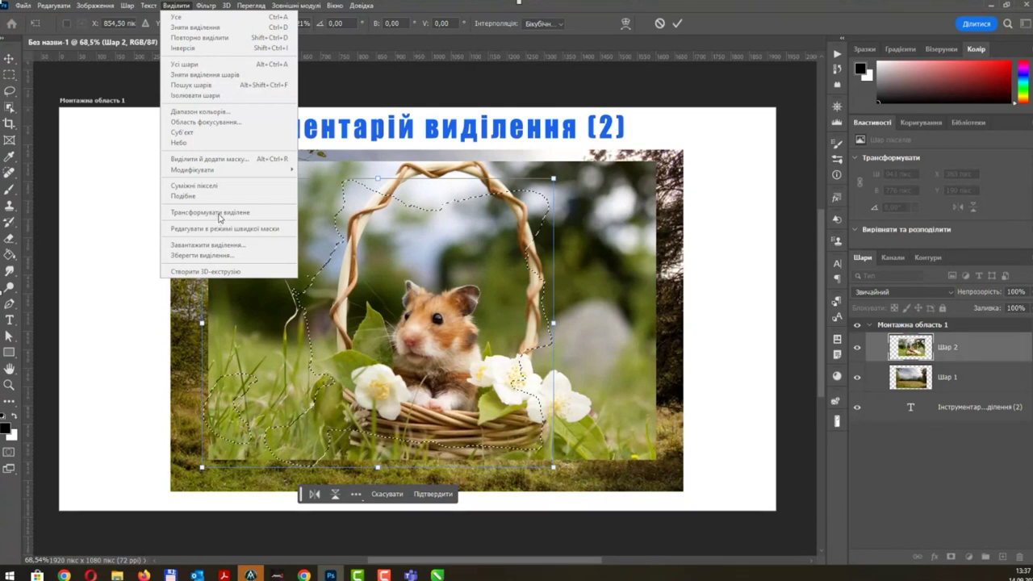
left_click(220, 214)
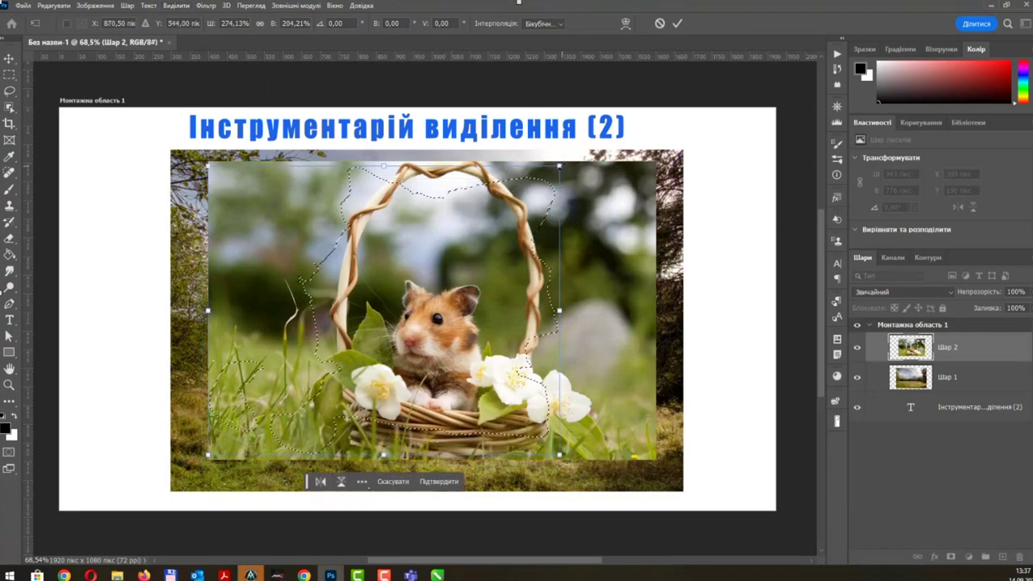
mouse_move(560, 166)
left_mouse_down()
mouse_move(591, 194)
mouse_move(531, 193)
left_mouse_up()
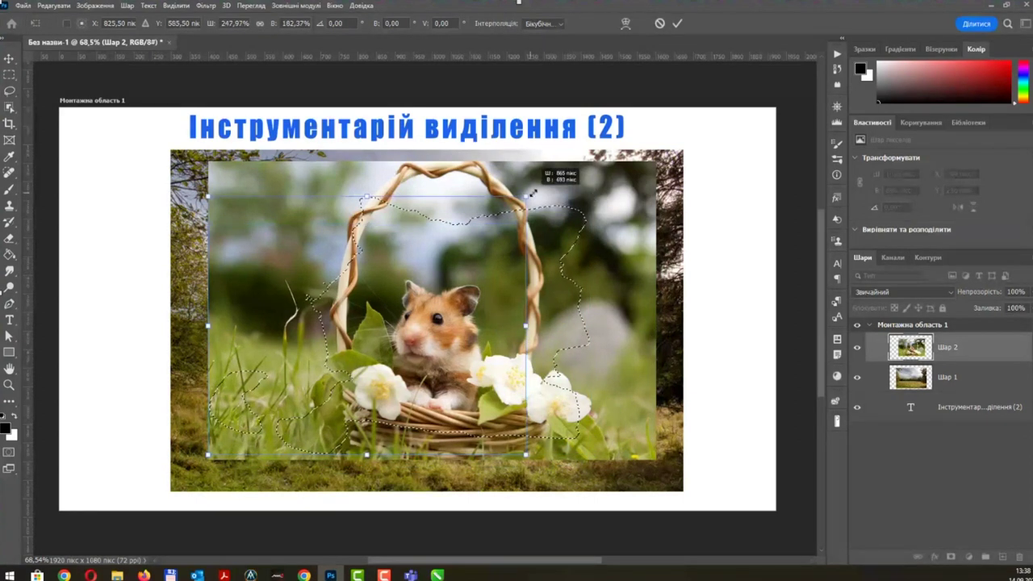
mouse_move(533, 194)
left_mouse_down()
mouse_move(495, 220)
mouse_move(499, 205)
mouse_move(527, 197)
left_mouse_up()
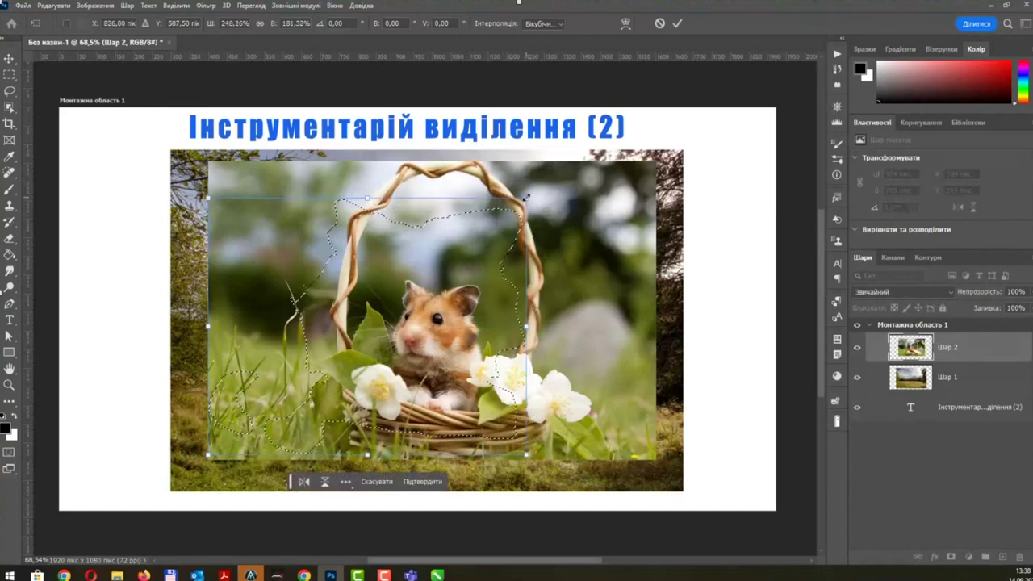
Rotate the selection outline slightly, then skew it so its right side rises.
right_click(377, 273)
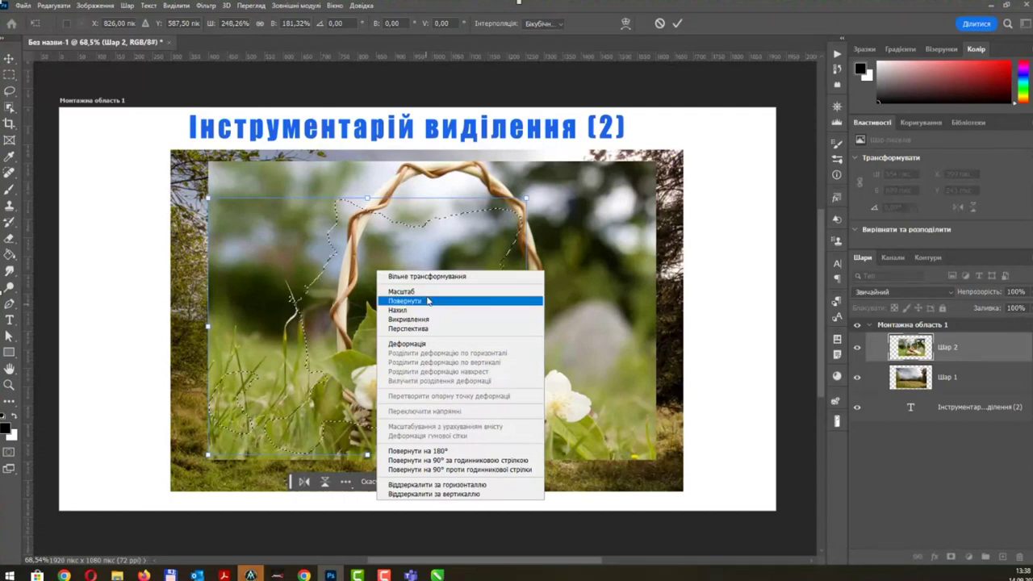
left_click(452, 291)
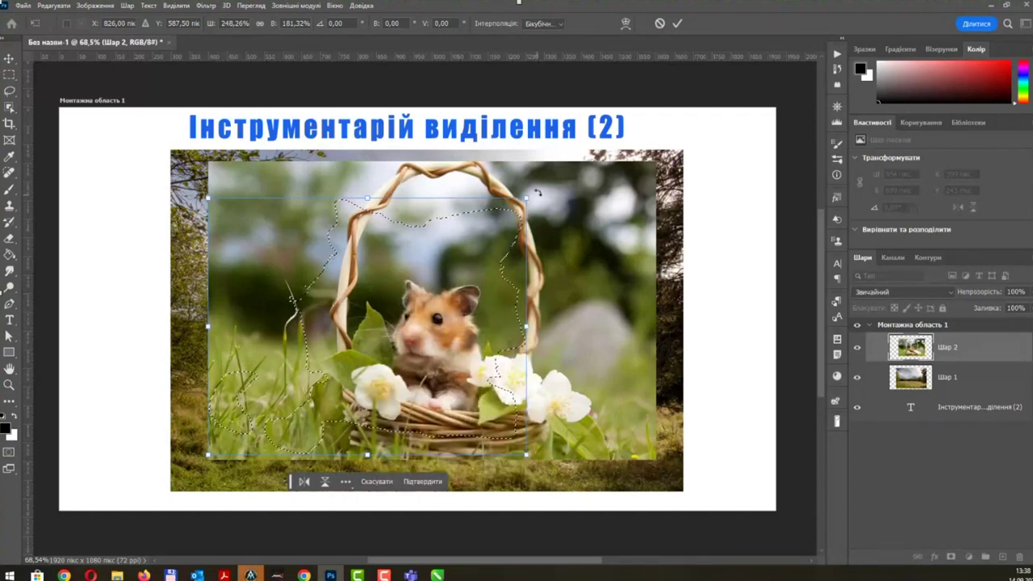
left_click_drag(538, 192, 535, 193)
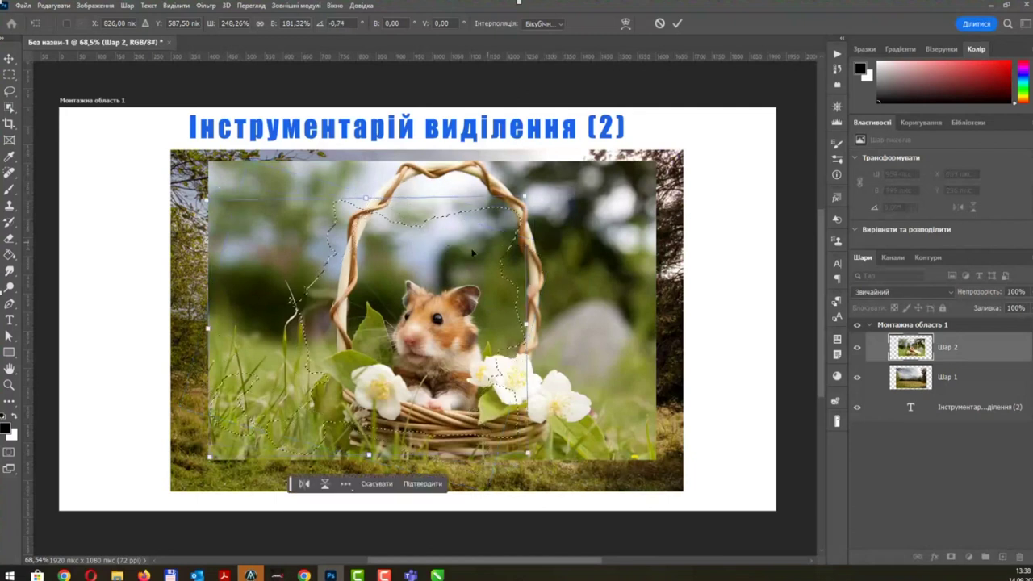
right_click(432, 260)
left_click(509, 284)
left_click_drag(529, 327, 525, 236)
Distort the outline by pulling its bottom-right corner outward, then raise that corner to tilt it.
right_click(448, 234)
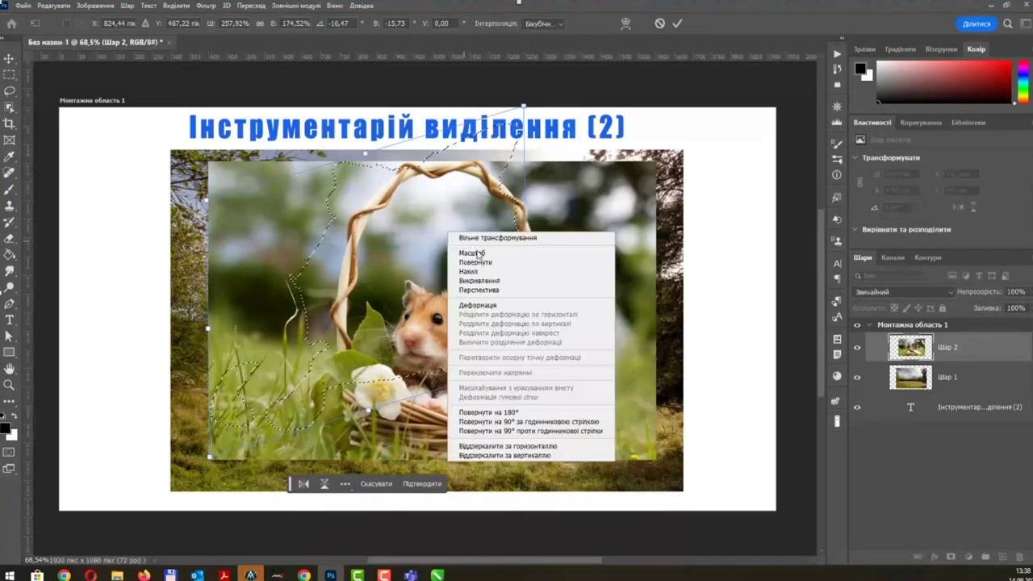
left_click(484, 281)
left_click_drag(528, 369, 646, 395)
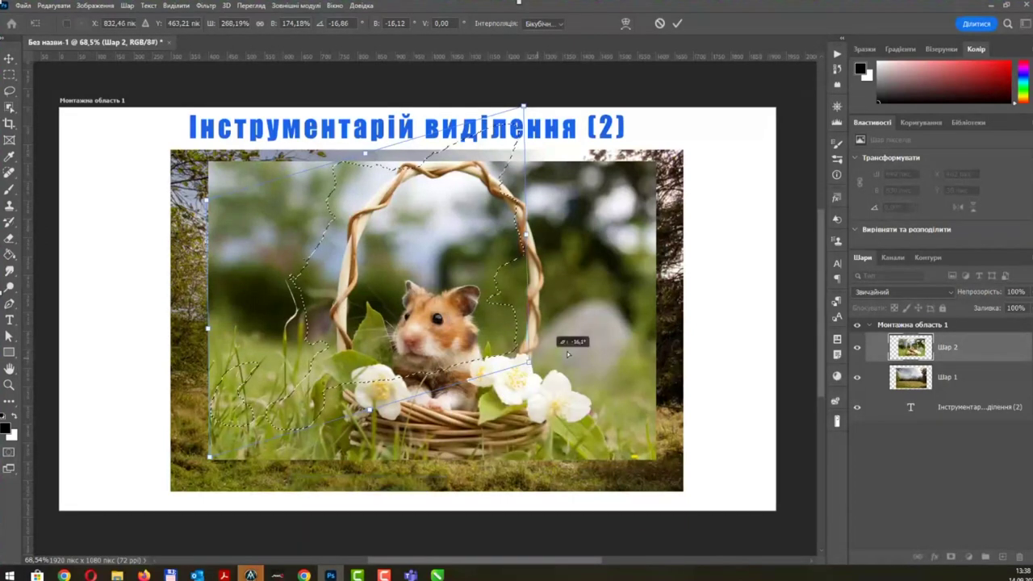
right_click(502, 294)
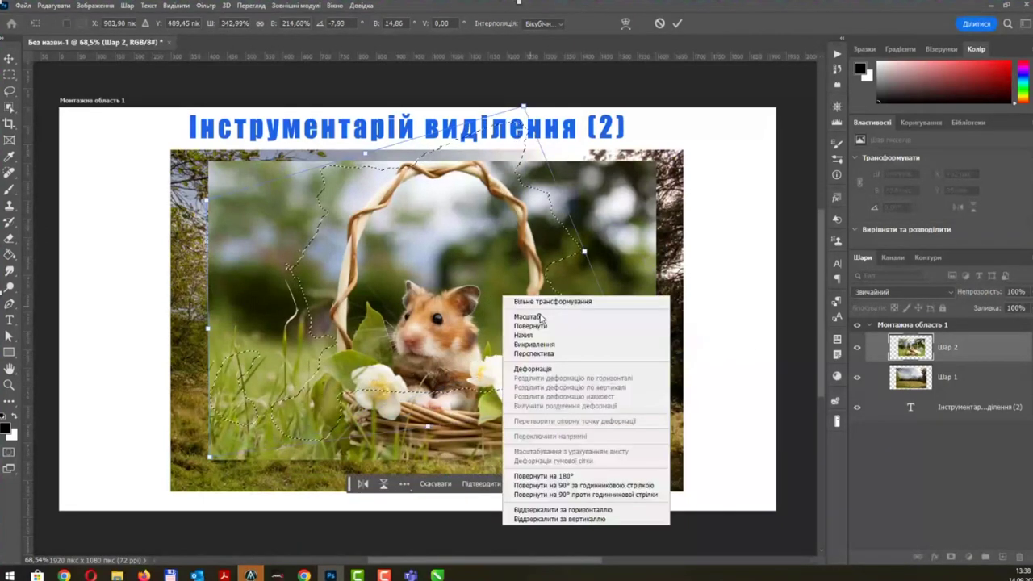
left_click(533, 356)
mouse_move(646, 400)
left_mouse_down()
mouse_move(561, 196)
mouse_move(602, 320)
left_mouse_up()
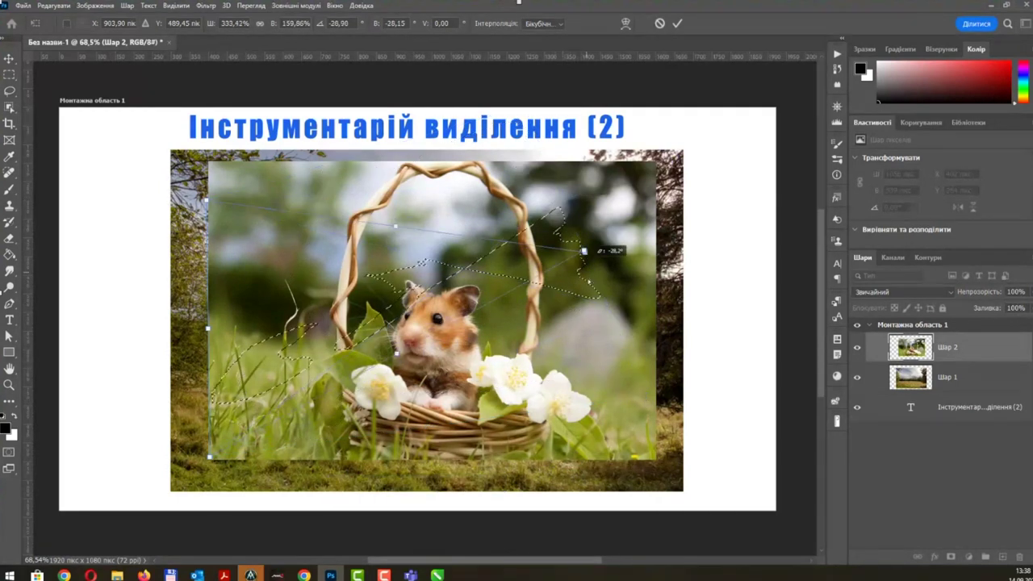
right_click(442, 219)
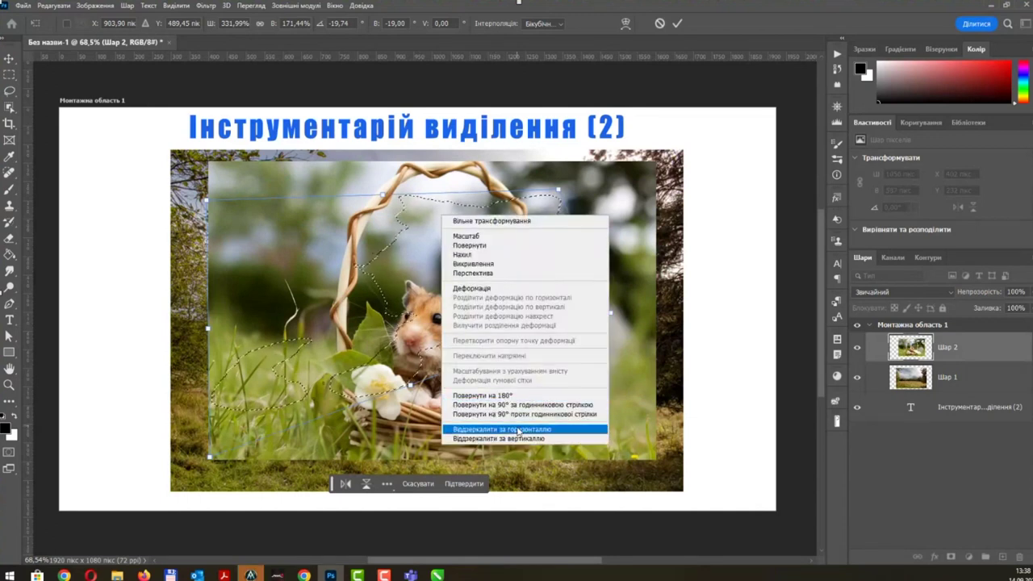
Warp the outline with the Верхня оболонка (Arc Upper) style and set its bend to about -6,2 %.
left_click(505, 288)
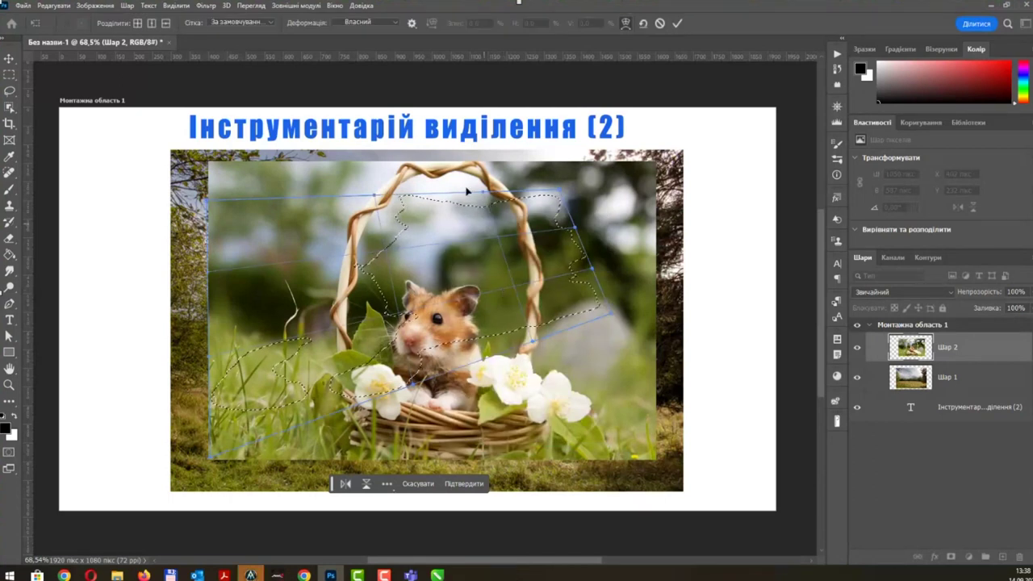
left_click(397, 22)
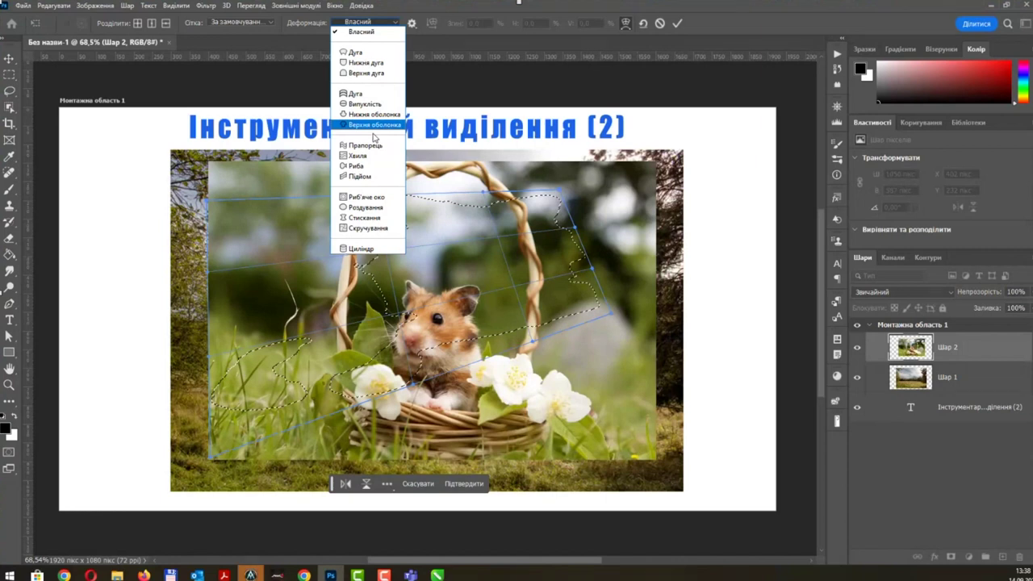
left_click(373, 133)
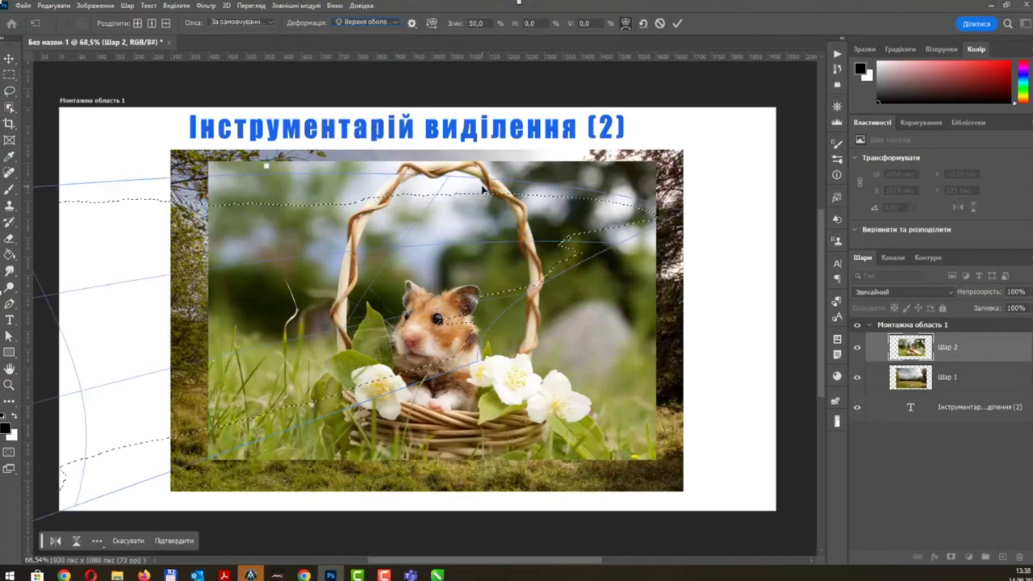
mouse_move(265, 169)
left_mouse_down()
mouse_move(275, 227)
mouse_move(359, 264)
mouse_move(341, 235)
mouse_move(337, 144)
left_mouse_up()
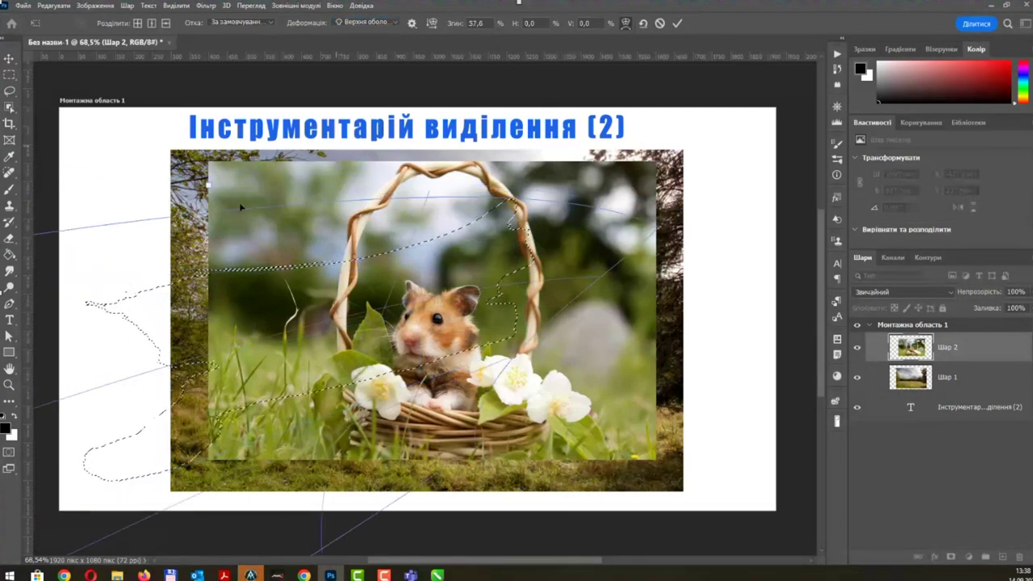
left_click_drag(240, 206, 247, 240)
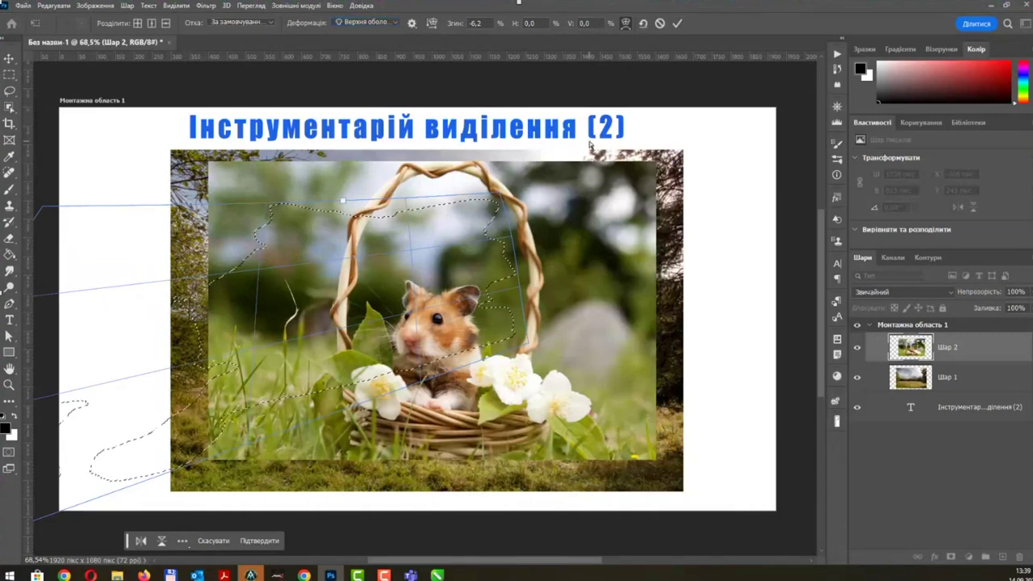
Commit the warp on the hamster outline and clear the selection with the Rectangular Marquee.
left_click(677, 23)
key("m")
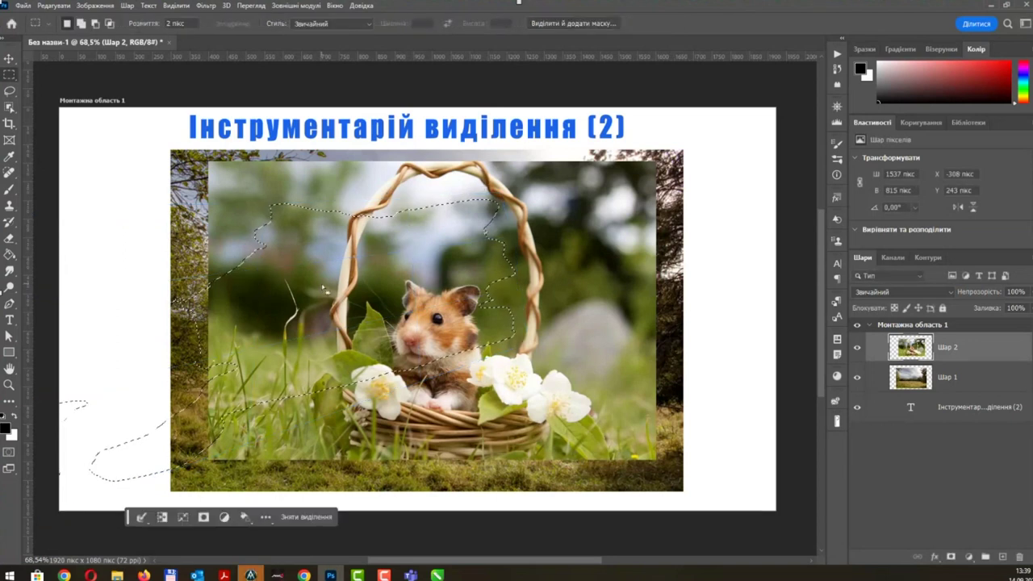
left_click_drag(325, 293, 468, 239)
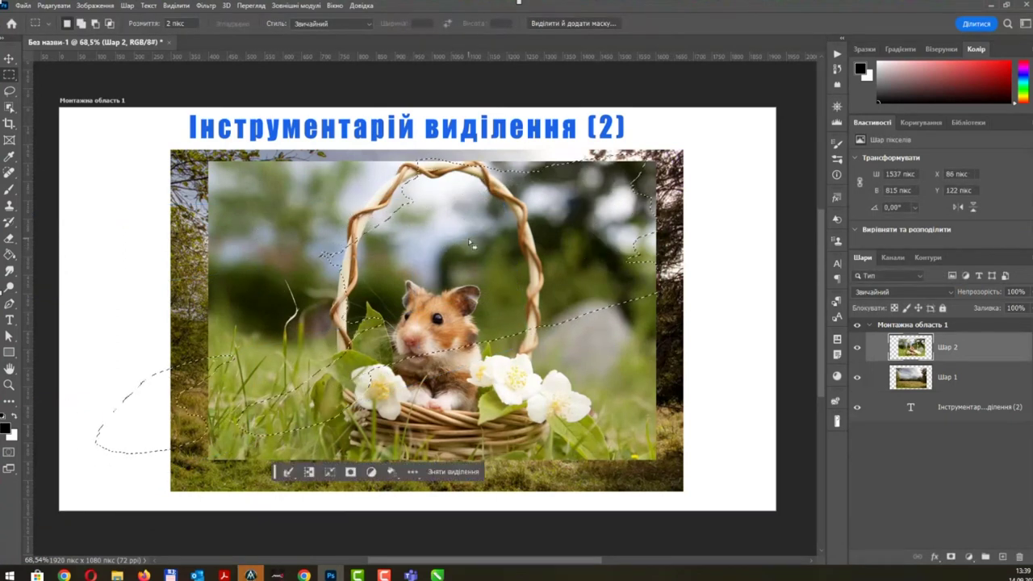
left_click(468, 239)
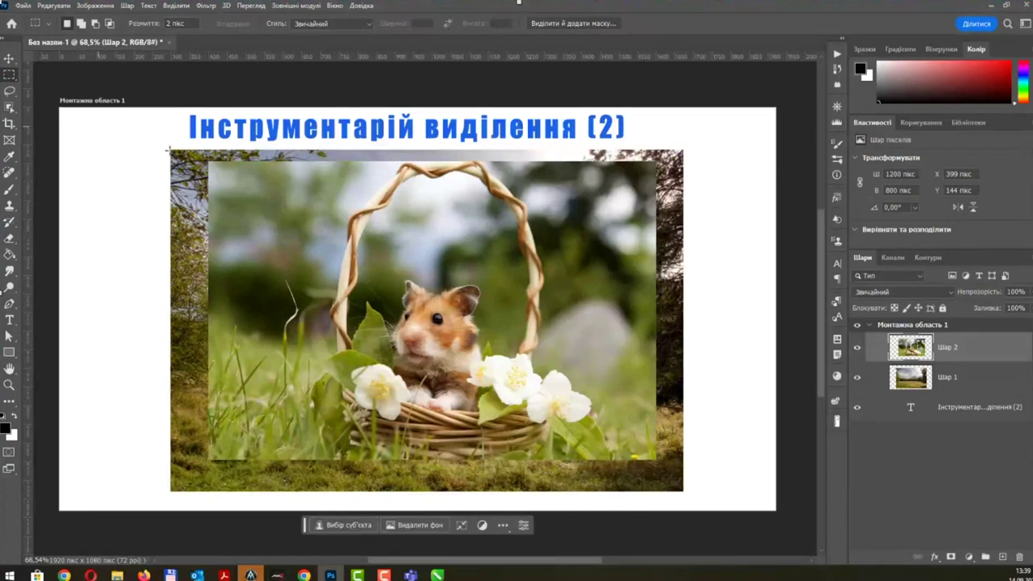
Draw a small rectangular selection of sky beside the basket handle.
left_click_drag(282, 186, 364, 259)
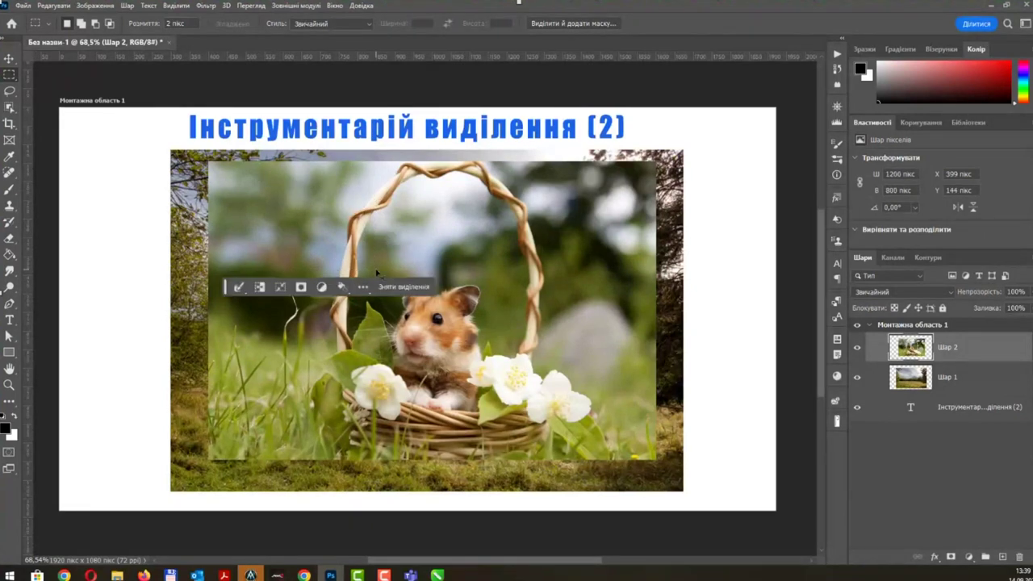
left_click(328, 192)
left_click_drag(320, 228, 398, 282)
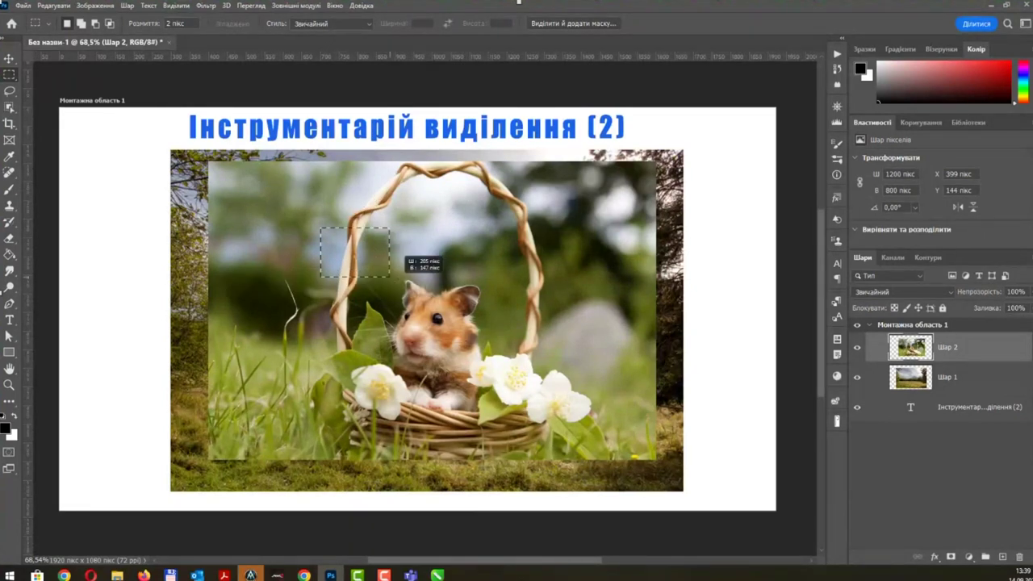
left_click(174, 6)
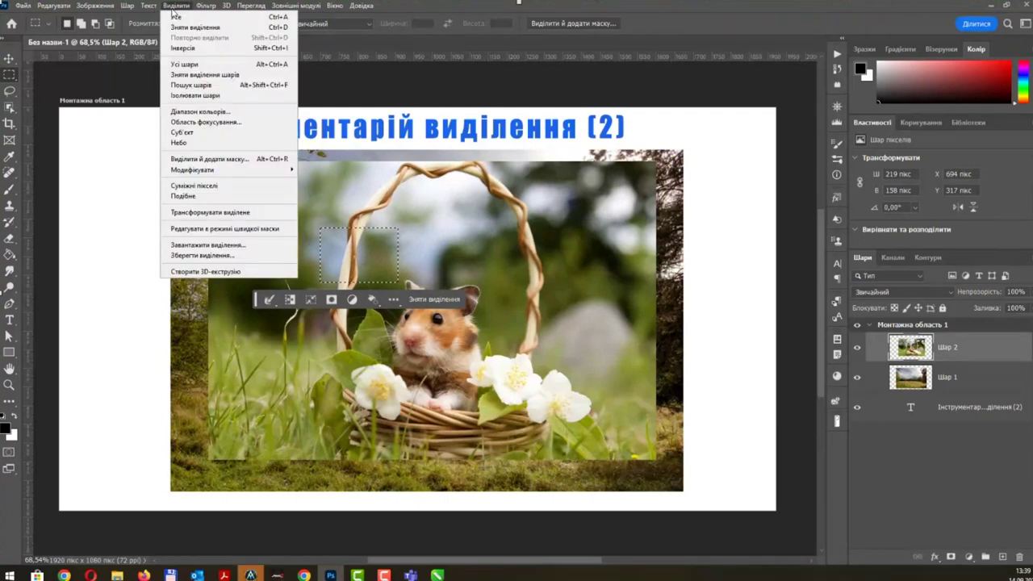
Grow the rectangle with Select > Similar, undoing the result both times.
left_click(233, 197)
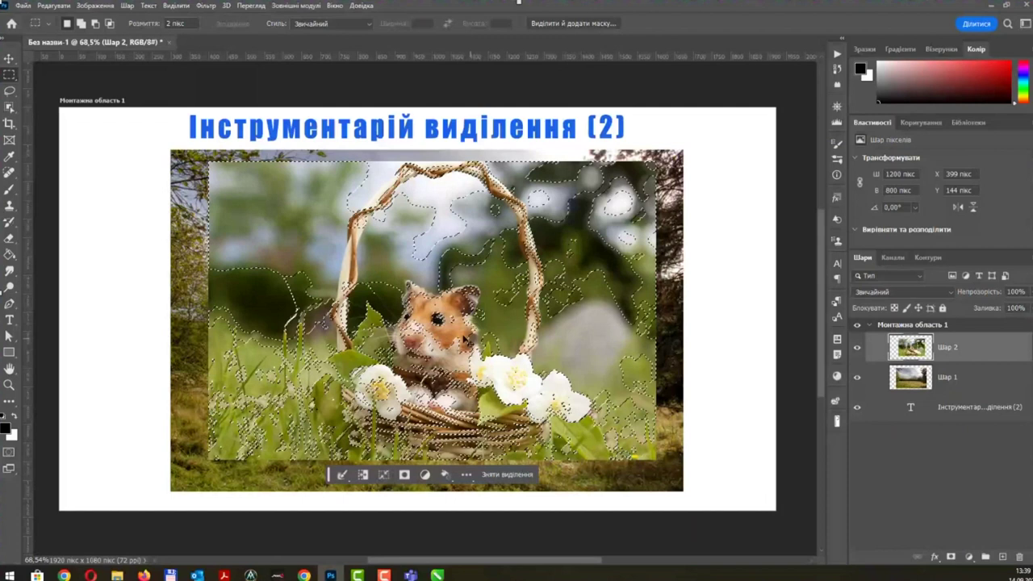
key("ctrl+z")
left_click(177, 6)
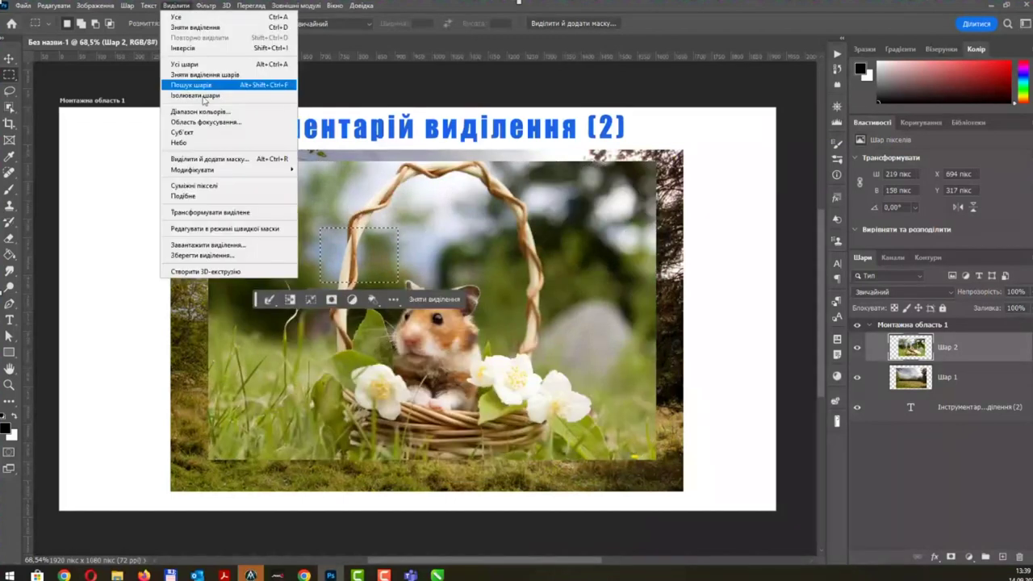
left_click(190, 195)
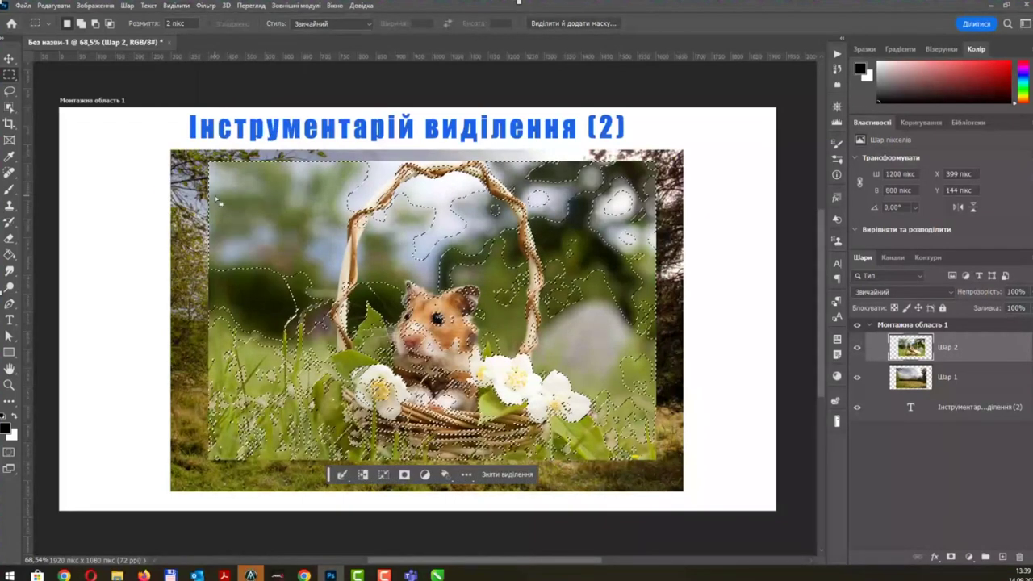
key("ctrl+z")
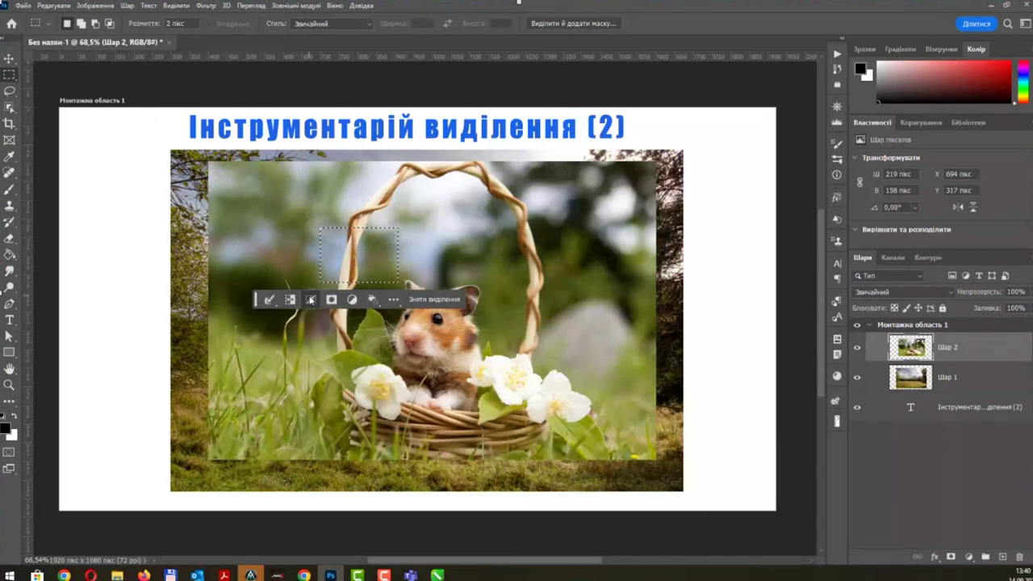
Enlarge the selection with Transform Selection, cancel the change, and deselect.
left_click(292, 299)
left_click_drag(319, 226, 277, 183)
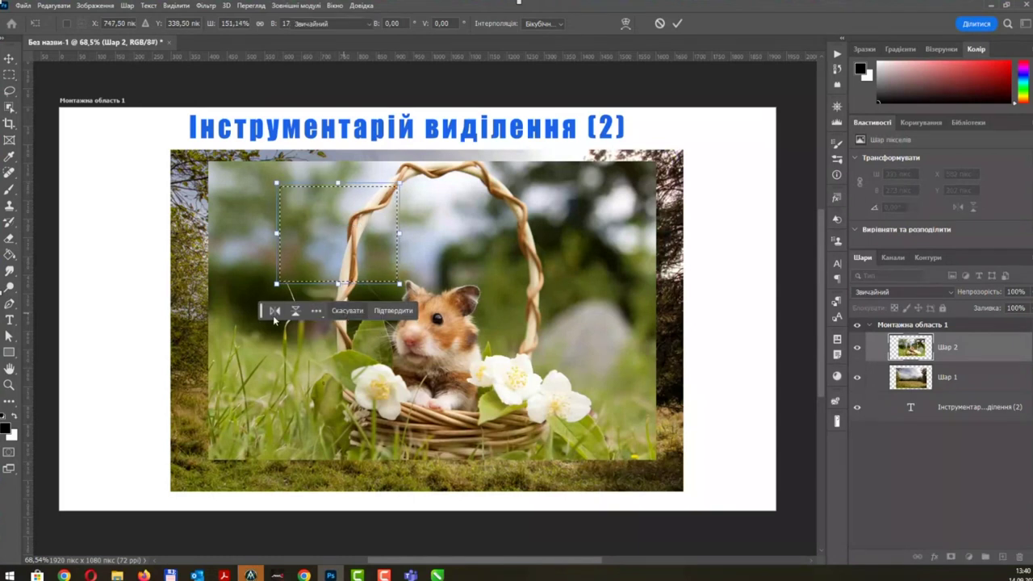
left_click(345, 312)
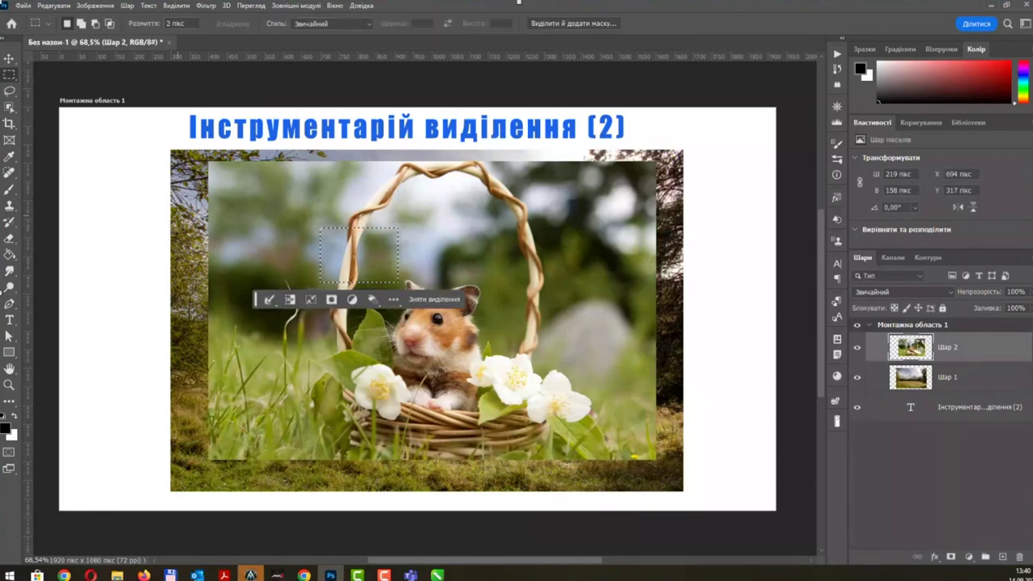
left_click(402, 253)
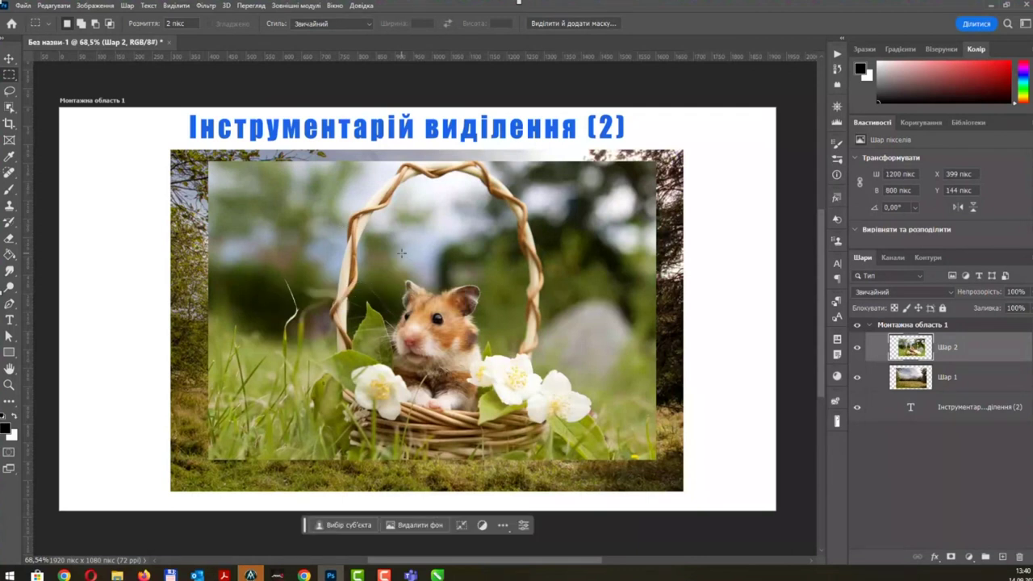
Delete the hamster layer 'Шар 2' and auto-select the meadow photo's sky via Виділити > Небо.
key("Delete")
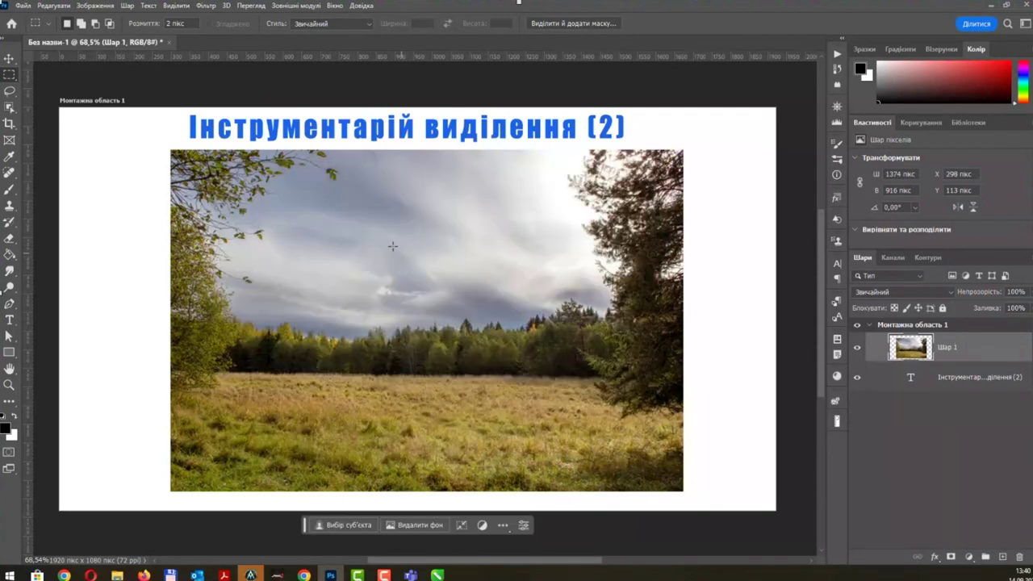
left_click(174, 5)
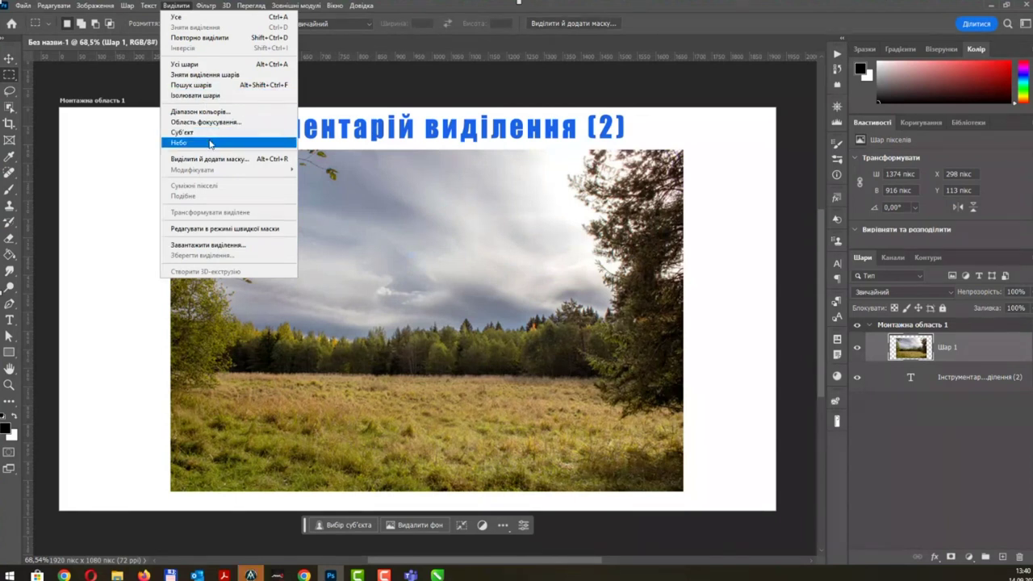
left_click(209, 144)
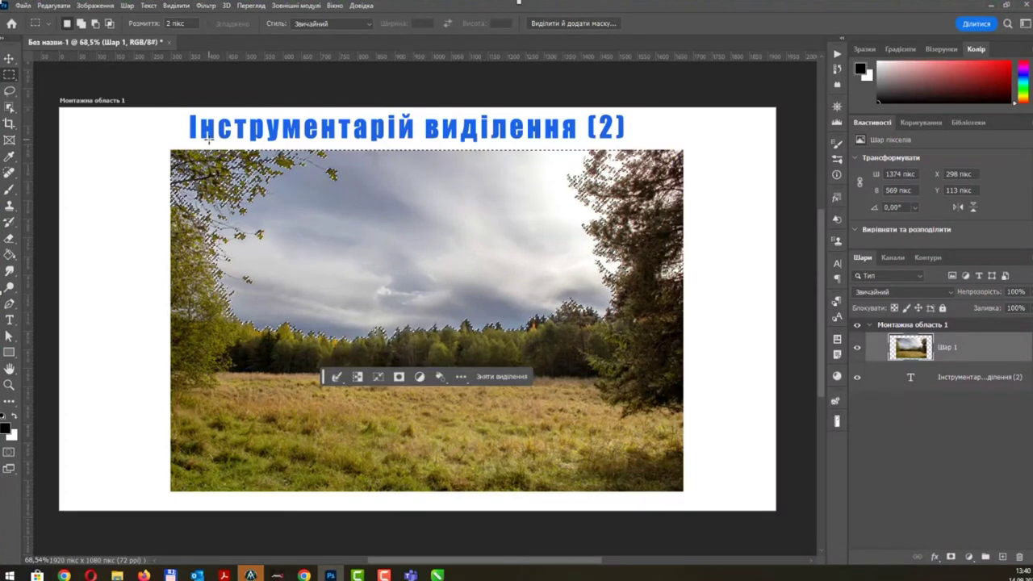
Colorize the selected sky pink in Hue/Saturation with hue 332 and saturation 44.
key("ctrl+u")
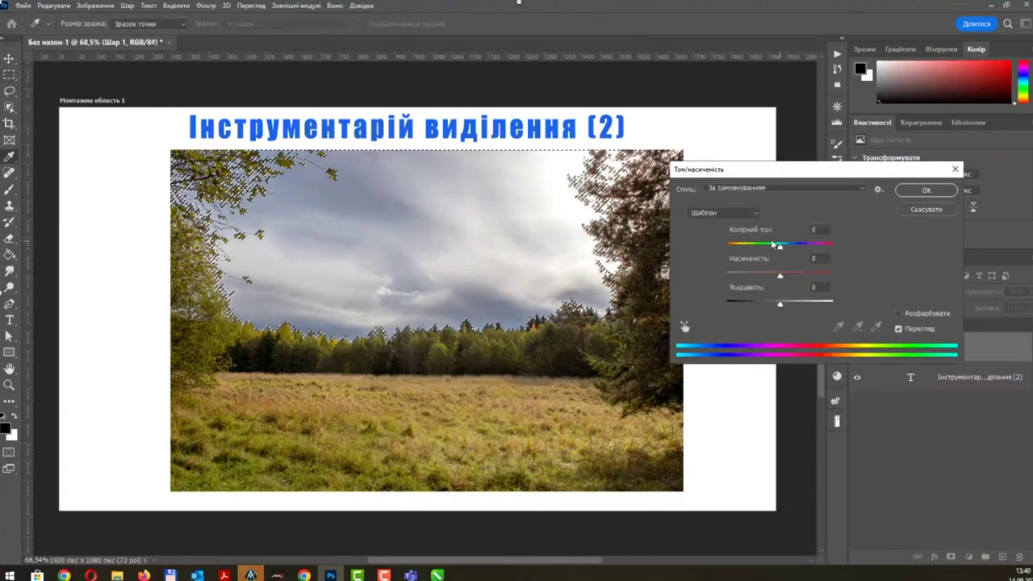
left_click_drag(755, 248, 733, 257)
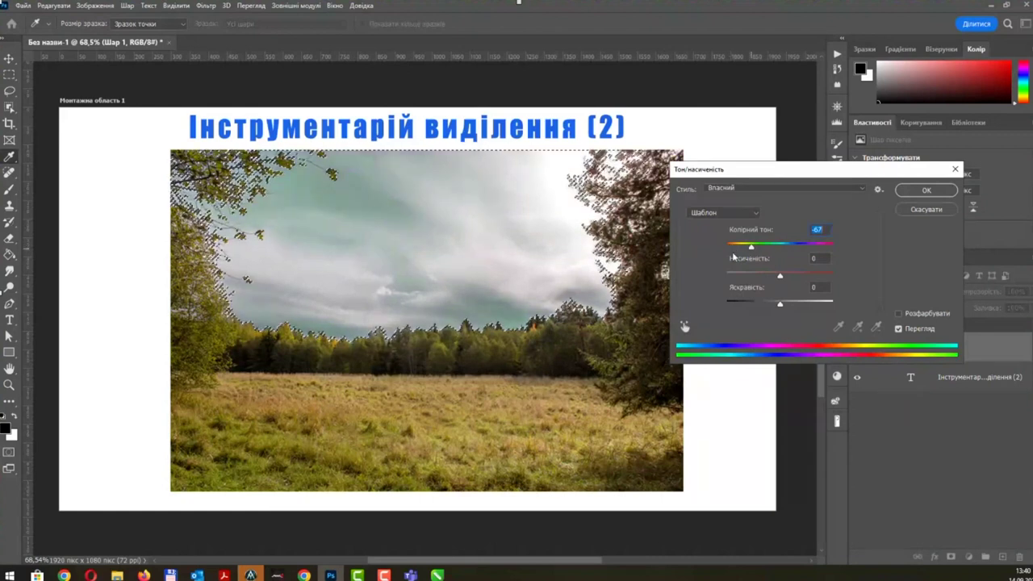
mouse_move(751, 245)
left_mouse_down()
mouse_move(849, 269)
mouse_move(818, 246)
left_mouse_up()
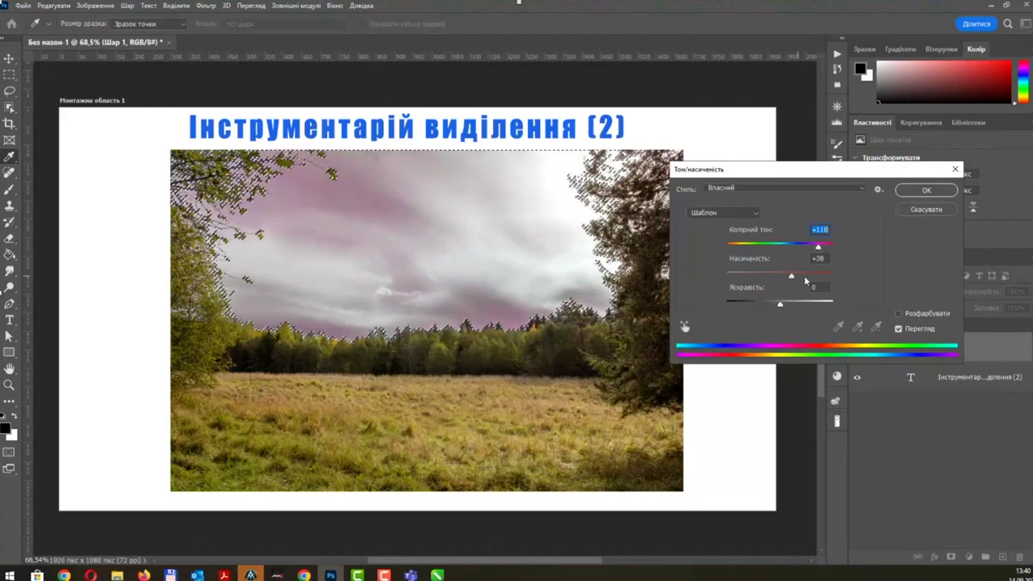
left_click_drag(780, 275, 806, 276)
left_click(898, 313)
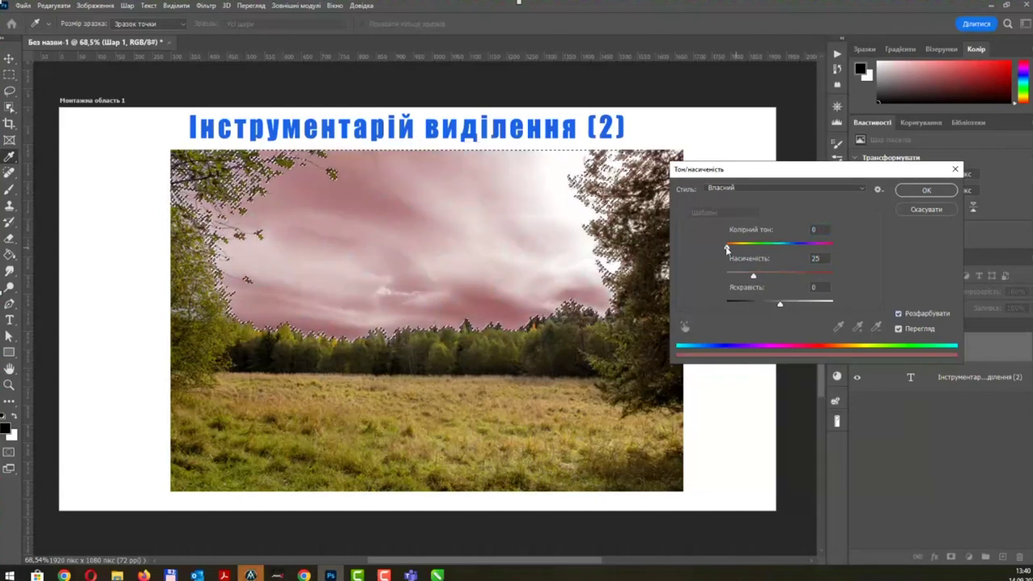
left_click_drag(729, 246, 825, 245)
left_click_drag(753, 275, 777, 278)
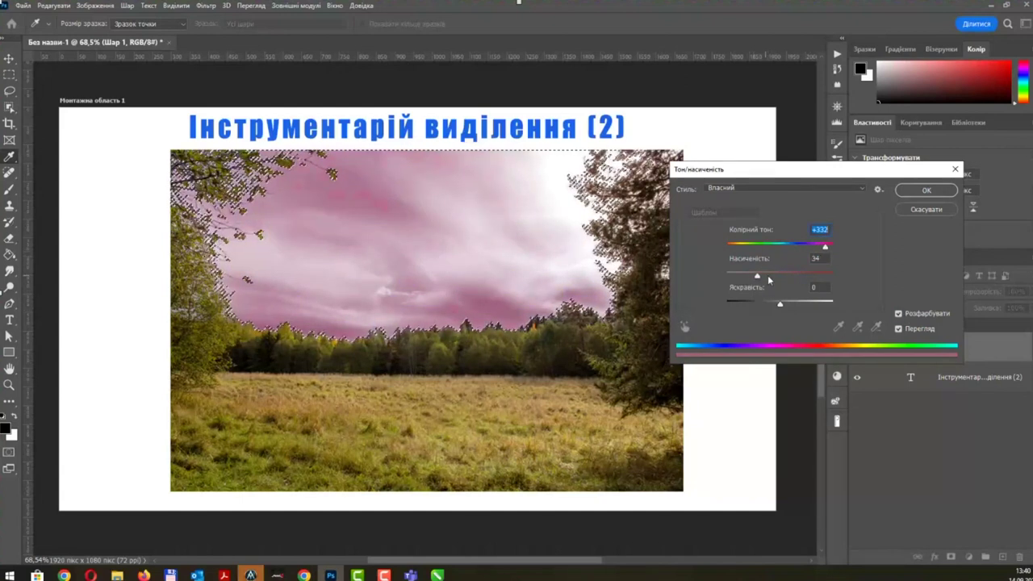
left_click(927, 191)
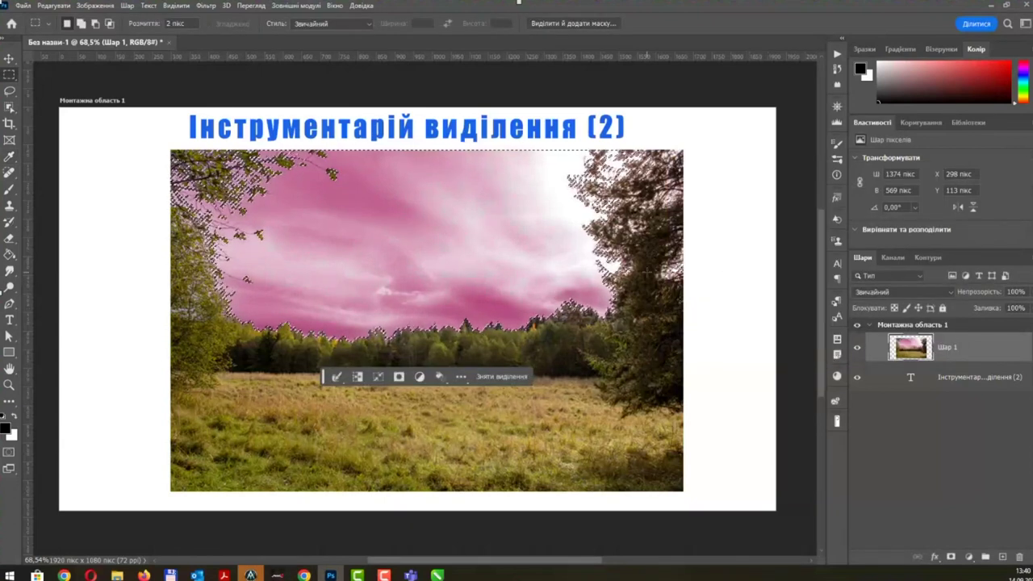
Deselect the sky with Ctrl+D and zoom out slightly to view the pink-sky meadow.
key("ctrl+d")
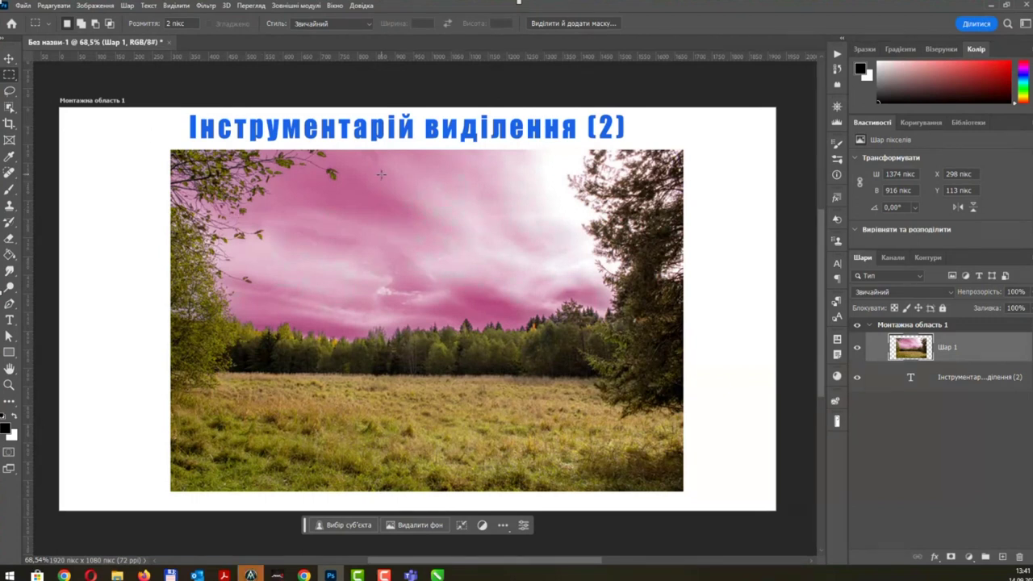
left_click(192, 10)
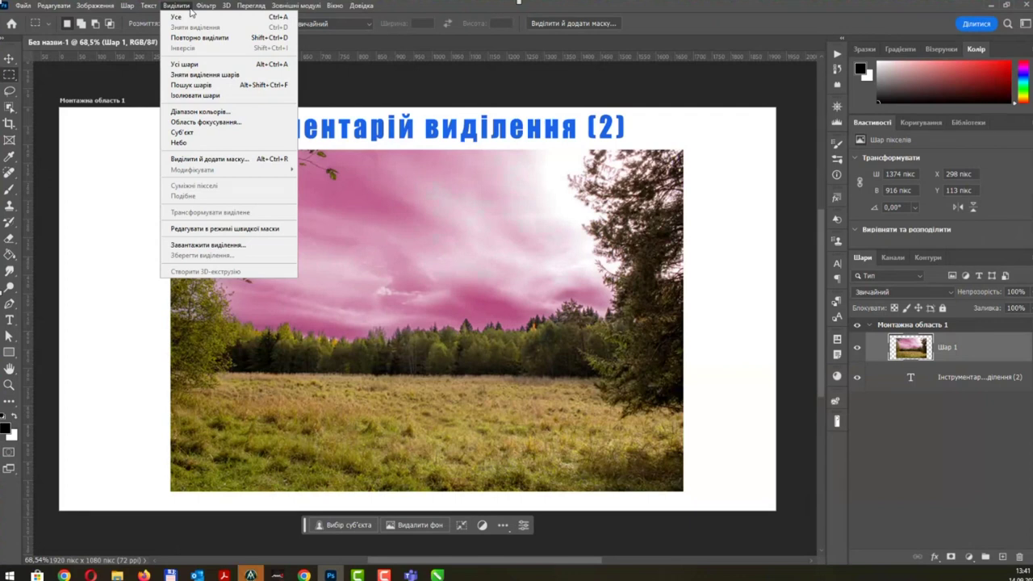
left_click(192, 9)
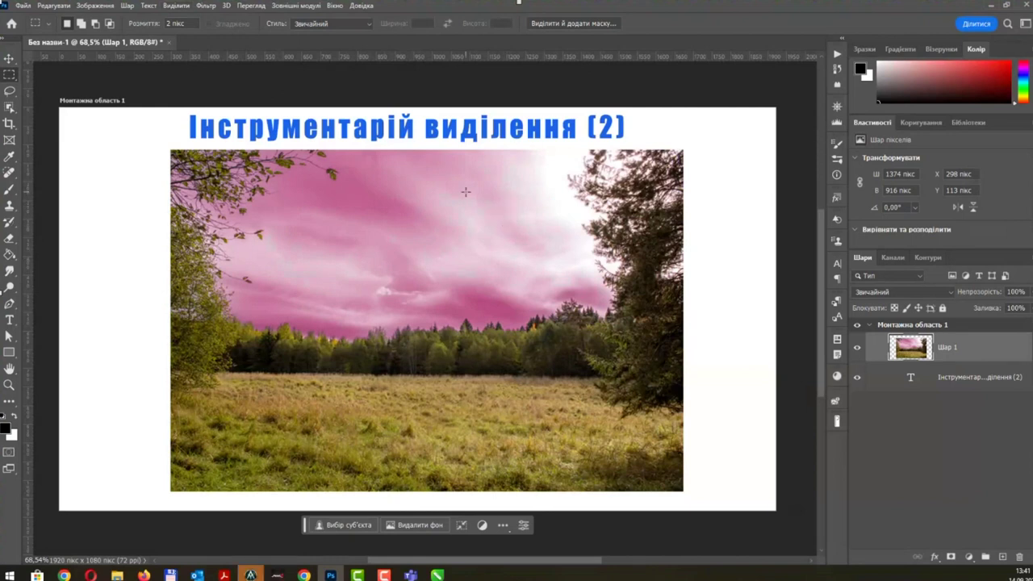
scroll(466, 191, "down", 1)
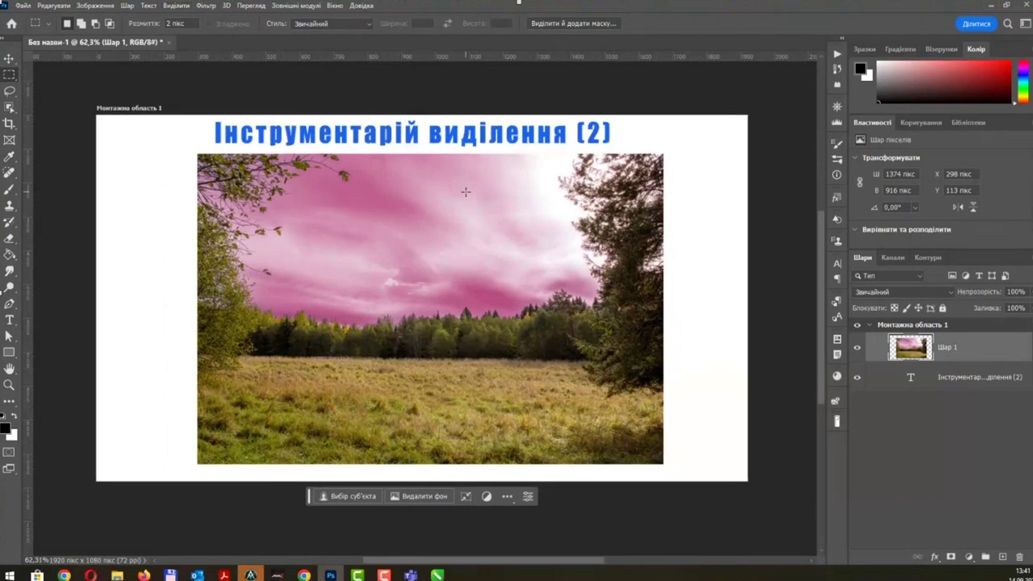